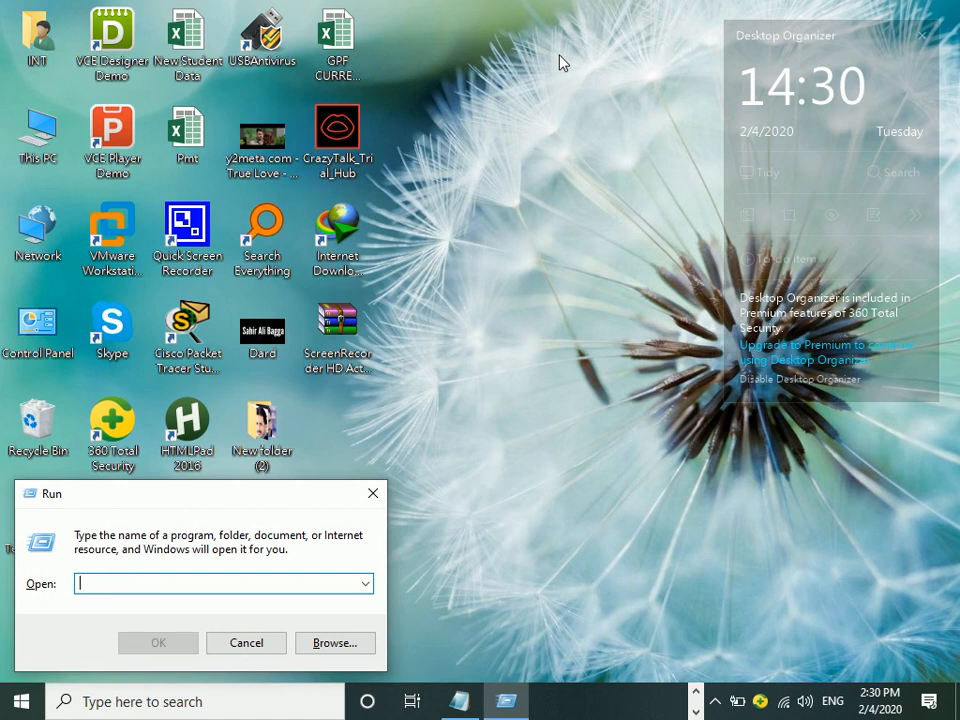
Step: Launch Access from Run, create a blank Database1, then close Access again
{"action": "type", "text": "msconfig"}
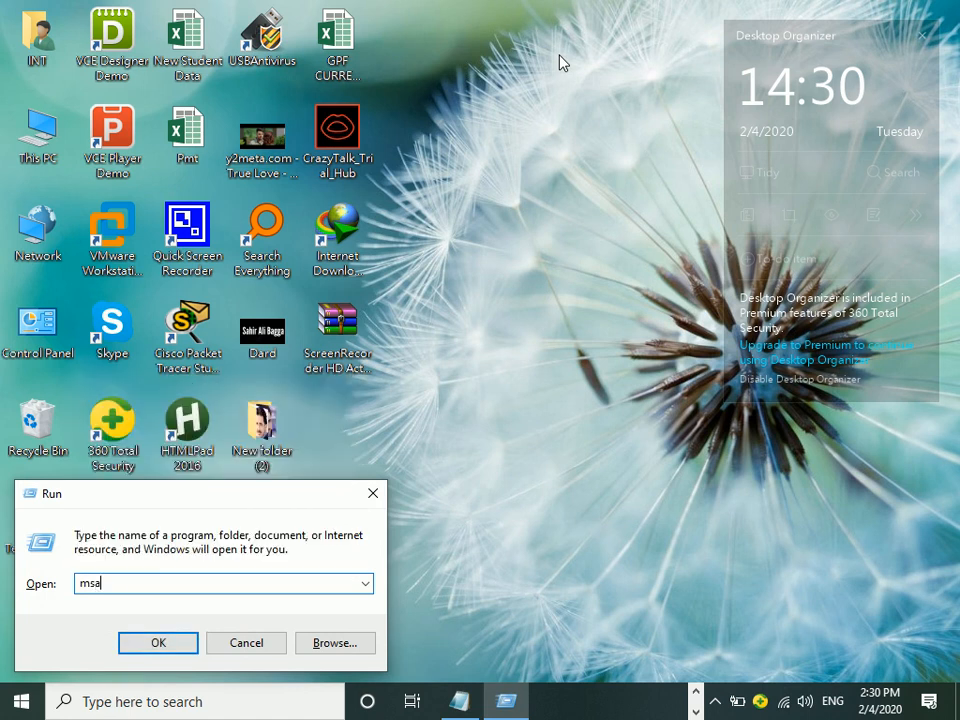
{"action": "key", "text": "Return"}
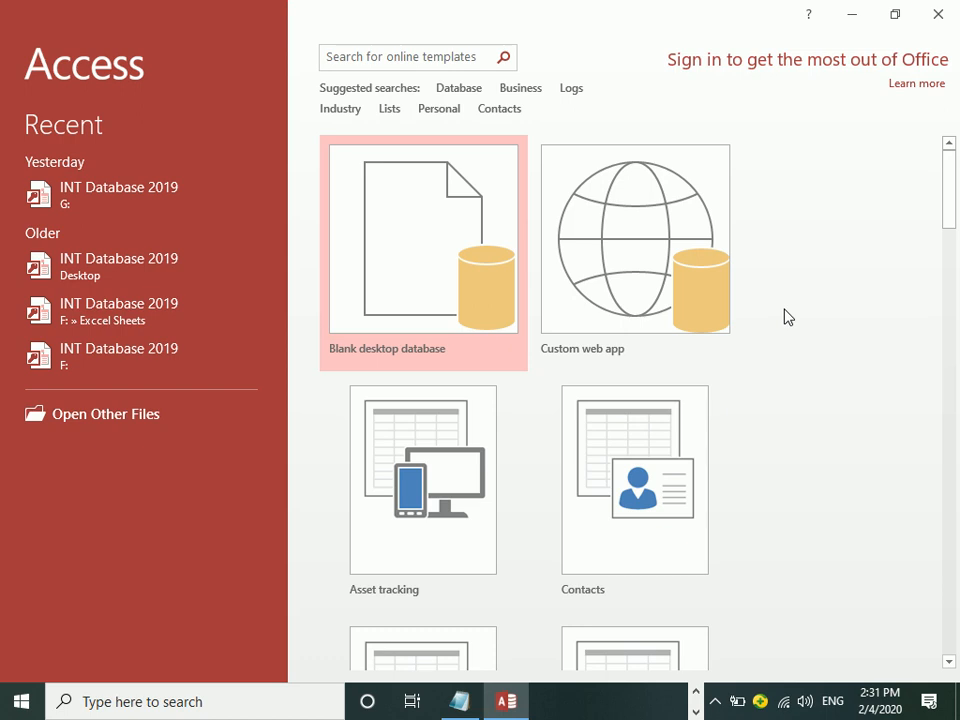
{"action": "left_click", "coordinate": [410, 226]}
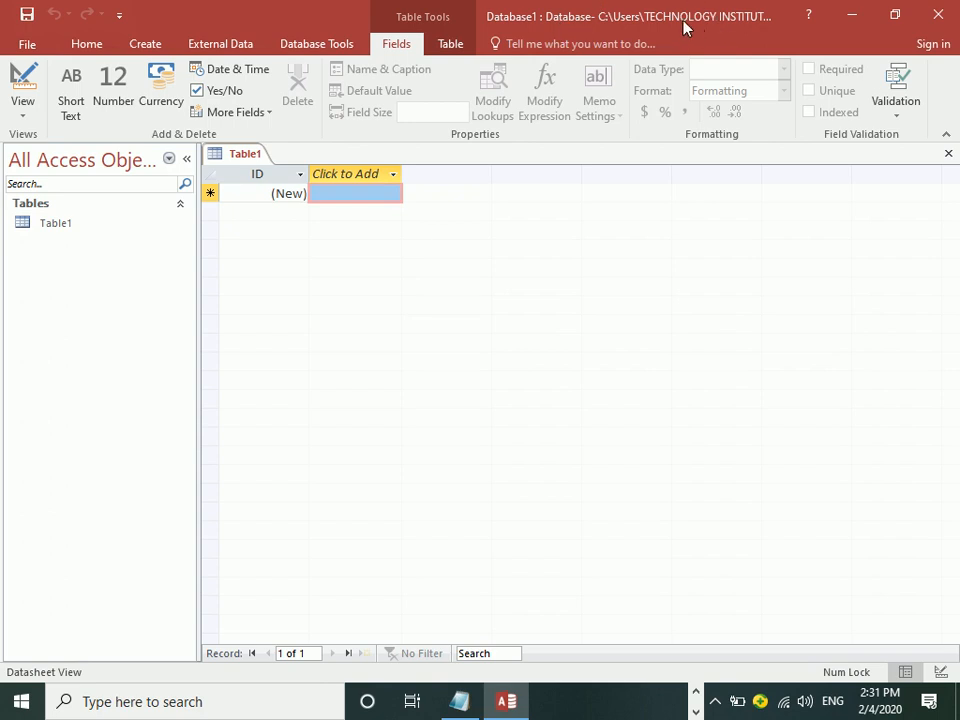
{"action": "left_click", "coordinate": [953, 13]}
{"action": "key", "text": "super+r"}
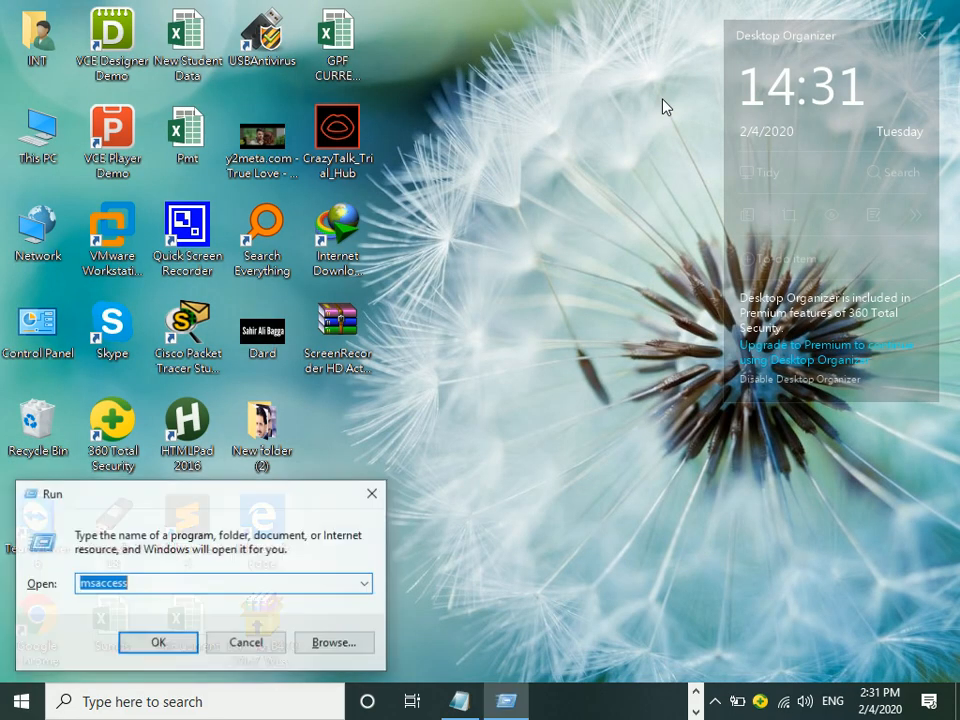
Step: Relaunch Access with msaccess, start a blank desktop database, and browse for its save location
{"action": "key", "text": "BackSpace"}
{"action": "key", "text": "Return"}
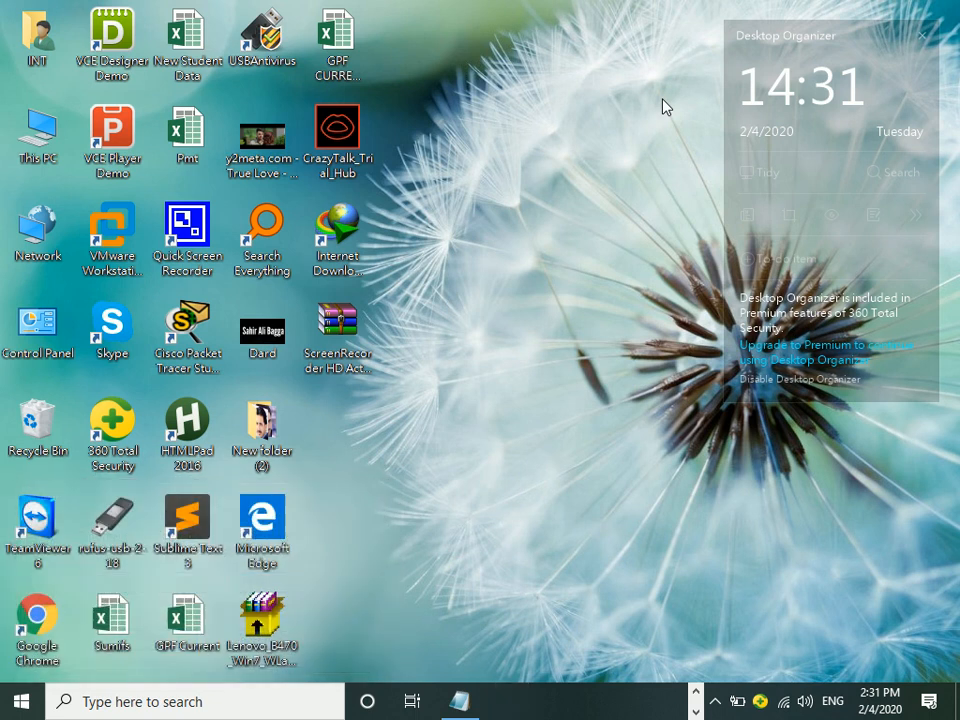
{"action": "key", "text": "Return"}
{"action": "type", "text": "na"}
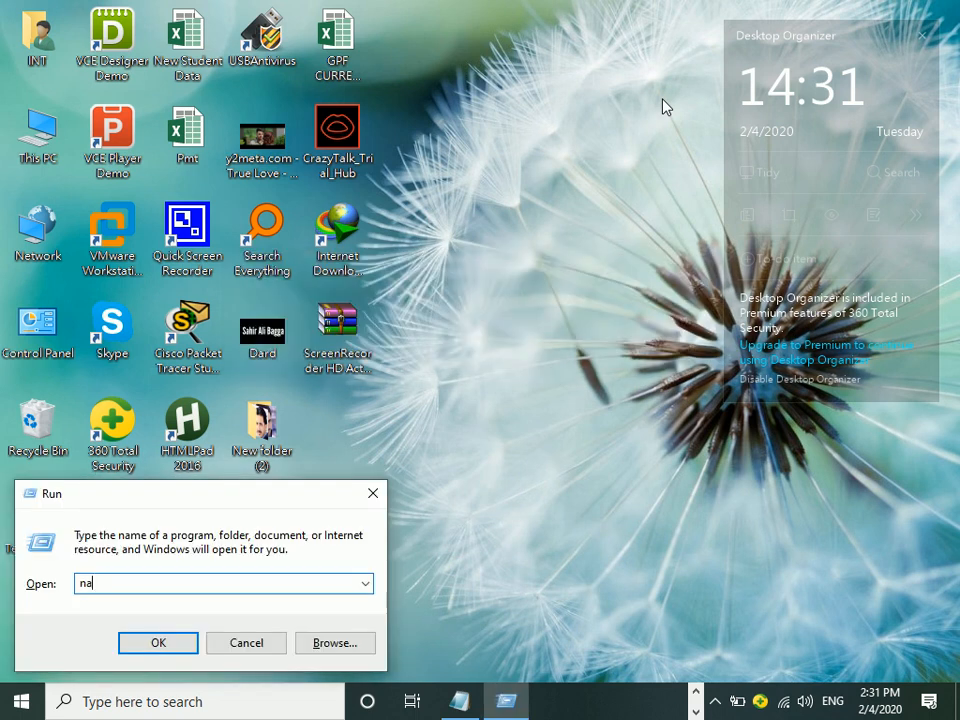
{"action": "key", "text": "BackSpace"}
{"action": "key", "text": "BackSpace"}
{"action": "type", "text": "ma"}
{"action": "key", "text": "BackSpace"}
{"action": "type", "text": "saccess"}
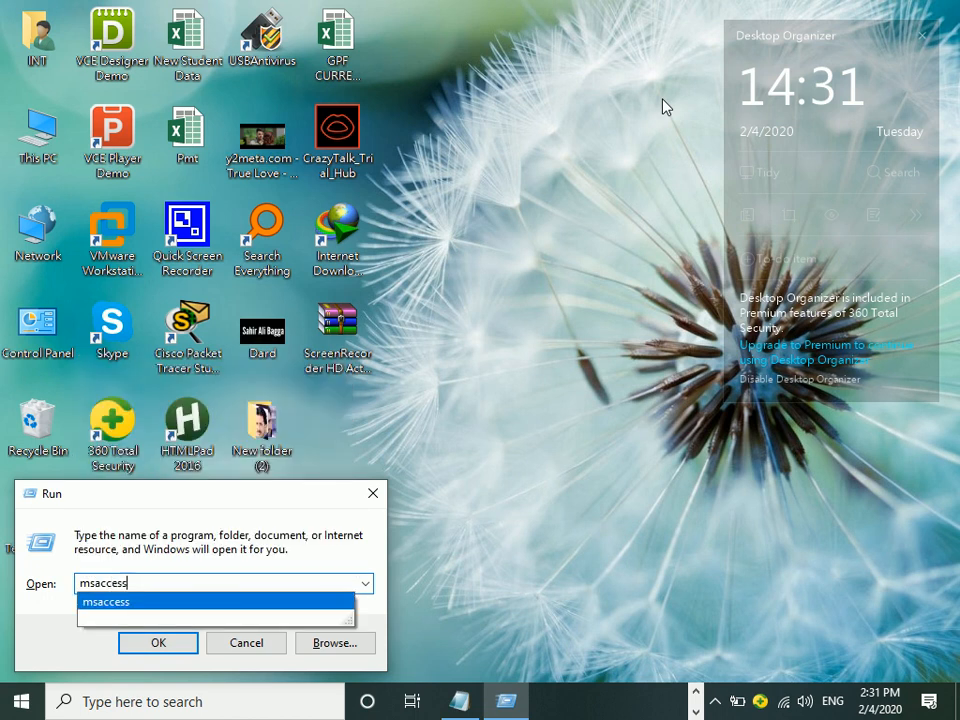
{"action": "key", "text": "Return"}
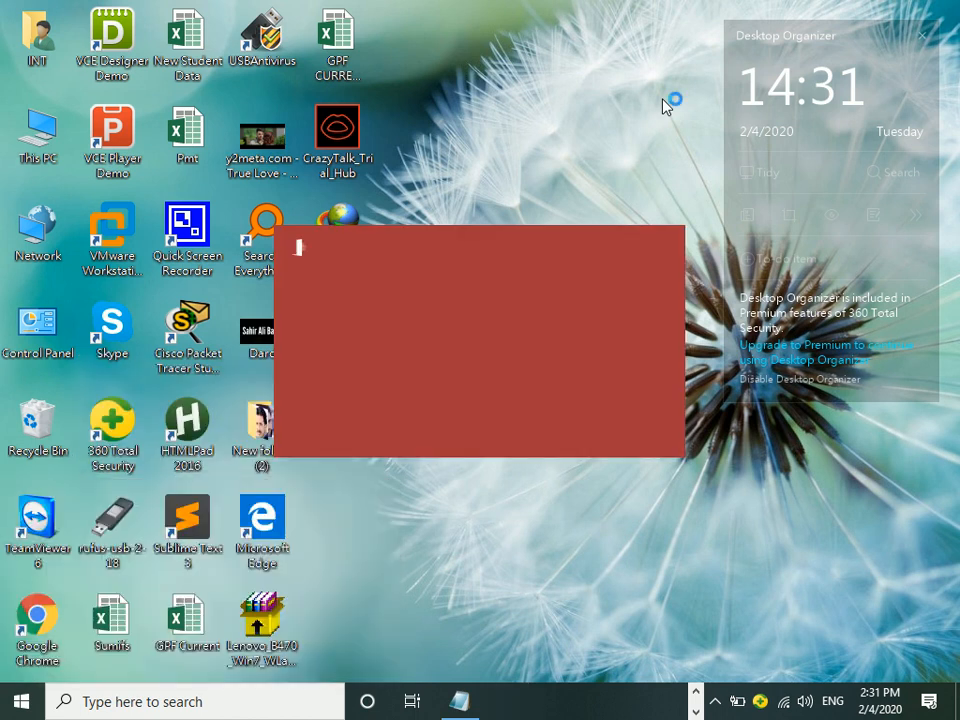
{"action": "left_click", "coordinate": [405, 240]}
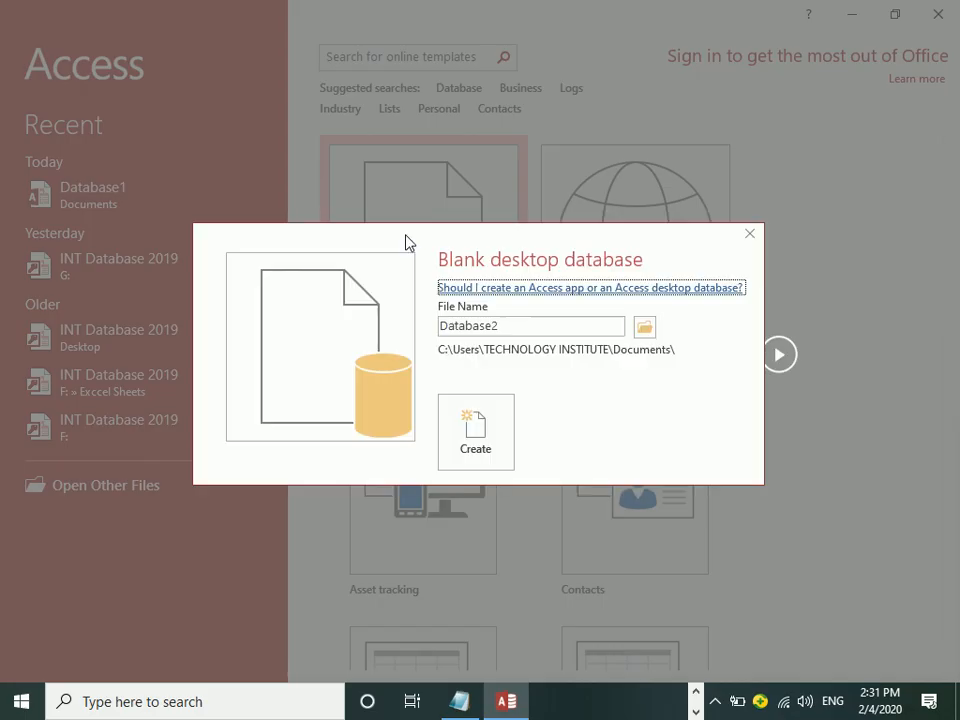
{"action": "left_click", "coordinate": [644, 332]}
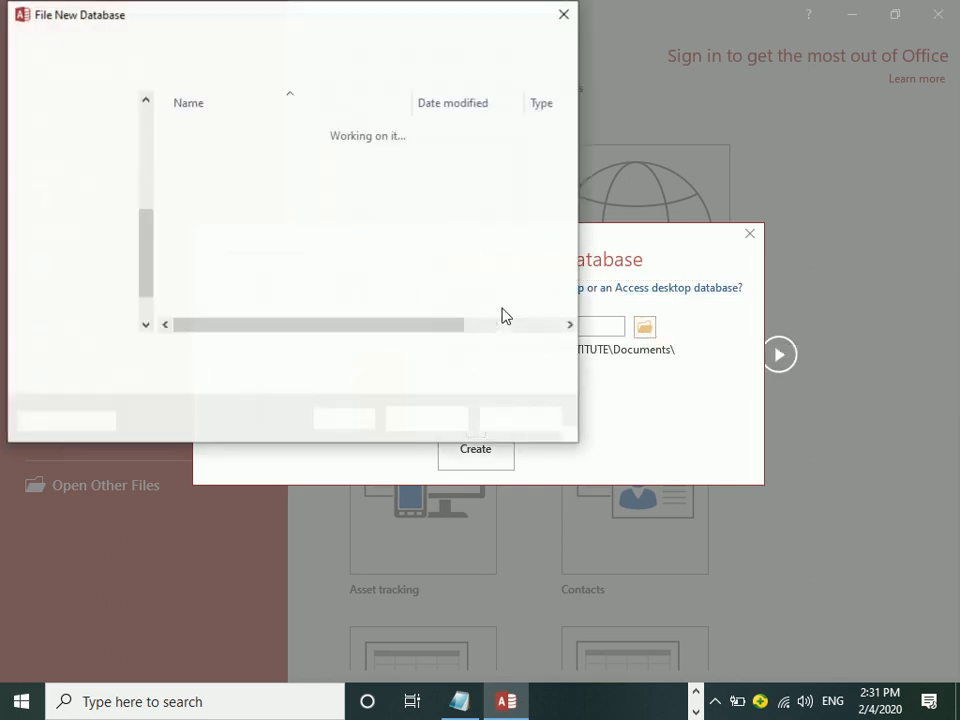
Step: Save the new database as 'instutue' on the Desktop in Access 2007 - 2016 format and create it
{"action": "left_click", "coordinate": [78, 155]}
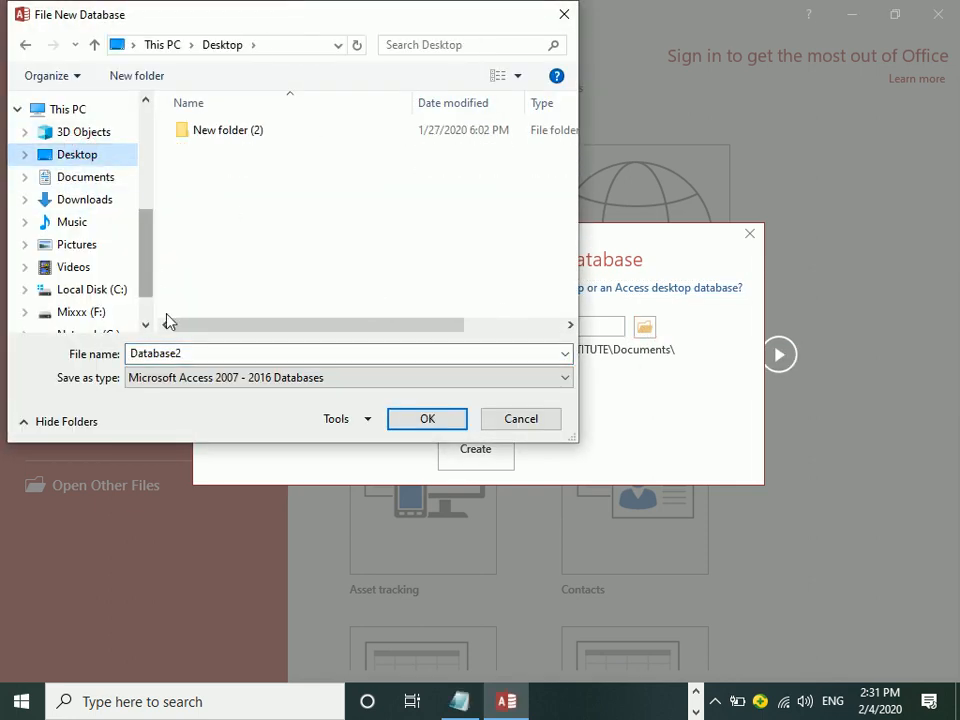
{"action": "double_click", "coordinate": [185, 355]}
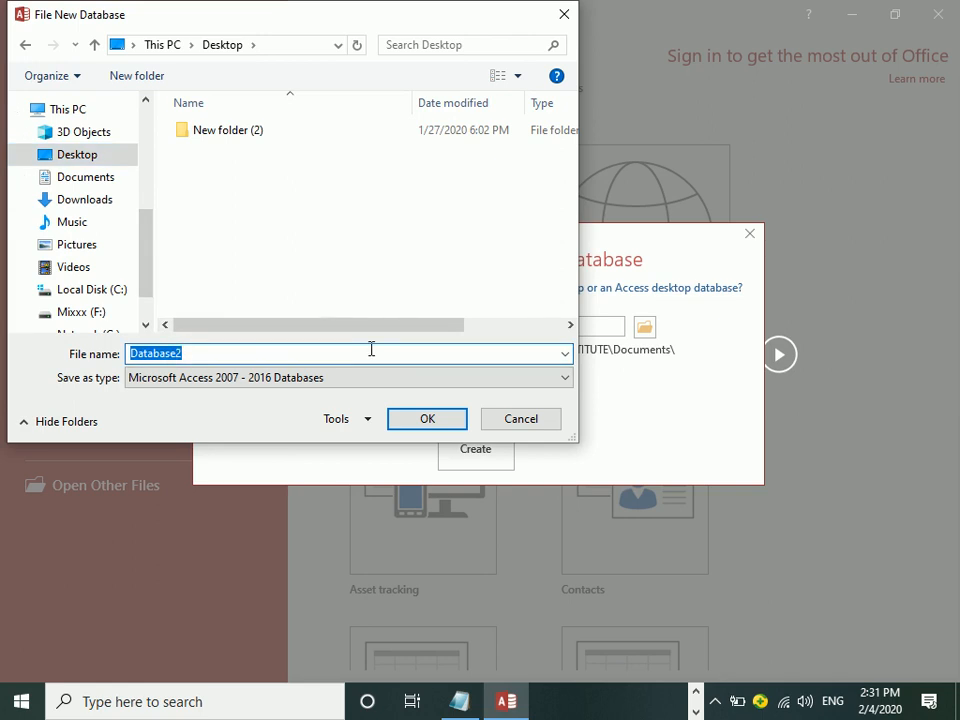
{"action": "type", "text": "instutue"}
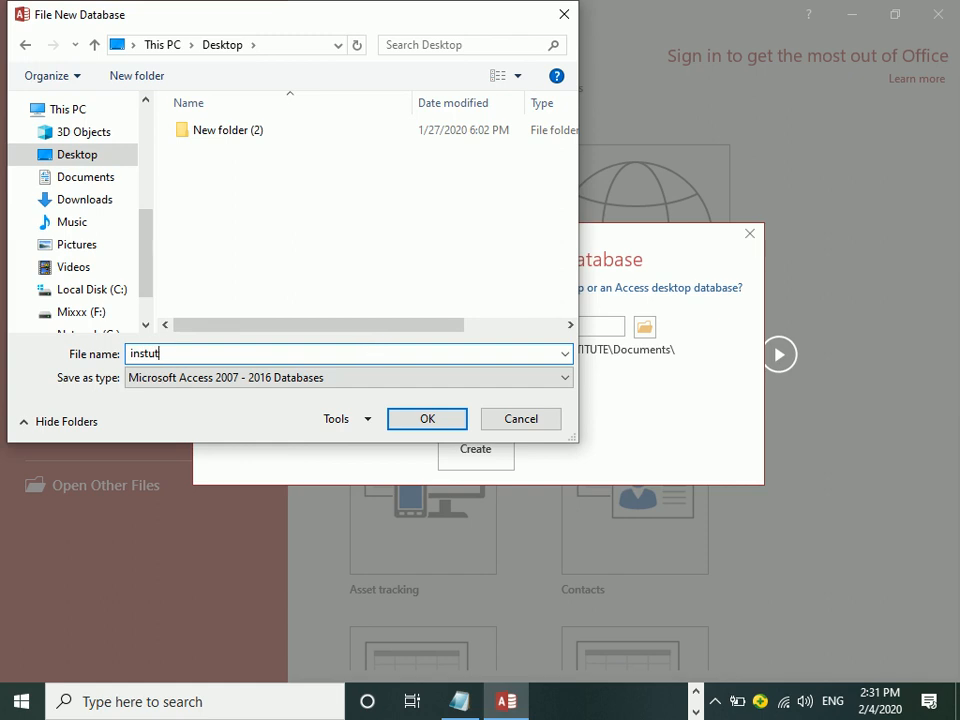
{"action": "left_click", "coordinate": [190, 379]}
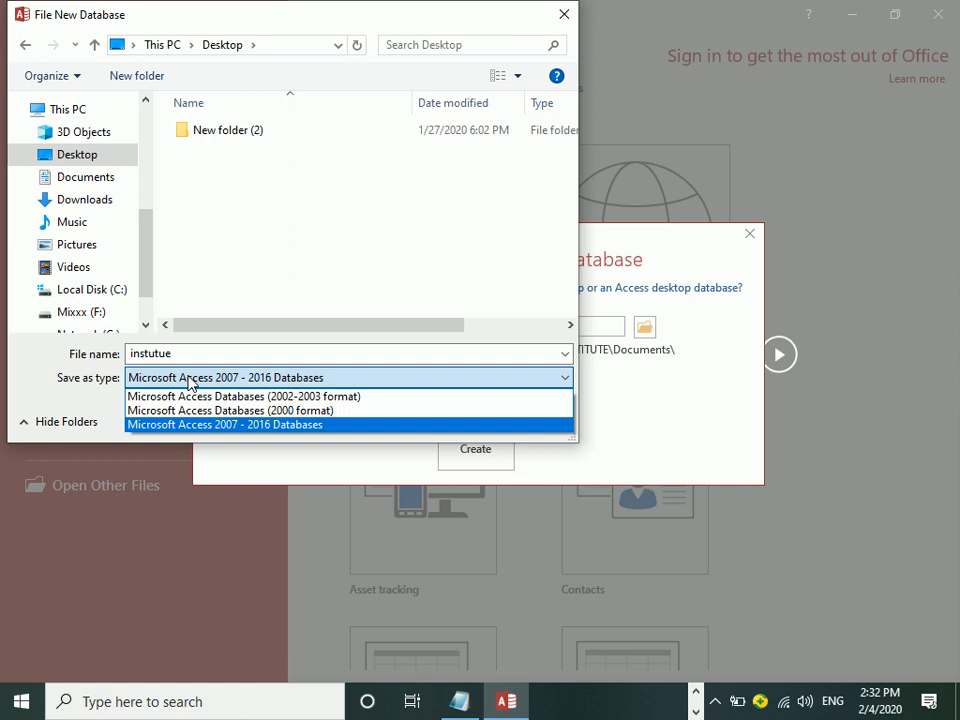
{"action": "left_click", "coordinate": [229, 433]}
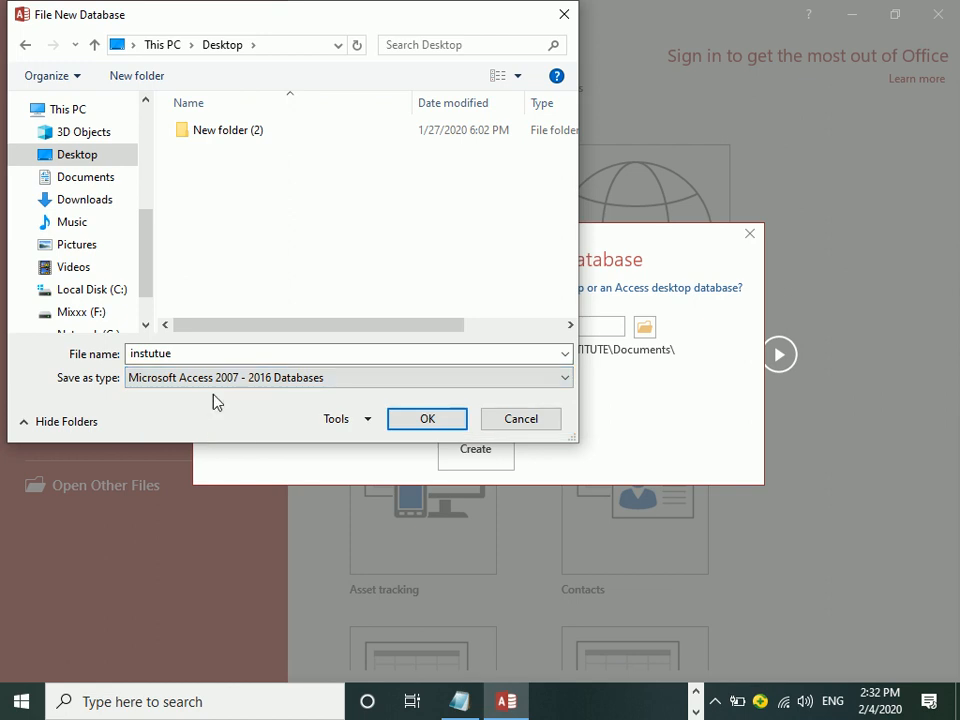
{"action": "left_click", "coordinate": [64, 154]}
{"action": "left_click", "coordinate": [427, 425]}
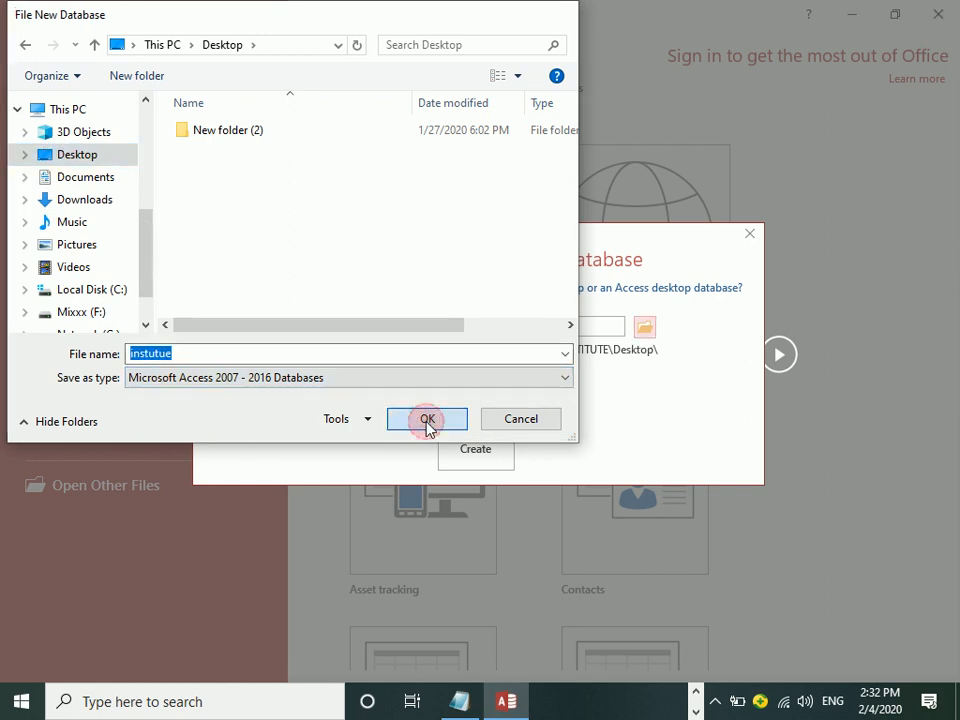
{"action": "left_click", "coordinate": [476, 437]}
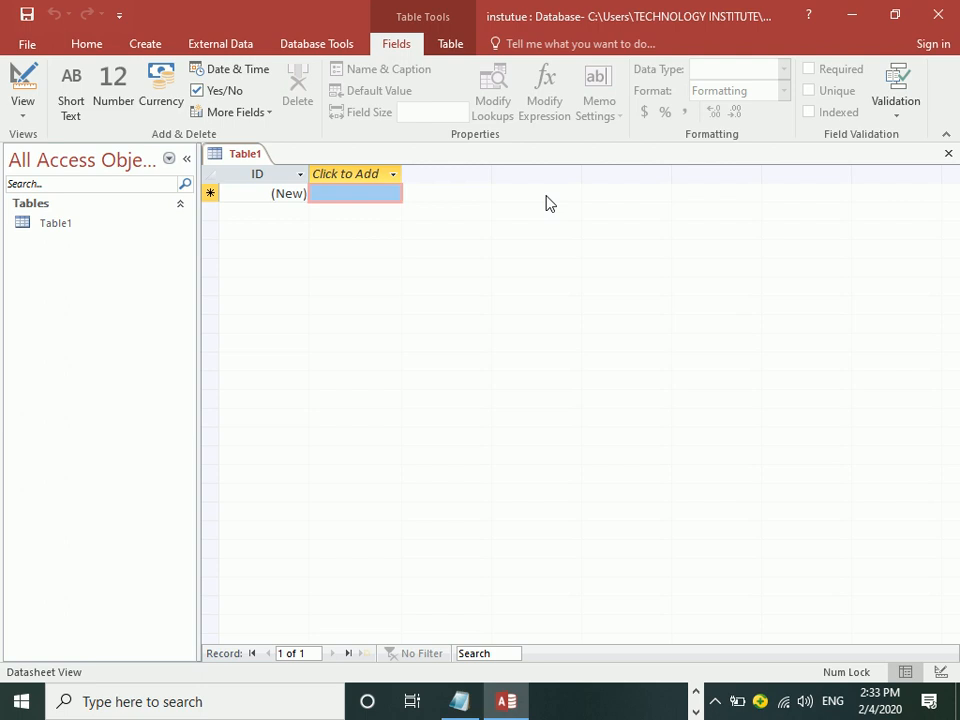
Step: Minimise Access so the desktop shows the instutue database file
{"action": "key", "text": "super+d"}
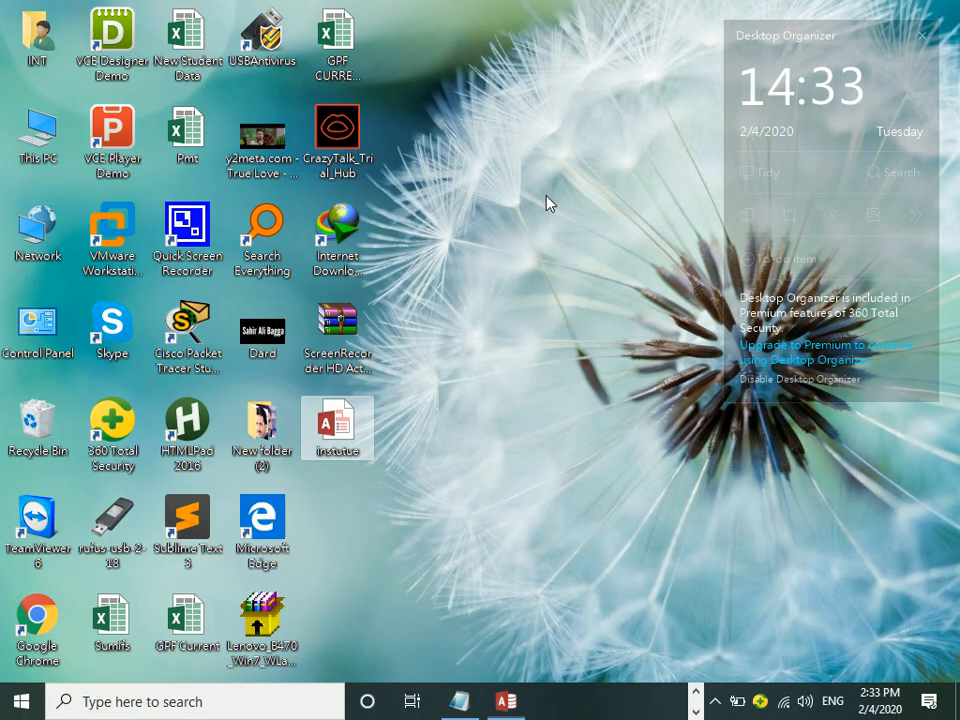
{"action": "left_click", "coordinate": [343, 56]}
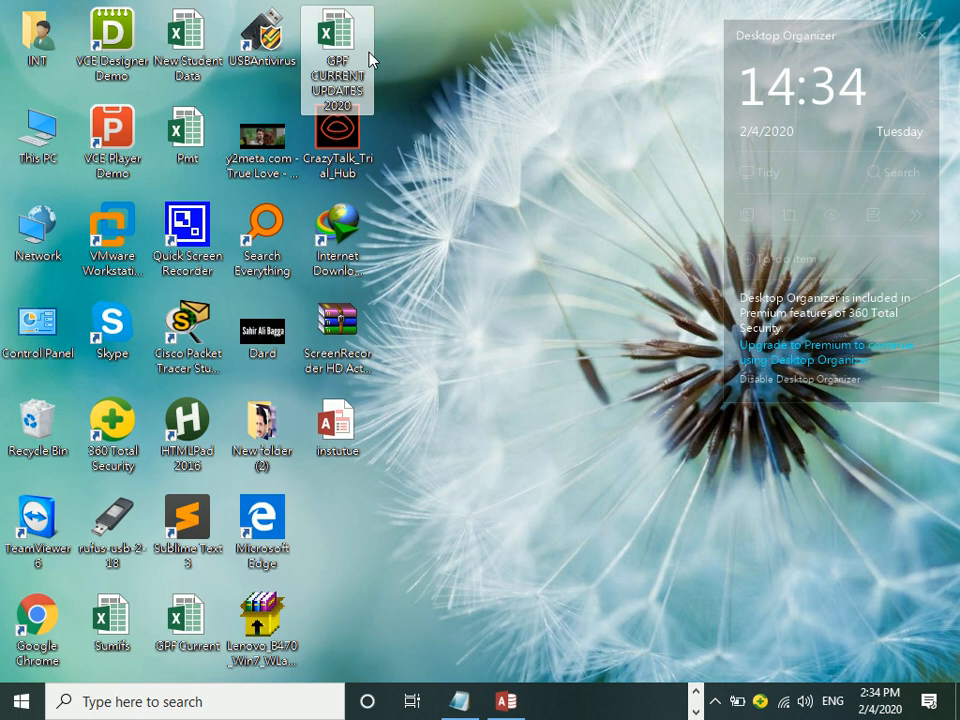
{"action": "double_click", "coordinate": [75, 150]}
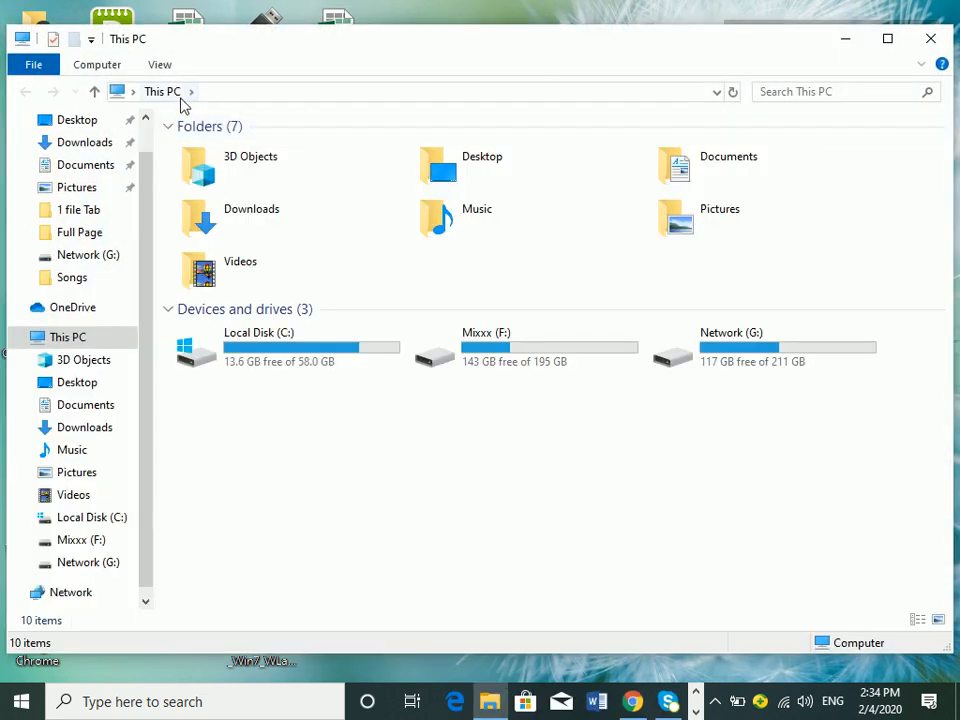
Step: Tick File name extensions in This PC's View options, then close the window
{"action": "left_click", "coordinate": [160, 65]}
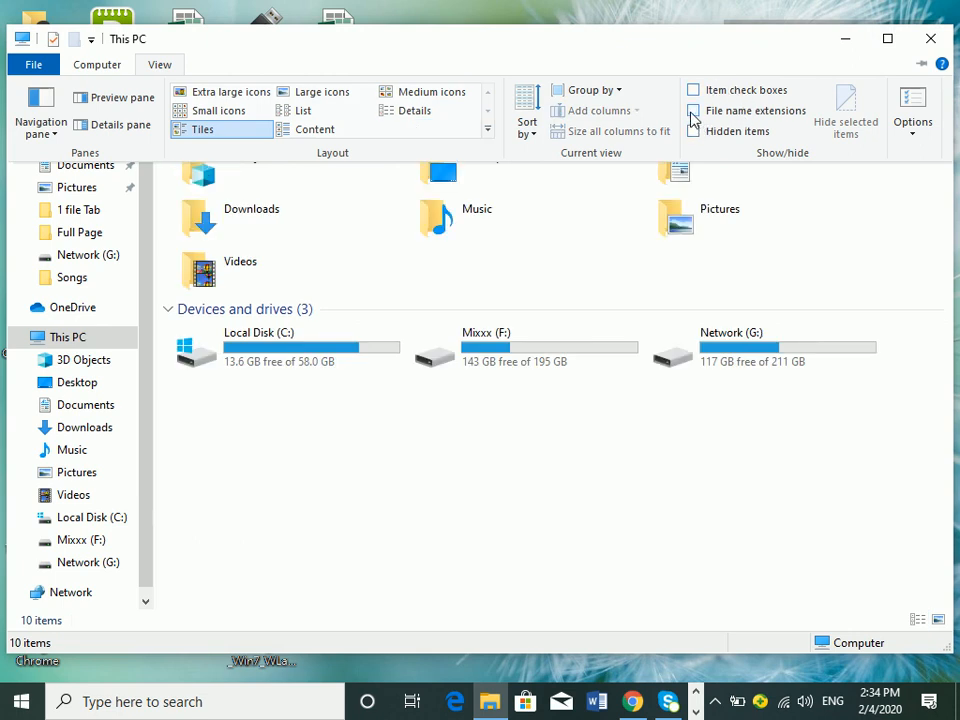
{"action": "left_click", "coordinate": [693, 113]}
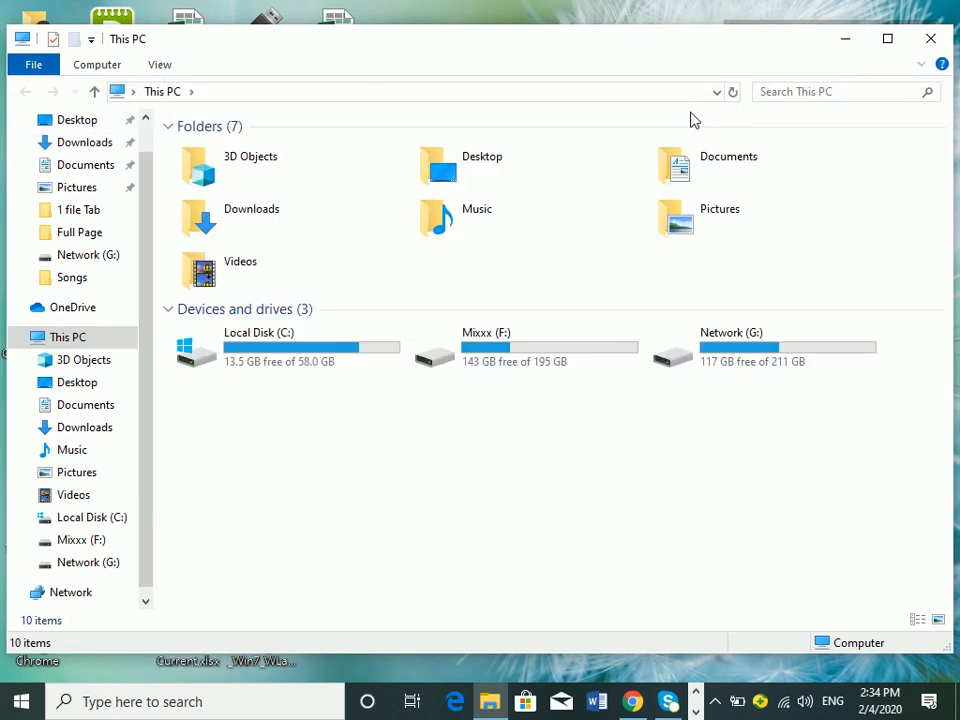
{"action": "left_click", "coordinate": [160, 65]}
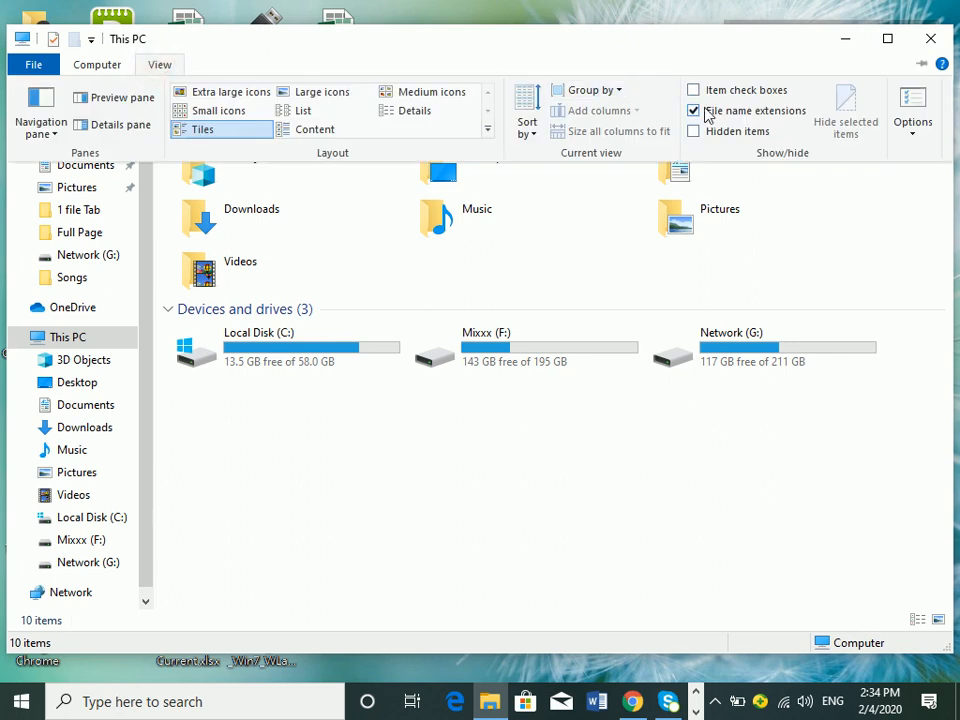
{"action": "left_click", "coordinate": [927, 39]}
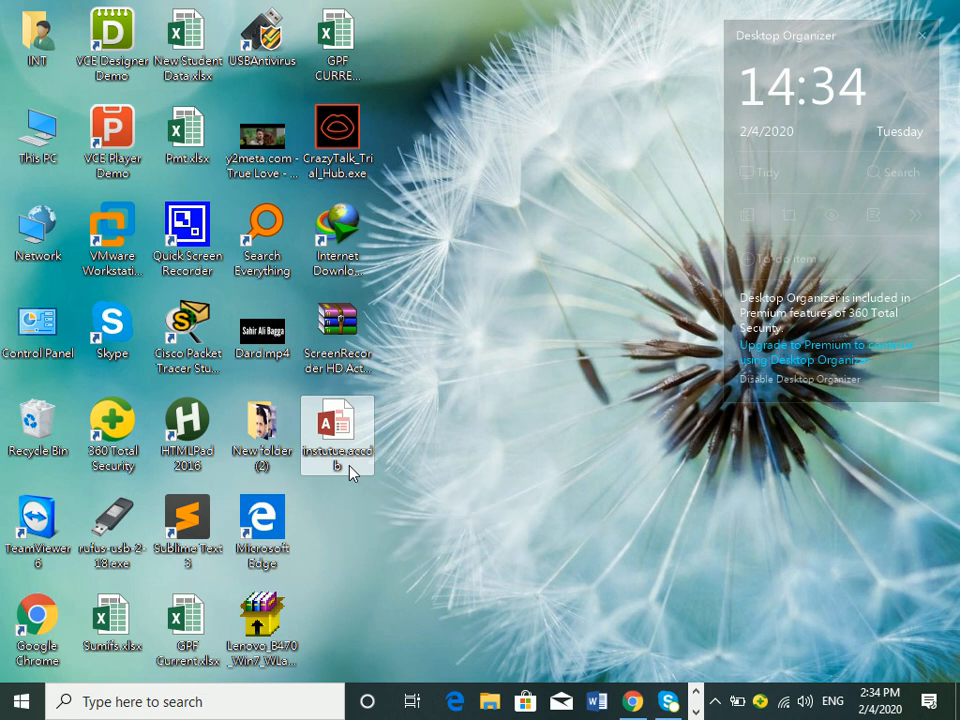
Step: Put the GPF CURRENT UPDATES 2020.xlsx desktop file into rename mode
{"action": "left_click", "coordinate": [334, 99]}
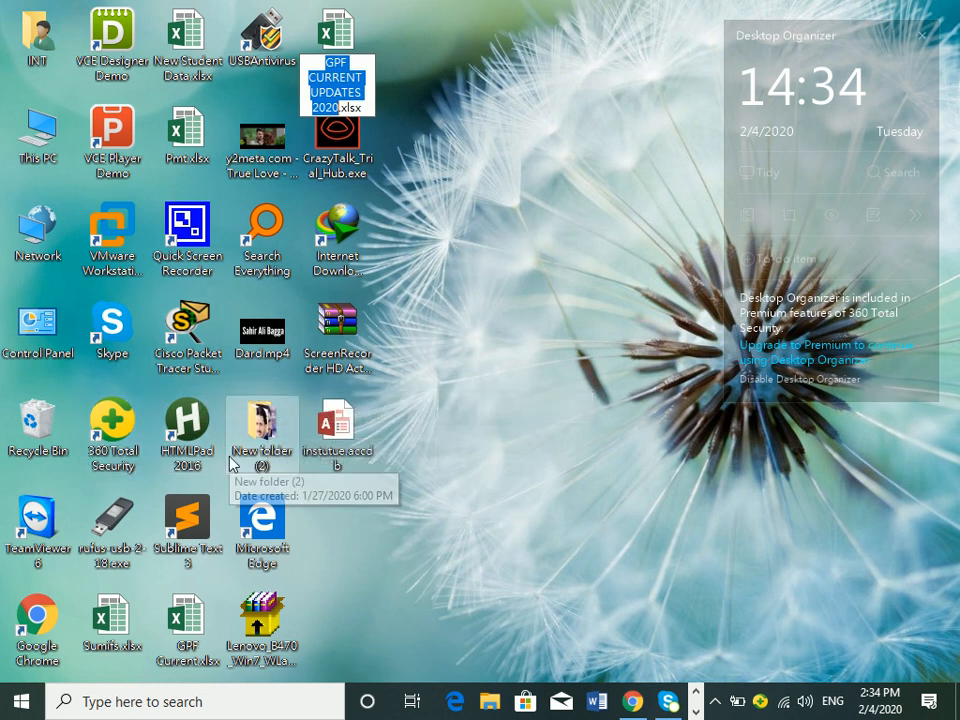
Step: Check the .docx, .pdf and .mkv extensions on the Mixxx (F:) drive, then put the window away
{"action": "double_click", "coordinate": [42, 145]}
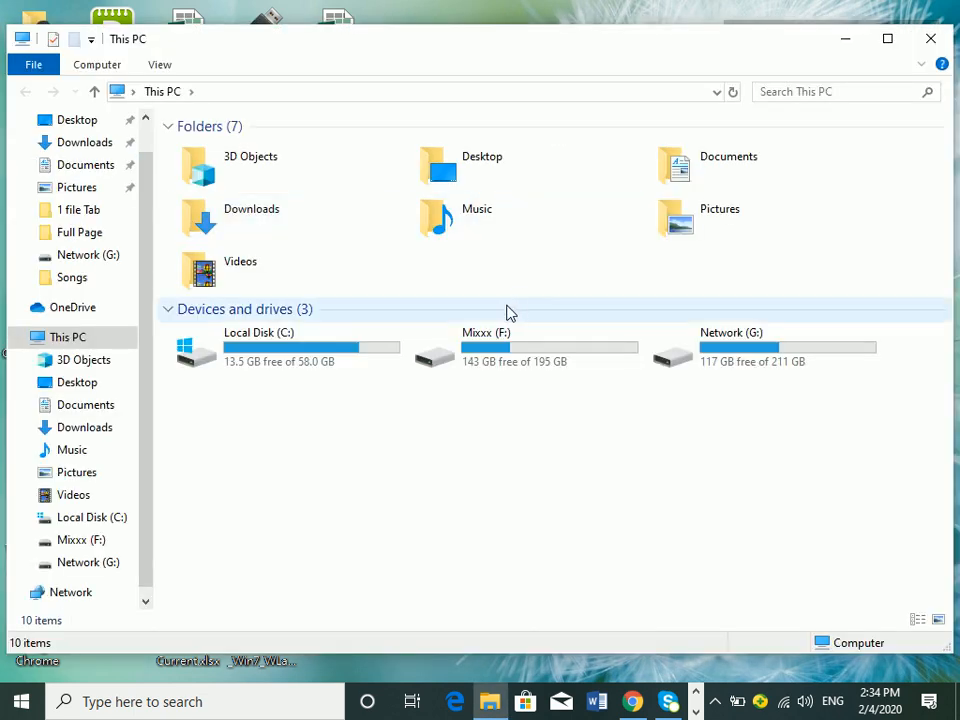
{"action": "double_click", "coordinate": [493, 336]}
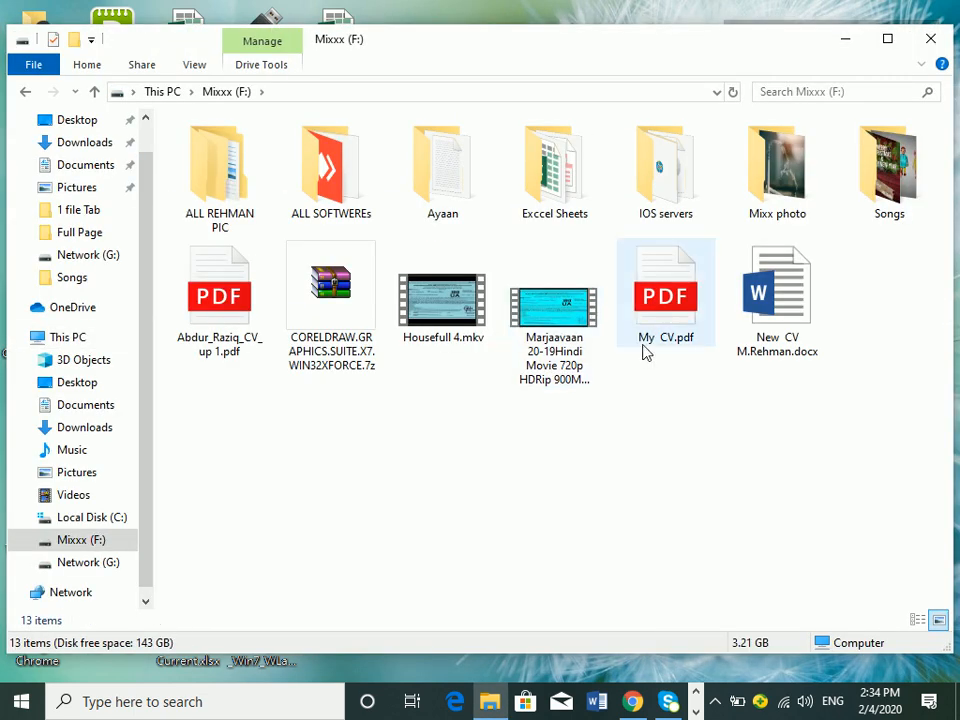
{"action": "left_click", "coordinate": [790, 318]}
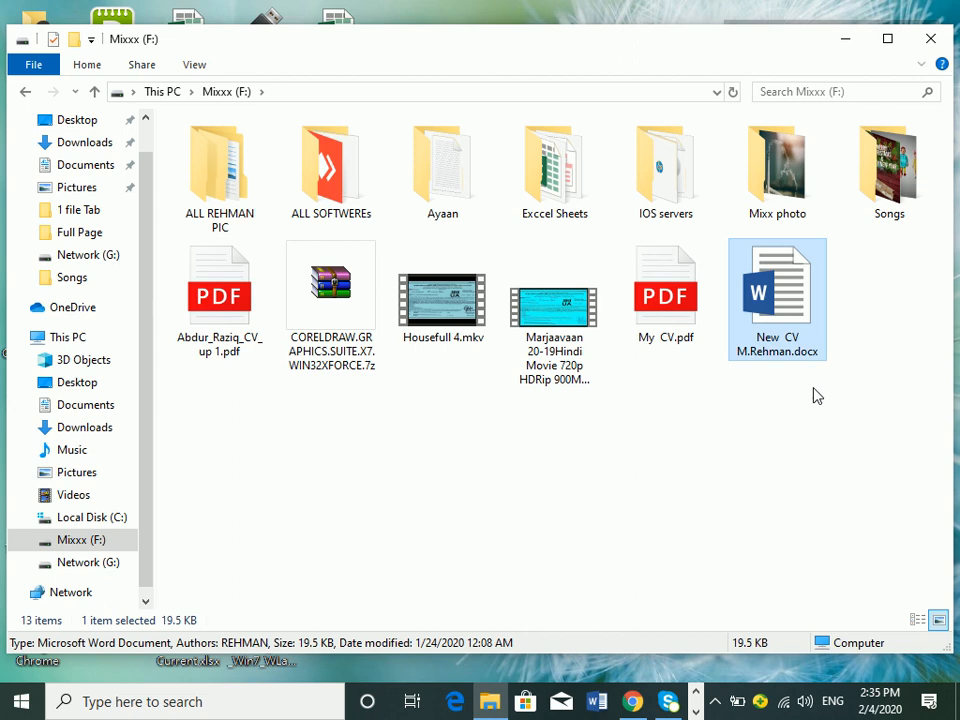
{"action": "left_click", "coordinate": [250, 316]}
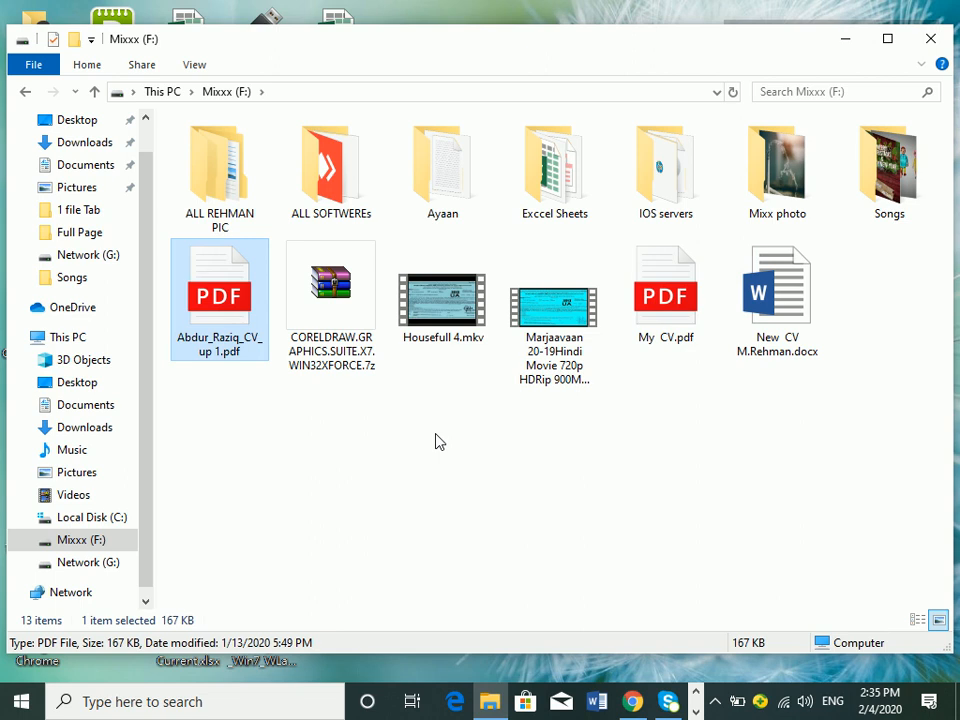
{"action": "left_click", "coordinate": [474, 340]}
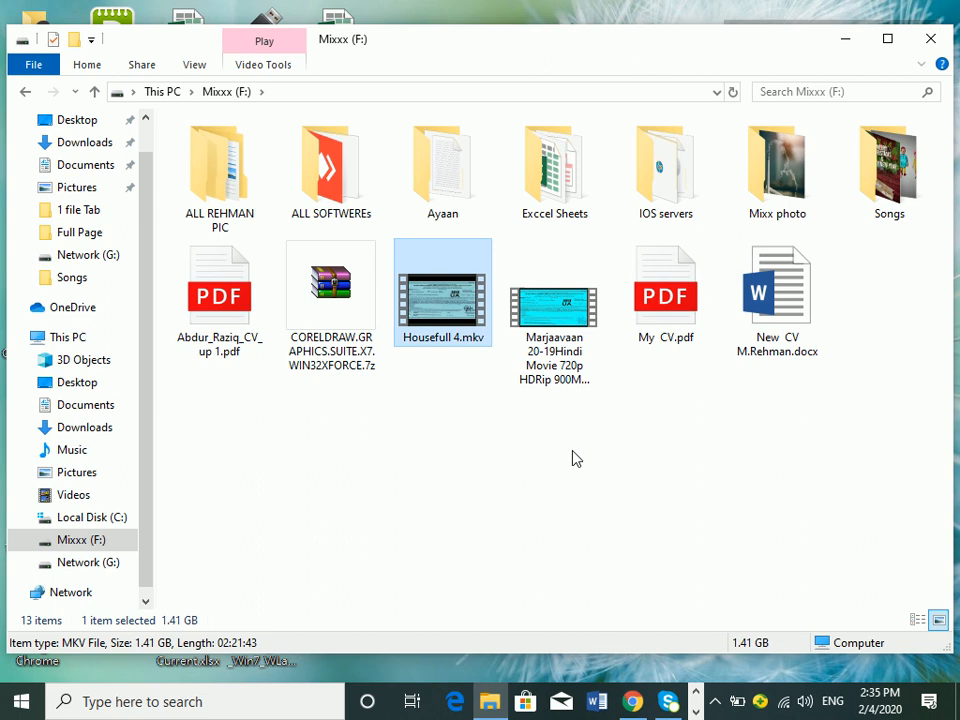
{"action": "left_click", "coordinate": [844, 38]}
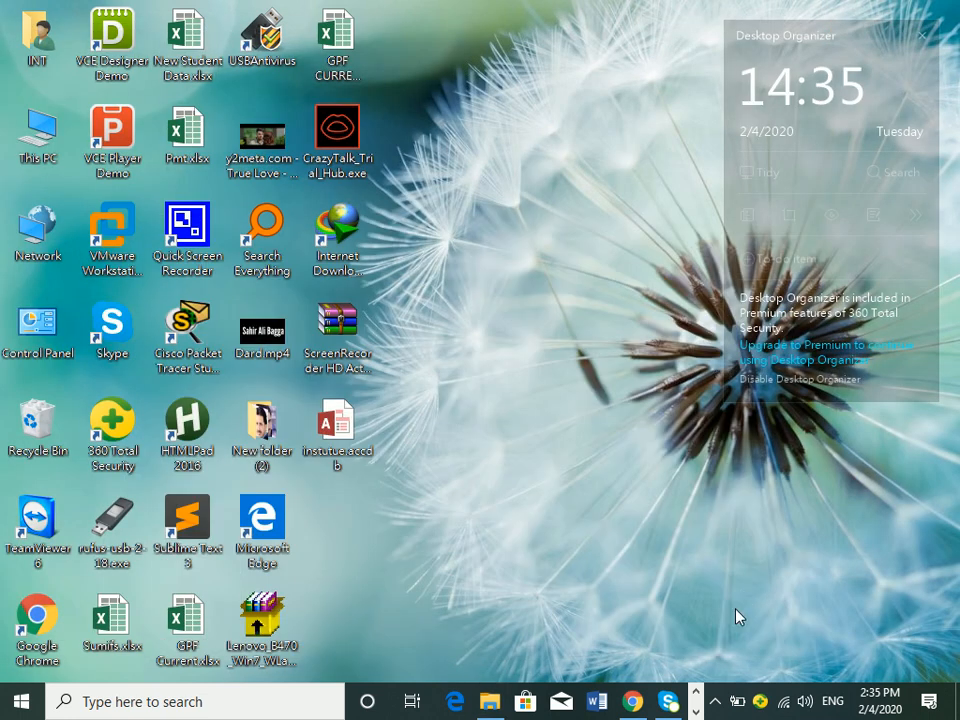
Step: Try resuming the Intel_HD_Graphics_win8_64_15280b2.zip download in IDM and acknowledge the cannot-resume error
{"action": "left_click", "coordinate": [695, 699]}
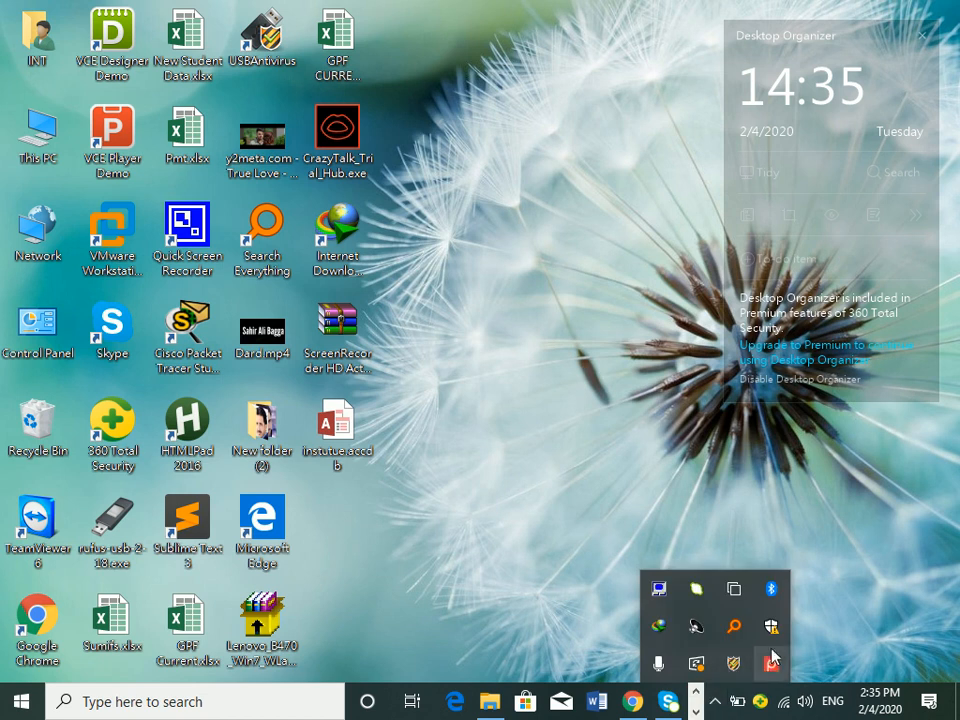
{"action": "left_click", "coordinate": [659, 626]}
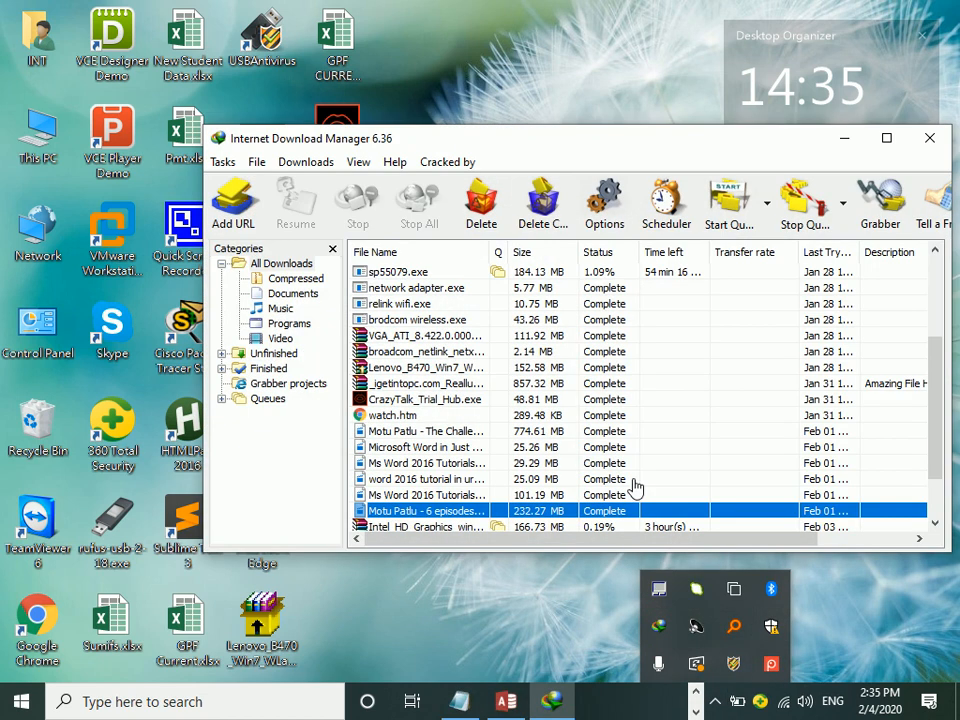
{"action": "left_click_drag", "start_coordinate": [935, 380], "coordinate": [929, 478]}
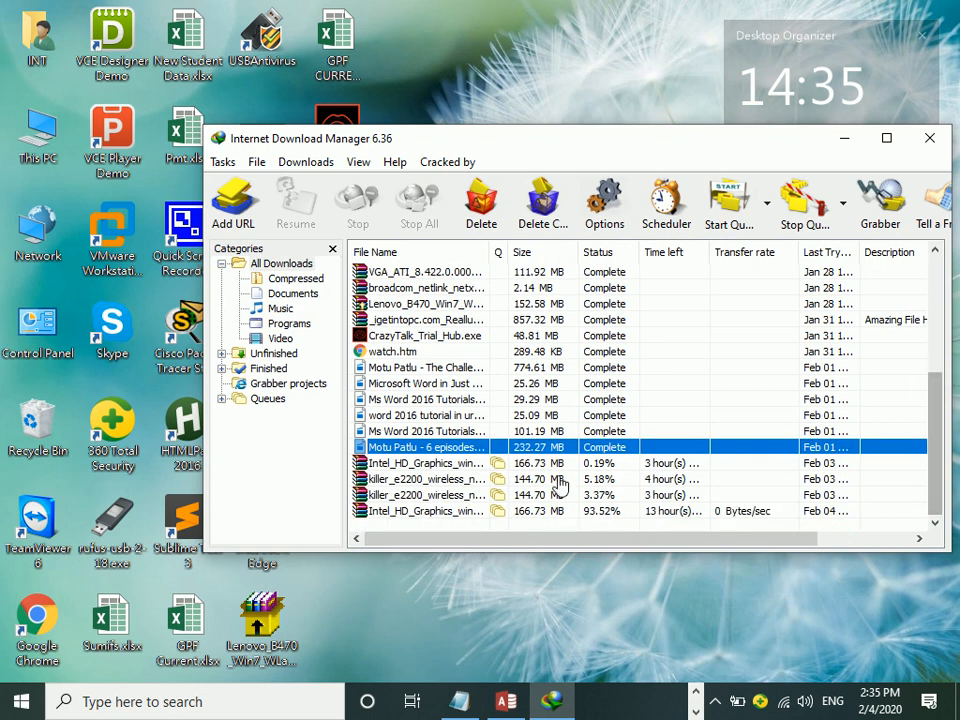
{"action": "left_click", "coordinate": [446, 463]}
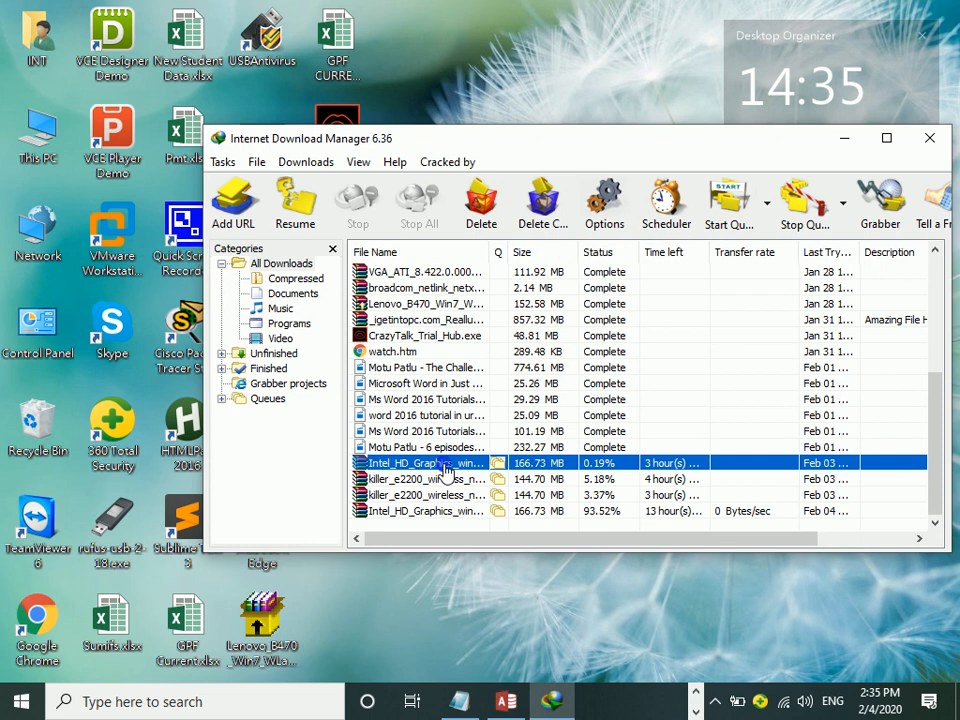
{"action": "right_click", "coordinate": [445, 465]}
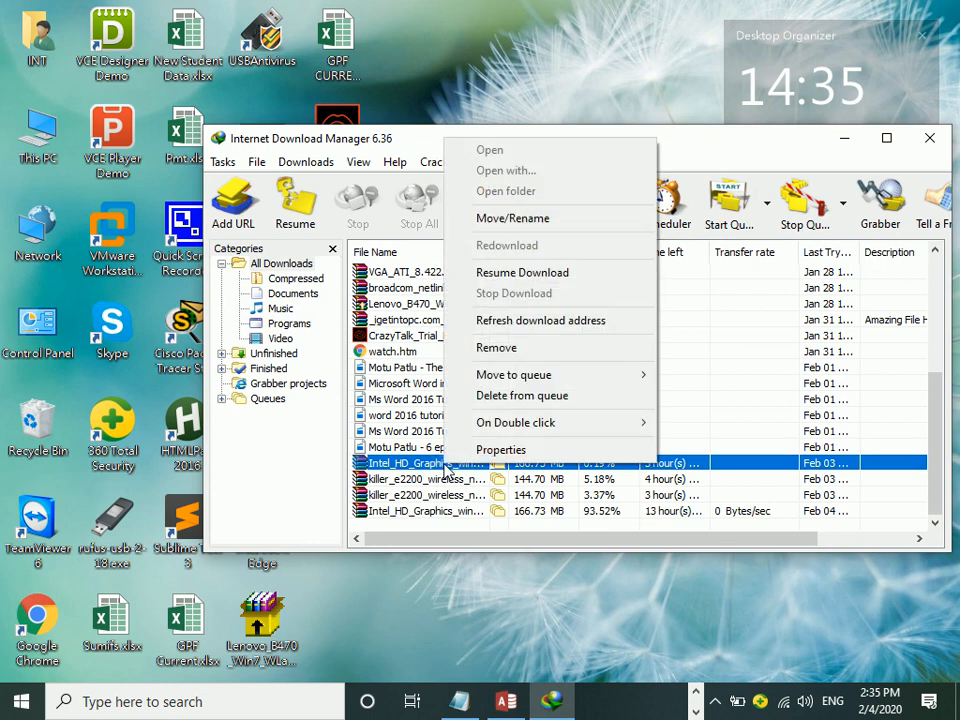
{"action": "left_click", "coordinate": [519, 275]}
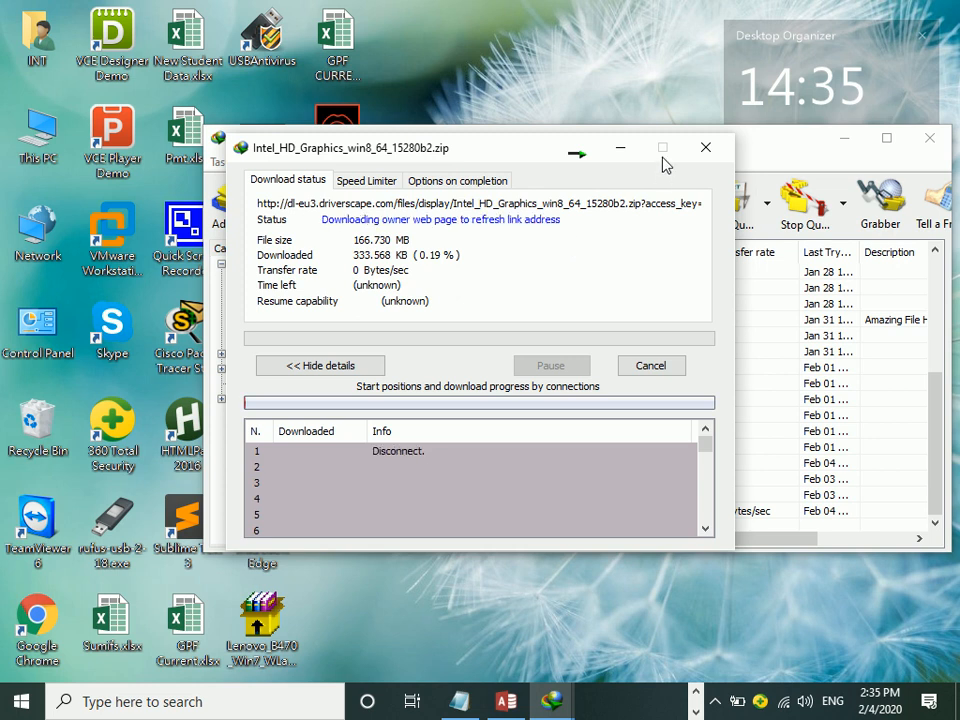
{"action": "left_click", "coordinate": [622, 148]}
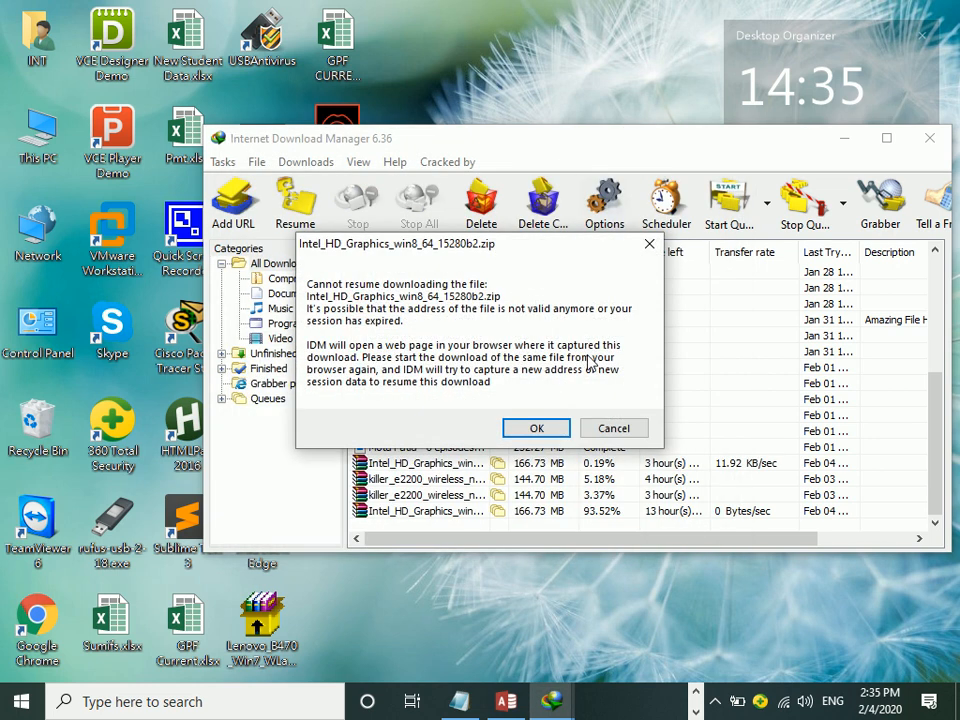
{"action": "left_click", "coordinate": [540, 428]}
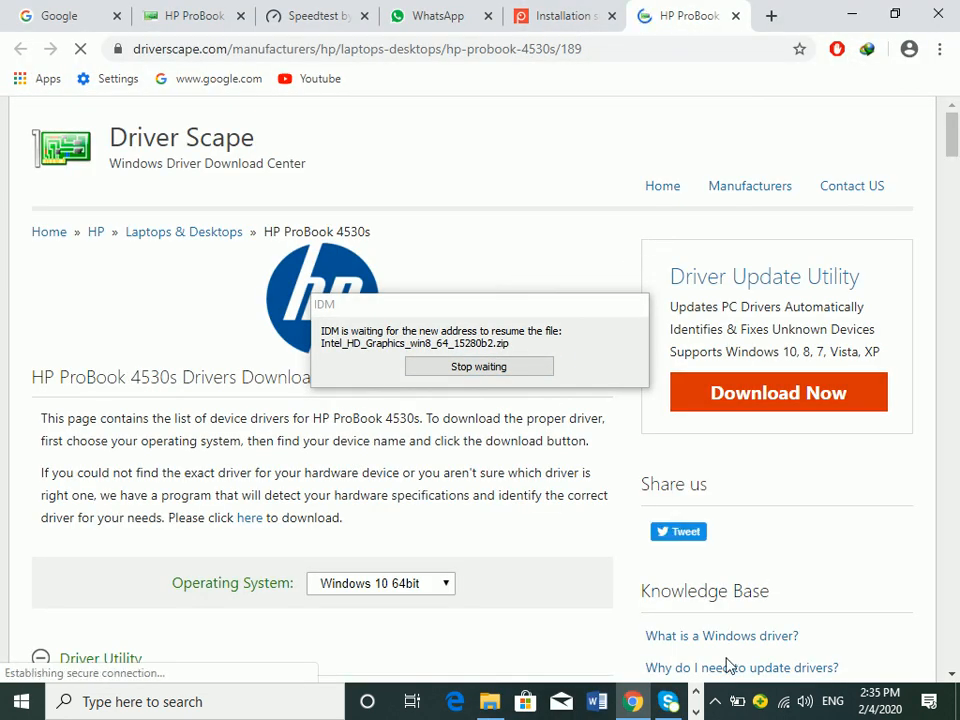
Step: Pause the Screenpresso screen recording from its tray icon menu
{"action": "left_click", "coordinate": [716, 701]}
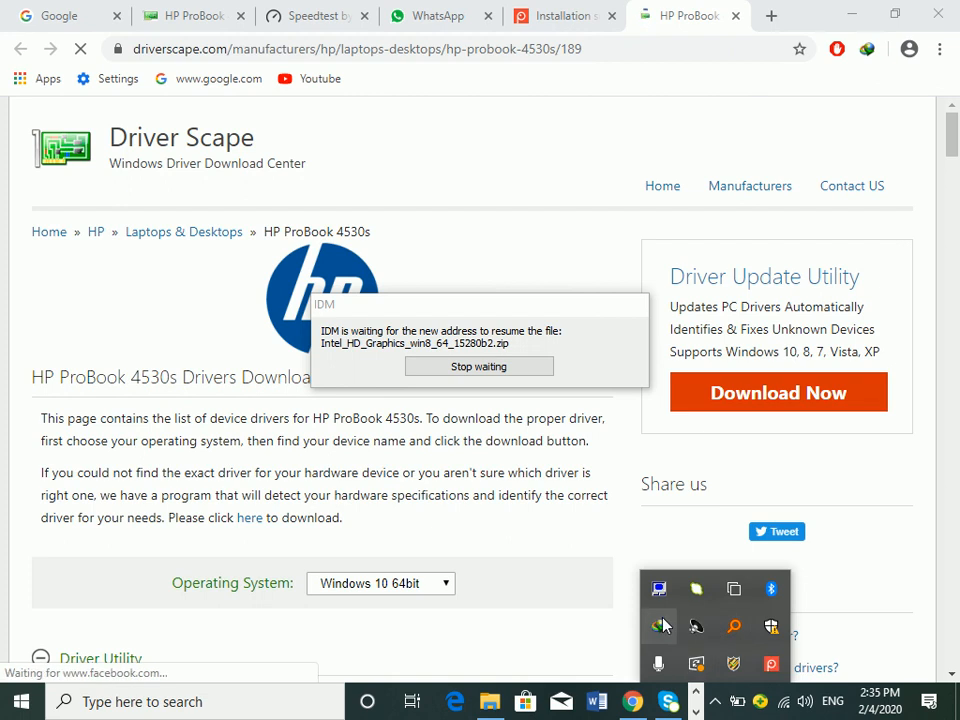
{"action": "right_click", "coordinate": [771, 668]}
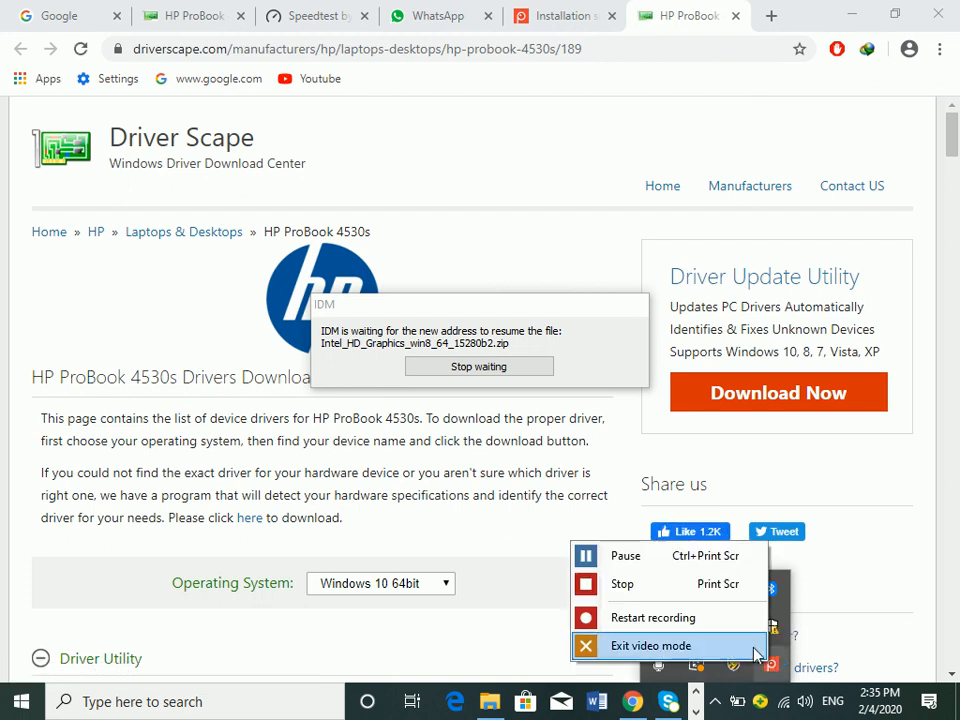
{"action": "left_click", "coordinate": [673, 556]}
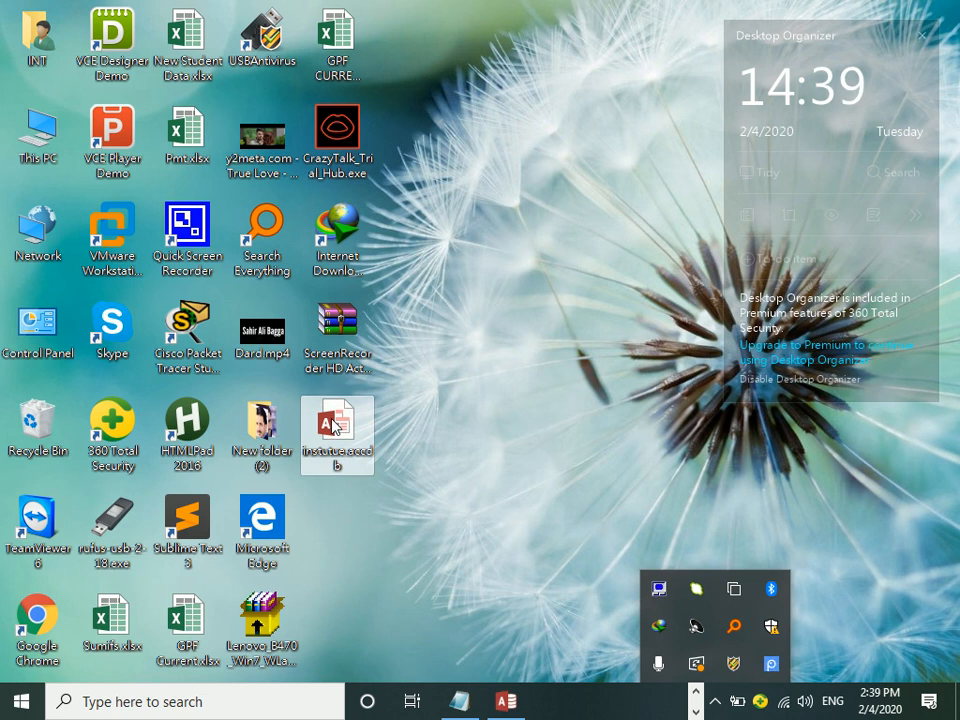
Step: Dismiss the tray icon panel and bring Access with instutue's empty Table1 back forward
{"action": "left_click", "coordinate": [333, 427]}
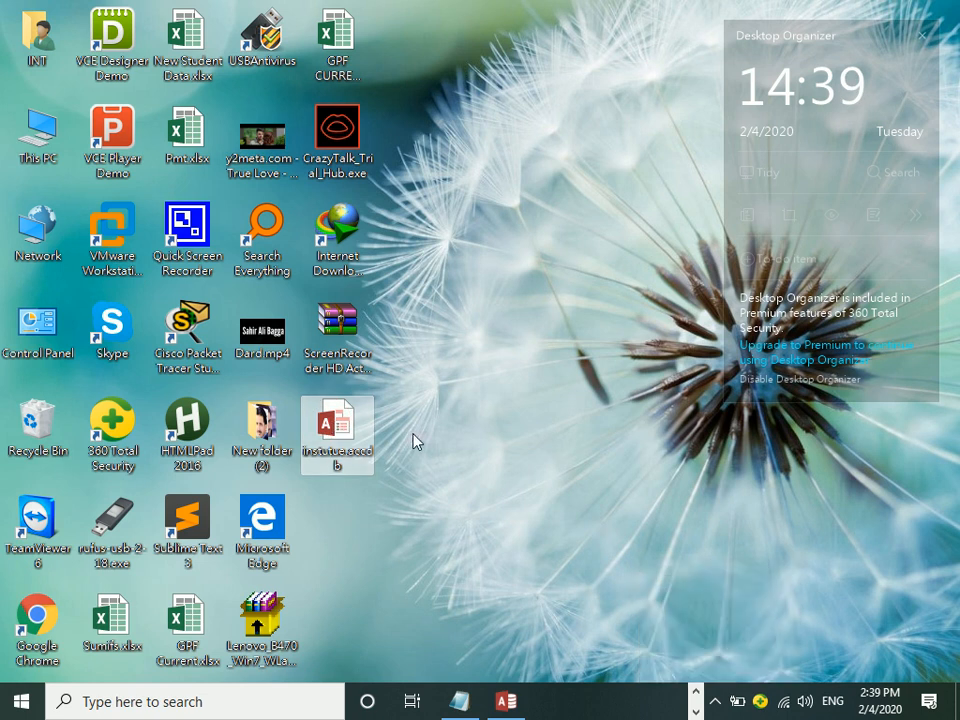
{"action": "left_click", "coordinate": [714, 702]}
{"action": "left_click", "coordinate": [526, 462]}
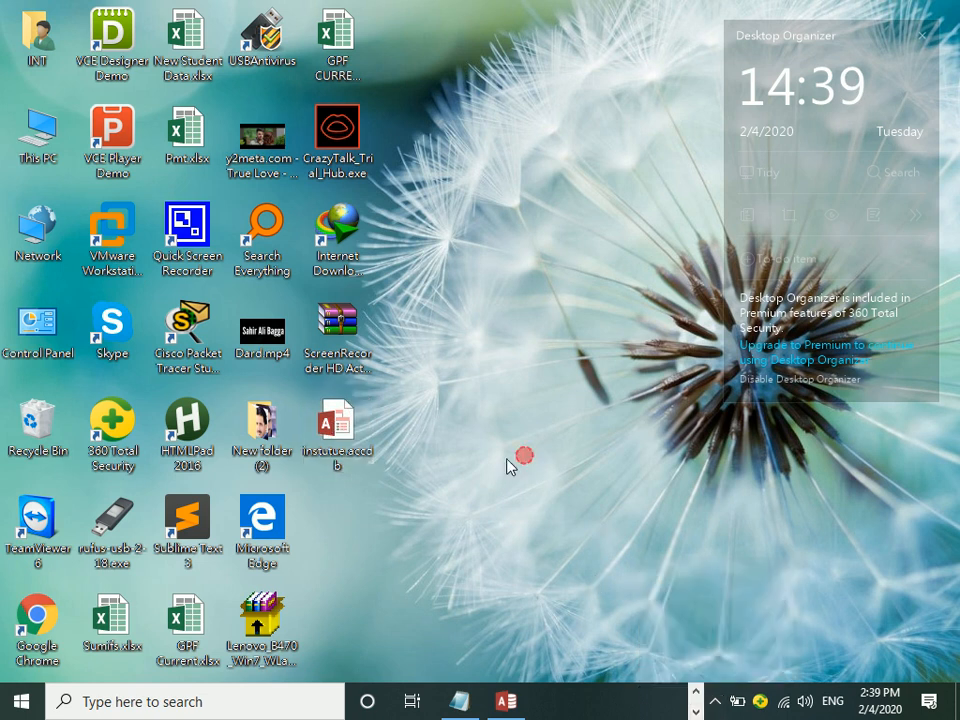
{"action": "left_click", "coordinate": [506, 701]}
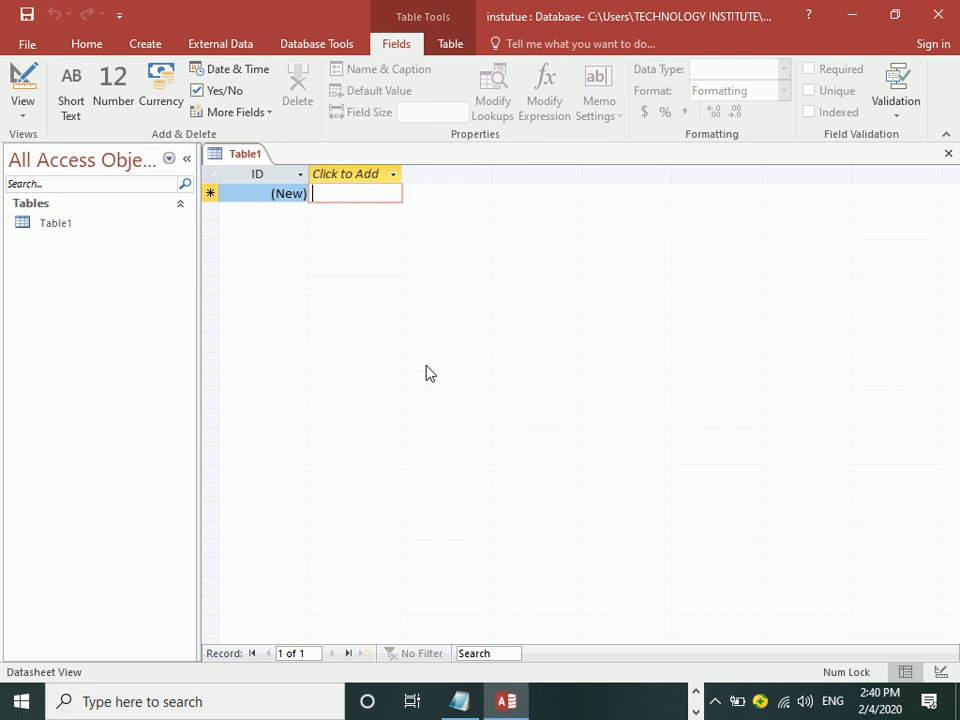
Step: Switch Table1 to Design View, saving it under the name 'fees'
{"action": "left_click", "coordinate": [76, 226]}
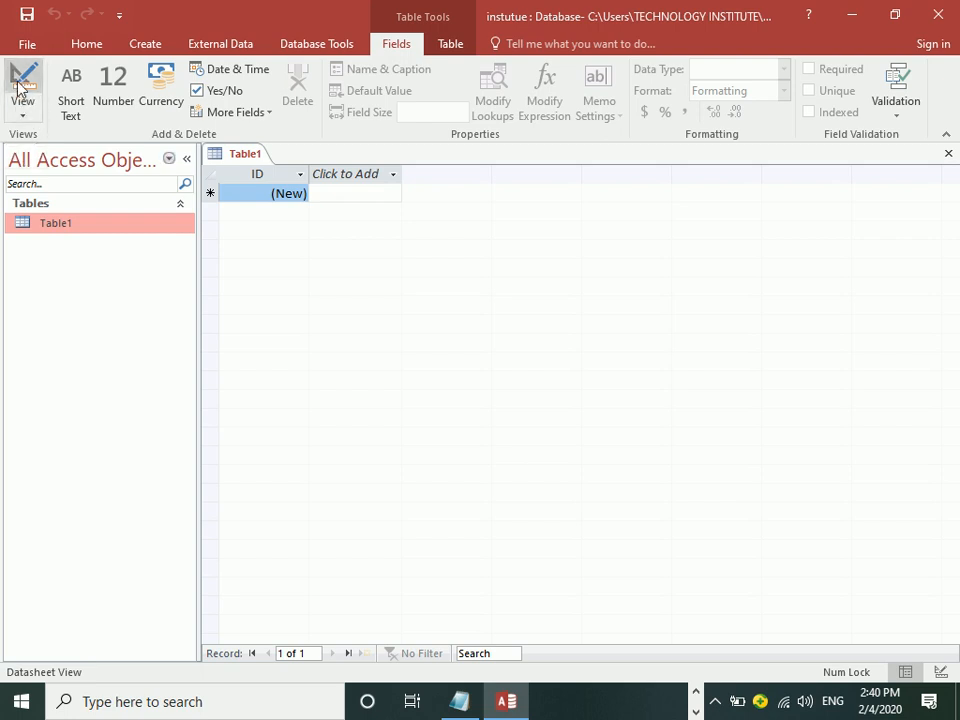
{"action": "left_click", "coordinate": [21, 111]}
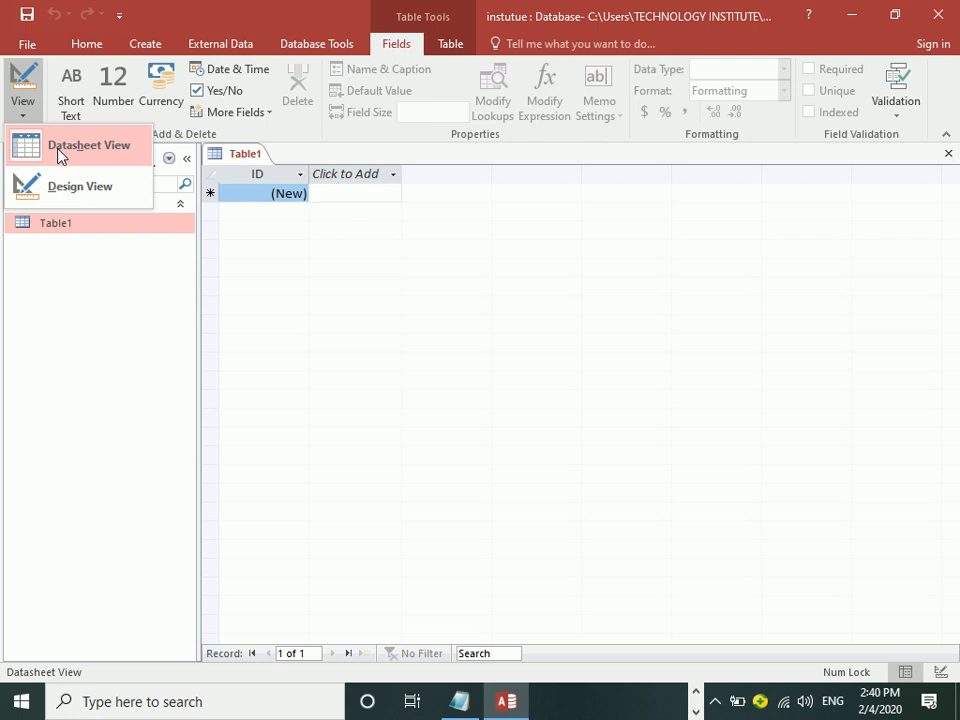
{"action": "left_click", "coordinate": [80, 186]}
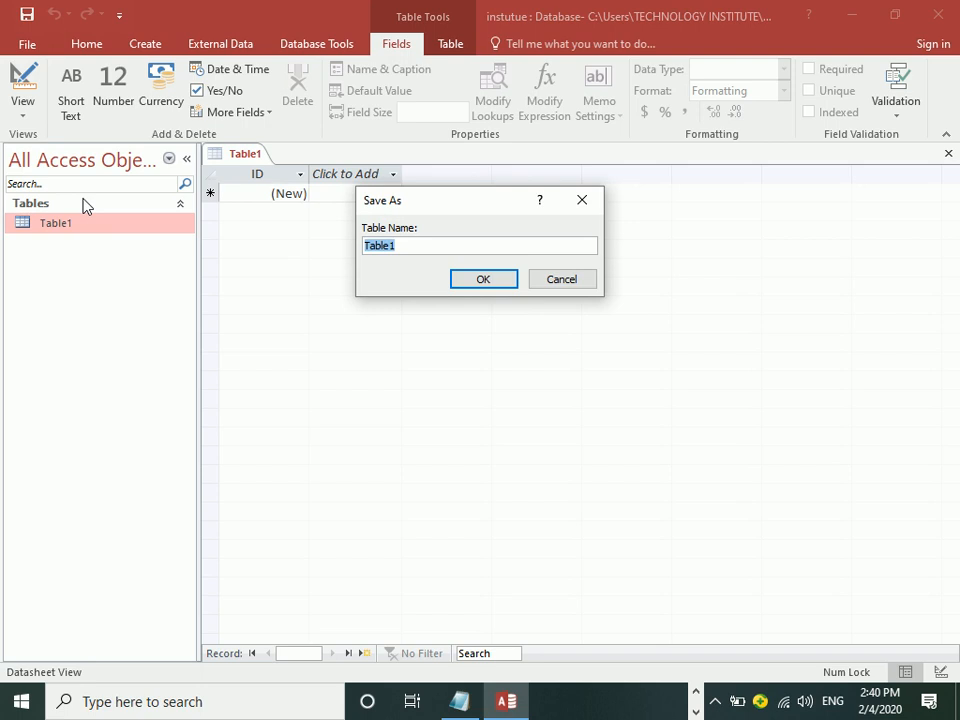
{"action": "type", "text": "ees"}
{"action": "left_click", "coordinate": [493, 280]}
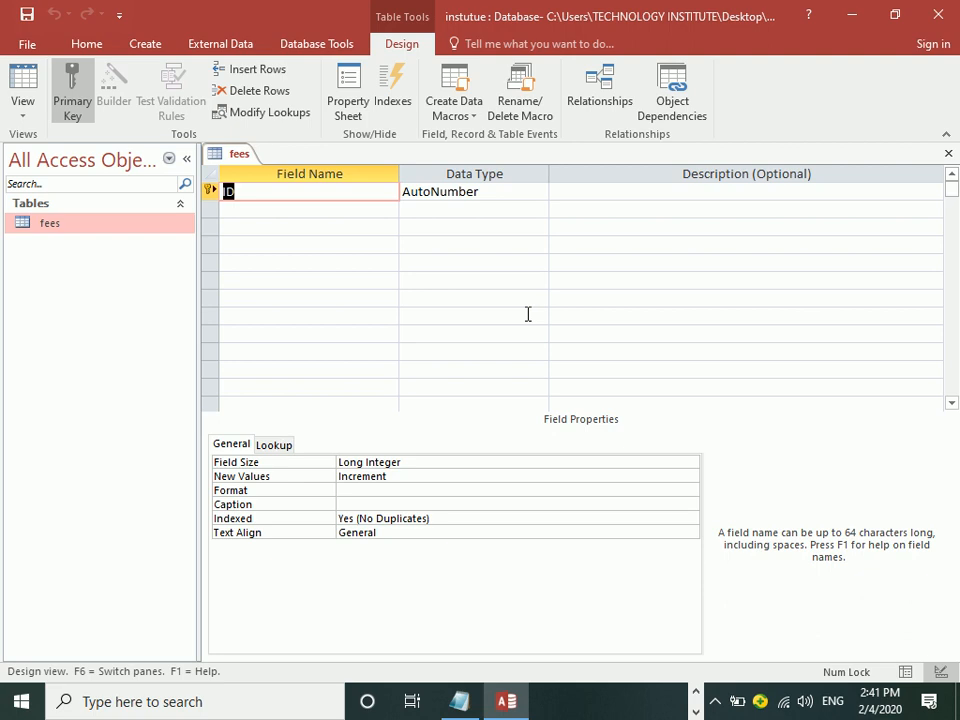
Step: Rename the ID primary key field to 'Sno', leaving it as AutoNumber
{"action": "type", "text": "Sno"}
{"action": "key", "text": "Tab"}
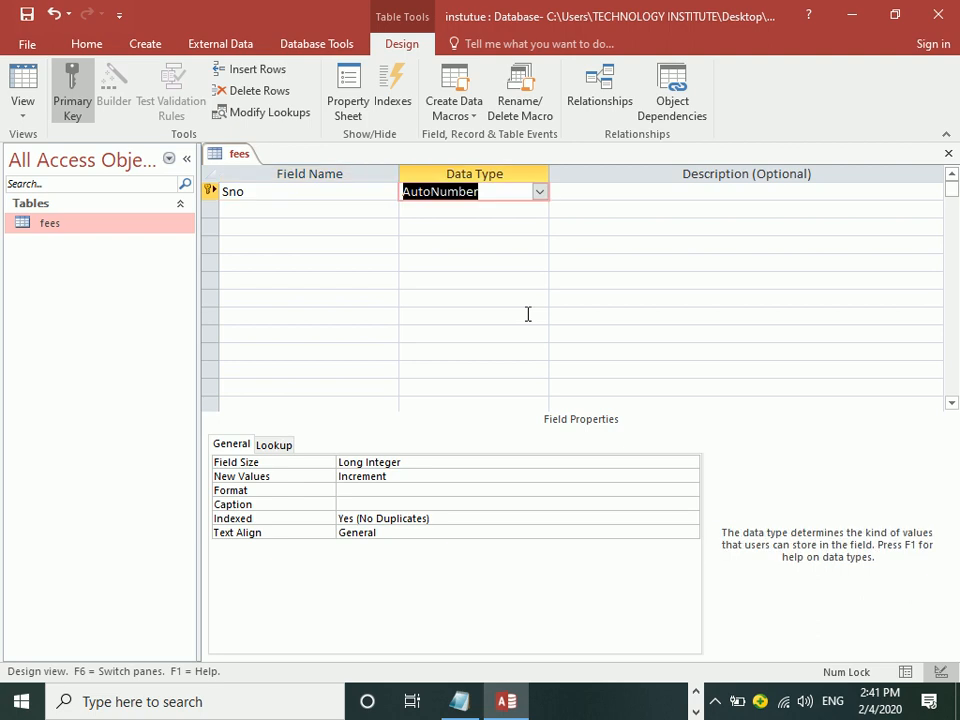
{"action": "key", "text": "Tab"}
{"action": "key", "text": "Tab"}
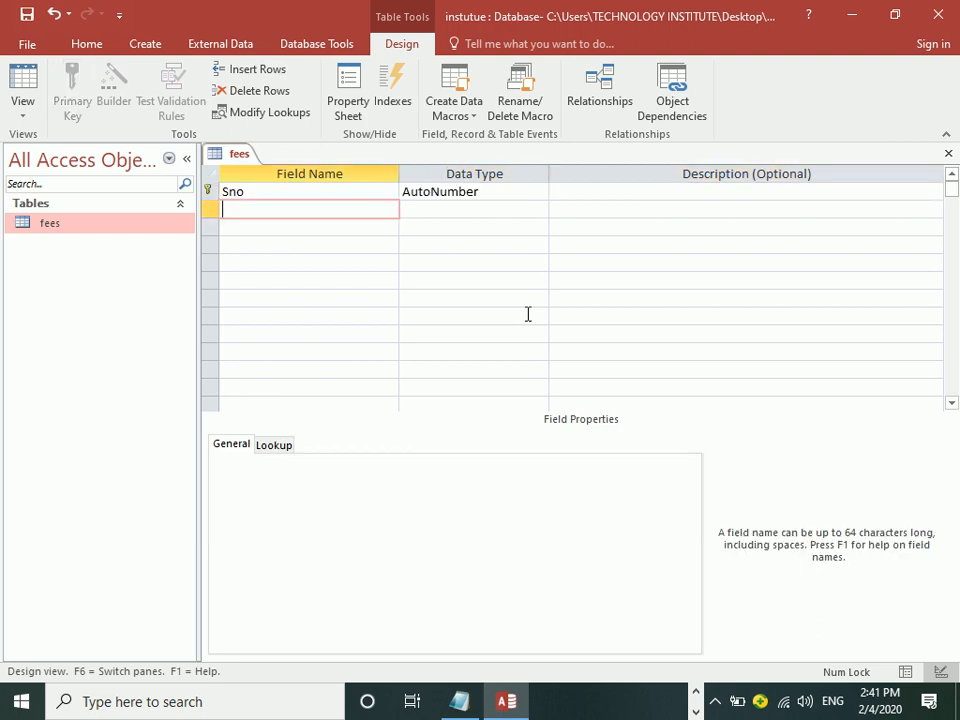
Step: Enter 'SNAME' in capitals as the second field name, keeping Short Text
{"action": "type", "text": "na"}
{"action": "key", "text": "BackSpace"}
{"action": "key", "text": "BackSpace"}
{"action": "type", "text": "date"}
{"action": "key", "text": "BackSpace"}
{"action": "key", "text": "BackSpace"}
{"action": "key", "text": "BackSpace"}
{"action": "key", "text": "BackSpace"}
{"action": "type", "text": "d"}
{"action": "key", "text": "BackSpace"}
{"action": "key", "text": "Caps_Lock"}
{"action": "type", "text": "SNMAE"}
{"action": "key", "text": "BackSpace"}
{"action": "key", "text": "BackSpace"}
{"action": "key", "text": "BackSpace"}
{"action": "type", "text": "AME"}
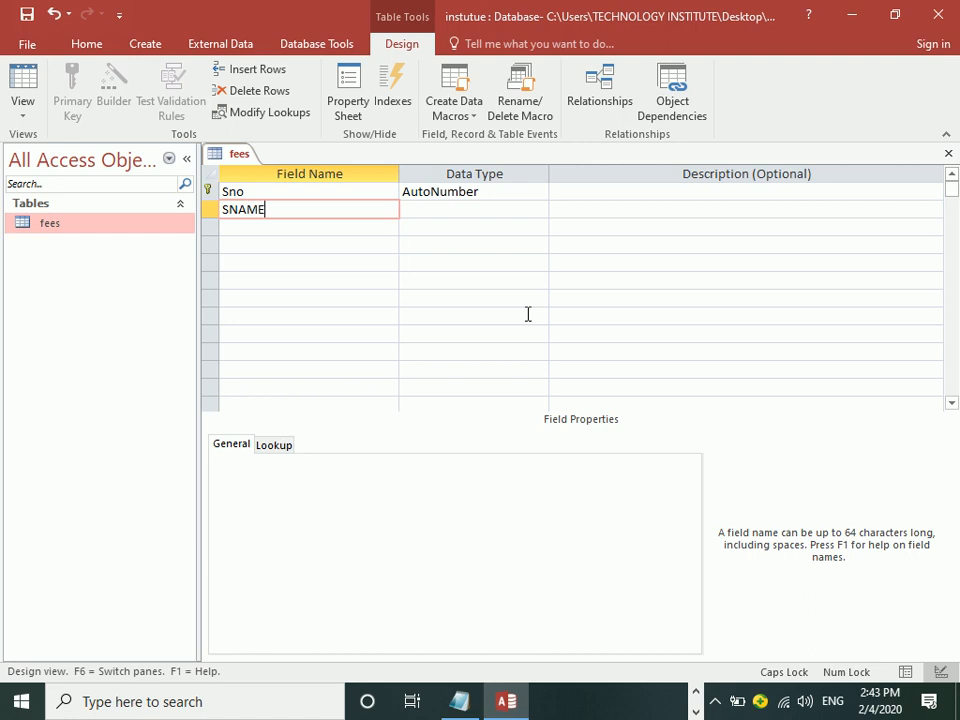
{"action": "key", "text": "Tab"}
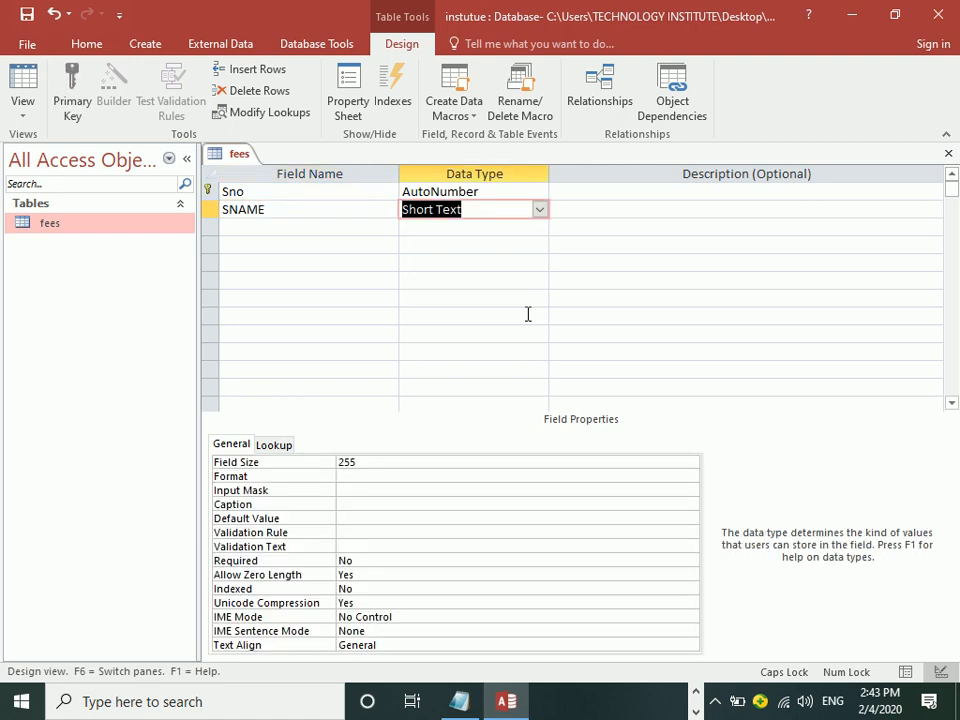
{"action": "left_click", "coordinate": [539, 211]}
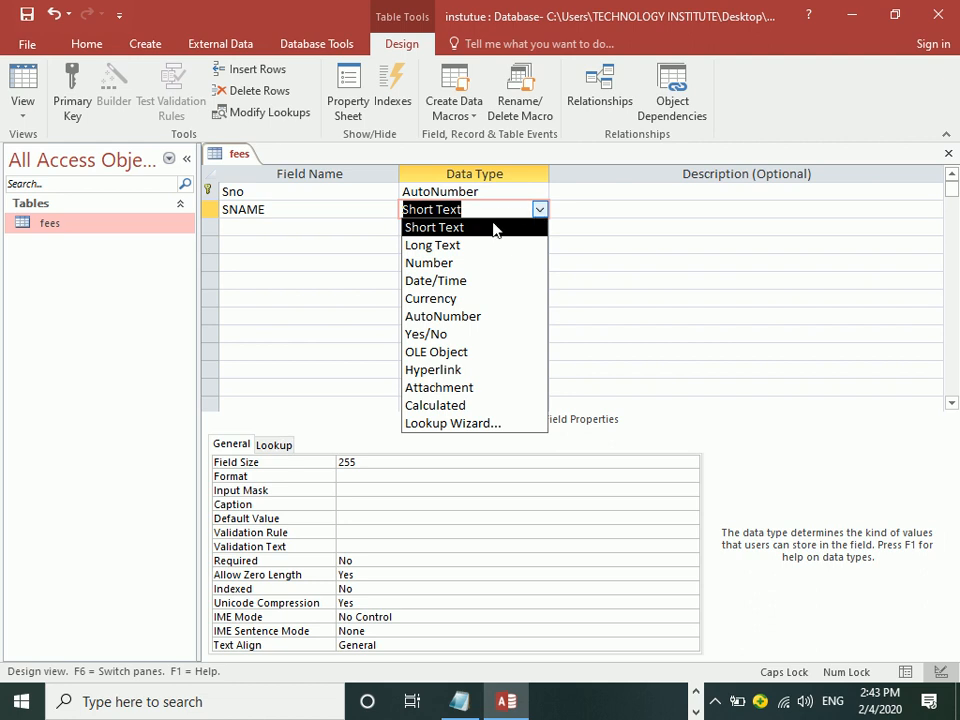
{"action": "left_click", "coordinate": [494, 224]}
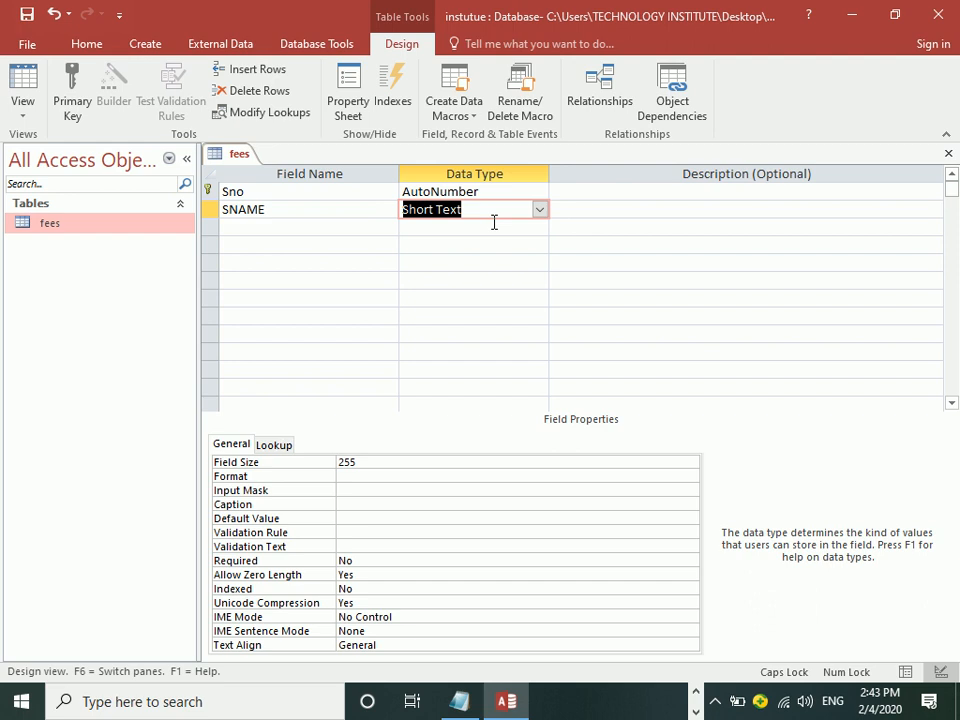
{"action": "left_click", "coordinate": [403, 463]}
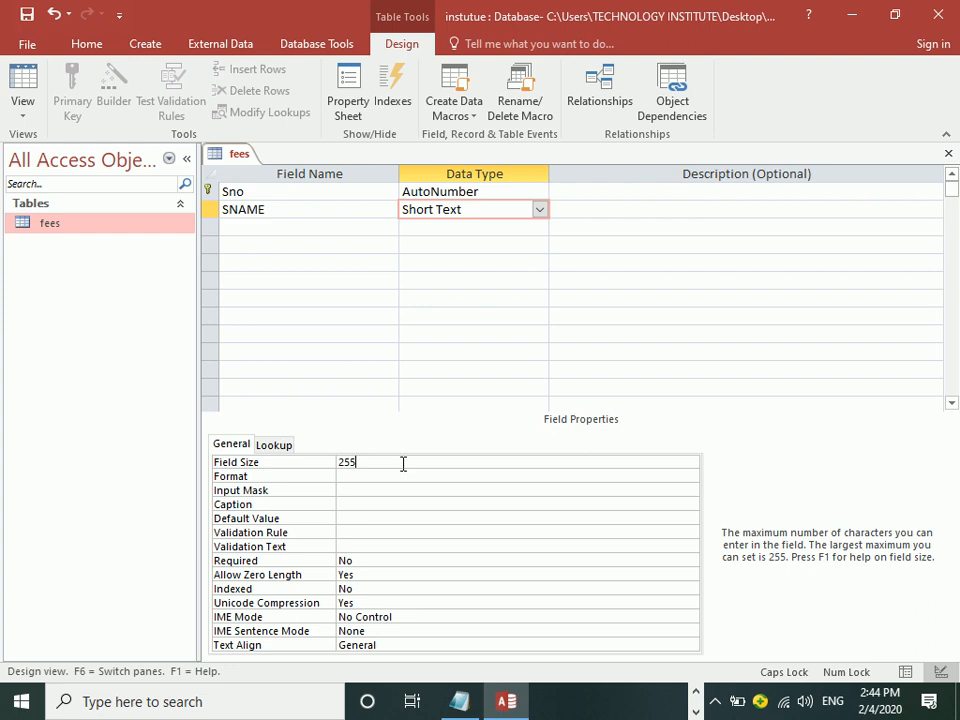
Step: Set SNAME's Field Size to 50 after the invalid value 300 is rejected
{"action": "key", "text": "BackSpace"}
{"action": "key", "text": "BackSpace"}
{"action": "key", "text": "BackSpace"}
{"action": "type", "text": "300"}
{"action": "key", "text": "Return"}
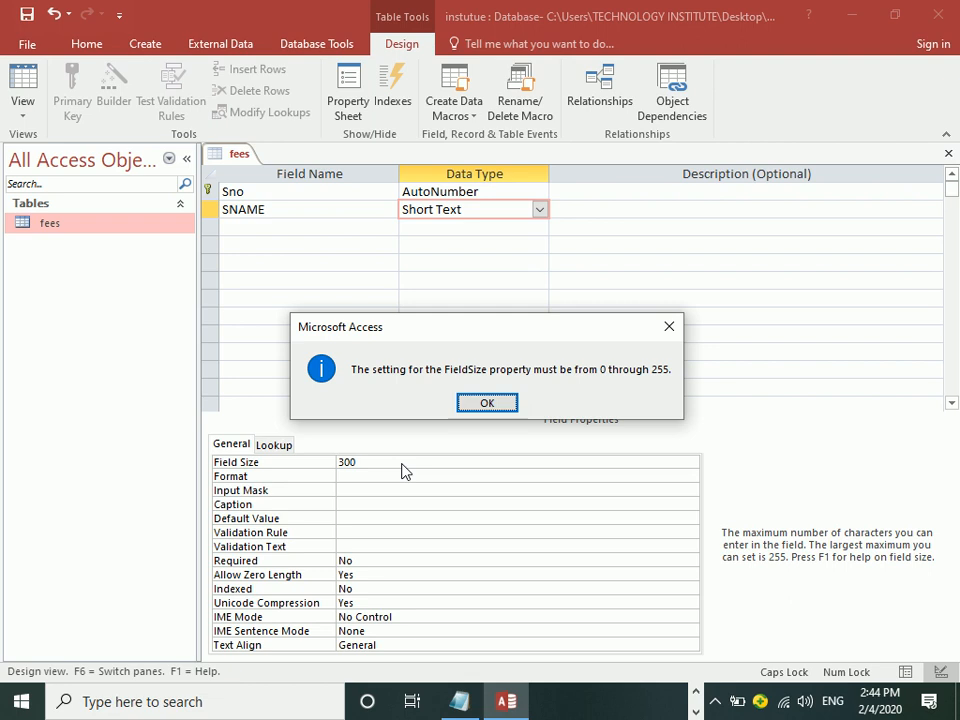
{"action": "key", "text": "Return"}
{"action": "key", "text": "BackSpace"}
{"action": "key", "text": "BackSpace"}
{"action": "key", "text": "BackSpace"}
{"action": "type", "text": "255"}
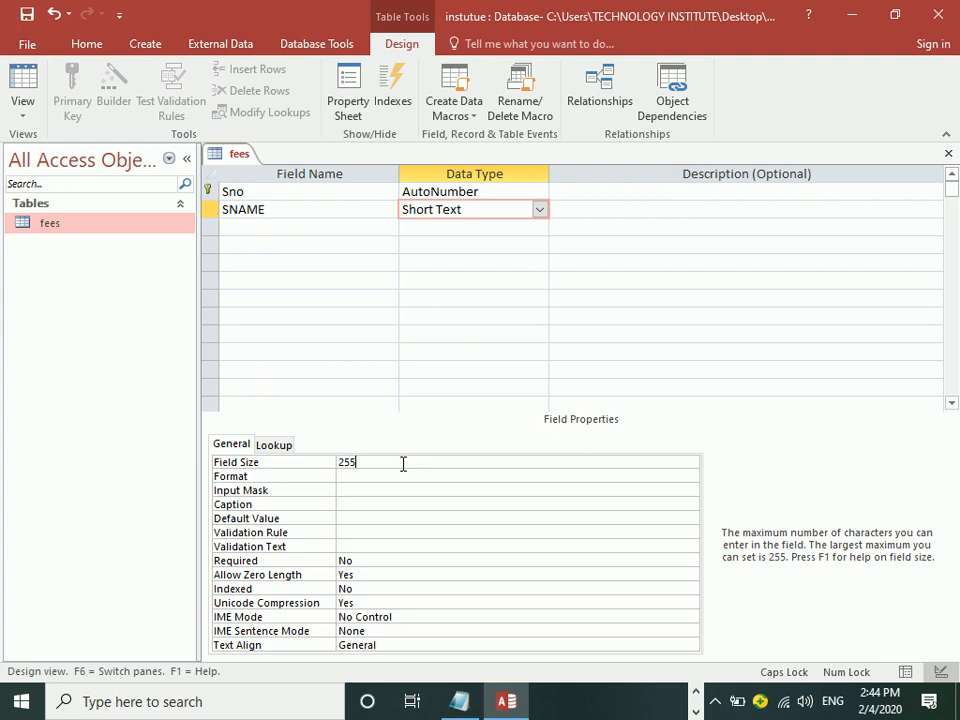
{"action": "key", "text": "BackSpace"}
{"action": "key", "text": "BackSpace"}
{"action": "key", "text": "BackSpace"}
{"action": "type", "text": "50"}
{"action": "left_click", "coordinate": [539, 211]}
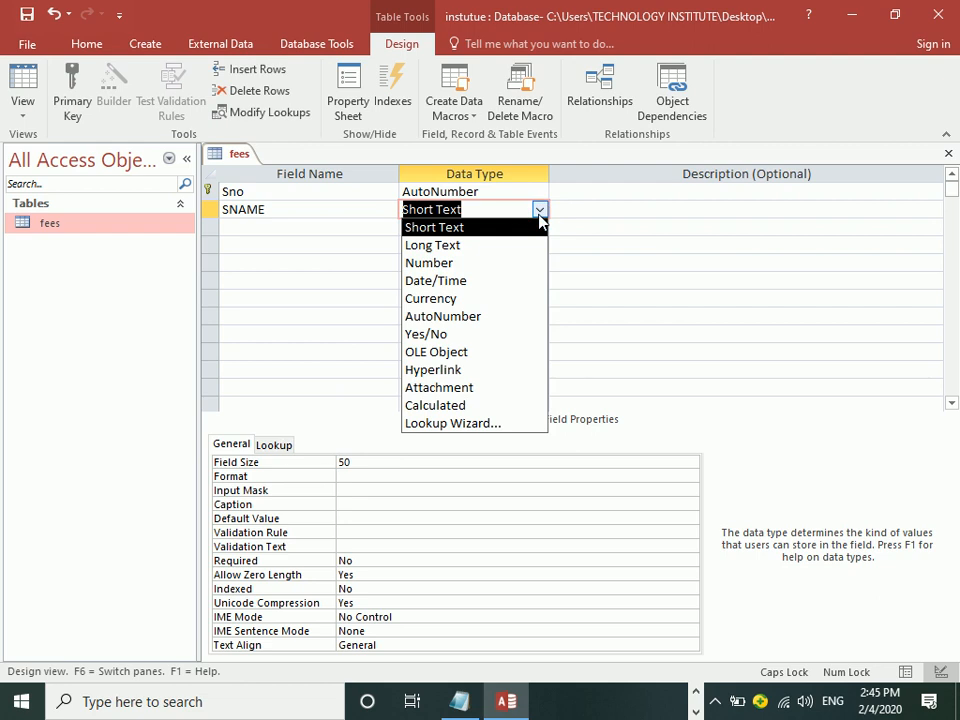
{"action": "left_click", "coordinate": [539, 215]}
{"action": "left_click", "coordinate": [539, 214]}
{"action": "left_click", "coordinate": [466, 246]}
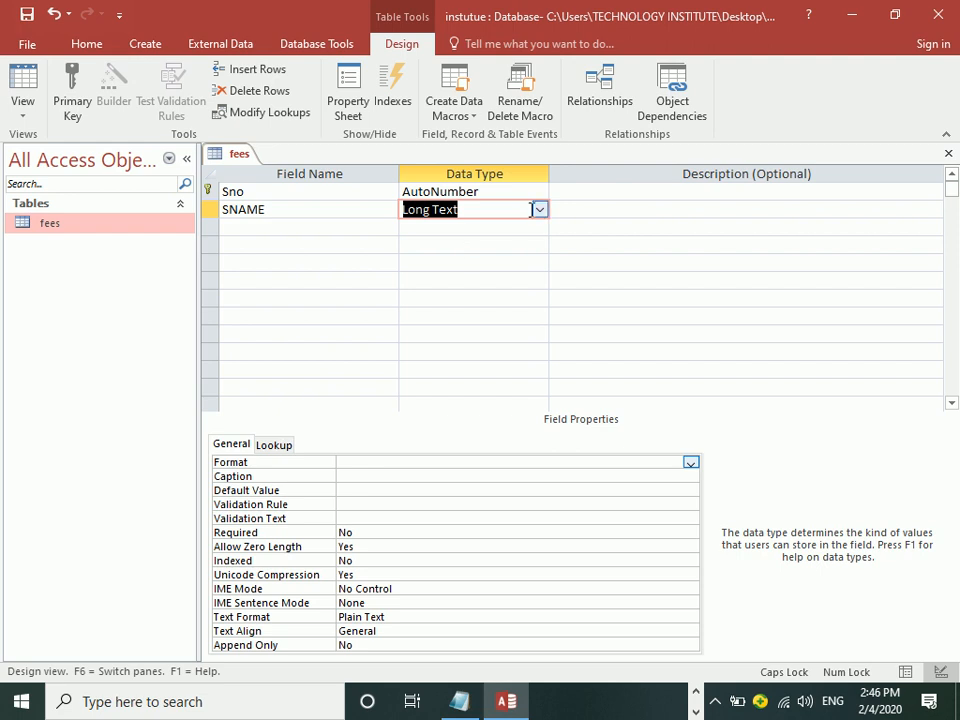
{"action": "left_click", "coordinate": [540, 210]}
{"action": "left_click", "coordinate": [484, 230]}
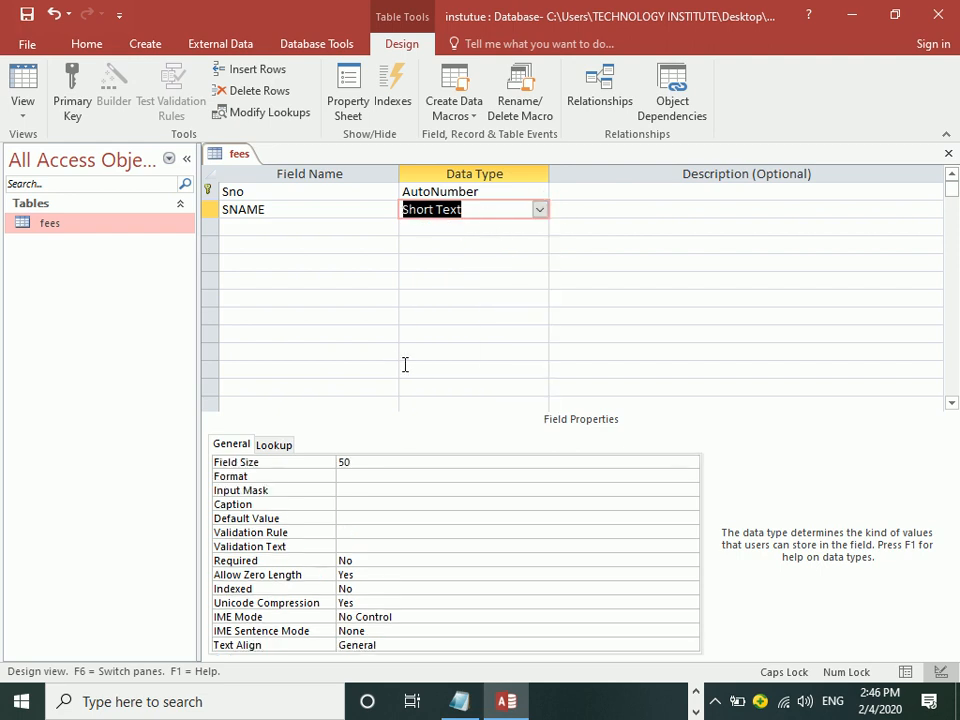
{"action": "left_click", "coordinate": [386, 463]}
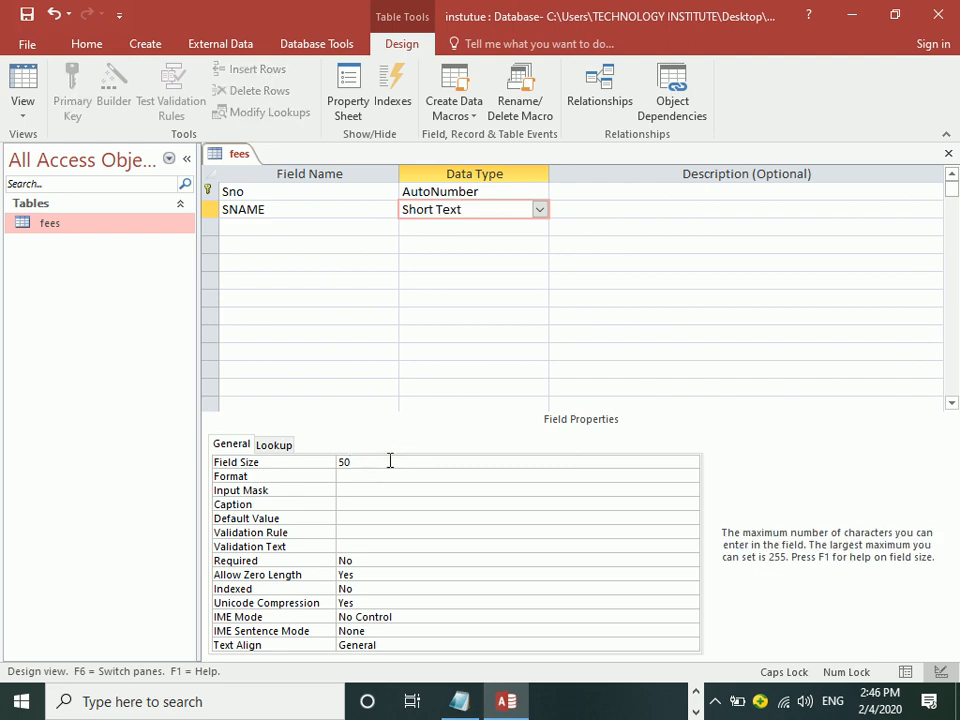
Step: Enter 'FNAME' as the third field name with the default Short Text type
{"action": "left_click", "coordinate": [295, 228]}
{"action": "type", "text": "FNAME"}
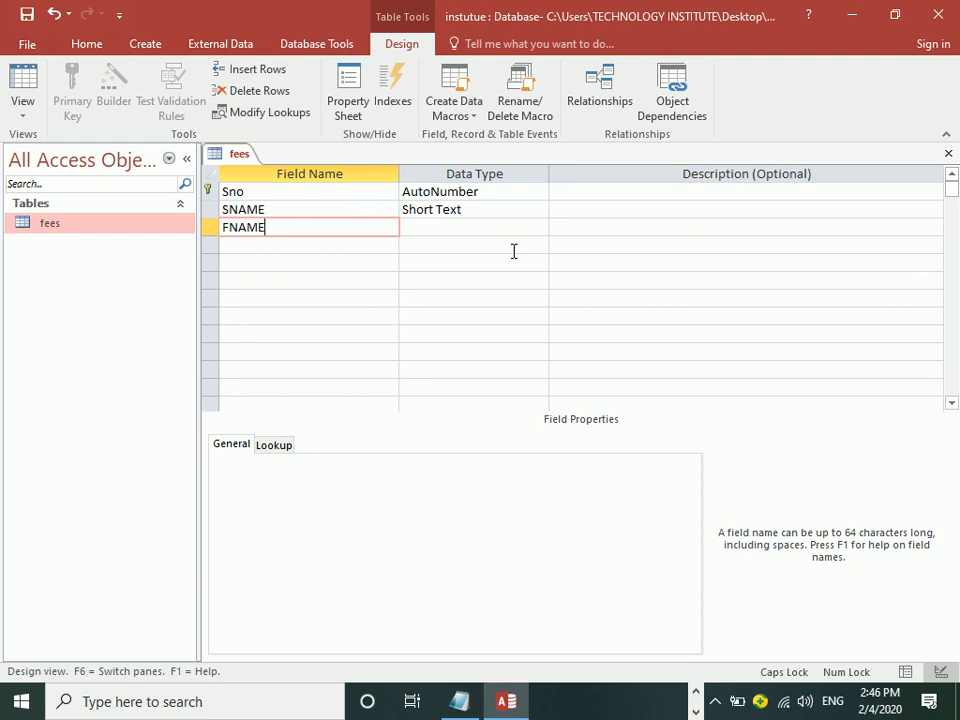
{"action": "left_click", "coordinate": [715, 701]}
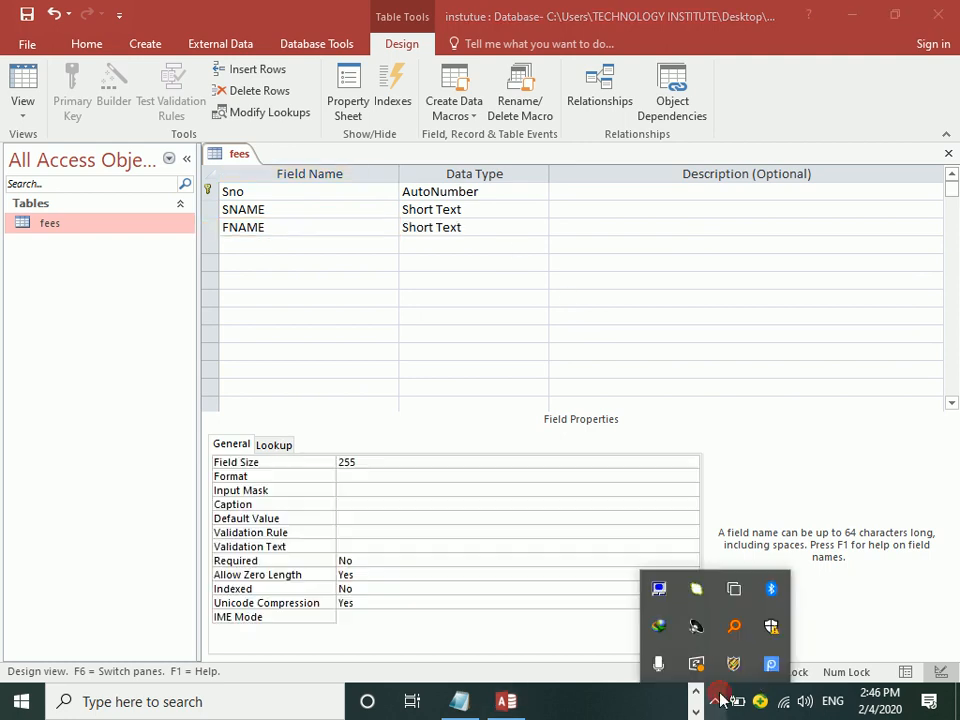
{"action": "right_click", "coordinate": [769, 667]}
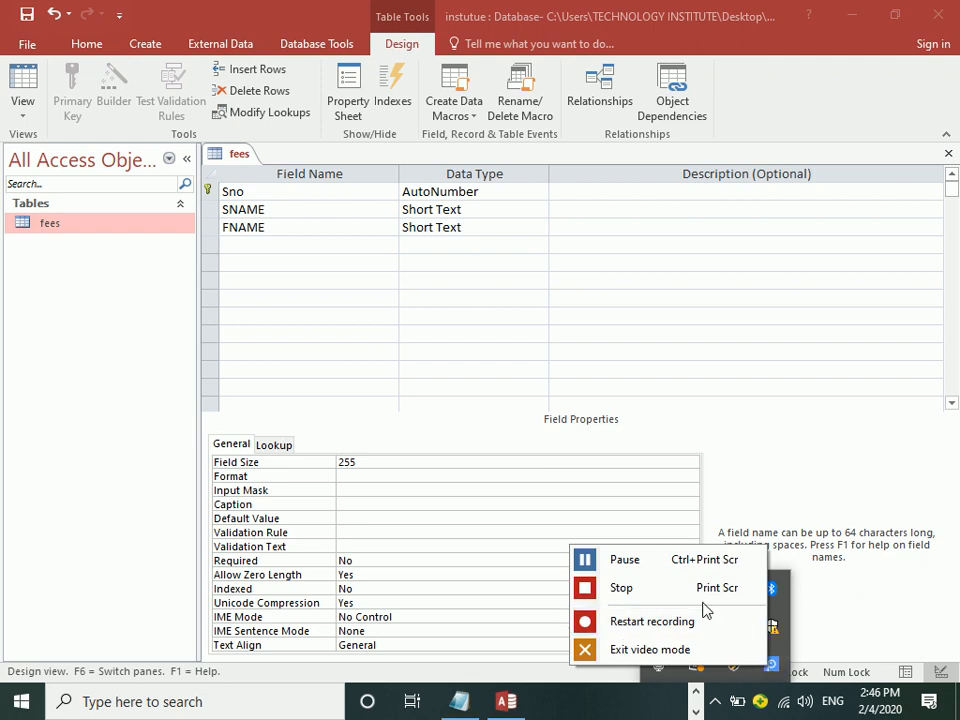
{"action": "left_click", "coordinate": [681, 559]}
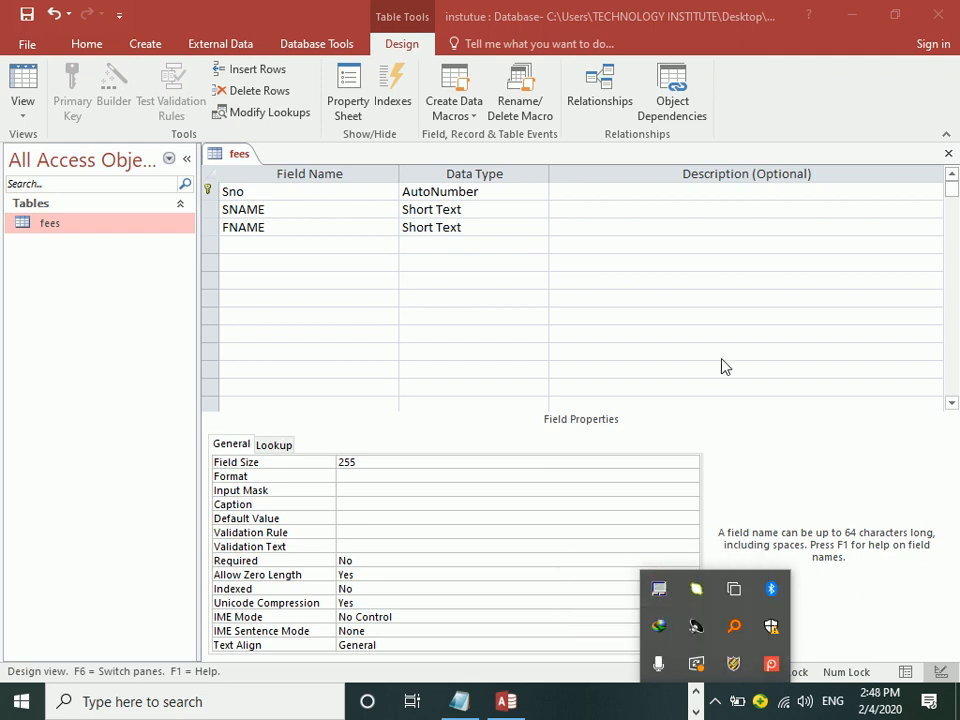
{"action": "left_click", "coordinate": [327, 235]}
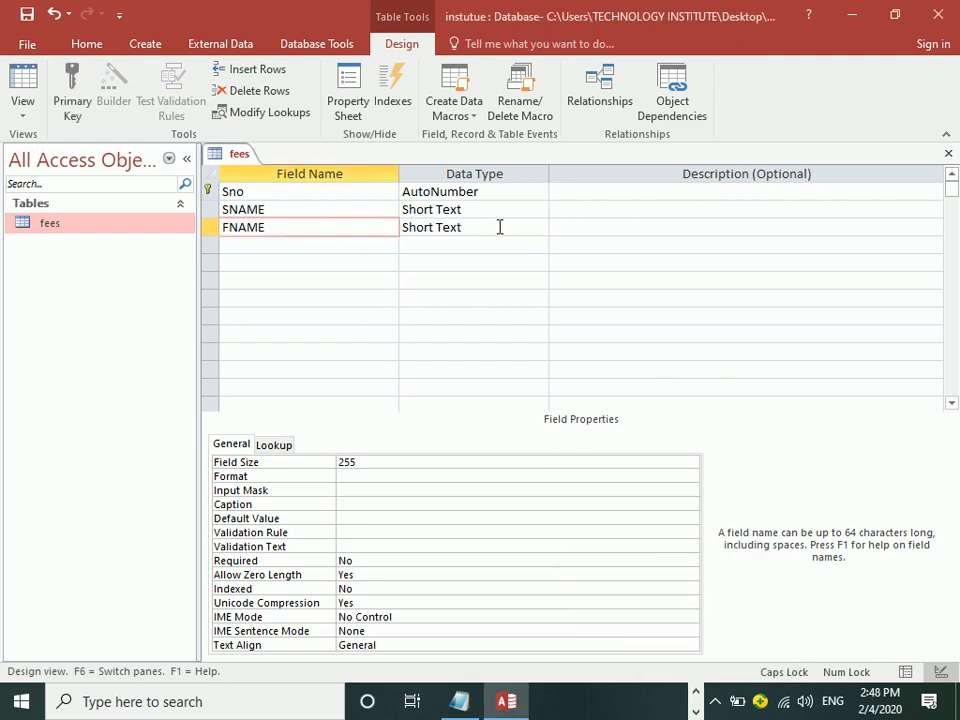
Step: Change FNAME's Field Size from 255 to 40
{"action": "left_click", "coordinate": [506, 227]}
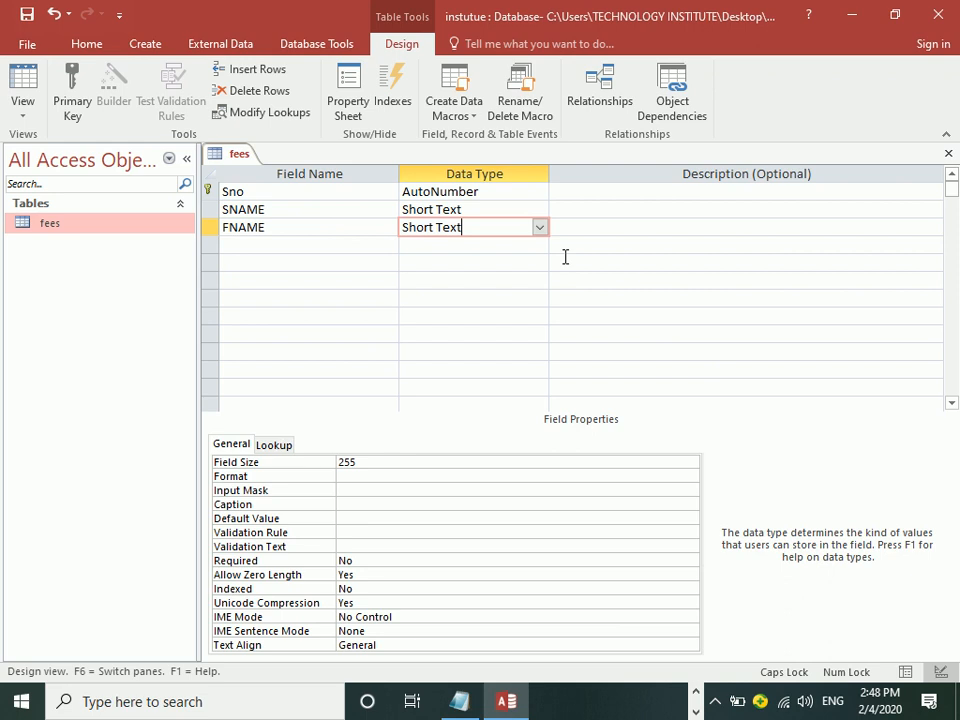
{"action": "double_click", "coordinate": [369, 461]}
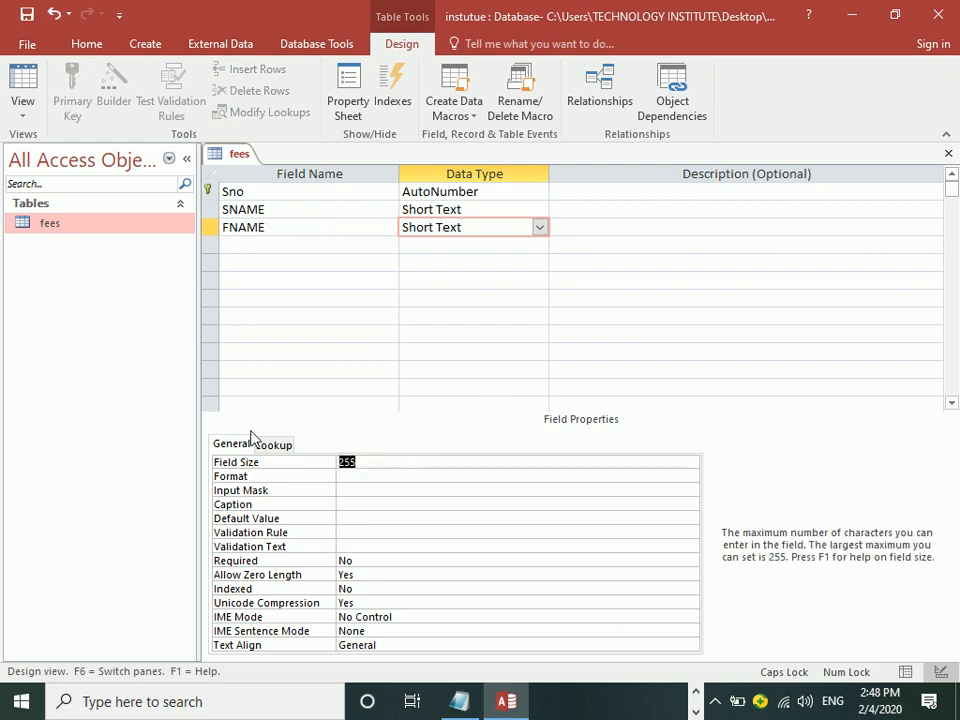
{"action": "key", "text": "BackSpace"}
{"action": "key", "text": "BackSpace"}
{"action": "type", "text": "40"}
{"action": "key", "text": "Return"}
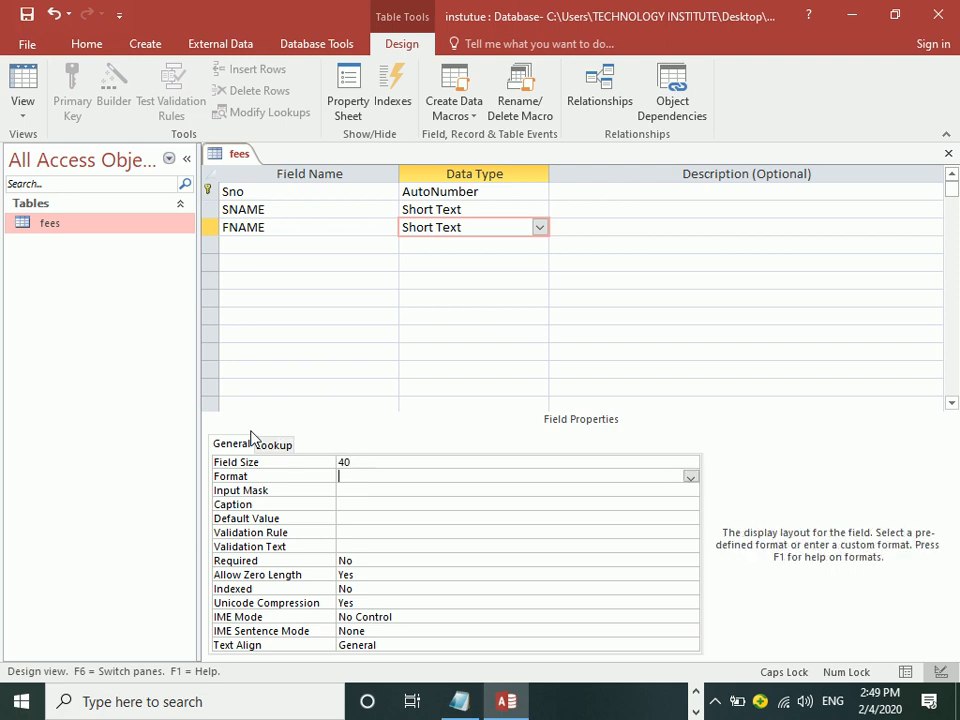
Step: Add 'ADDRESS' as the fourth field, keeping Short Text as its data type
{"action": "left_click", "coordinate": [246, 245]}
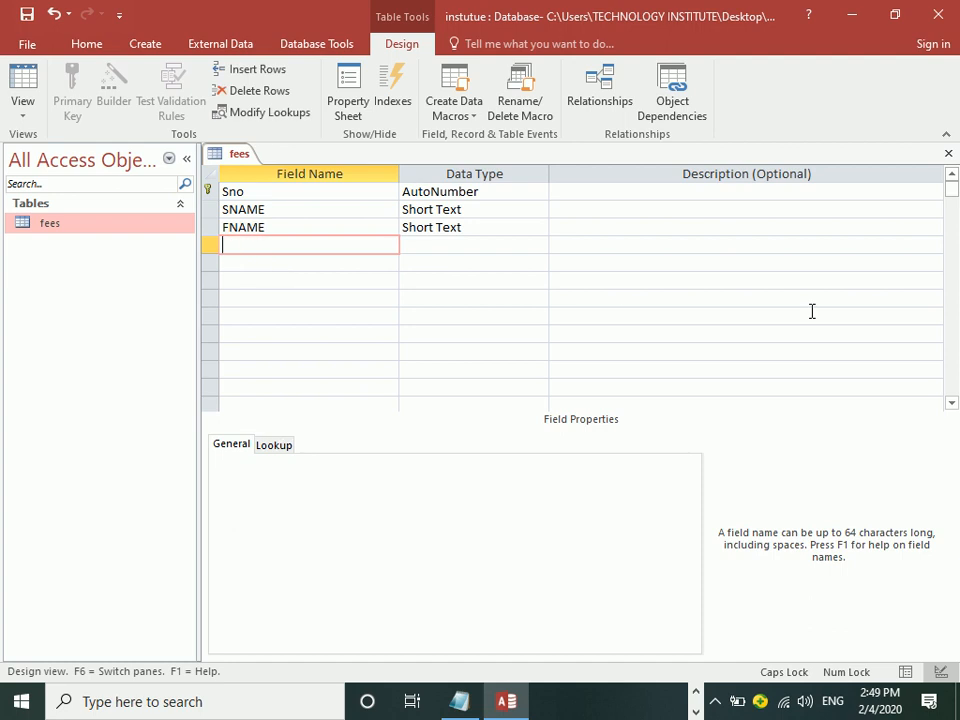
{"action": "type", "text": "ADDRESS"}
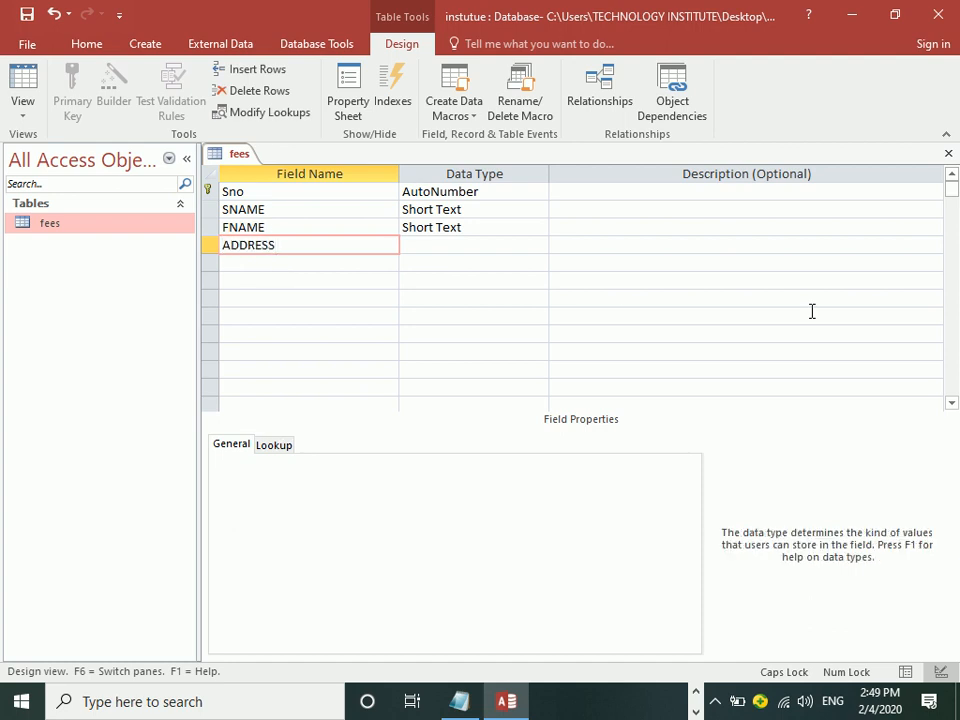
{"action": "key", "text": "Tab"}
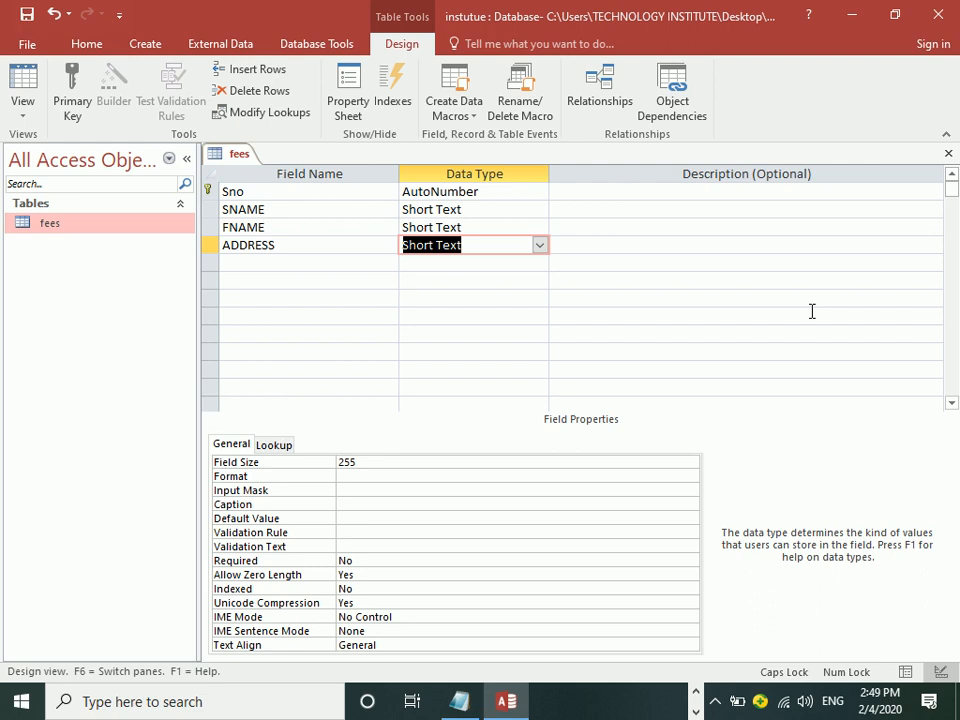
{"action": "left_click", "coordinate": [540, 246]}
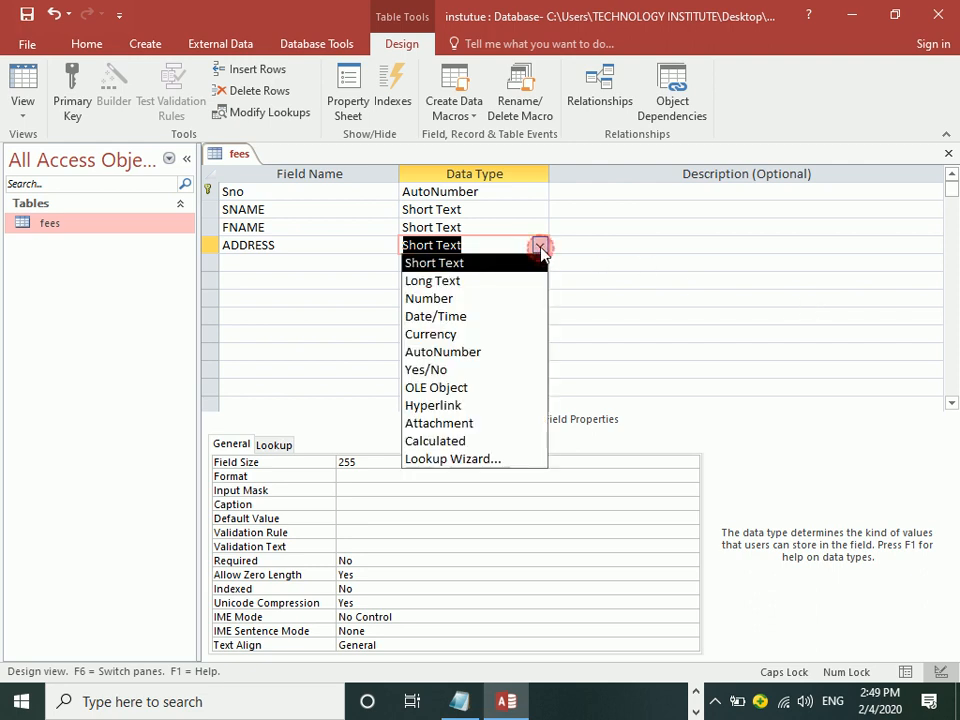
{"action": "left_click", "coordinate": [483, 263]}
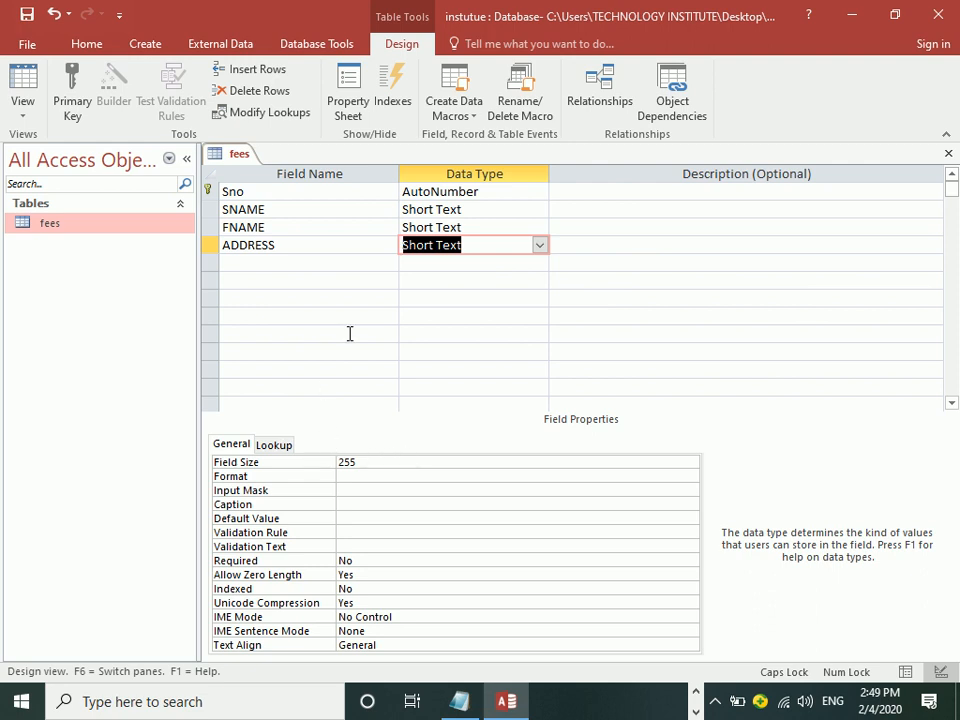
{"action": "left_click", "coordinate": [240, 260]}
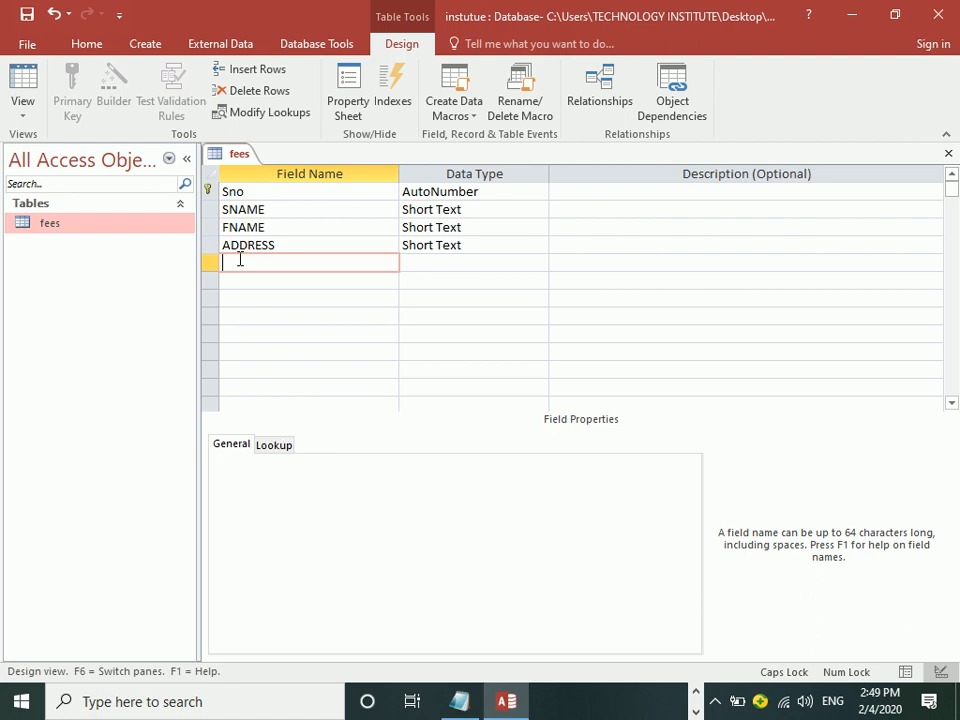
Step: Add 'FEE' as the fifth field with the Number data type
{"action": "type", "text": "FEE"}
{"action": "left_click", "coordinate": [417, 261]}
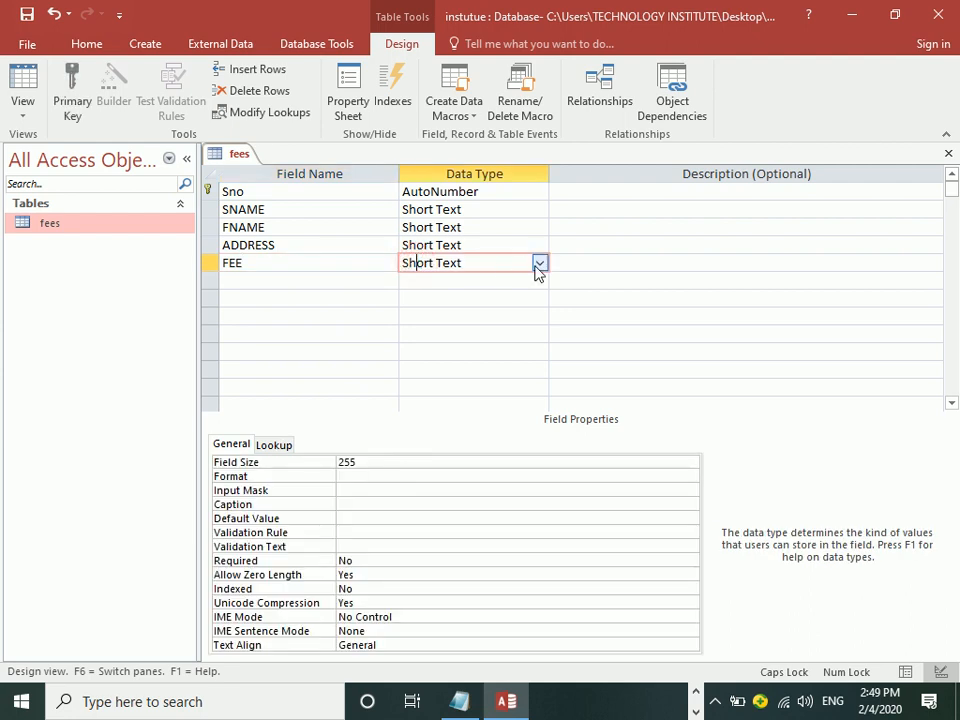
{"action": "left_click", "coordinate": [539, 263]}
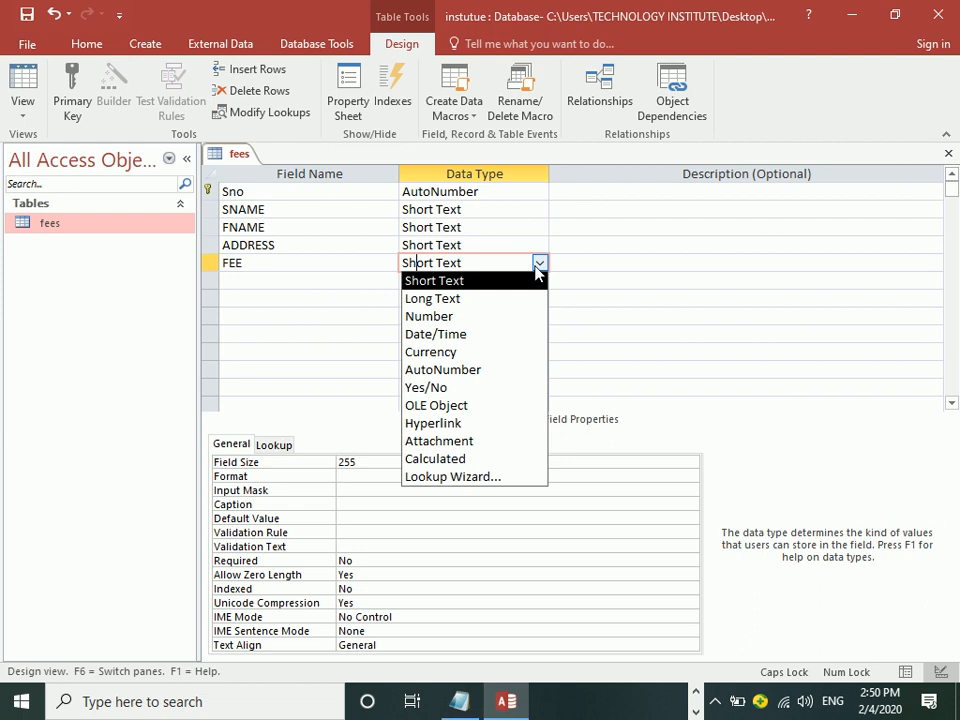
{"action": "left_click", "coordinate": [456, 317]}
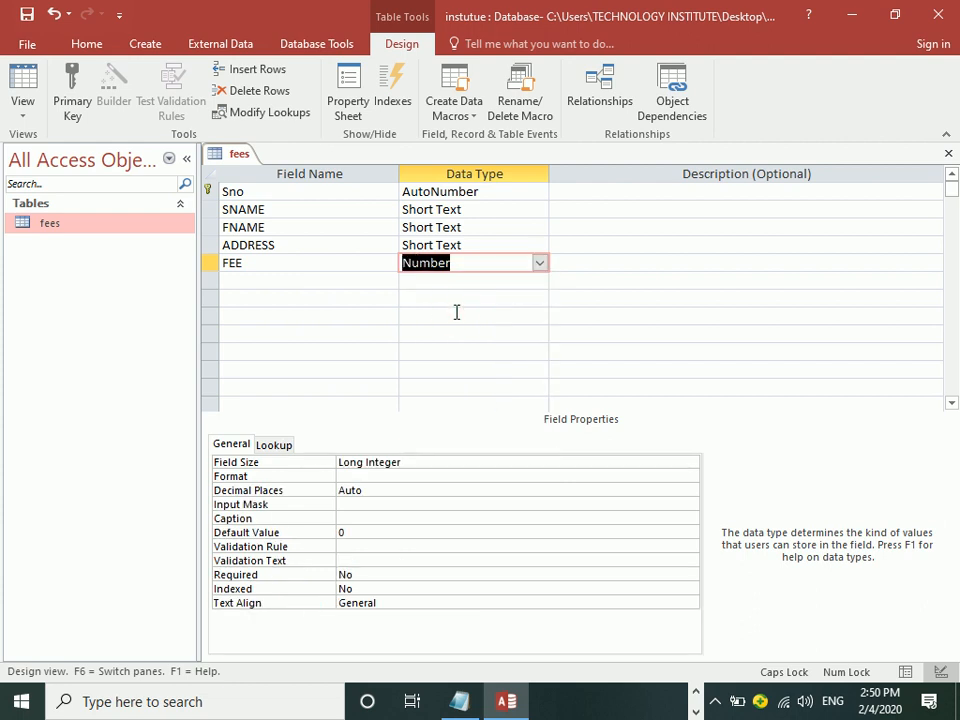
{"action": "left_click", "coordinate": [345, 282]}
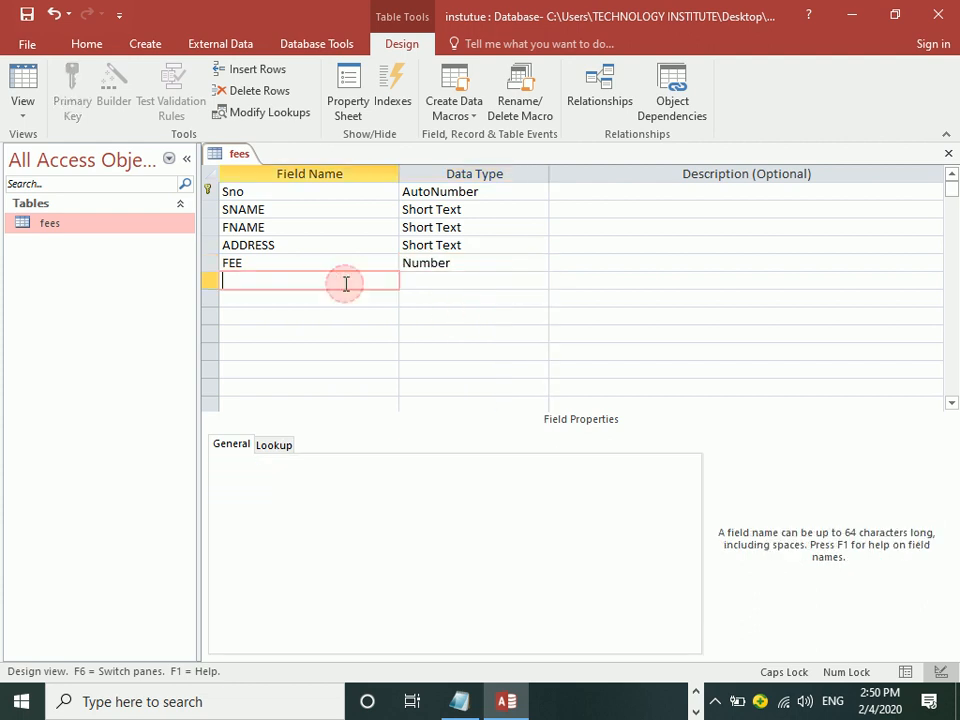
Step: Add the PAID and BALANCE fields below FEE, each with the Number data type
{"action": "type", "text": "PAID"}
{"action": "key", "text": "Tab"}
{"action": "type", "text": "N"}
{"action": "key", "text": "Tab"}
{"action": "key", "text": "Tab"}
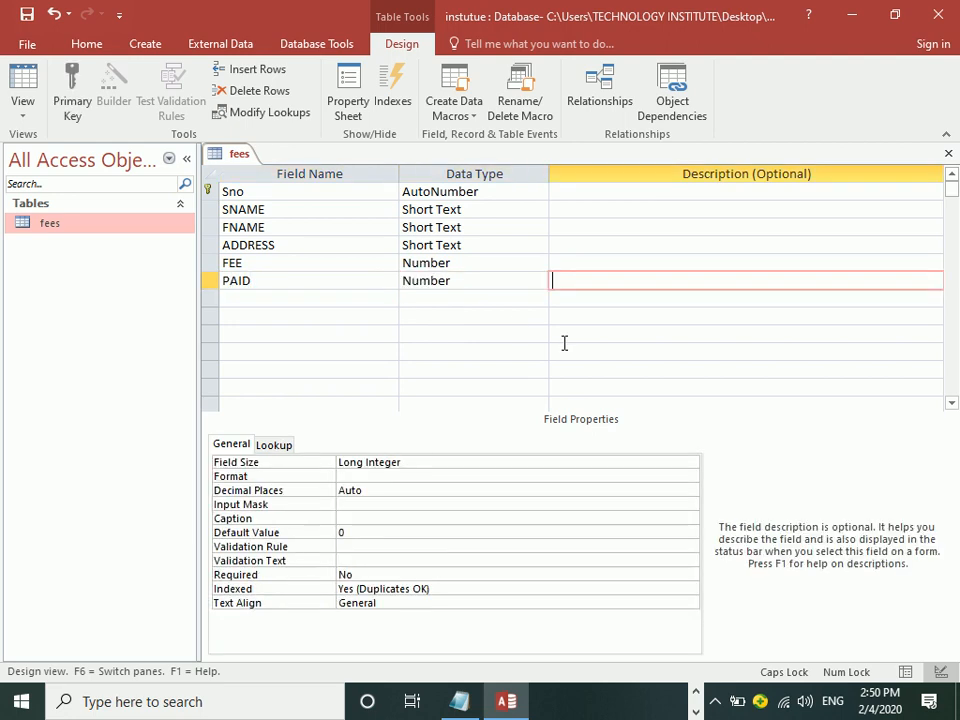
{"action": "type", "text": "BALANCE"}
{"action": "key", "text": "Tab"}
{"action": "type", "text": "N"}
{"action": "key", "text": "Tab"}
{"action": "key", "text": "Tab"}
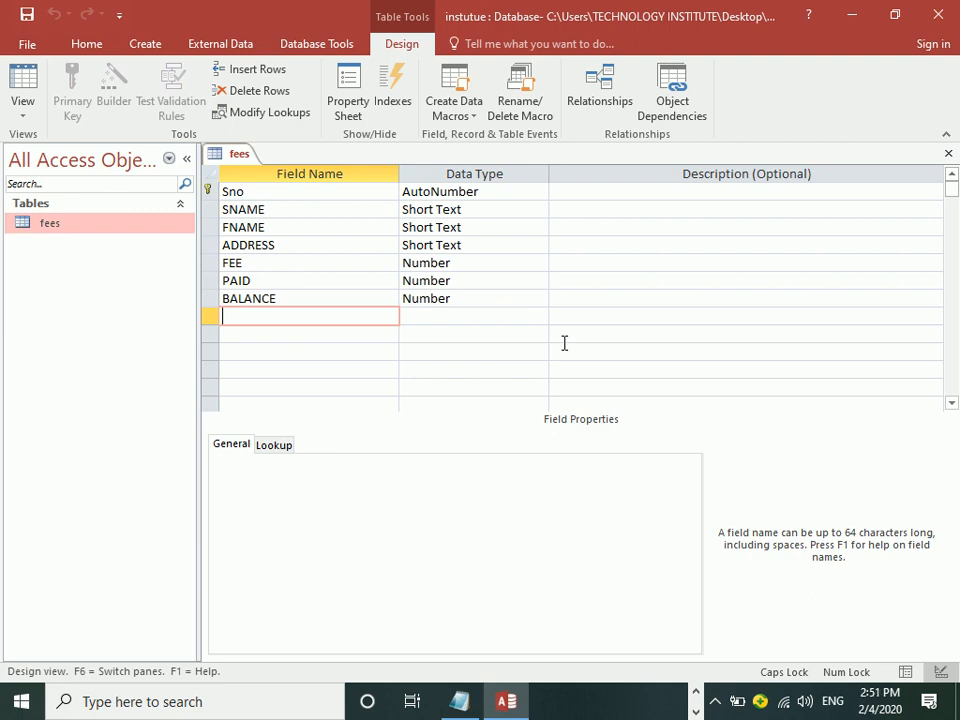
Step: Switch the fees table from Design View to Datasheet View
{"action": "left_click", "coordinate": [27, 85]}
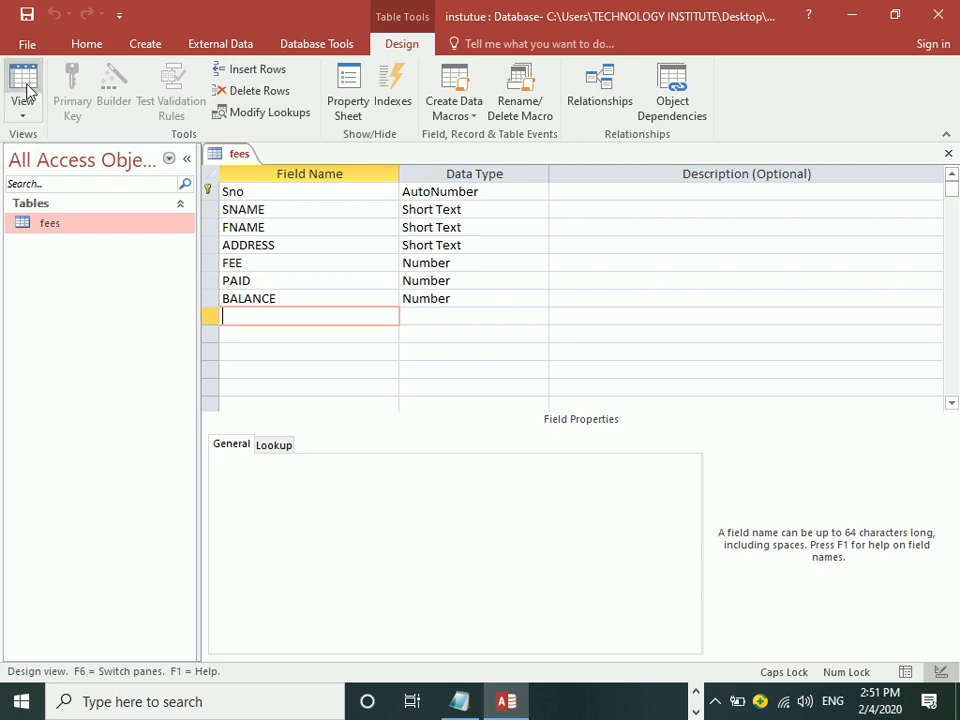
{"action": "left_click", "coordinate": [24, 116]}
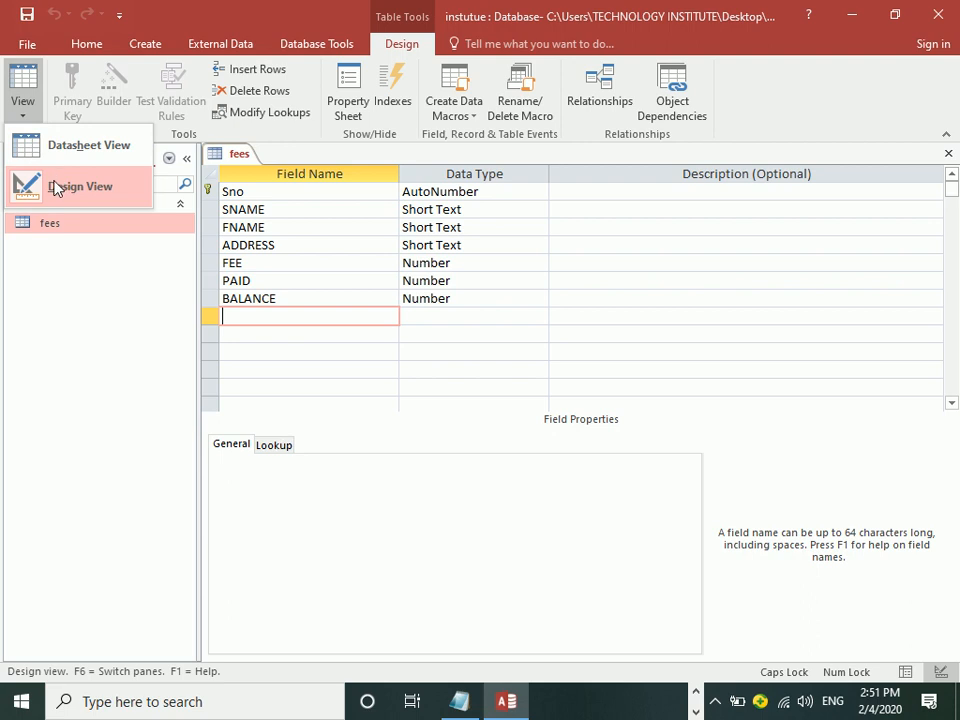
{"action": "left_click", "coordinate": [24, 78]}
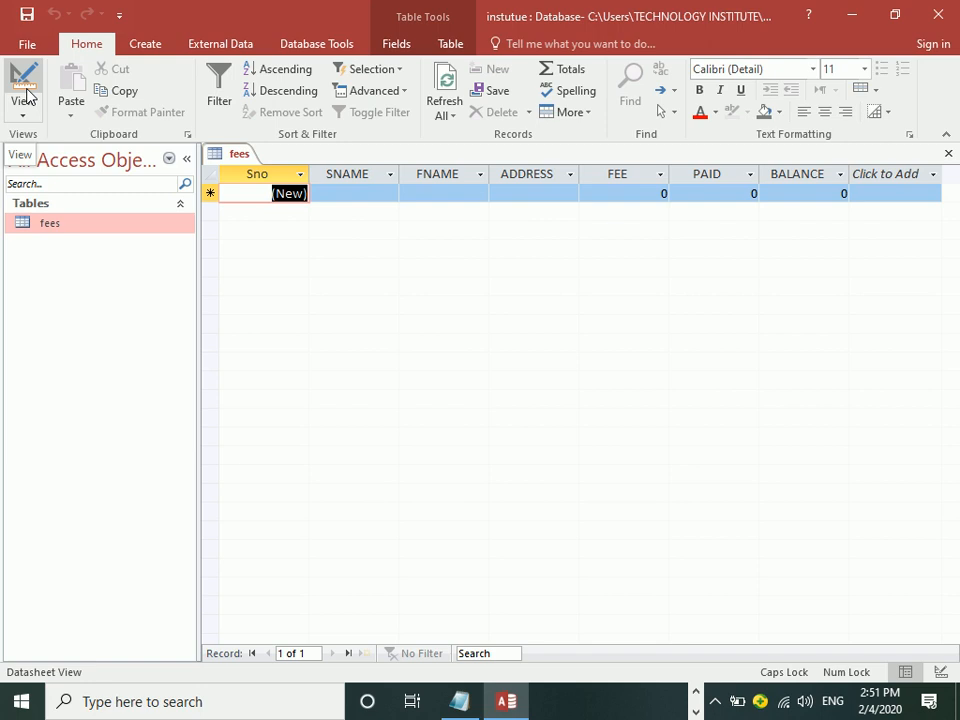
Step: Start record 1 by entering the student's name and the father's name
{"action": "key", "text": "Tab"}
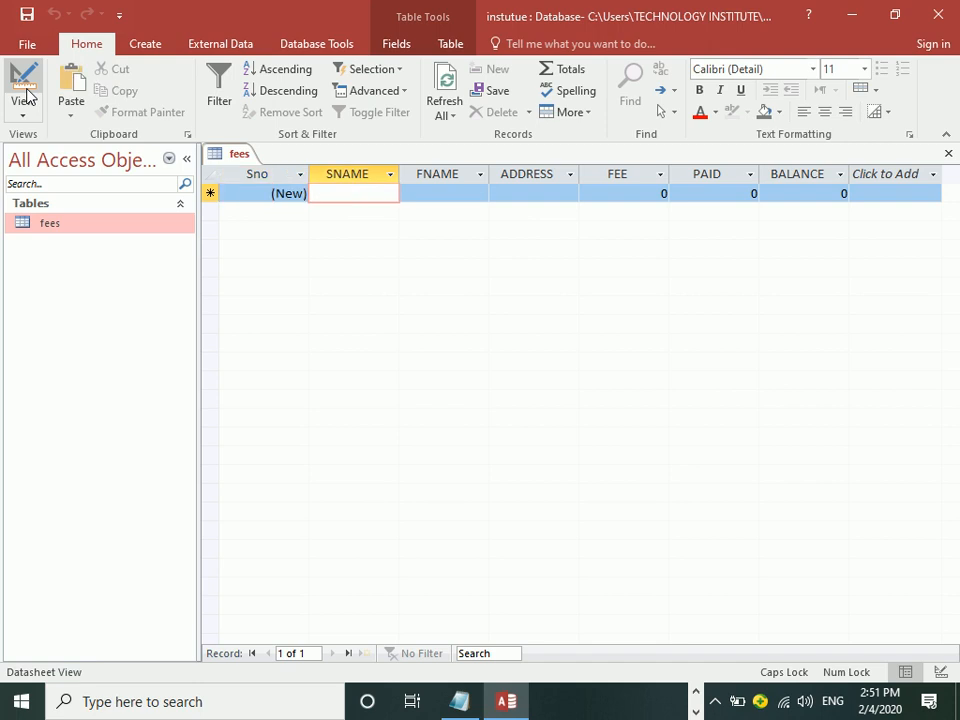
{"action": "key", "text": "Tab"}
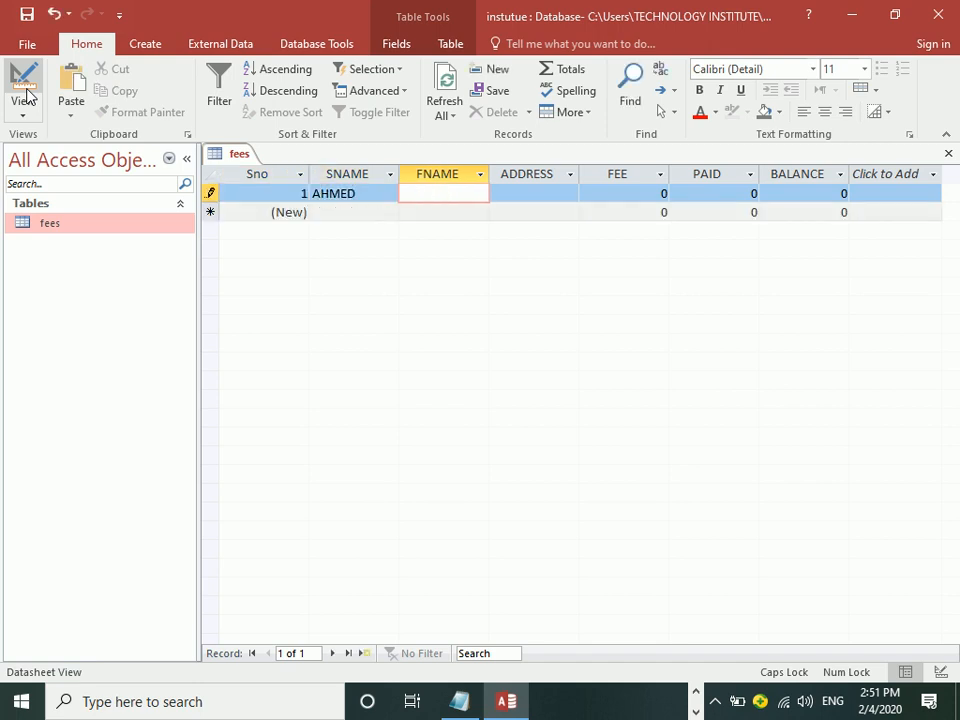
{"action": "key", "text": "Tab"}
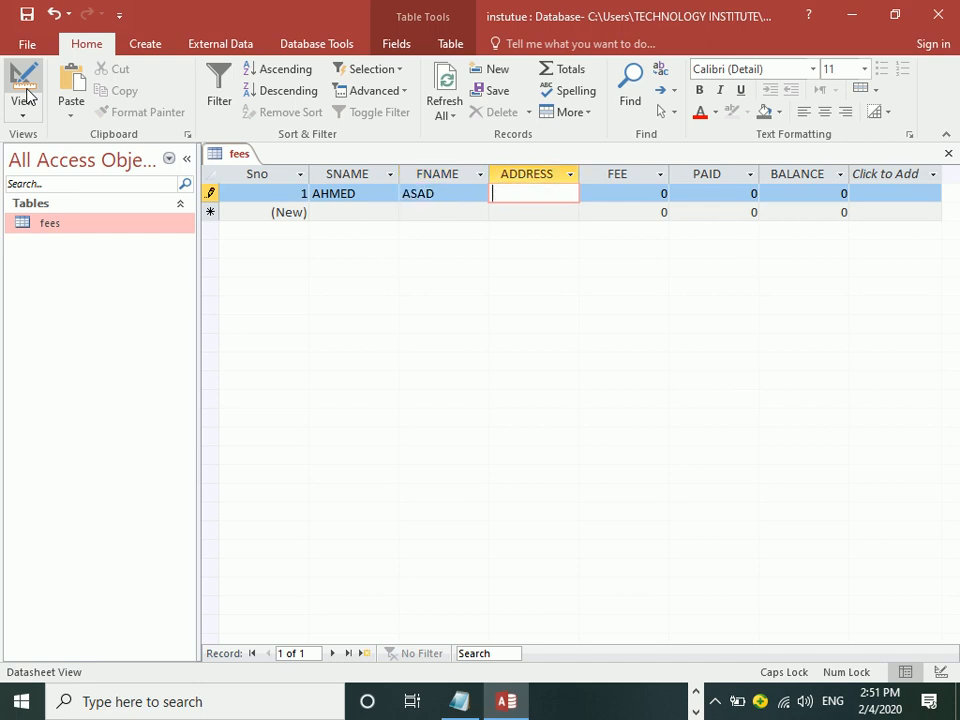
Step: Fill in record 1's address, a FEE of 5000 and a PAID amount of 3000
{"action": "type", "text": "SADDA LOWER KURRAM AGENCY"}
{"action": "key", "text": "Tab"}
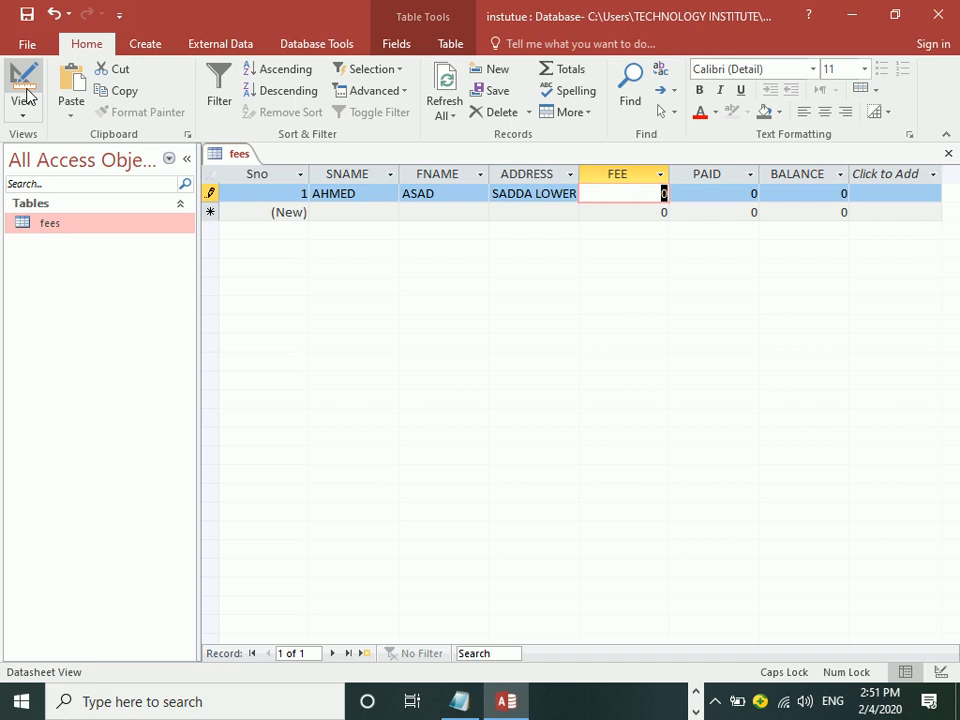
{"action": "type", "text": "5000"}
{"action": "key", "text": "Tab"}
{"action": "type", "text": "3000"}
{"action": "key", "text": "Tab"}
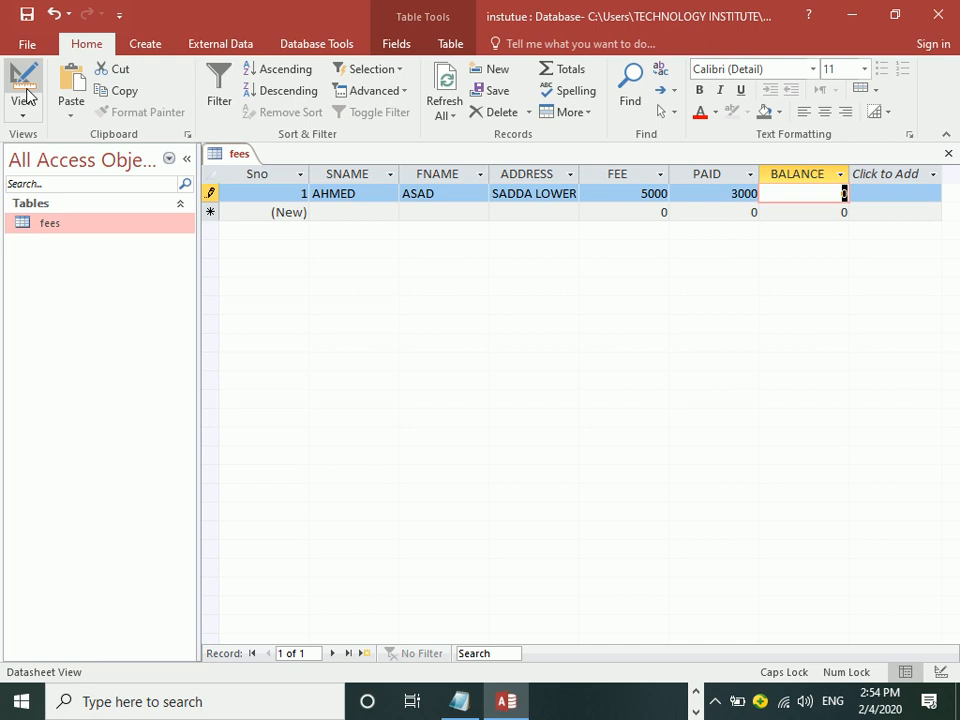
{"action": "left_click", "coordinate": [27, 95]}
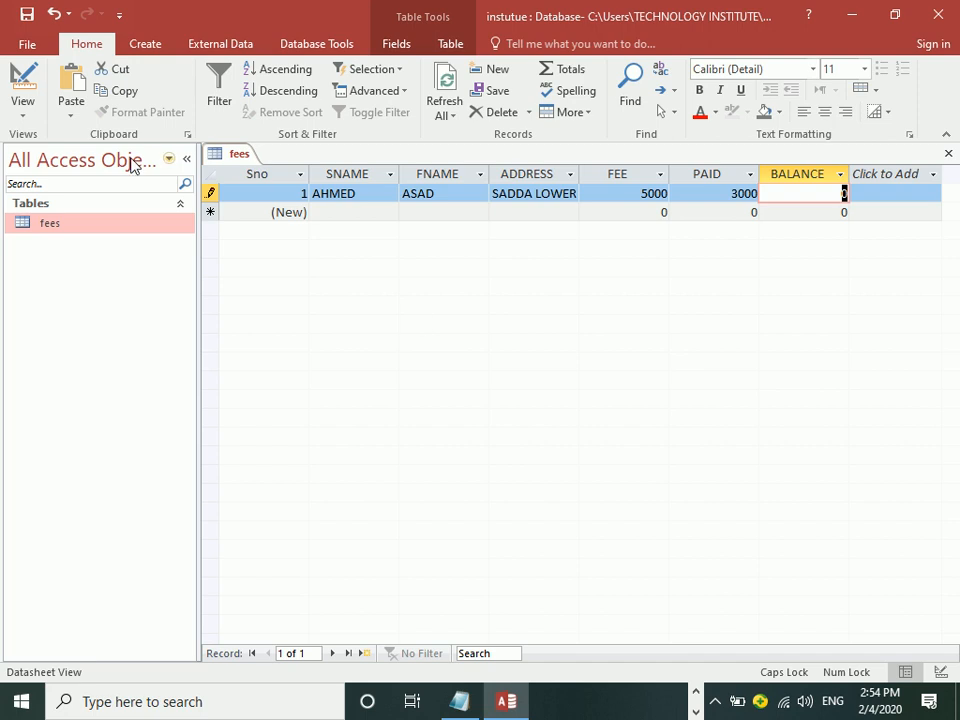
Step: In Design View, add a new field named SALLARY with the Currency data type
{"action": "left_click", "coordinate": [22, 80]}
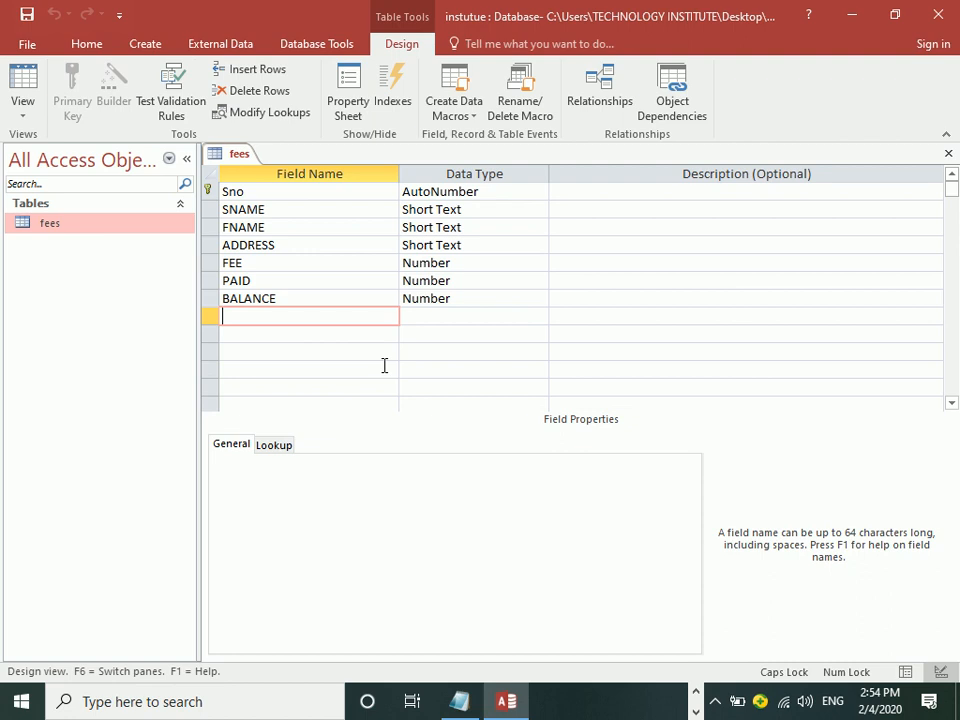
{"action": "type", "text": "SALLARY"}
{"action": "key", "text": "Tab"}
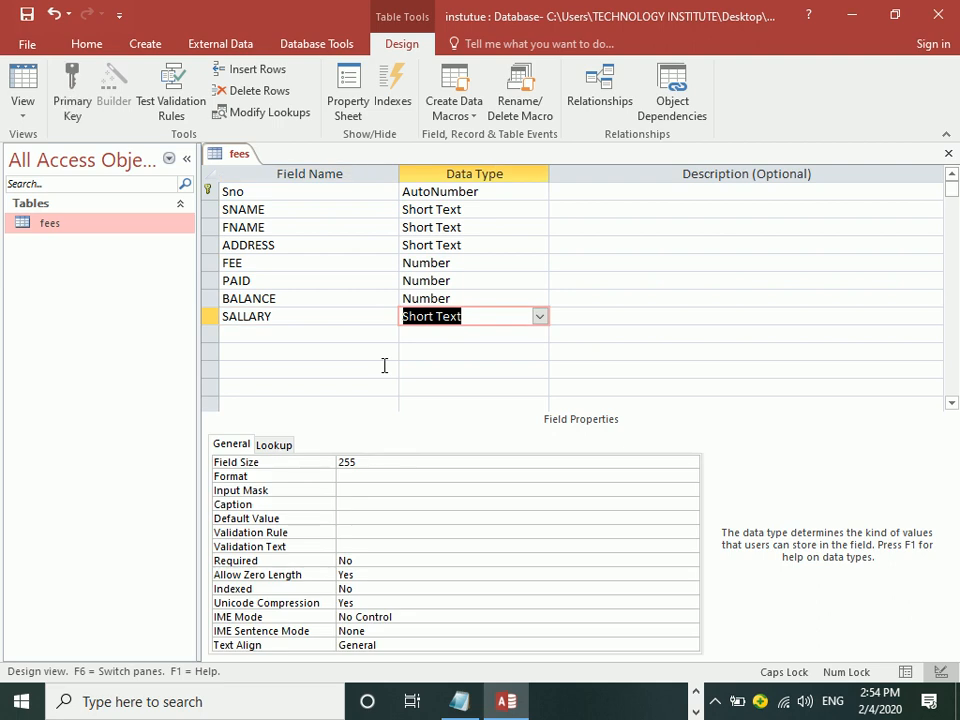
{"action": "type", "text": "C"}
{"action": "key", "text": "Tab"}
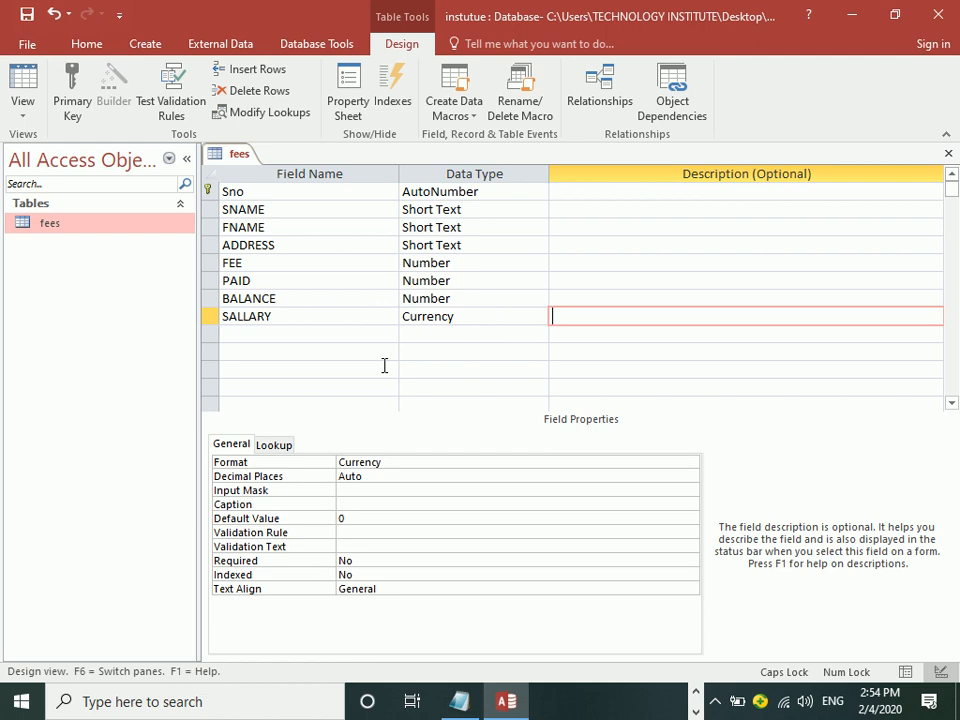
Step: Save the changed table design and return to the fees records
{"action": "left_click", "coordinate": [22, 90]}
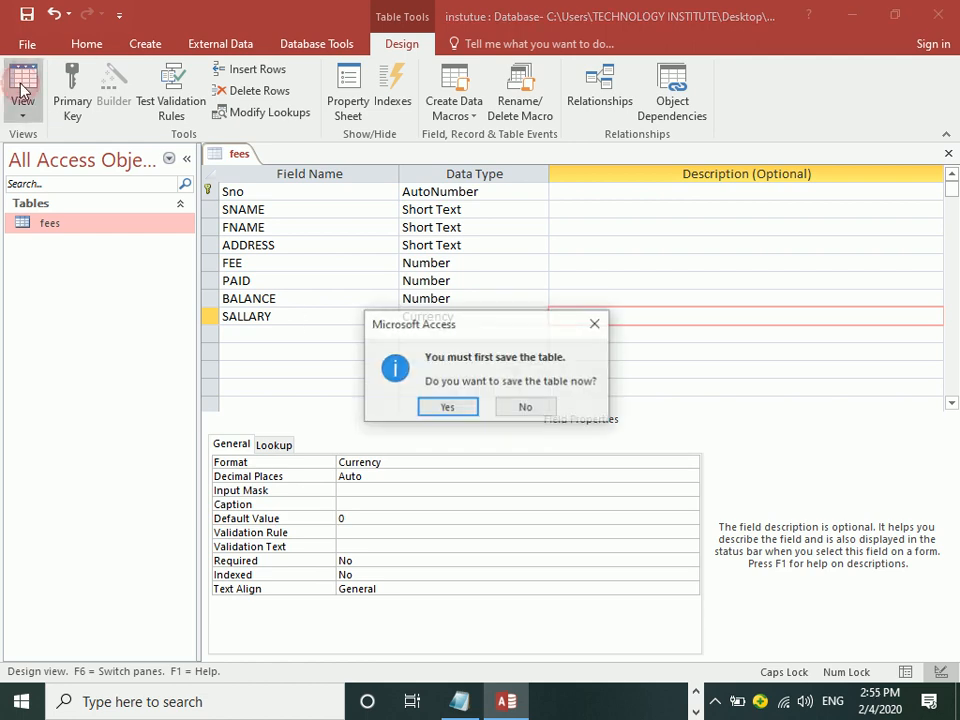
{"action": "left_click", "coordinate": [437, 409]}
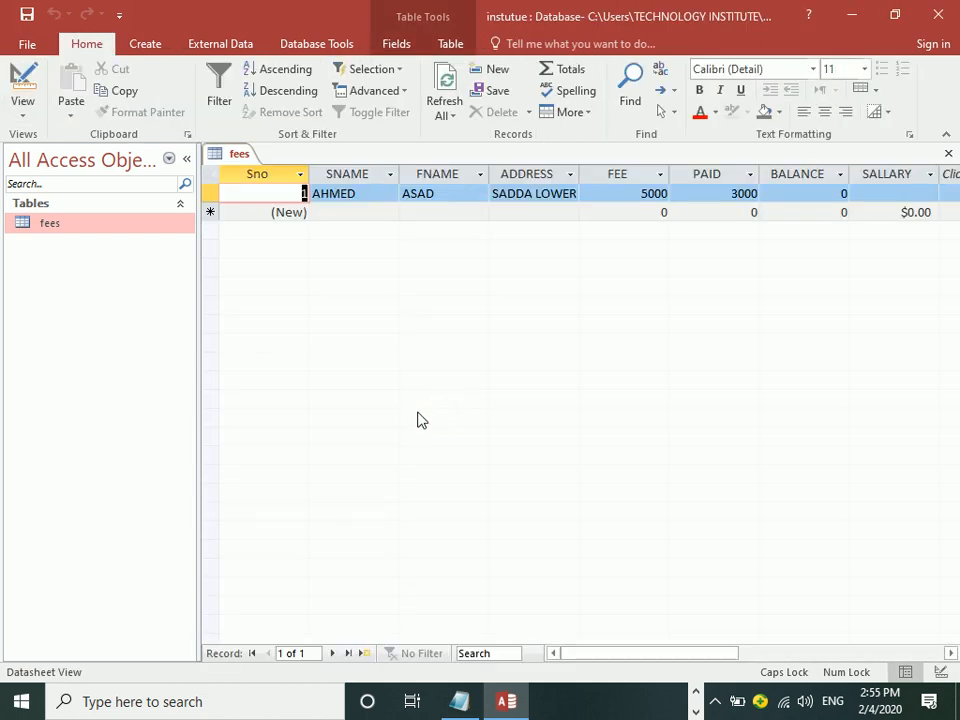
{"action": "key", "text": "Tab"}
{"action": "key", "text": "Tab"}
{"action": "key", "text": "Tab"}
{"action": "key", "text": "Tab"}
{"action": "key", "text": "Tab"}
{"action": "key", "text": "Tab"}
{"action": "key", "text": "Tab"}
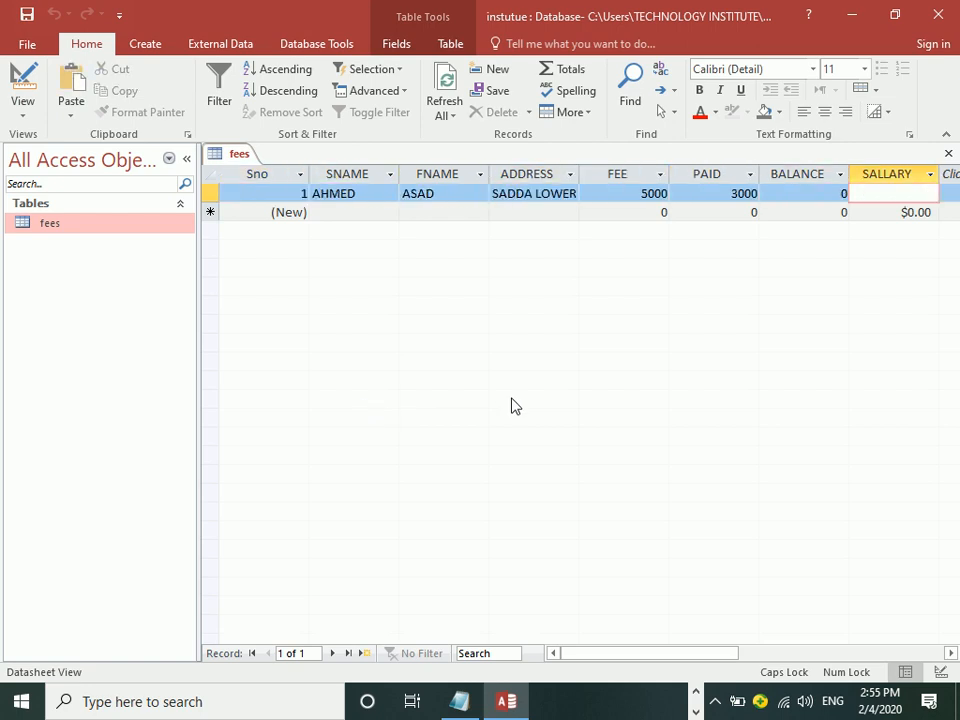
Step: Enter 5000 as record 1's SALLARY, then switch the fees table to Design View
{"action": "type", "text": "5000"}
{"action": "key", "text": "Tab"}
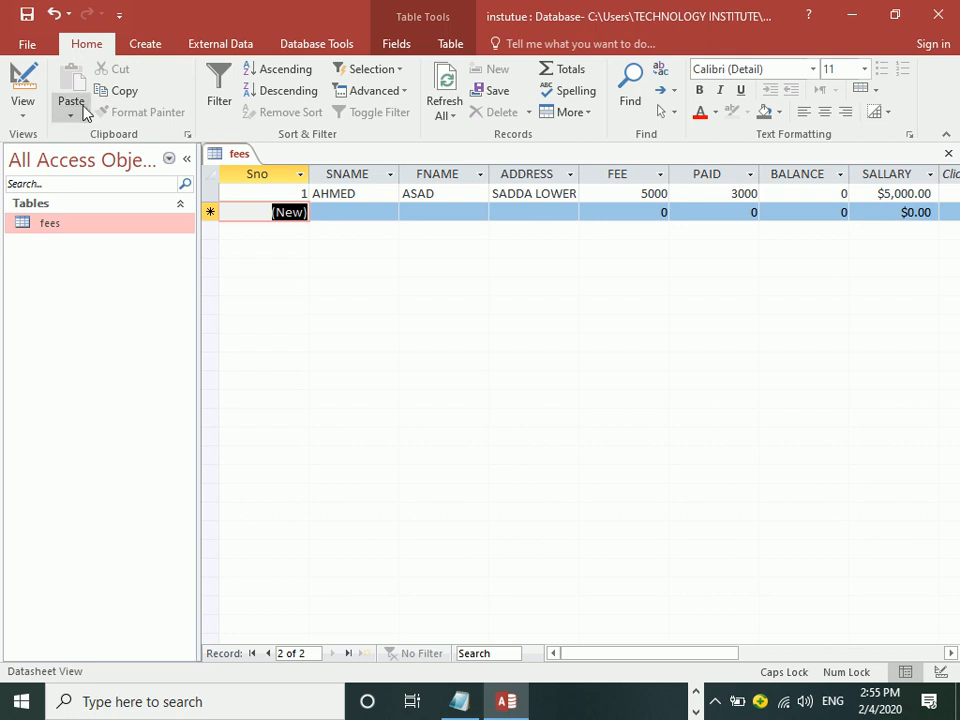
{"action": "left_click", "coordinate": [22, 82]}
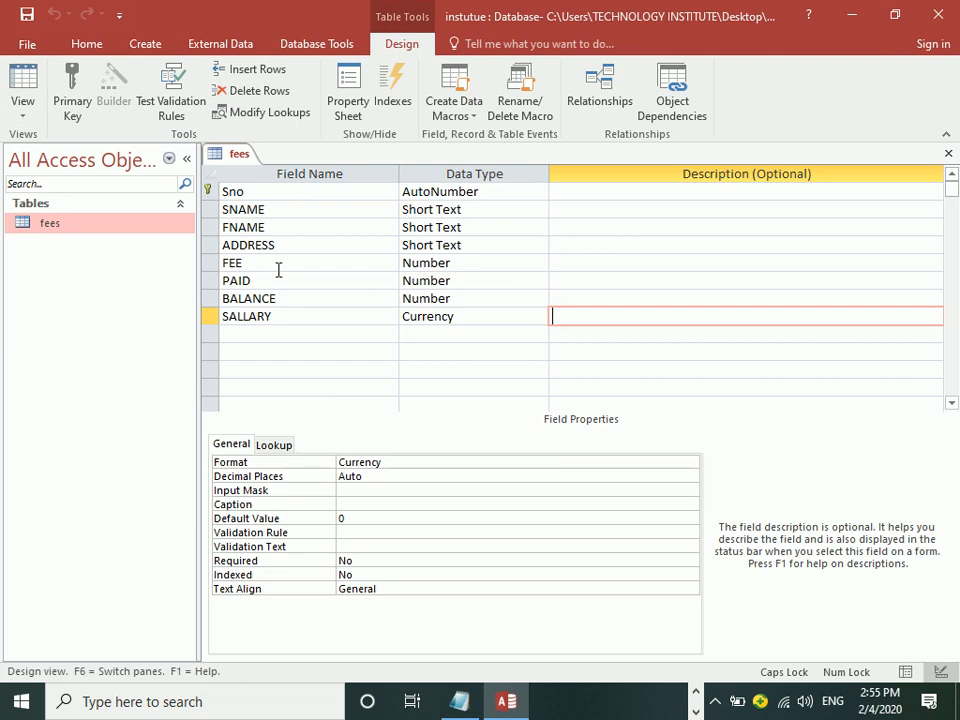
Step: Replace the SALLARY Format property value Currency with "Rs"
{"action": "left_click", "coordinate": [398, 461]}
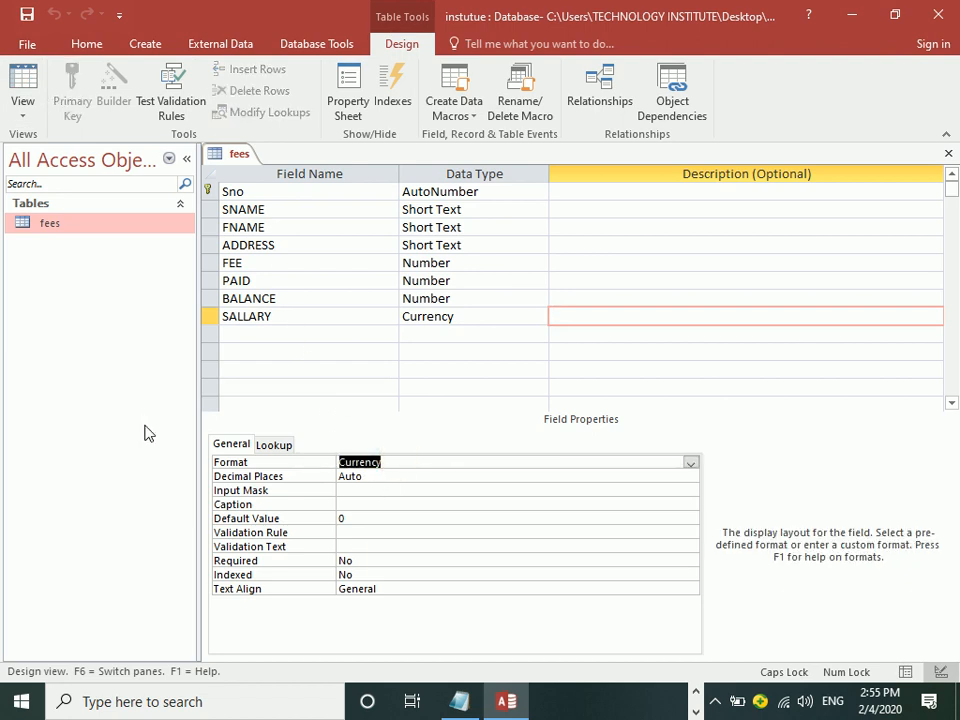
{"action": "type", "text": "\"rs"}
{"action": "key", "text": "BackSpace"}
{"action": "key", "text": "BackSpace"}
{"action": "type", "text": "Rs\""}
{"action": "key", "text": "Return"}
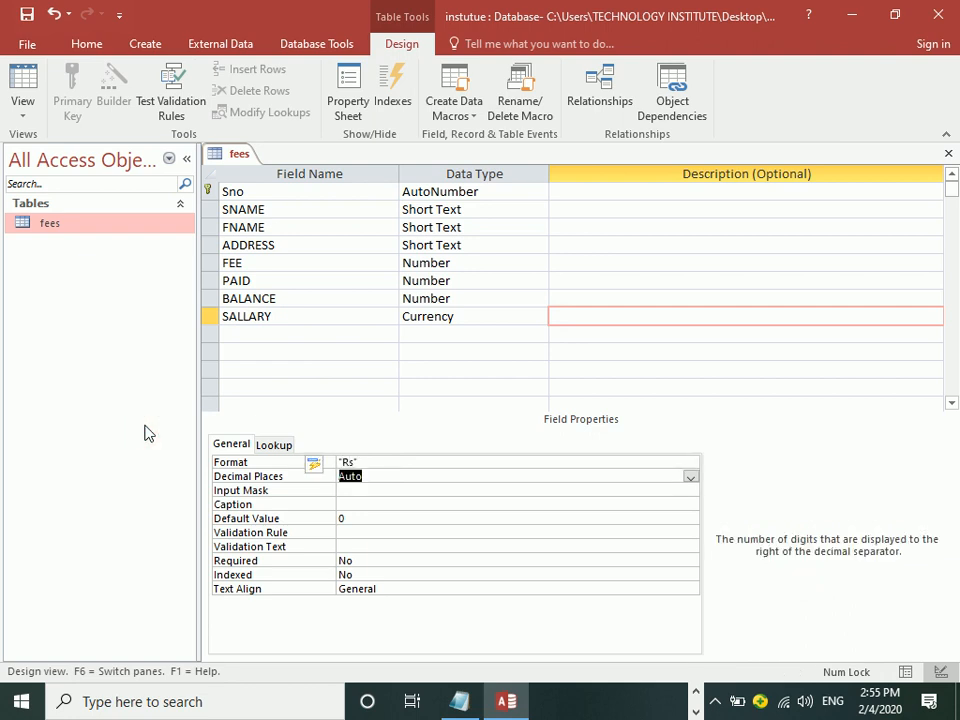
Step: Decline the save prompt, then switch to Datasheet View and check record 1's SALLARY display
{"action": "left_click", "coordinate": [22, 85]}
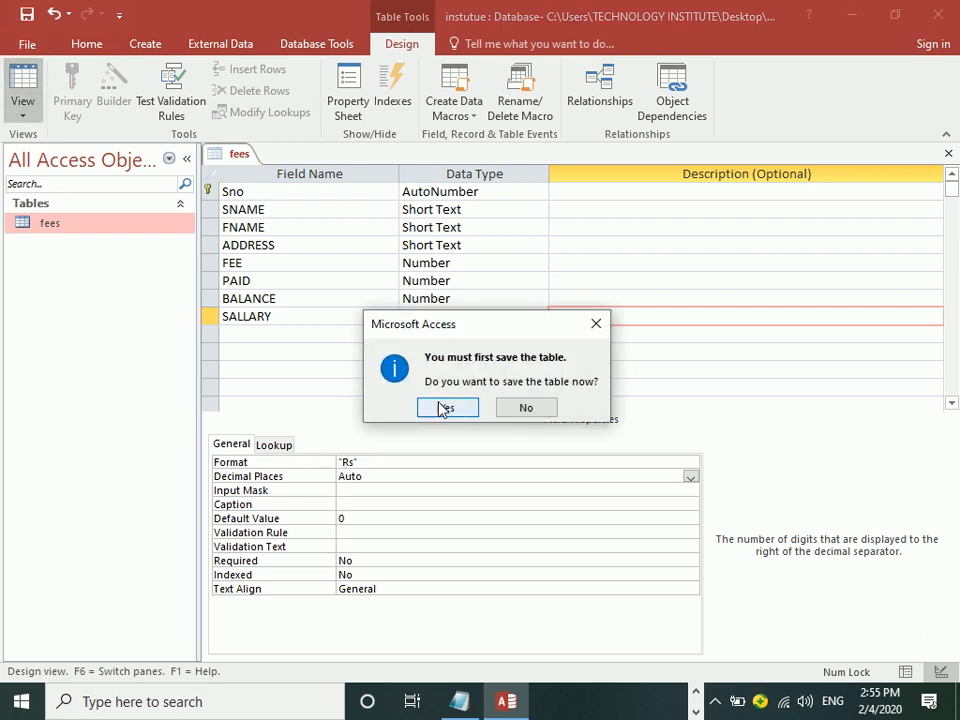
{"action": "left_click", "coordinate": [529, 408]}
{"action": "left_click", "coordinate": [287, 317]}
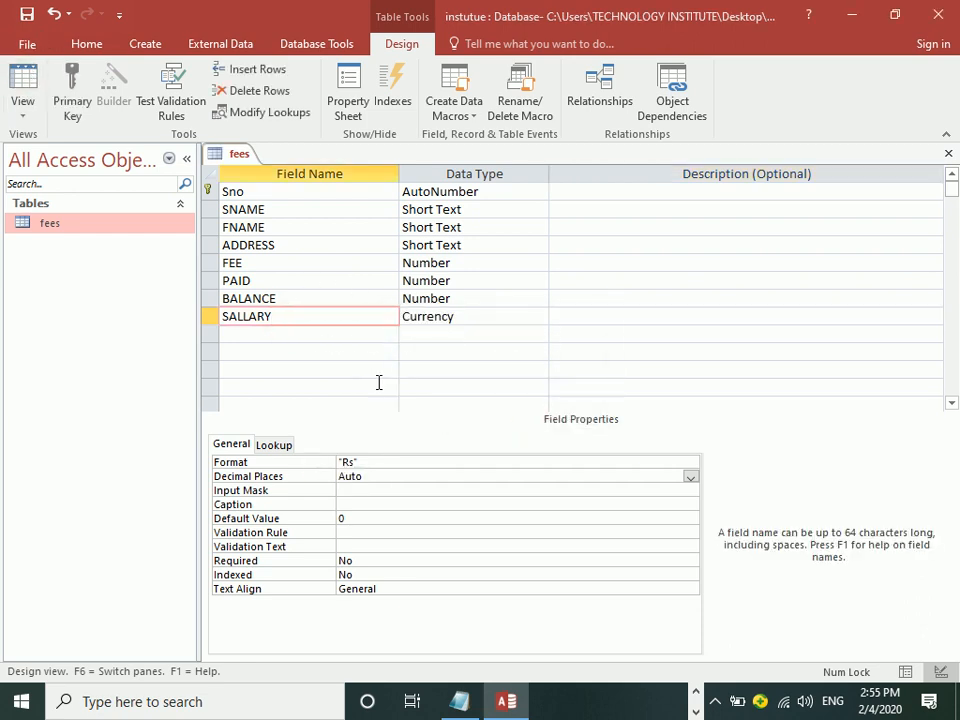
{"action": "left_click", "coordinate": [311, 192]}
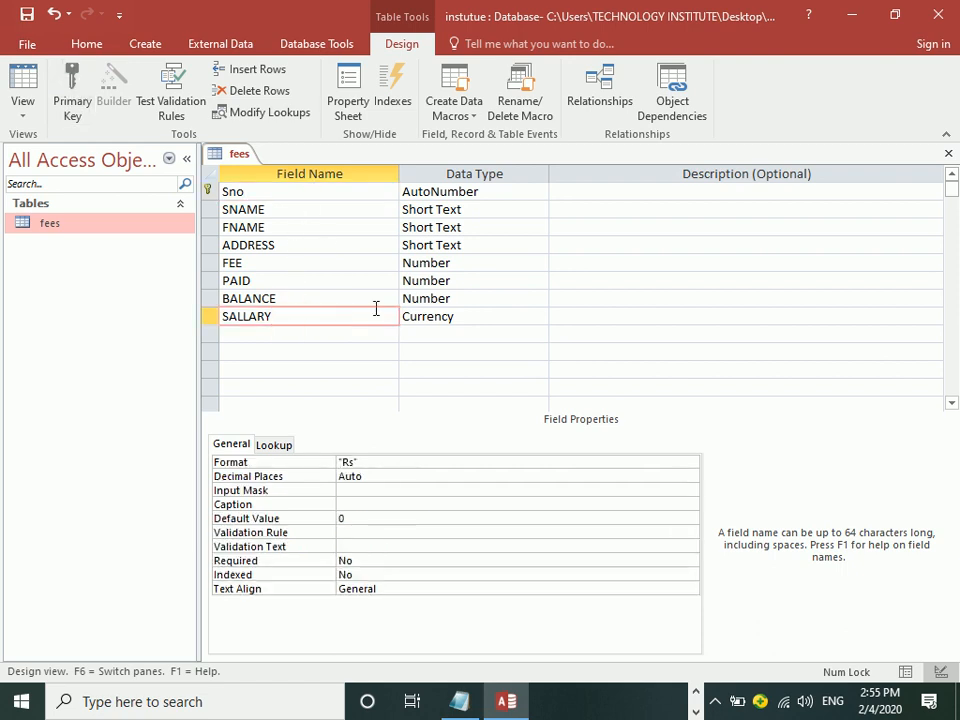
{"action": "left_click", "coordinate": [25, 95]}
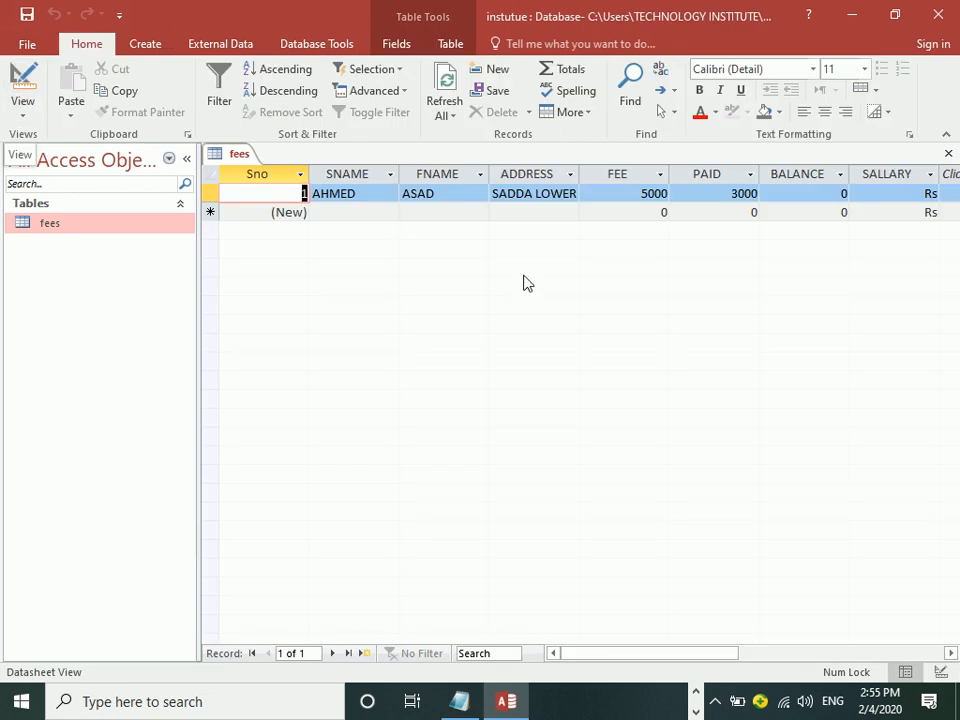
{"action": "left_click", "coordinate": [874, 193]}
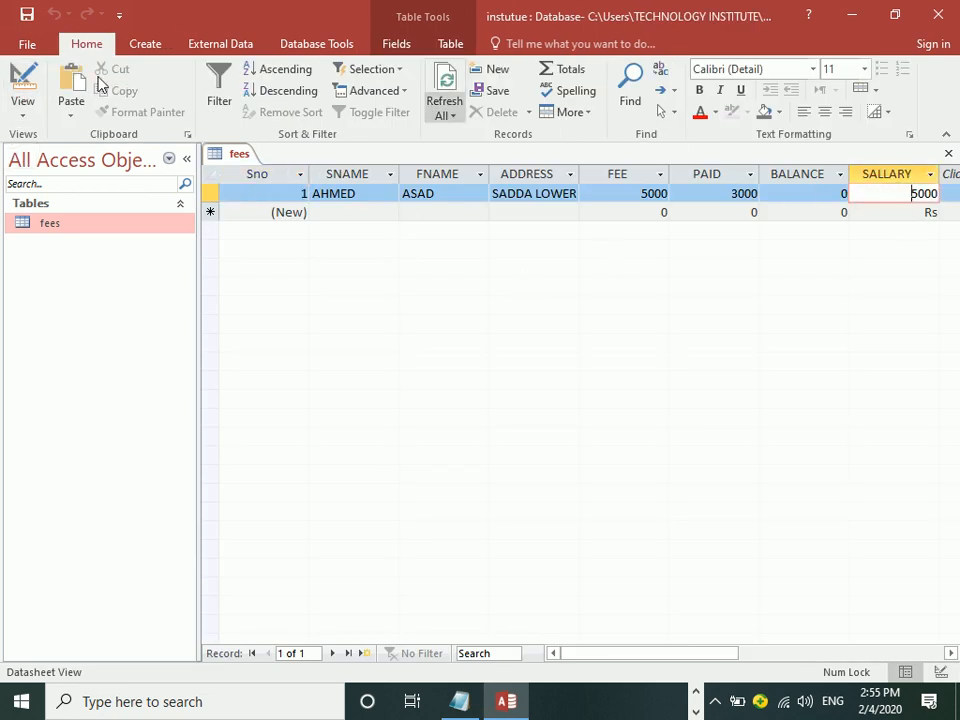
Step: Append ## to the SALLARY format so it reads "Rs"##, then view the records
{"action": "left_click", "coordinate": [22, 80]}
{"action": "left_click", "coordinate": [414, 463]}
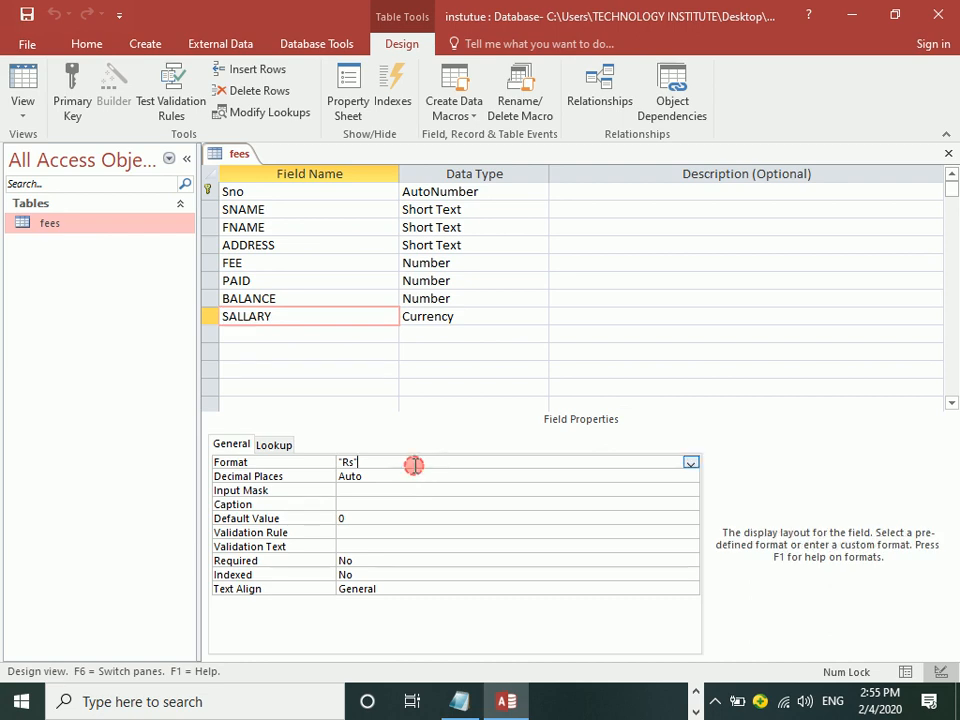
{"action": "type", "text": "#"}
{"action": "key", "text": "Return"}
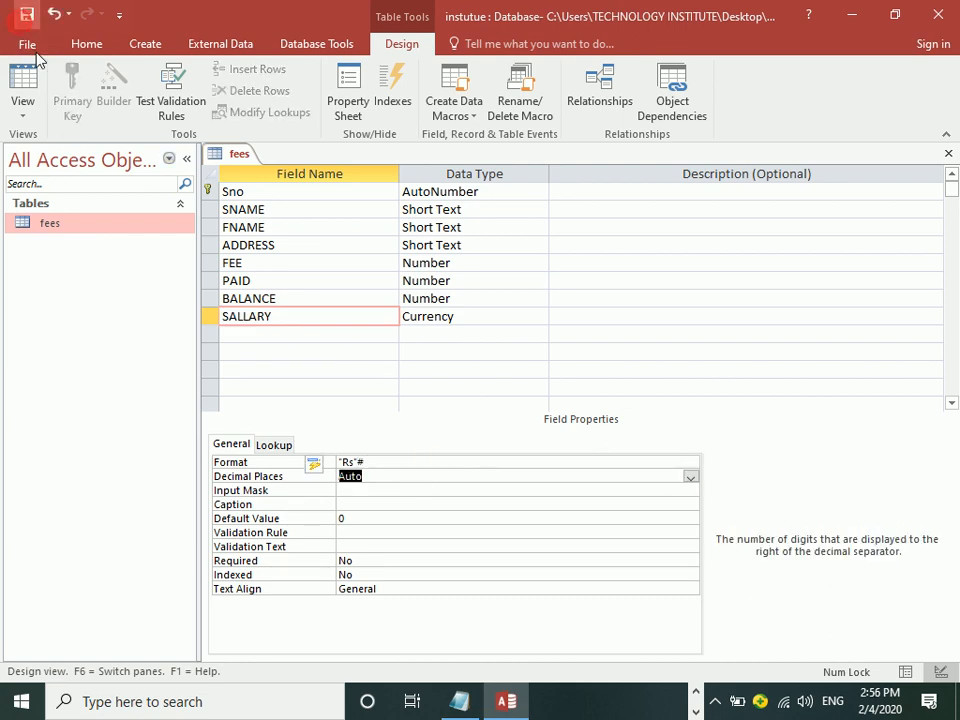
{"action": "left_click", "coordinate": [388, 460]}
{"action": "type", "text": "#"}
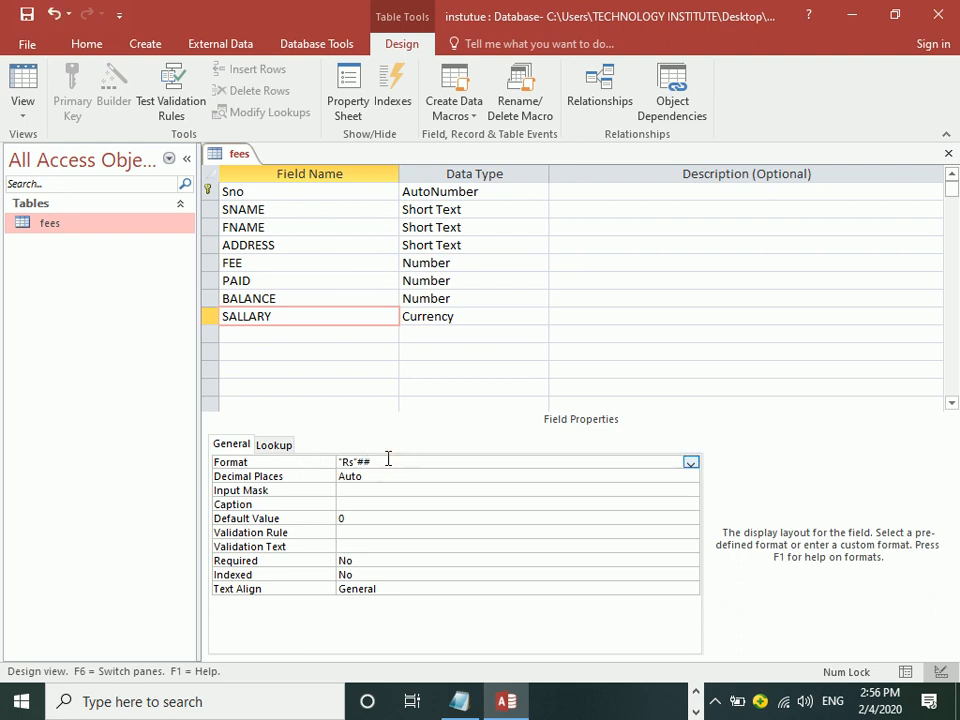
{"action": "left_click", "coordinate": [15, 72]}
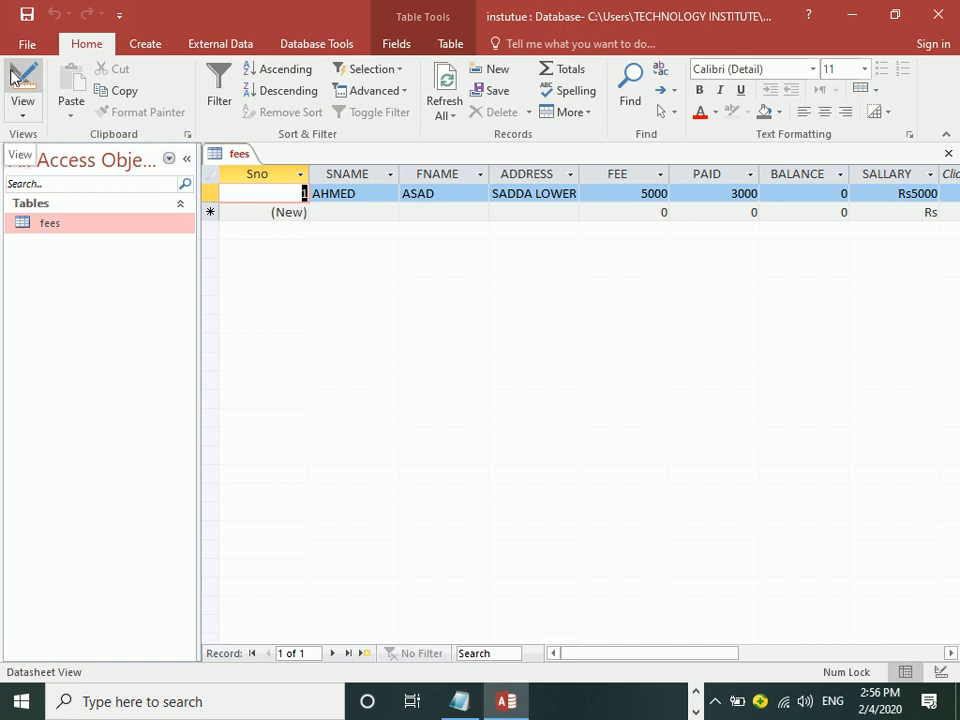
Step: Start record 2 by entering the student's name and the father's name
{"action": "key", "text": "Tab"}
{"action": "key", "text": "Tab"}
{"action": "key", "text": "Tab"}
{"action": "key", "text": "Tab"}
{"action": "key", "text": "Tab"}
{"action": "key", "text": "Tab"}
{"action": "key", "text": "Tab"}
{"action": "key", "text": "Tab"}
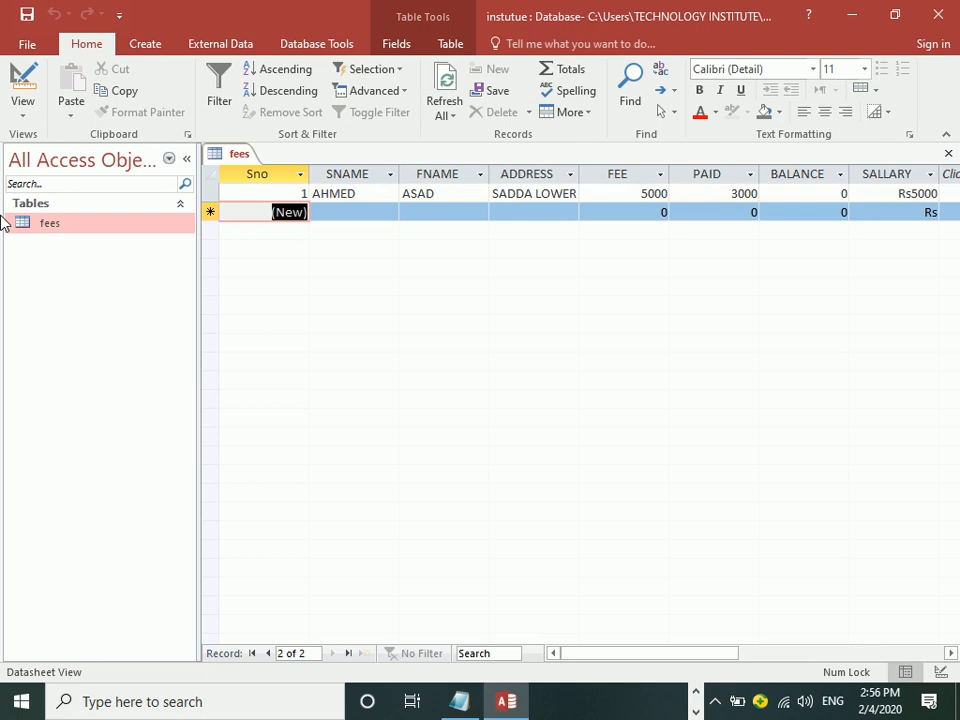
{"action": "key", "text": "Tab"}
{"action": "type", "text": "kamal"}
{"action": "key", "text": "Tab"}
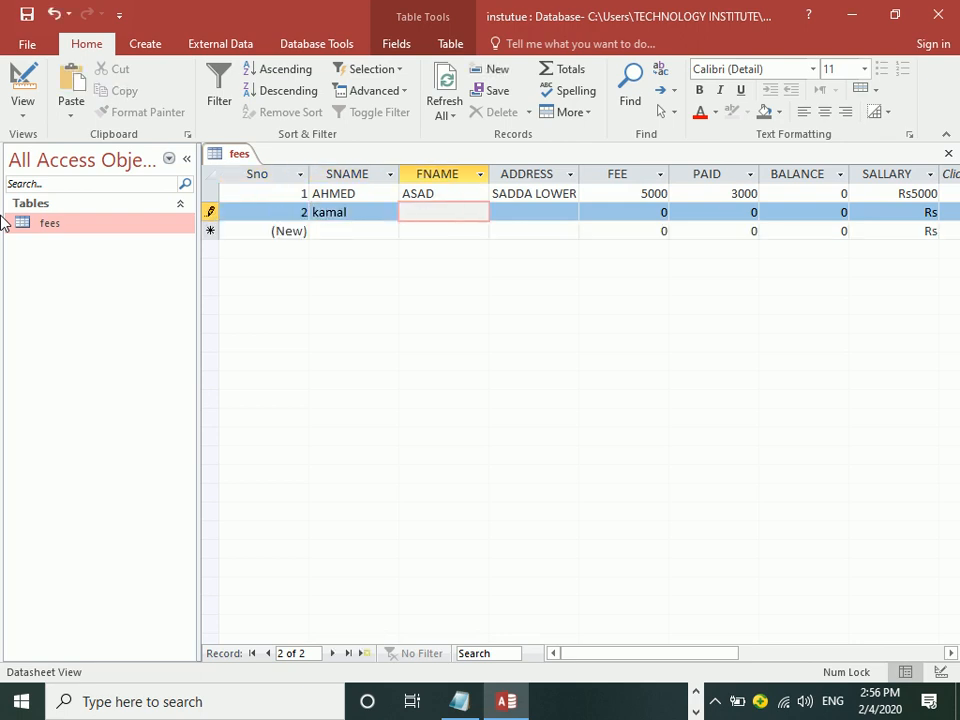
{"action": "type", "text": "jamal"}
{"action": "key", "text": "Tab"}
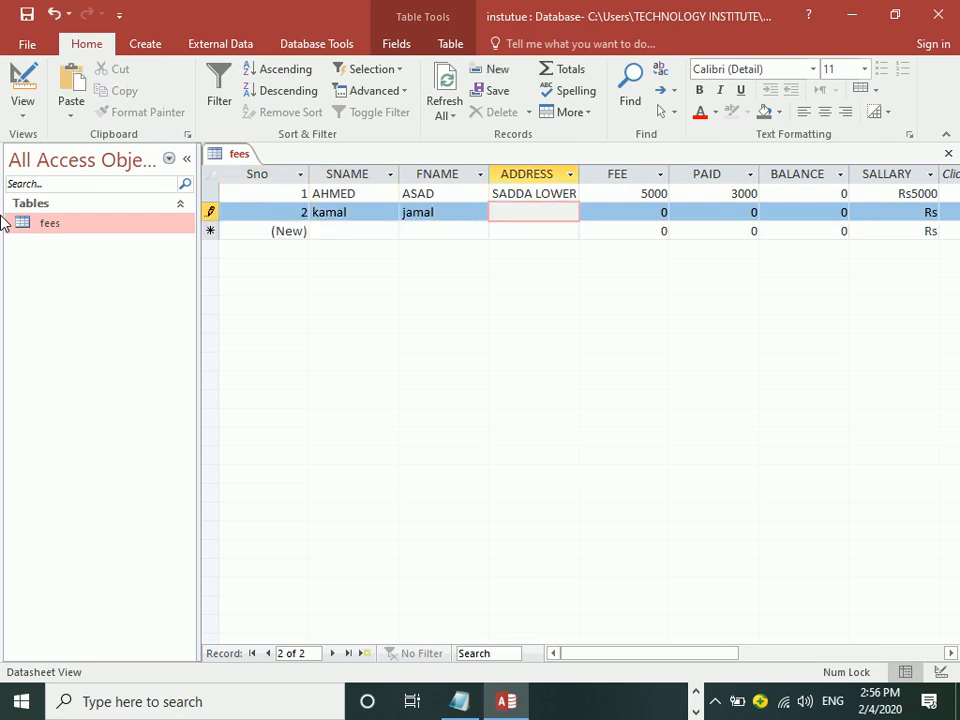
Step: Fill in record 2's address, FEE 4500, PAID 234 and SALLARY 4500
{"action": "type", "text": "shashoo"}
{"action": "key", "text": "Tab"}
{"action": "type", "text": "4500"}
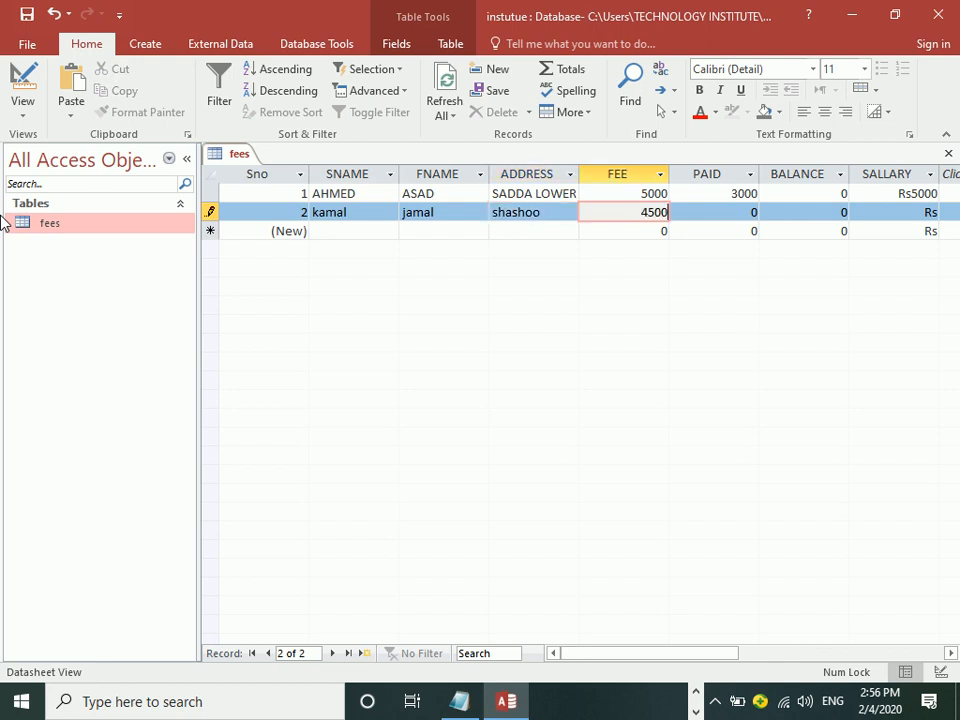
{"action": "key", "text": "Tab"}
{"action": "type", "text": "234"}
{"action": "key", "text": "Tab"}
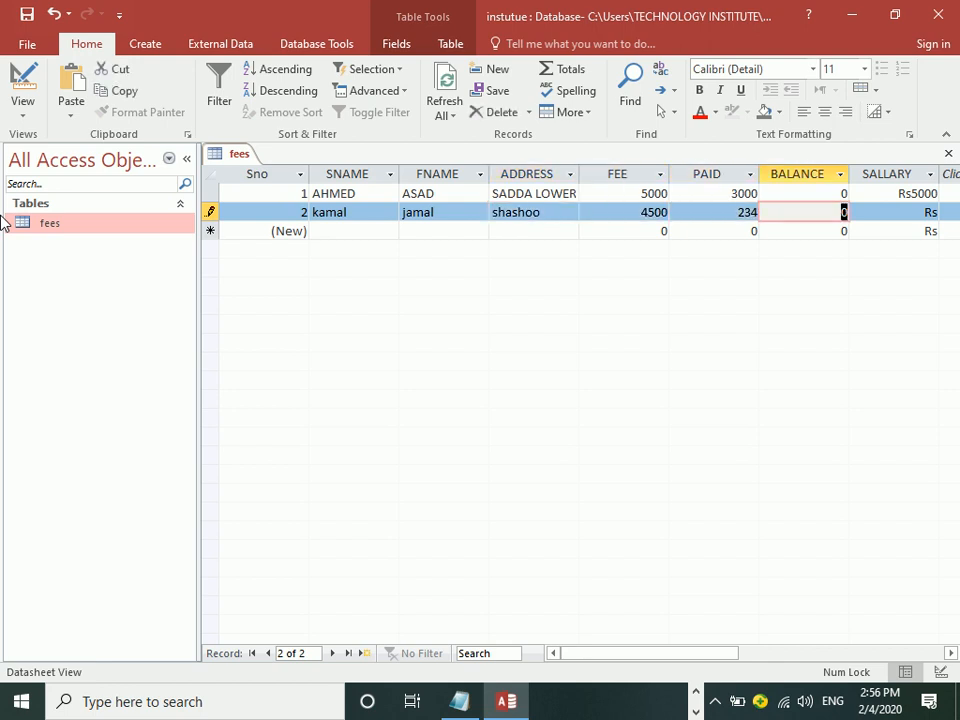
{"action": "key", "text": "Tab"}
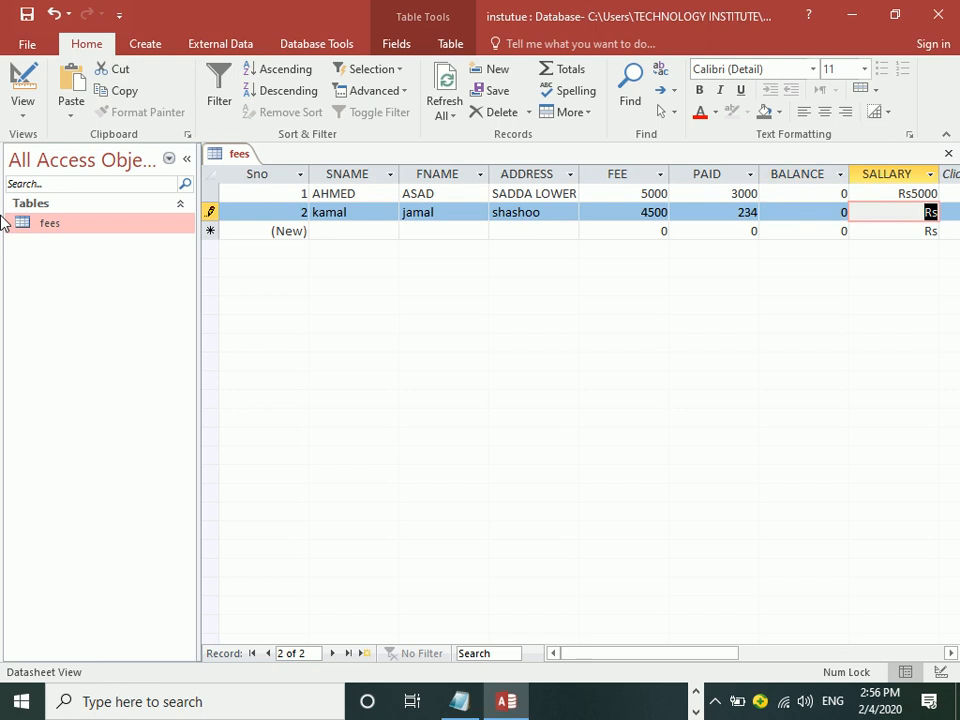
{"action": "type", "text": "4500"}
{"action": "key", "text": "Tab"}
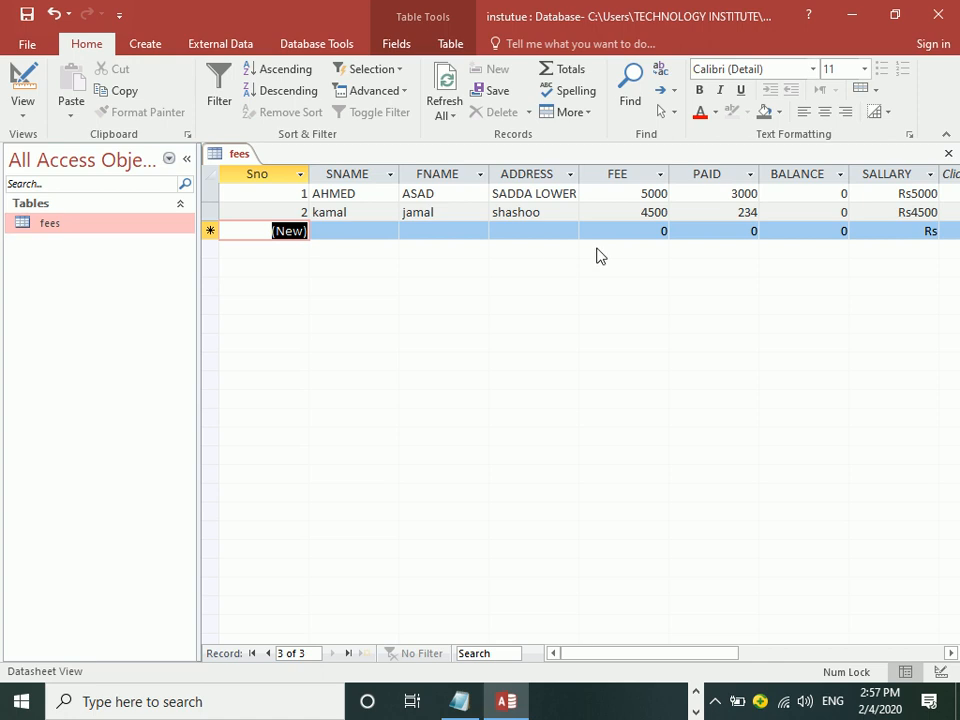
{"action": "left_click", "coordinate": [621, 232]}
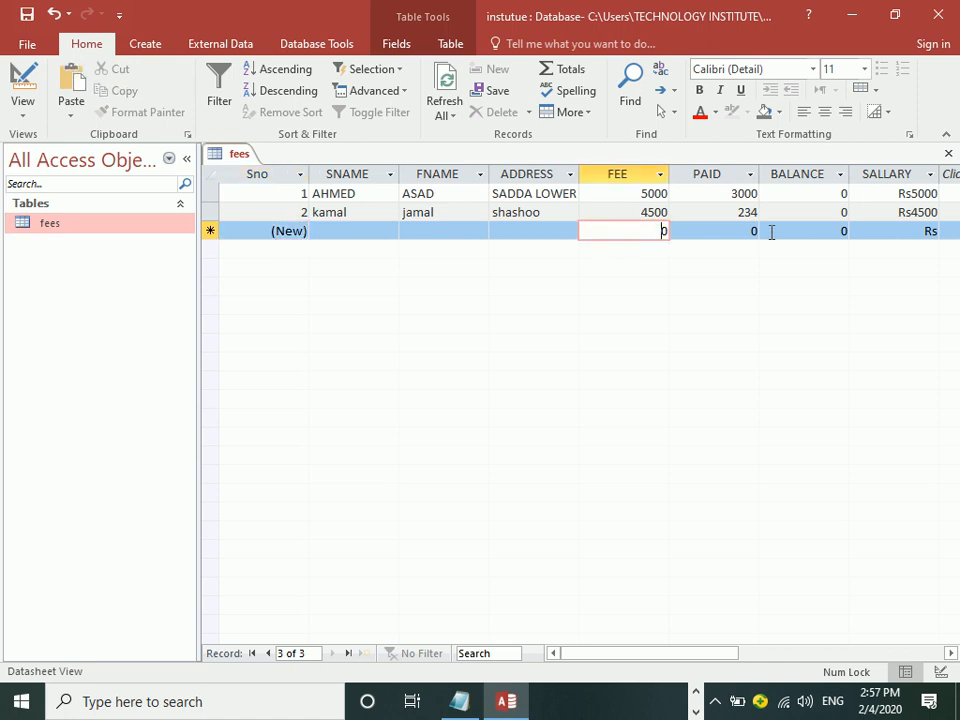
{"action": "key", "text": "BackSpace"}
{"action": "type", "text": "jamshid"}
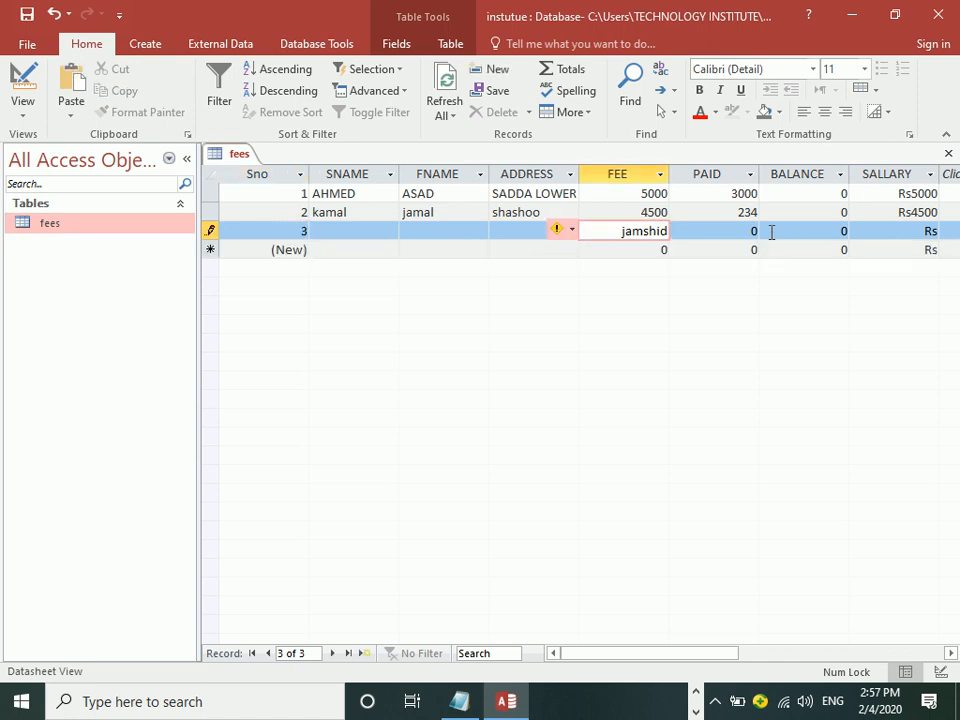
{"action": "left_click", "coordinate": [771, 232]}
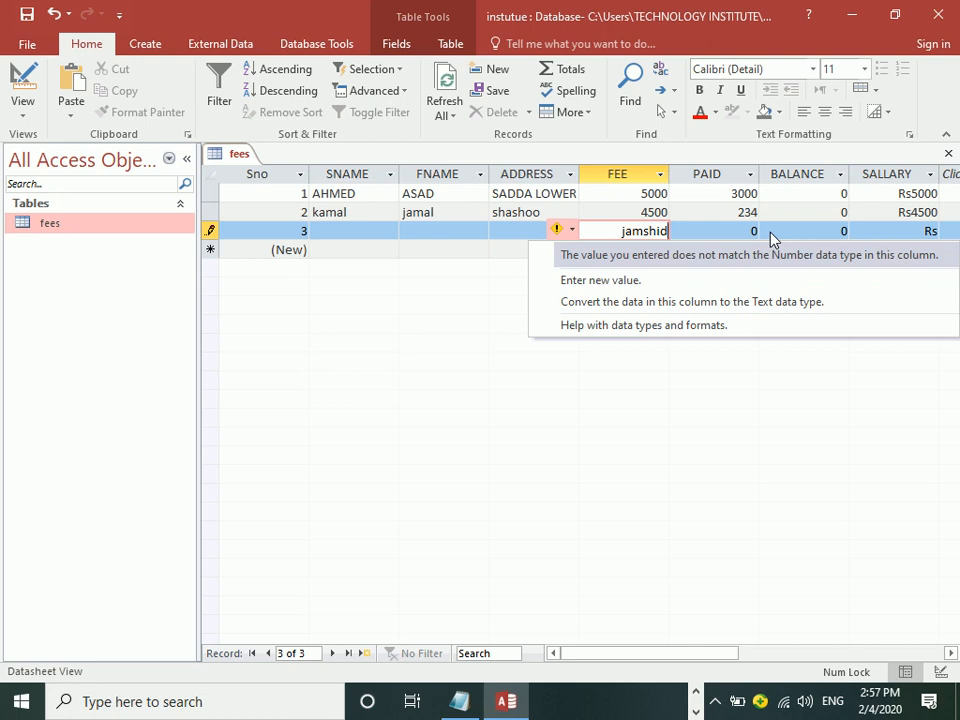
{"action": "key", "text": "Up"}
{"action": "key", "text": "Down"}
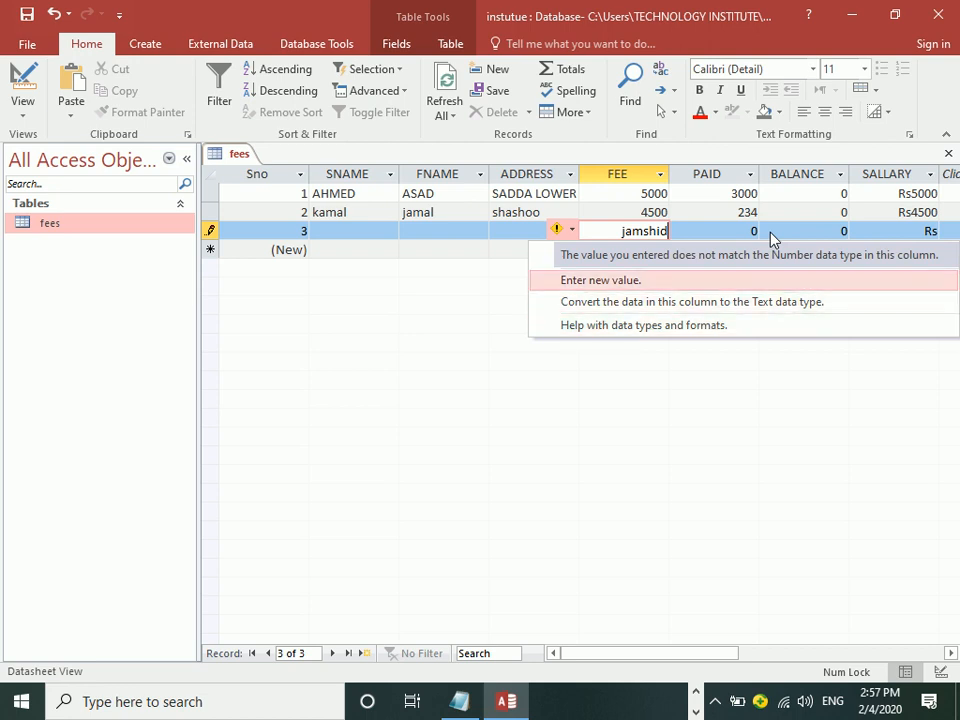
{"action": "key", "text": "Return"}
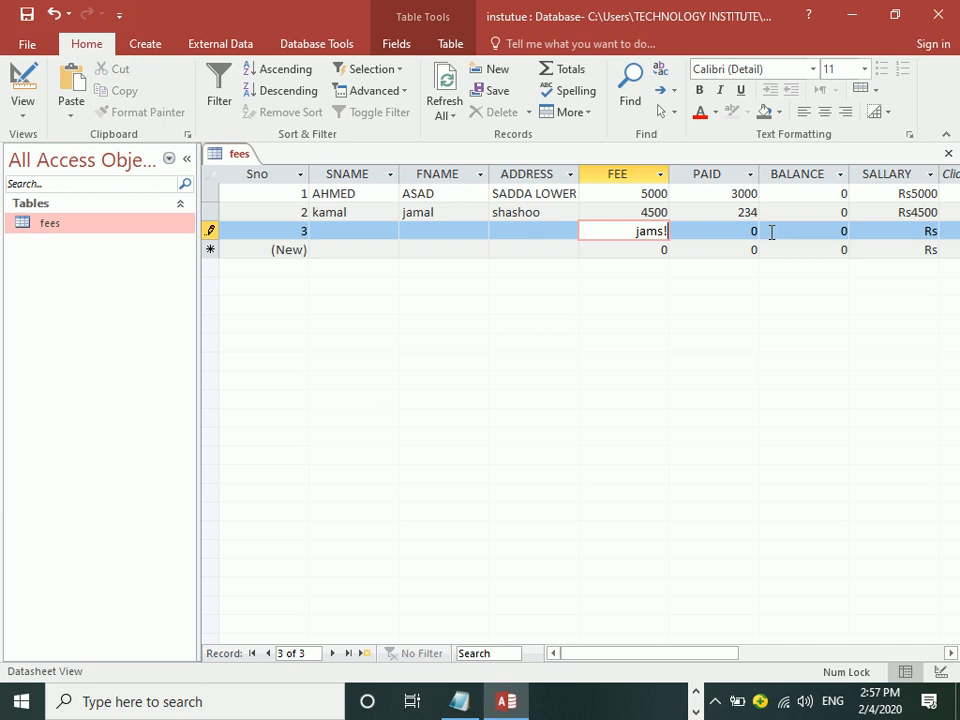
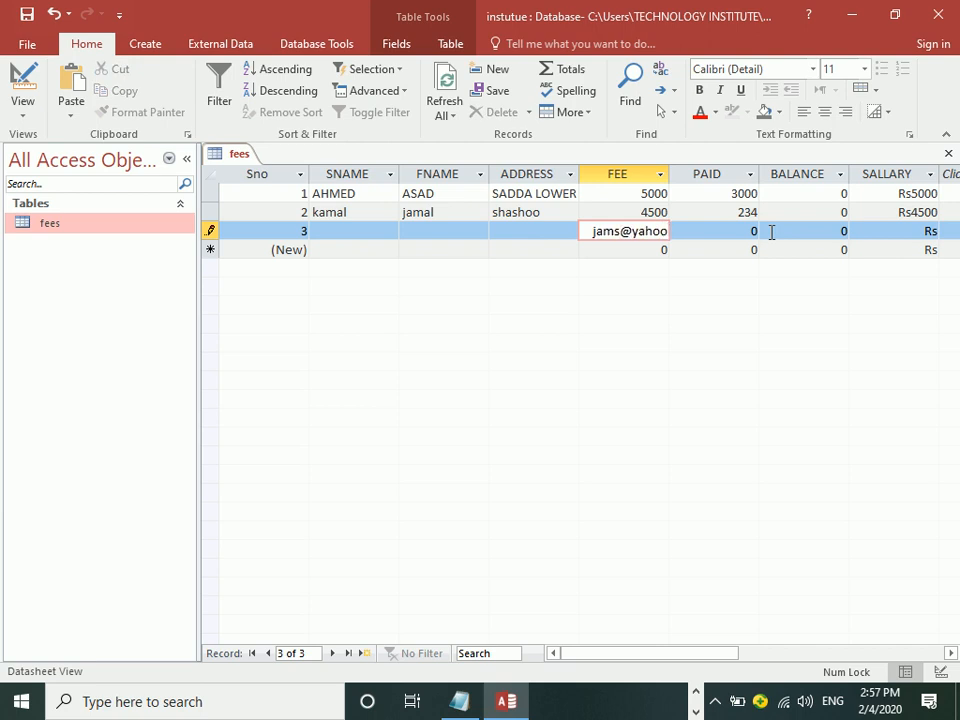
{"action": "key", "text": "Return"}
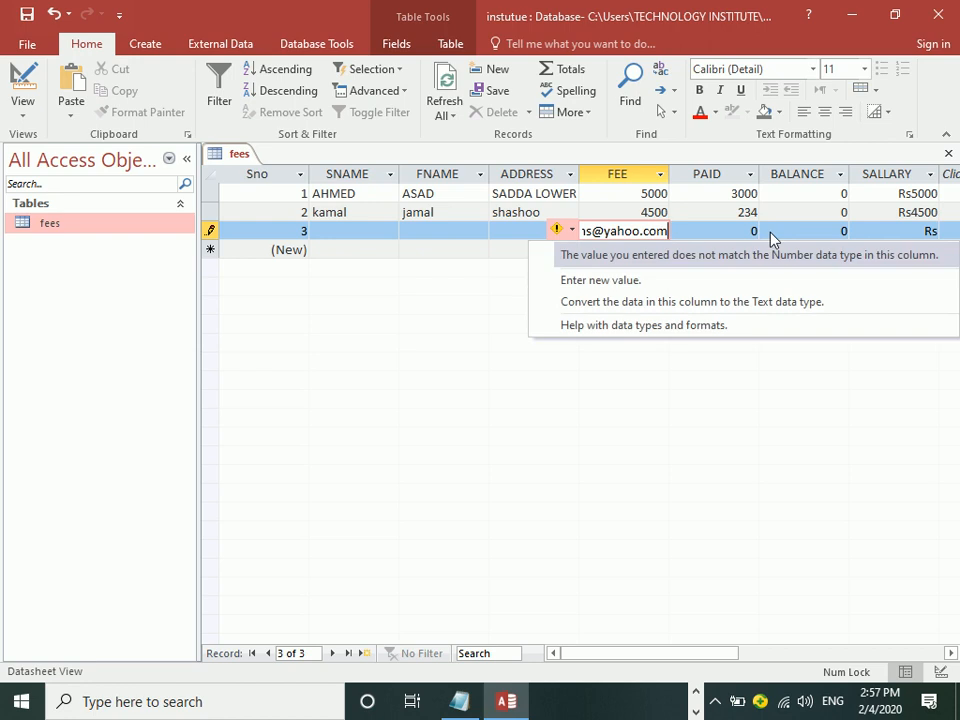
{"action": "key", "text": "Escape"}
{"action": "key", "text": "Escape"}
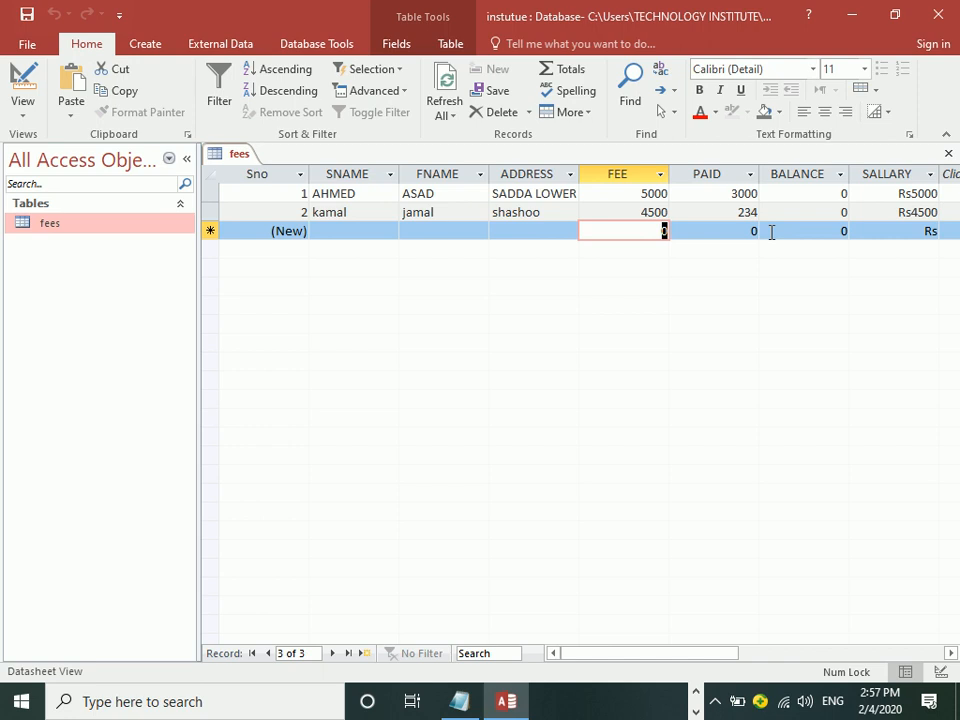
Step: Switch to Design View and compare the SALLARY, SNAME and FNAME field properties
{"action": "left_click", "coordinate": [22, 85]}
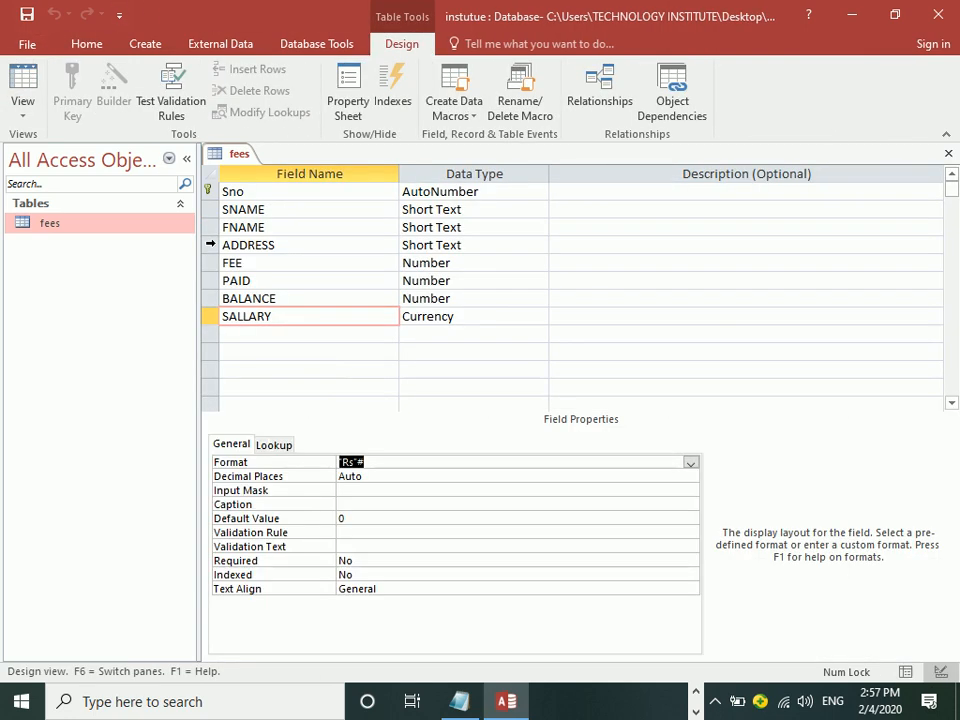
{"action": "left_click", "coordinate": [481, 315]}
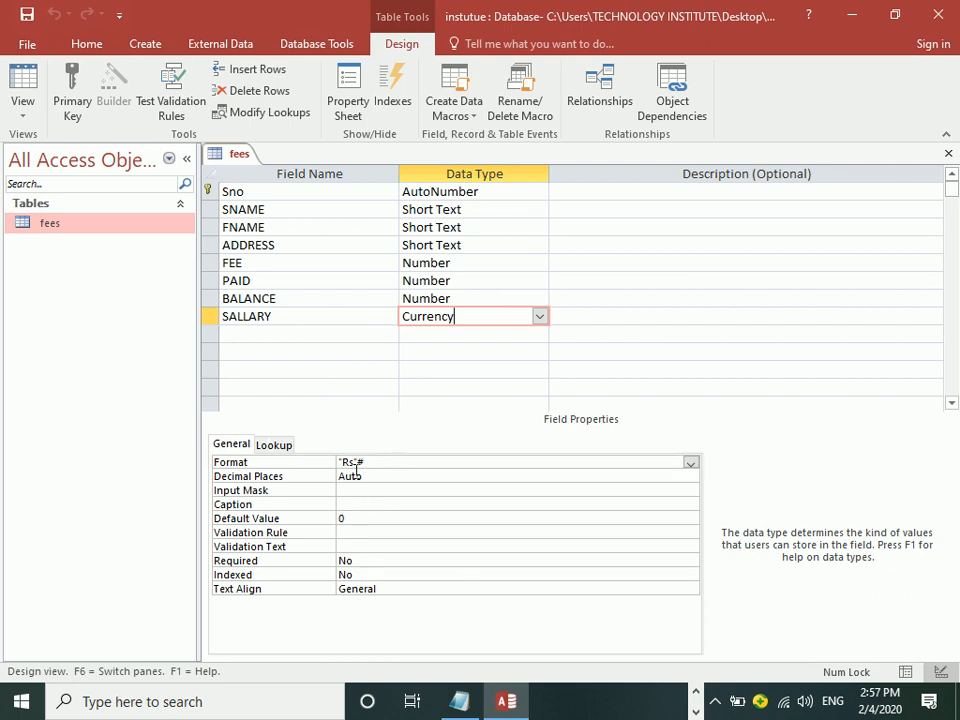
{"action": "left_click", "coordinate": [480, 208]}
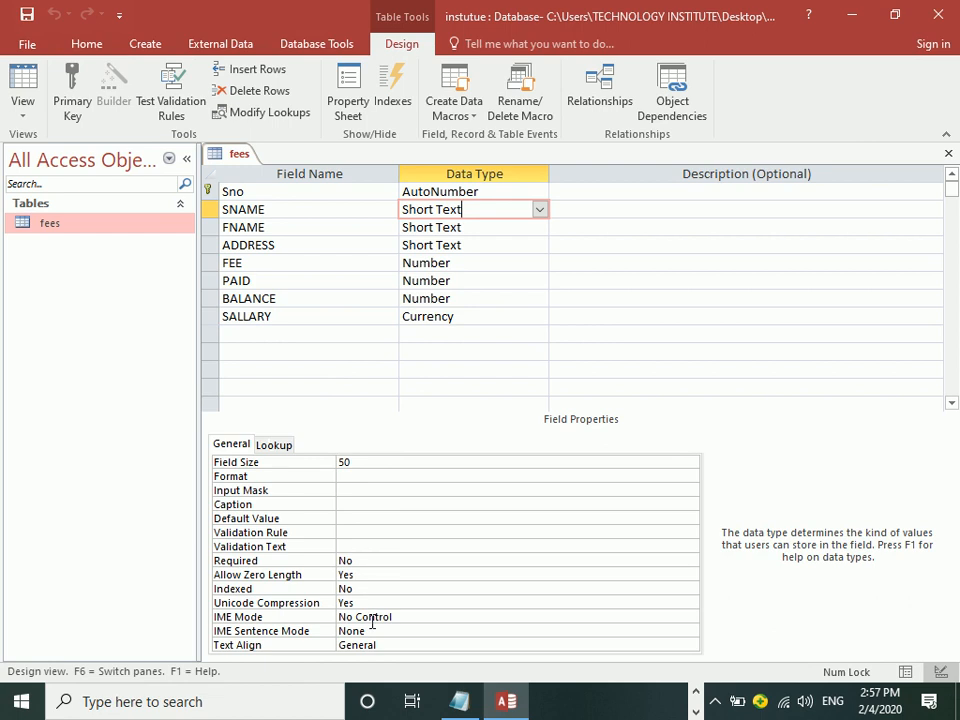
{"action": "left_click", "coordinate": [475, 226]}
{"action": "left_click", "coordinate": [468, 211]}
{"action": "left_click", "coordinate": [472, 226]}
{"action": "left_click", "coordinate": [478, 209]}
{"action": "left_click", "coordinate": [228, 209]}
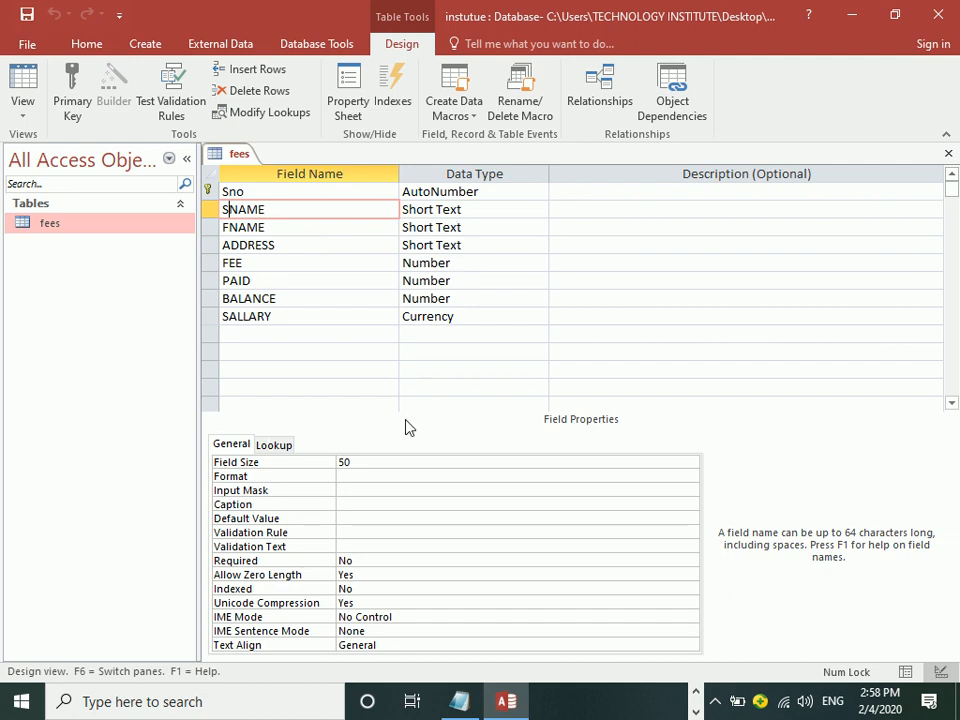
Step: Inspect the FEE, SALLARY and Sno properties and display the list of data types
{"action": "left_click", "coordinate": [476, 265]}
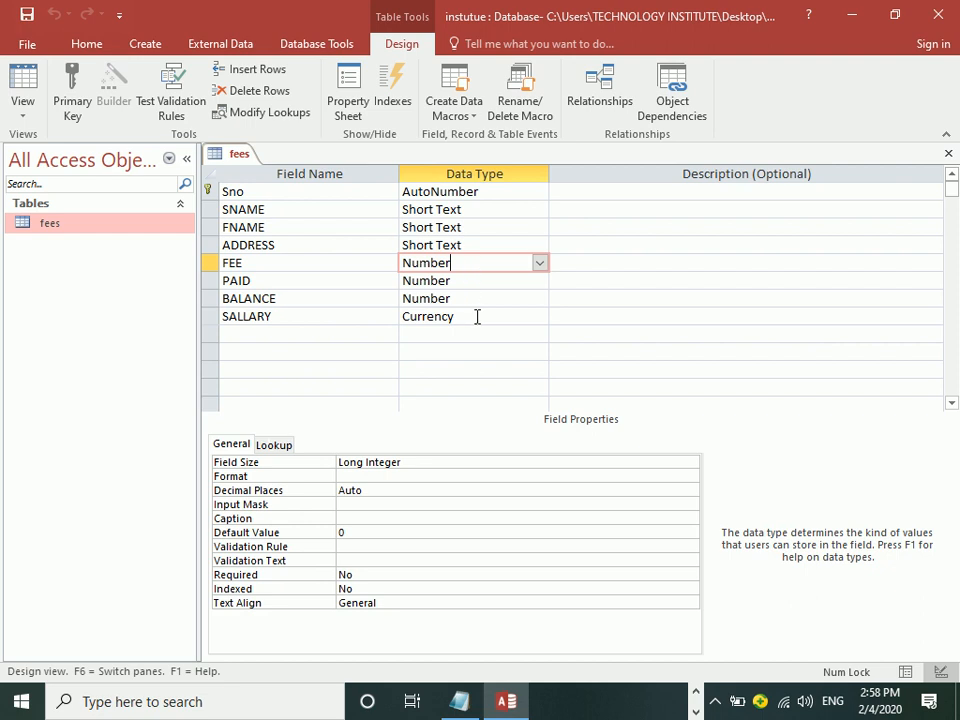
{"action": "left_click", "coordinate": [476, 317]}
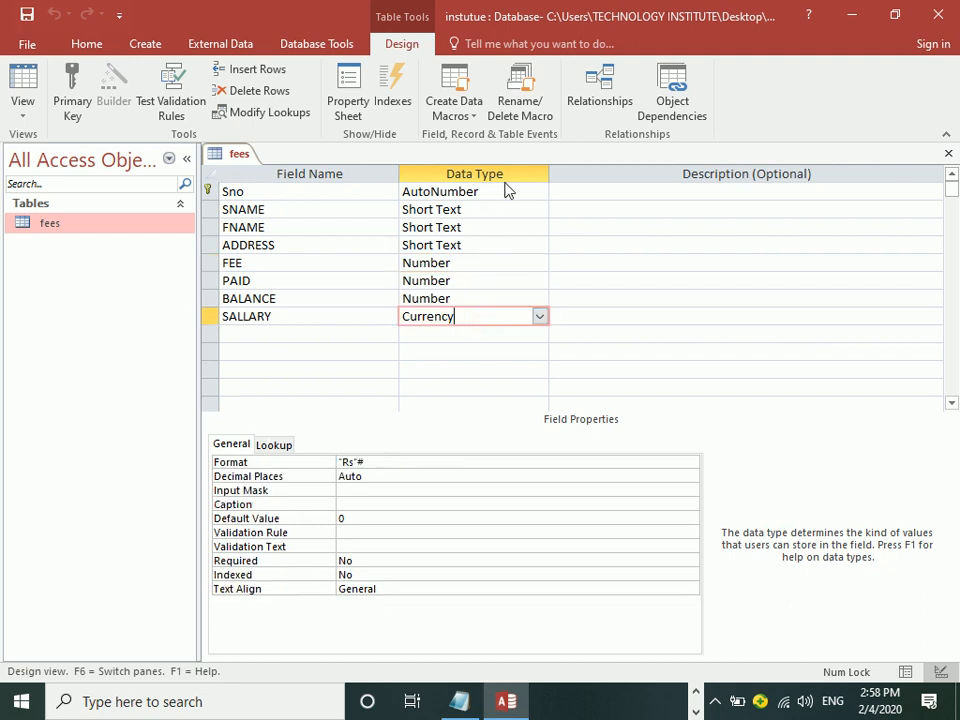
{"action": "left_click", "coordinate": [506, 193]}
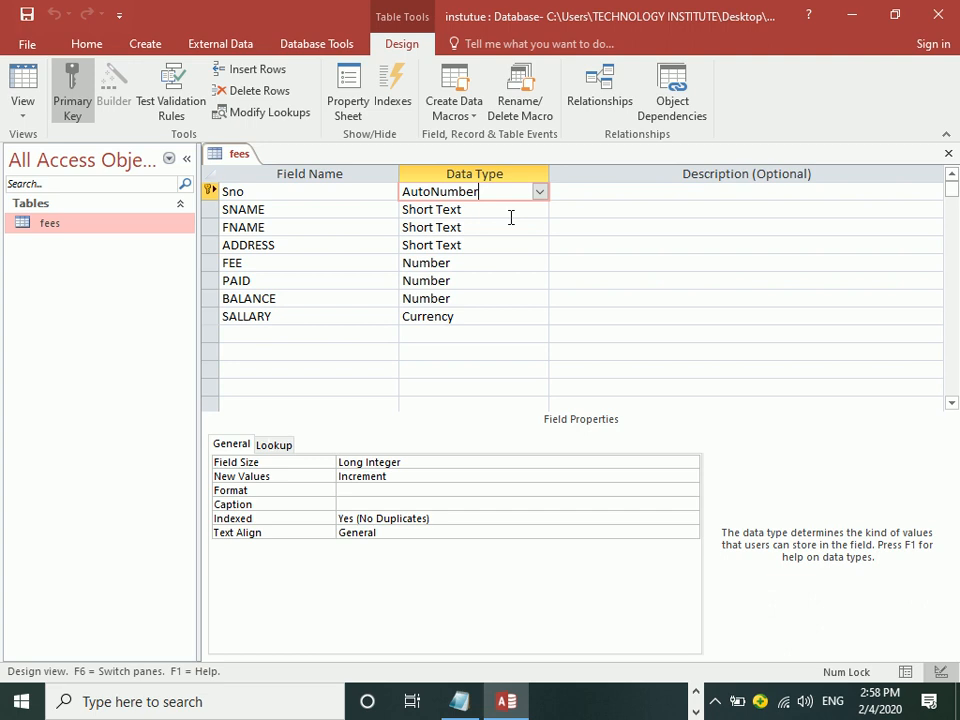
{"action": "left_click", "coordinate": [482, 316]}
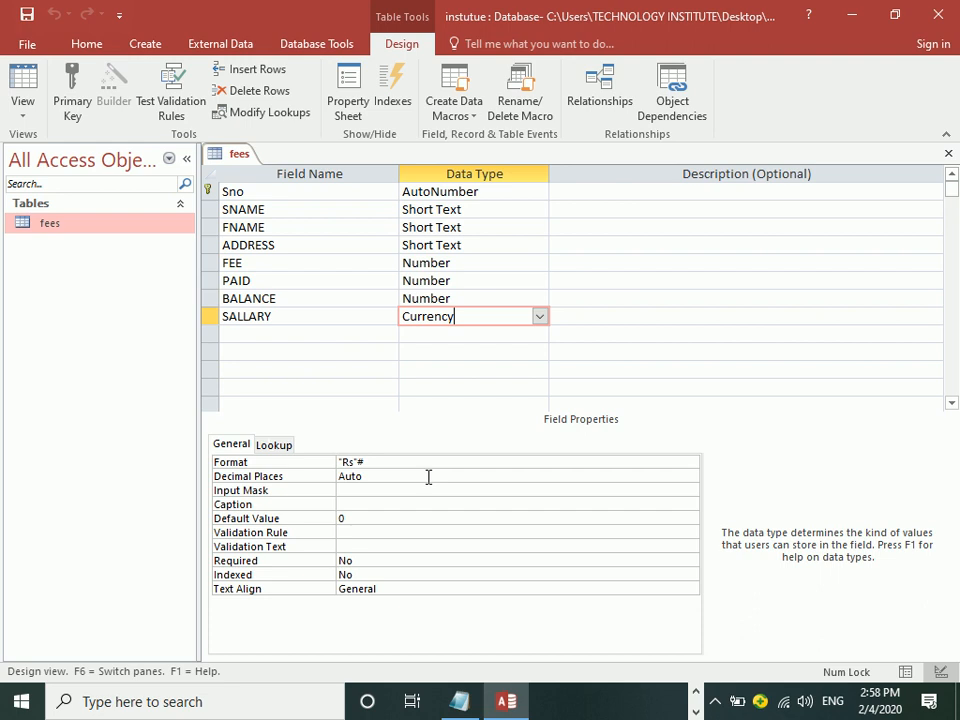
{"action": "left_click", "coordinate": [540, 316]}
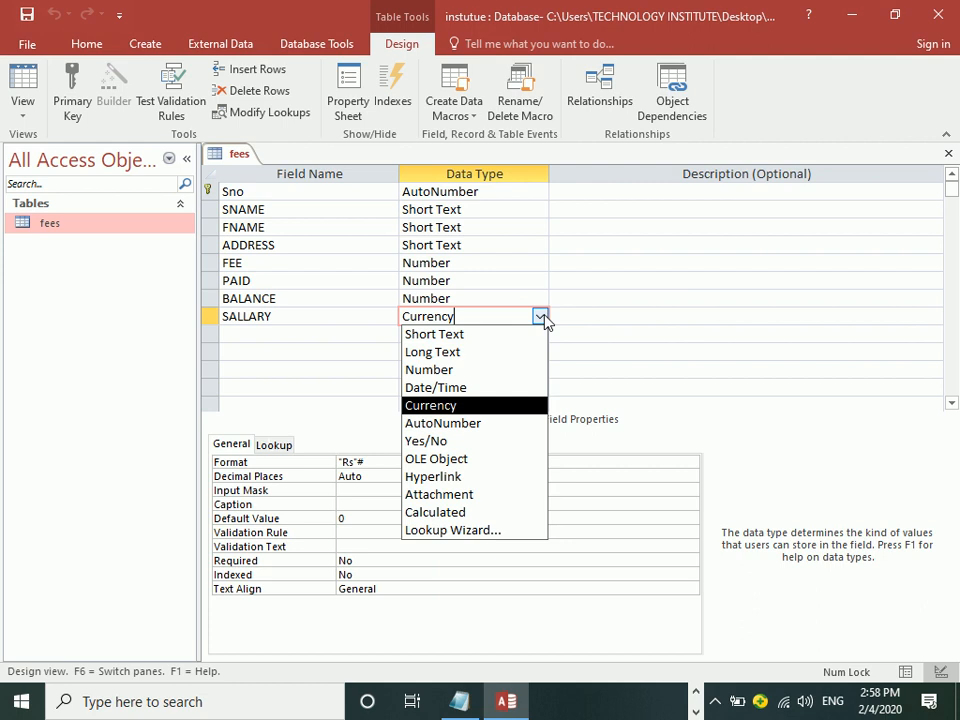
Step: Insert a blank field row above SNAME and name the new field Admdate
{"action": "right_click", "coordinate": [300, 208]}
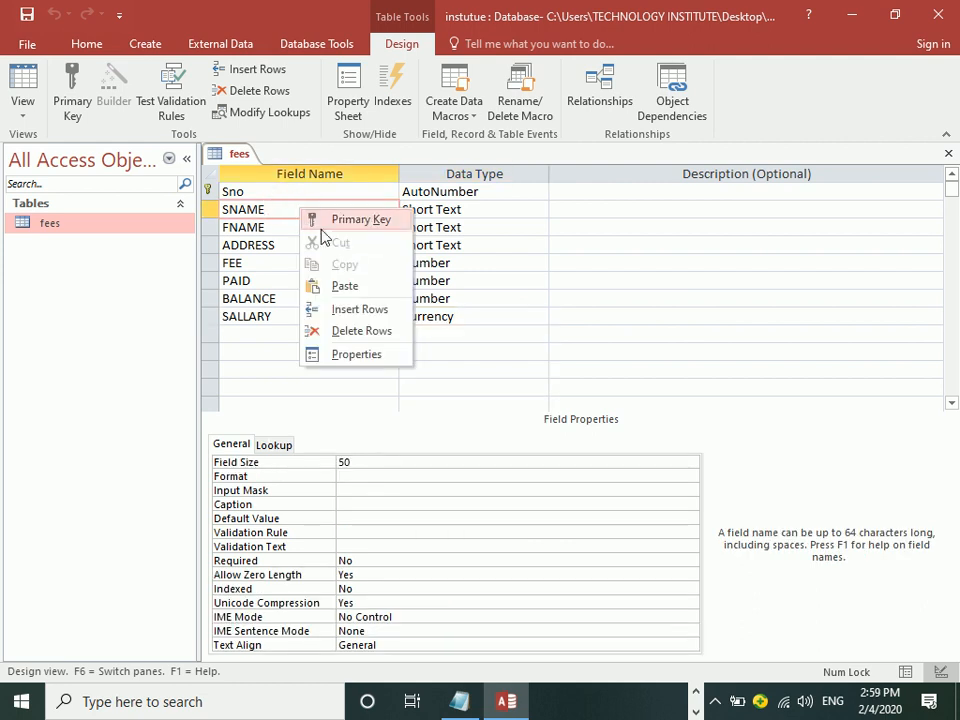
{"action": "left_click", "coordinate": [338, 312]}
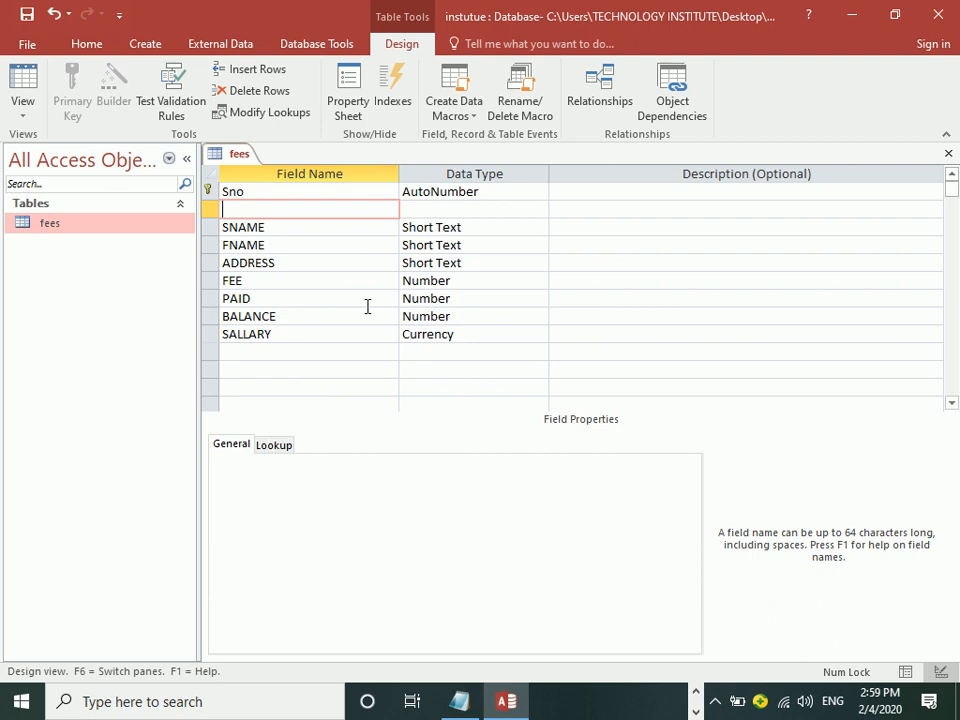
{"action": "type", "text": "a"}
{"action": "key", "text": "BackSpace"}
{"action": "type", "text": "Admdata"}
{"action": "key", "text": "BackSpace"}
{"action": "key", "text": "BackSpace"}
{"action": "key", "text": "BackSpace"}
{"action": "key", "text": "BackSpace"}
{"action": "type", "text": "date"}
{"action": "key", "text": "BackSpace"}
{"action": "key", "text": "BackSpace"}
{"action": "key", "text": "BackSpace"}
{"action": "key", "text": "BackSpace"}
{"action": "key", "text": "BackSpace"}
{"action": "type", "text": "_"}
{"action": "key", "text": "BackSpace"}
{"action": "type", "text": "date"}
Step: Set the Admdate field's data type to Date/Time
{"action": "left_click", "coordinate": [444, 205]}
{"action": "left_click", "coordinate": [539, 209]}
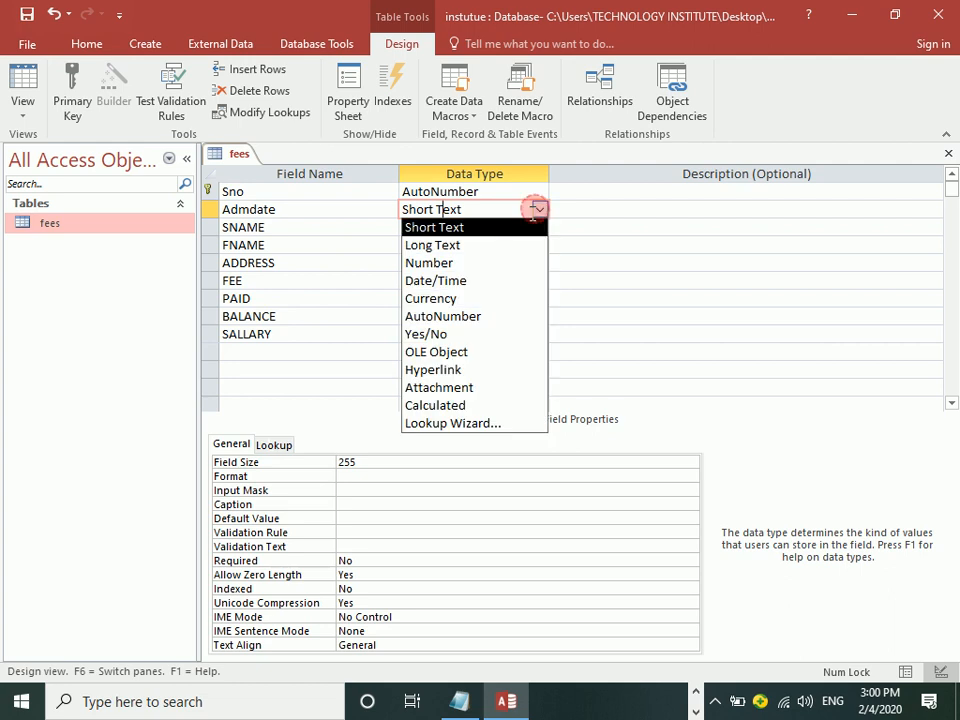
{"action": "left_click", "coordinate": [452, 281]}
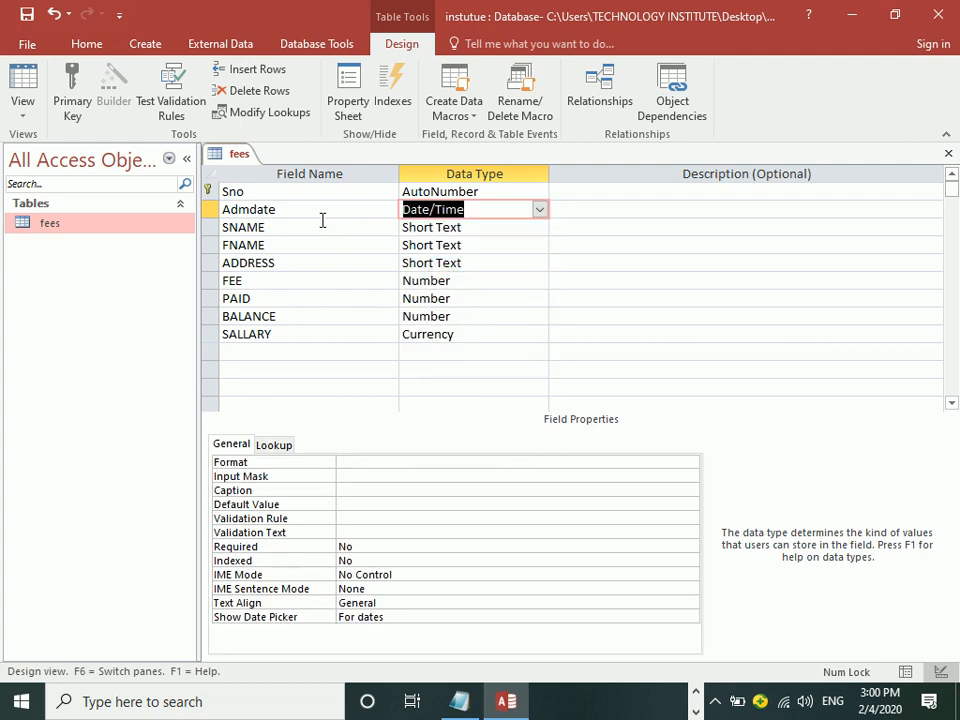
{"action": "left_click", "coordinate": [284, 211]}
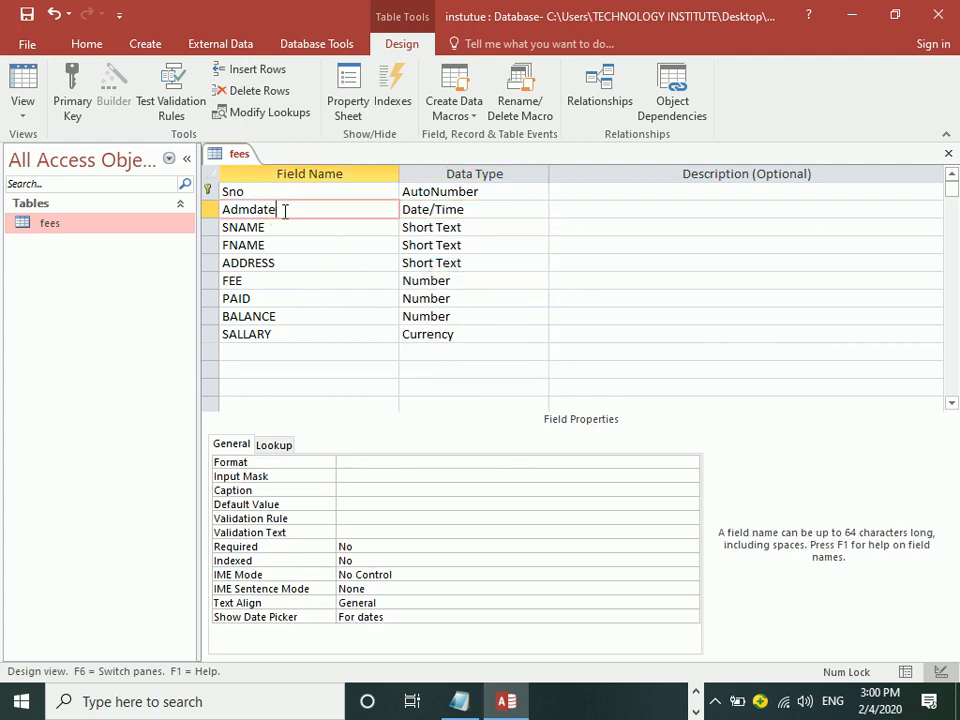
Step: Give Admdate the caption 'admission date', save, and widen its datasheet column
{"action": "left_click", "coordinate": [370, 491]}
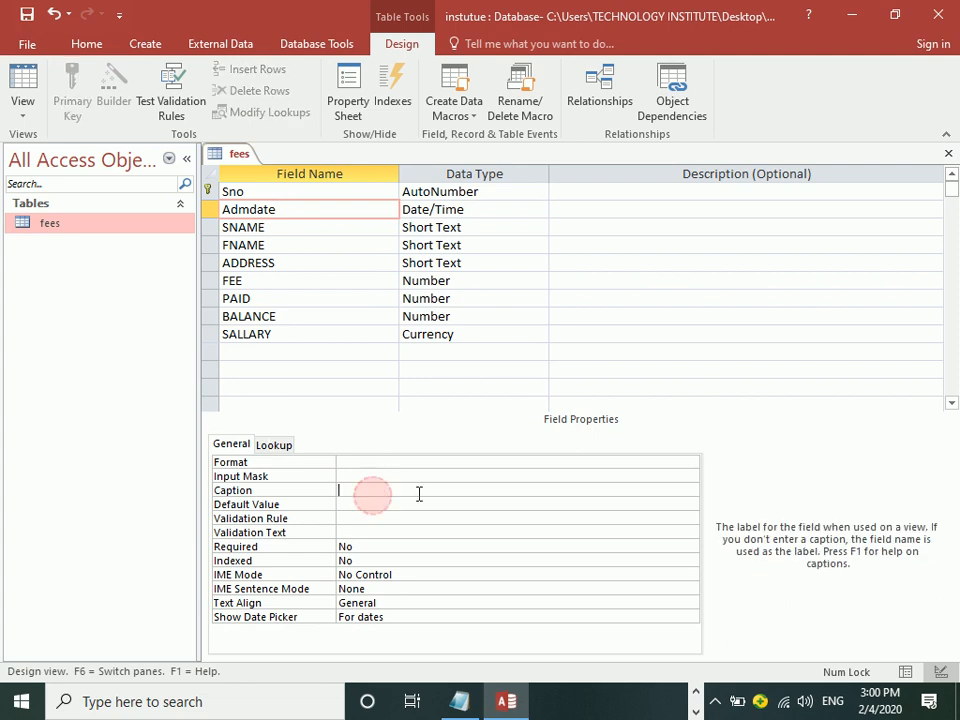
{"action": "type", "text": "admission date"}
{"action": "key", "text": "Return"}
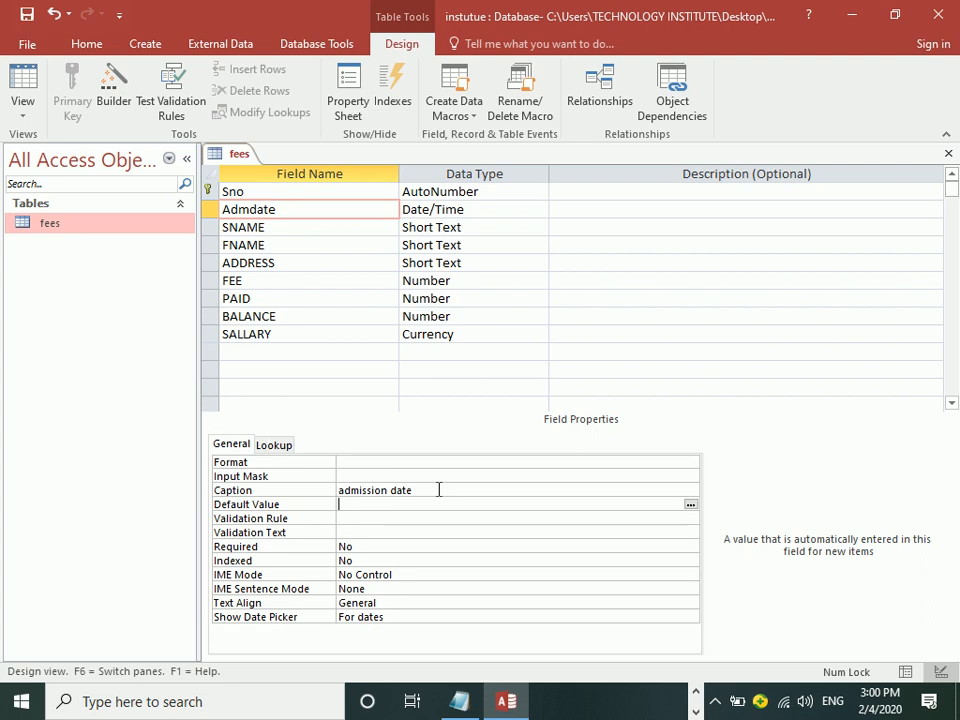
{"action": "key", "text": "ctrl+s"}
{"action": "left_click", "coordinate": [30, 101]}
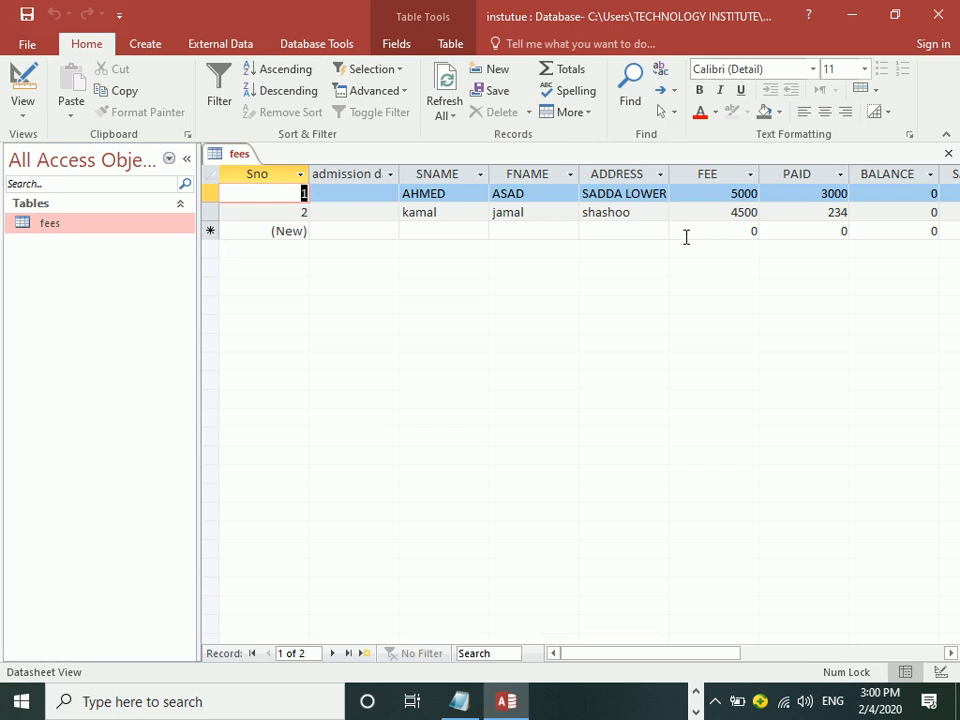
{"action": "double_click", "coordinate": [398, 168]}
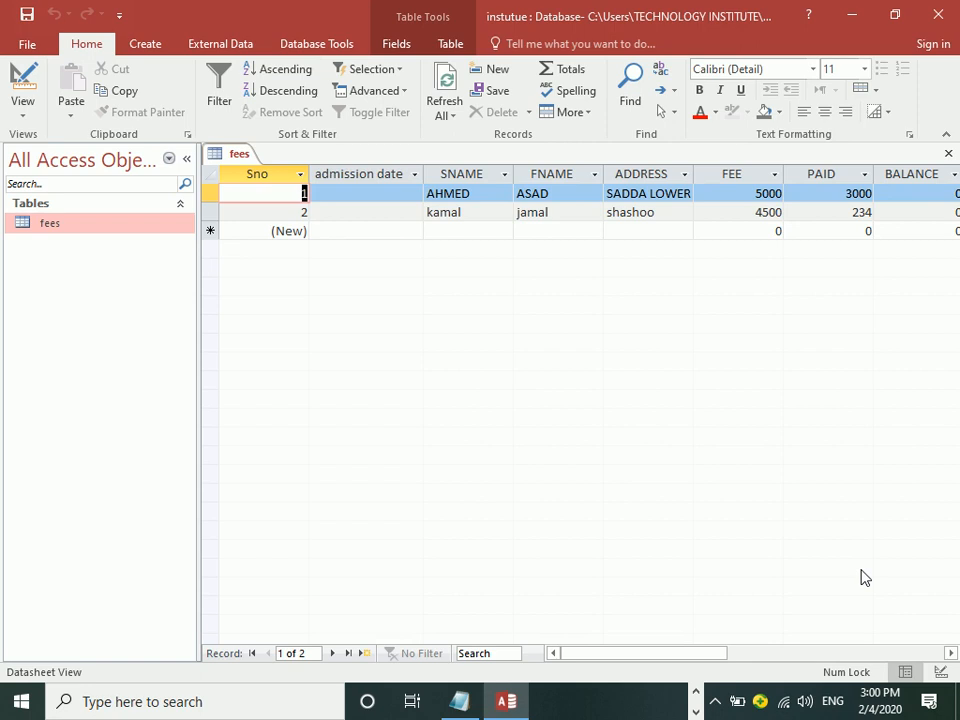
Step: Capitalise the Admdate caption to 'Admission Date' and show the fees records
{"action": "left_click", "coordinate": [22, 82]}
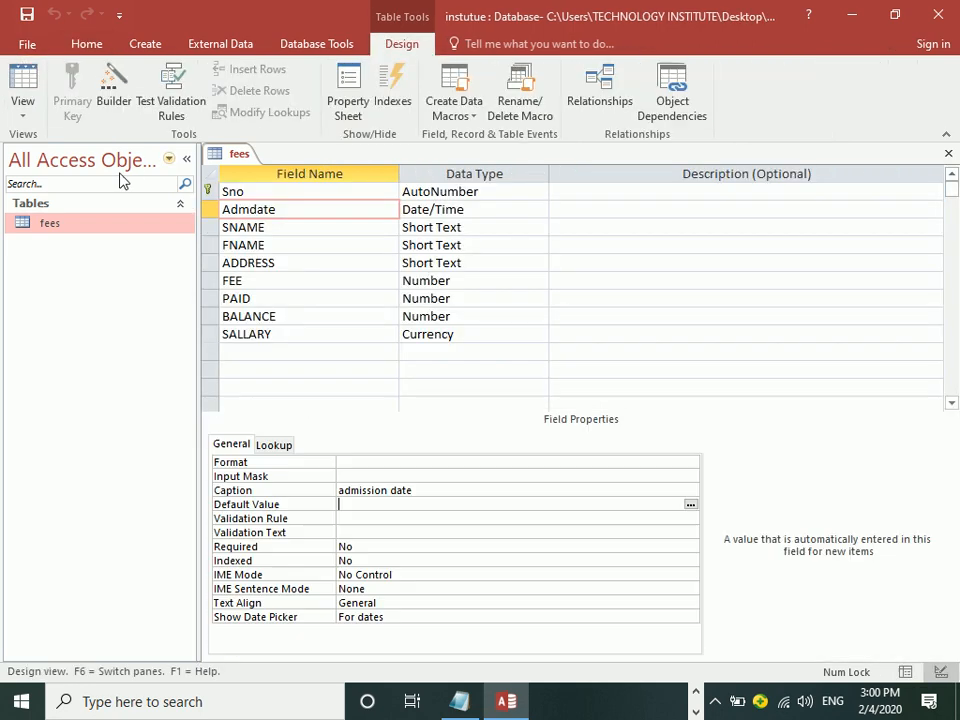
{"action": "left_click", "coordinate": [285, 209]}
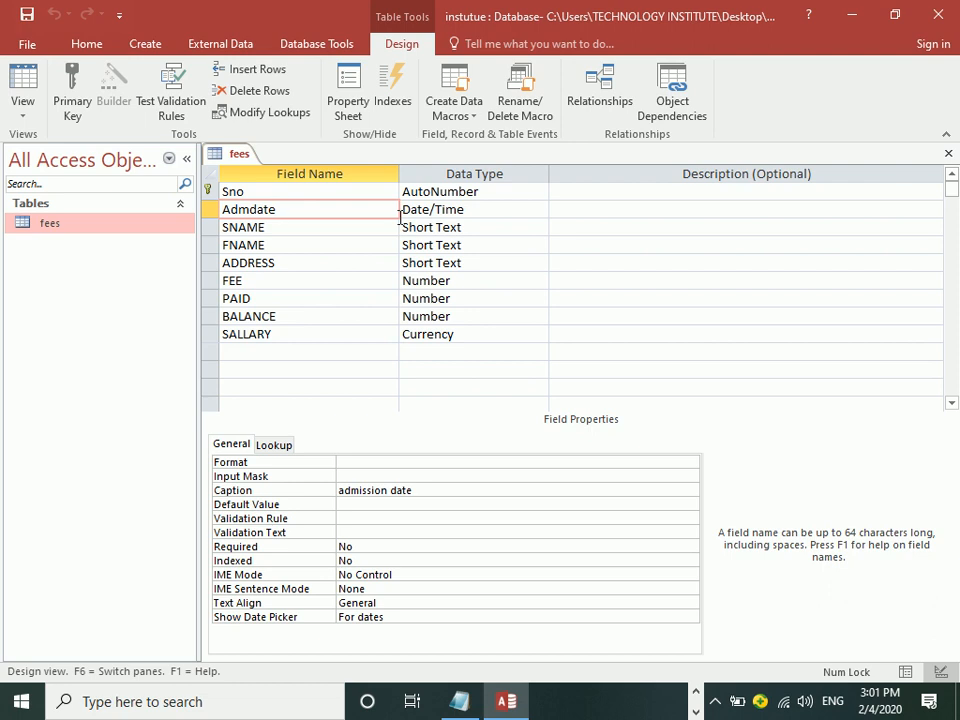
{"action": "left_click", "coordinate": [350, 489]}
{"action": "key", "text": "shift+Left"}
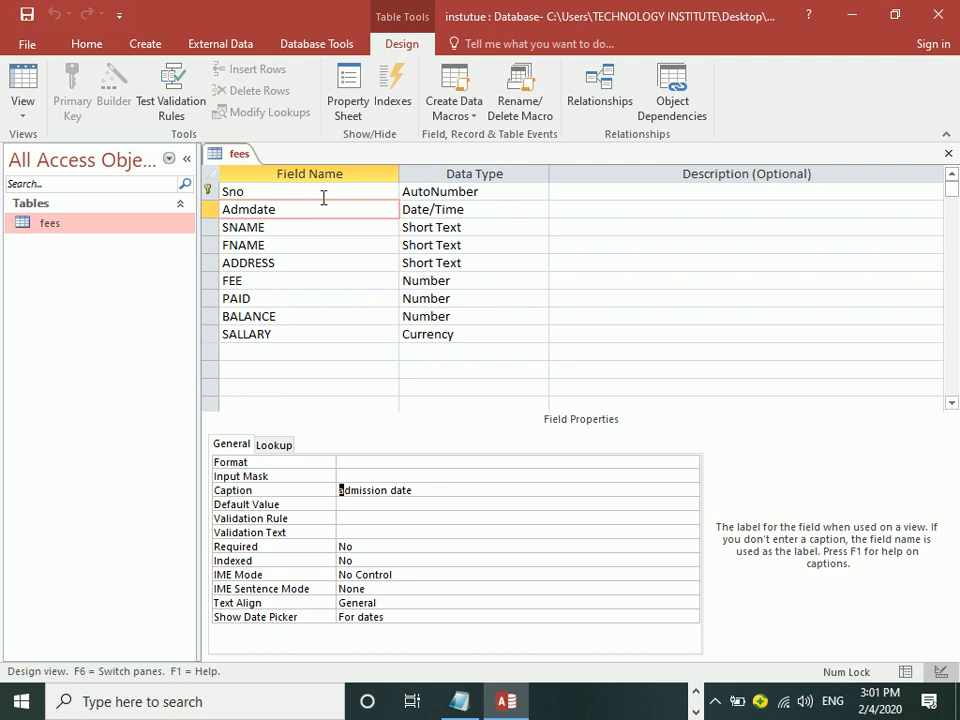
{"action": "type", "text": "A"}
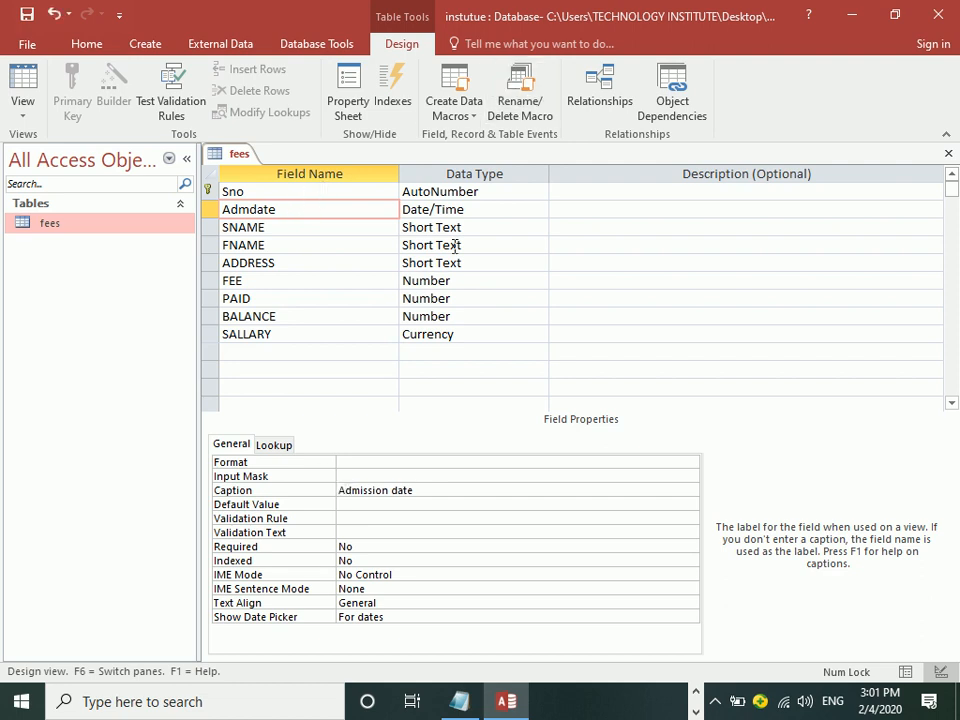
{"action": "left_click", "coordinate": [397, 490]}
{"action": "key", "text": "shift+Left"}
{"action": "type", "text": "D"}
{"action": "key", "text": "Return"}
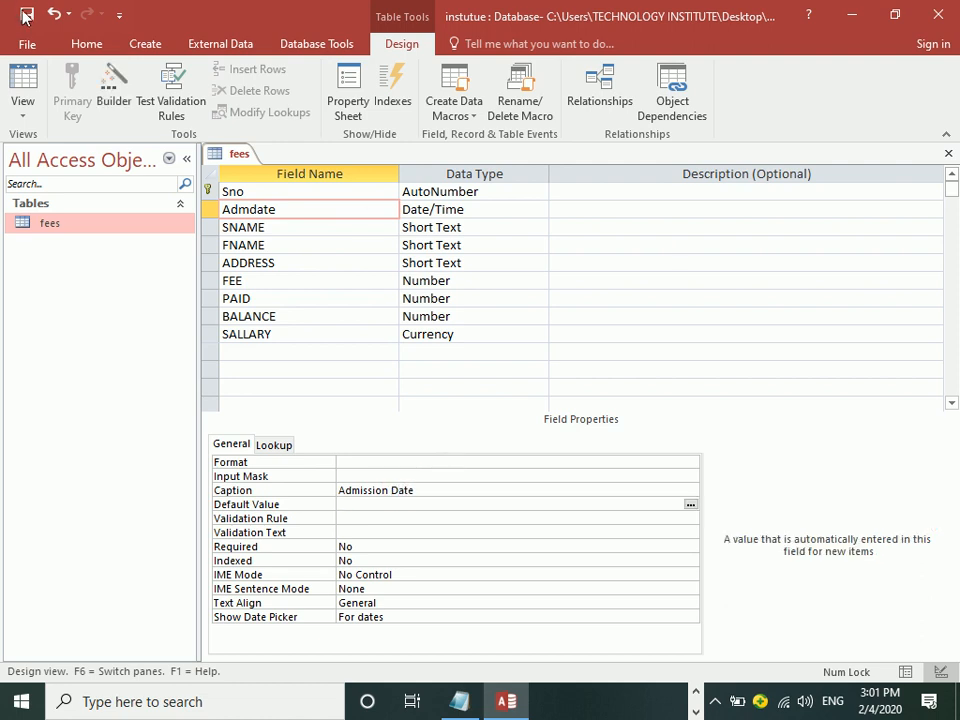
{"action": "left_click", "coordinate": [22, 85]}
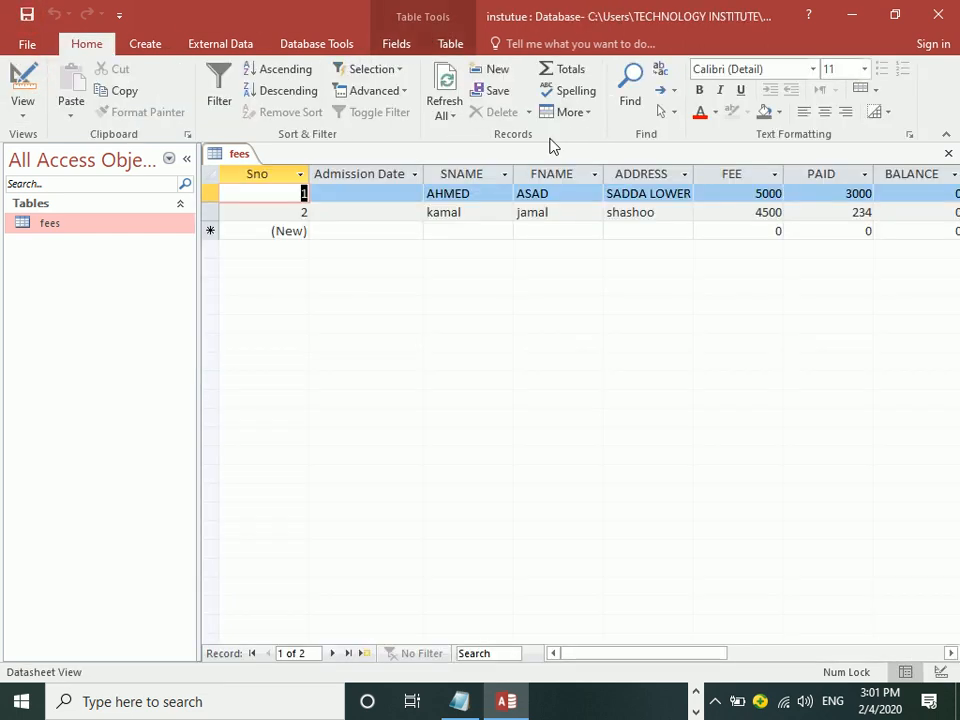
{"action": "left_click", "coordinate": [18, 77]}
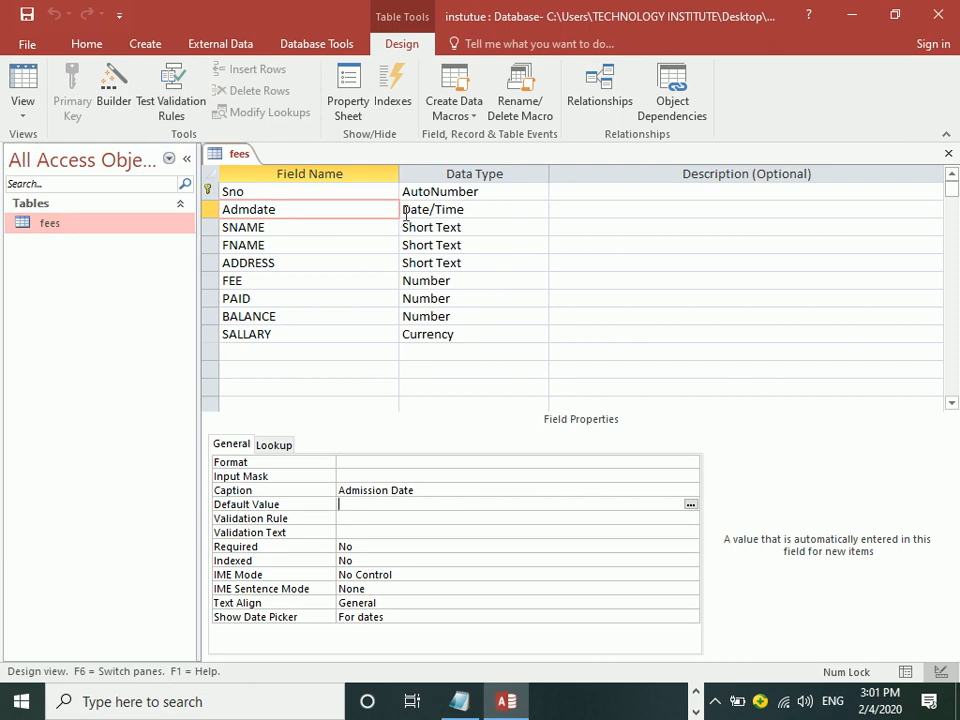
{"action": "left_click", "coordinate": [494, 206]}
{"action": "left_click", "coordinate": [539, 210]}
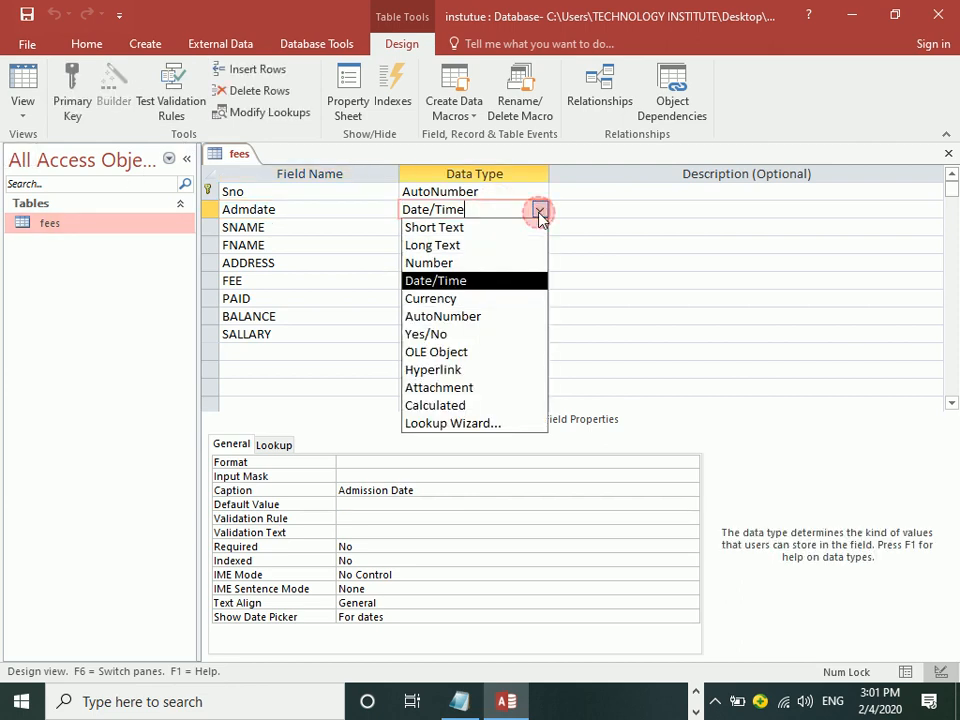
{"action": "left_click", "coordinate": [540, 212]}
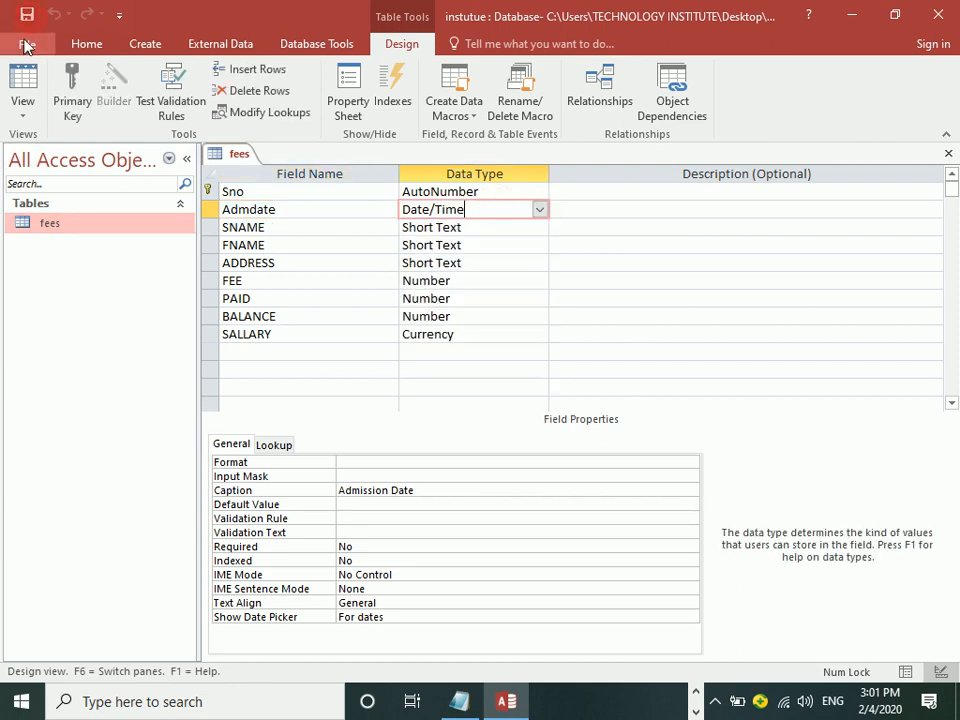
{"action": "left_click", "coordinate": [25, 92]}
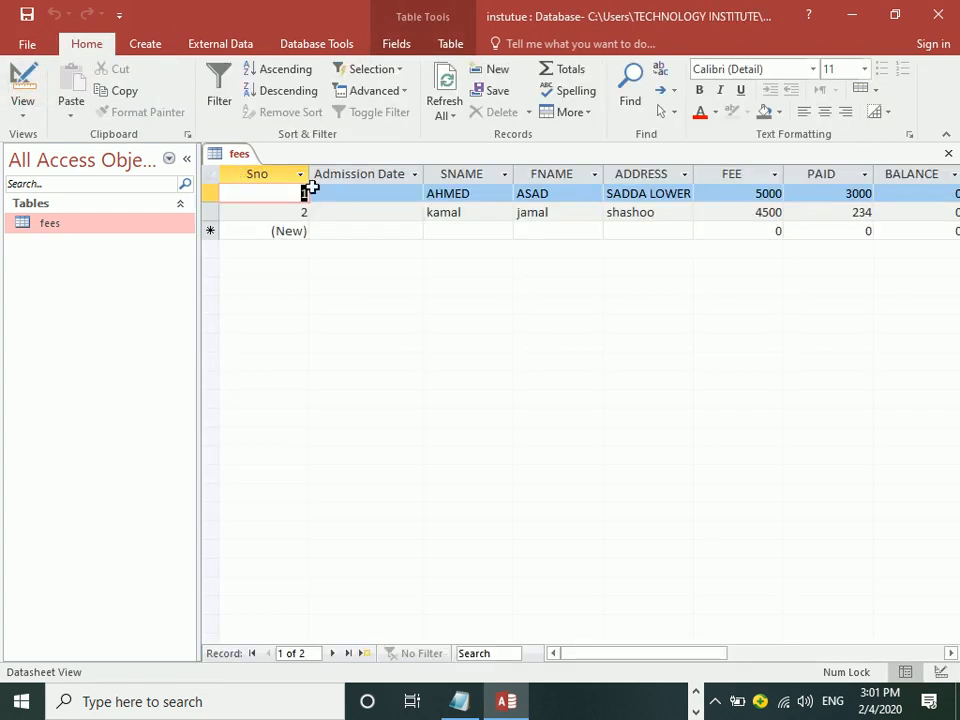
{"action": "left_click", "coordinate": [343, 193]}
{"action": "type", "text": "jamal"}
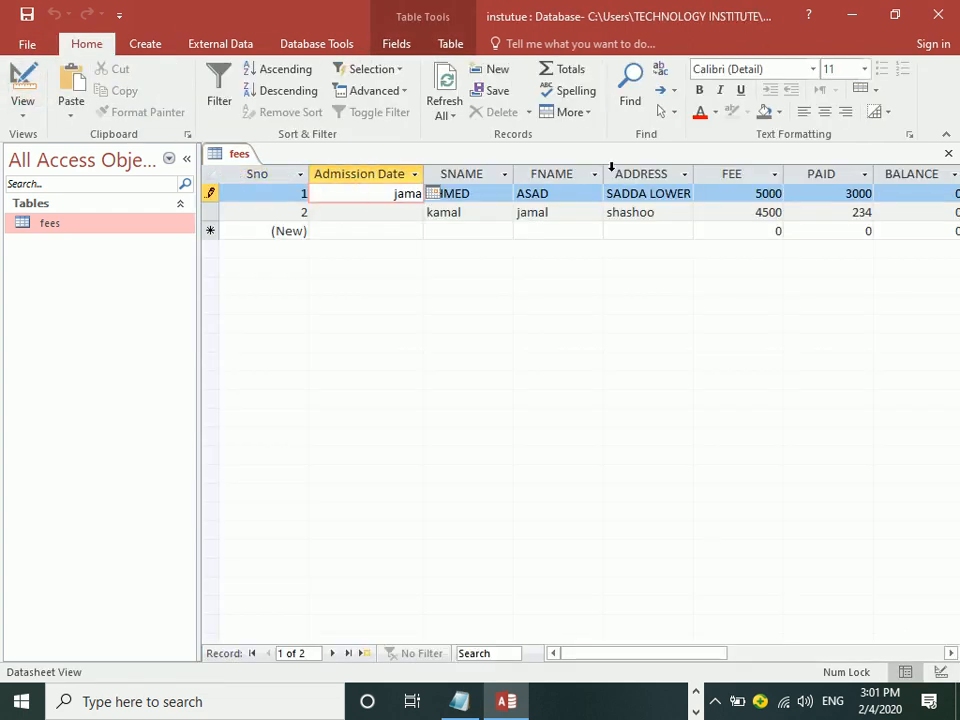
{"action": "key", "text": "Return"}
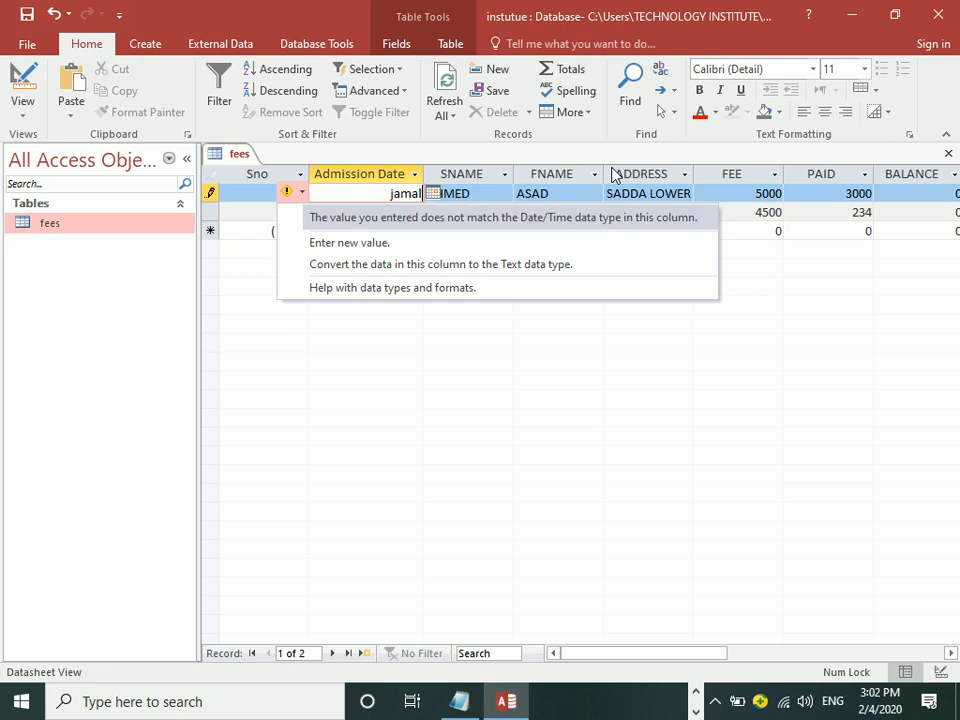
{"action": "key", "text": "Escape"}
{"action": "key", "text": "Escape"}
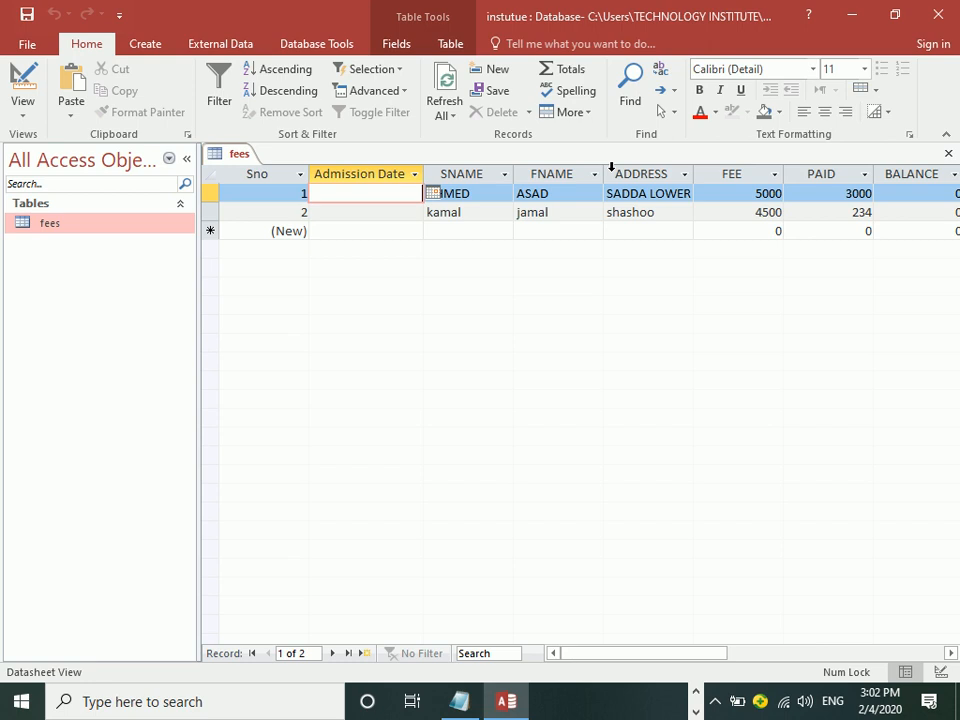
Step: Pick 2/4/2020 from the date picker as record 1's Admission Date
{"action": "left_click", "coordinate": [434, 195]}
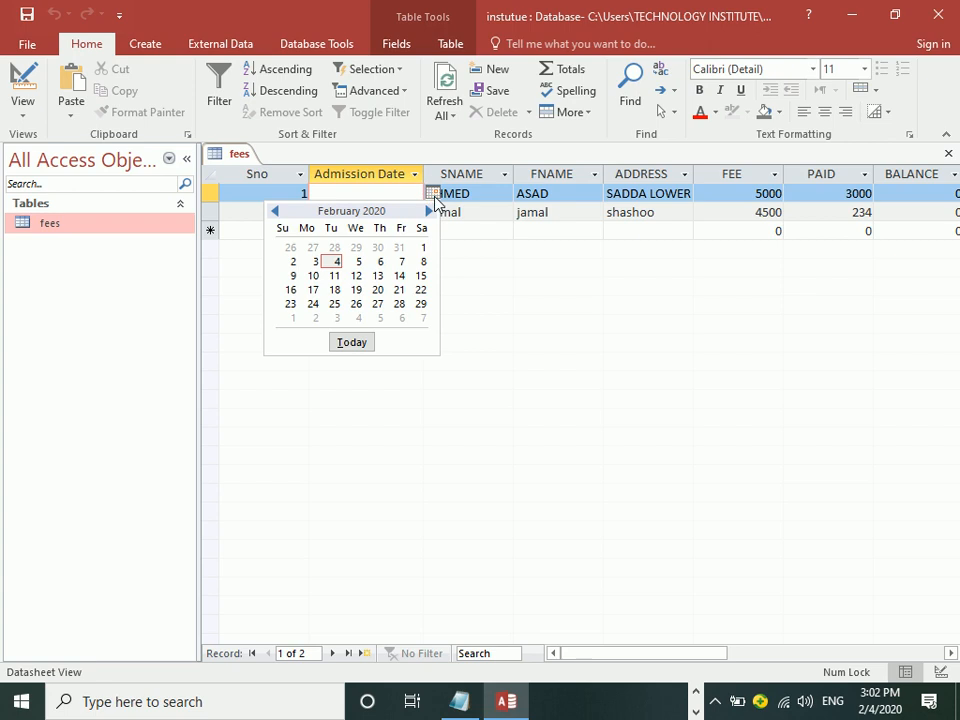
{"action": "left_click", "coordinate": [337, 263]}
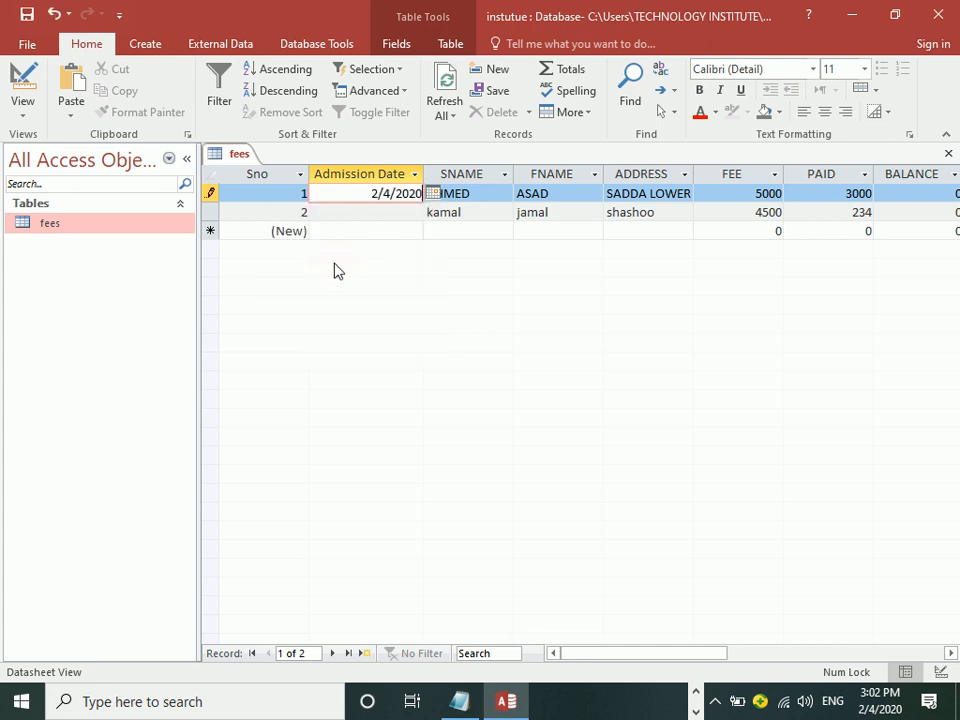
{"action": "key", "text": "Tab"}
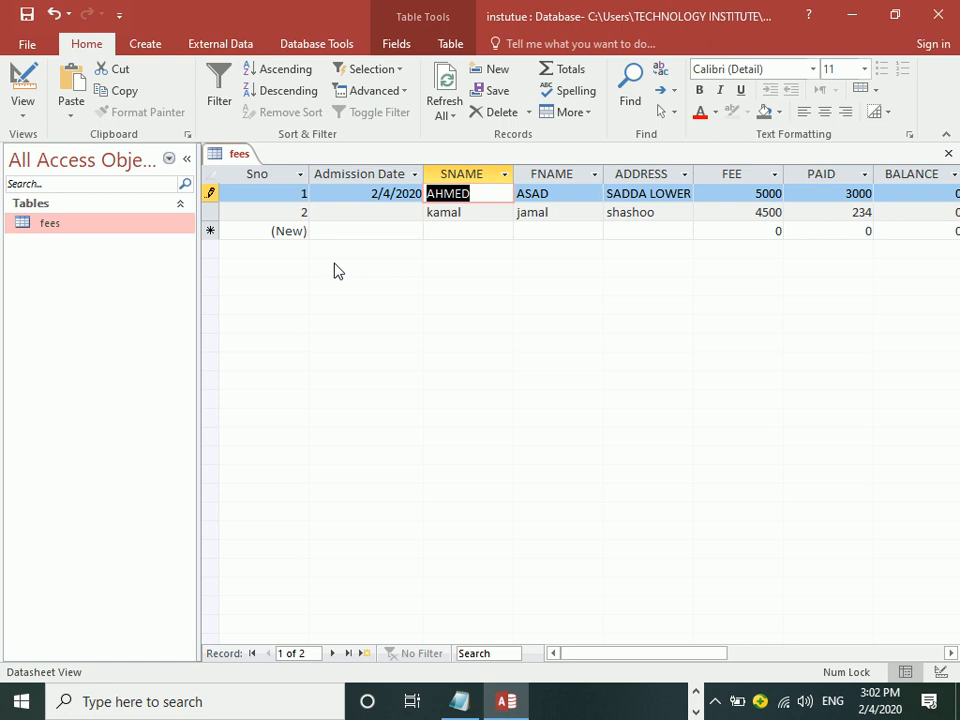
Step: Set record 2's Admission Date to 8/7/2019, paging the calendar back to August 2019
{"action": "left_click", "coordinate": [412, 213]}
{"action": "left_click", "coordinate": [432, 213]}
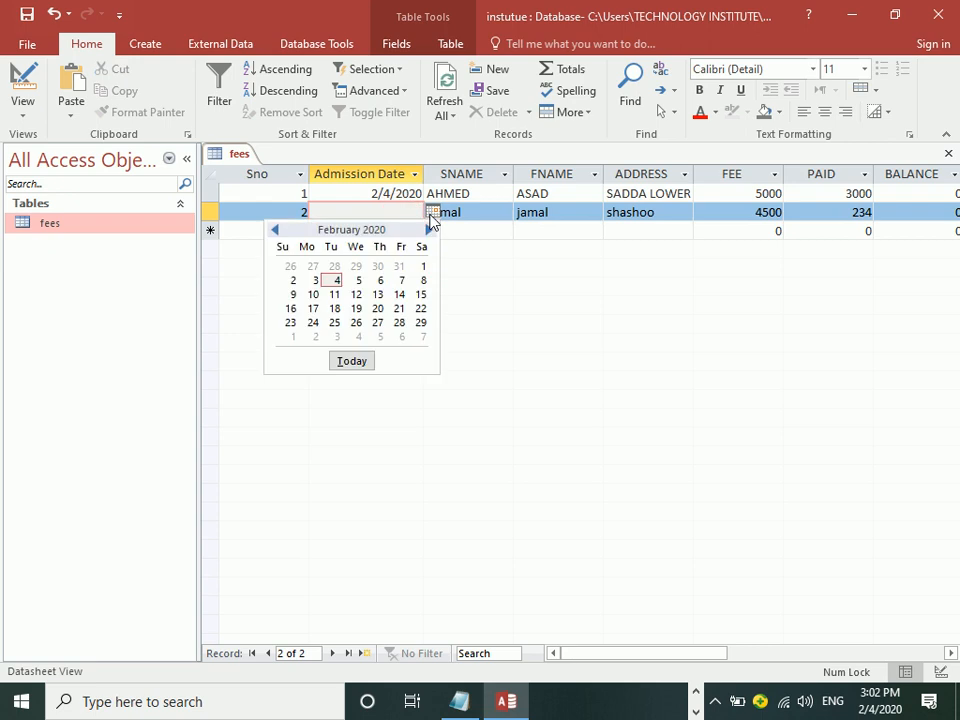
{"action": "left_click", "coordinate": [276, 231]}
{"action": "left_click", "coordinate": [276, 231]}
{"action": "left_click", "coordinate": [276, 231]}
{"action": "left_click", "coordinate": [276, 231]}
{"action": "left_click", "coordinate": [276, 231]}
{"action": "left_click", "coordinate": [276, 231]}
{"action": "left_click", "coordinate": [357, 280]}
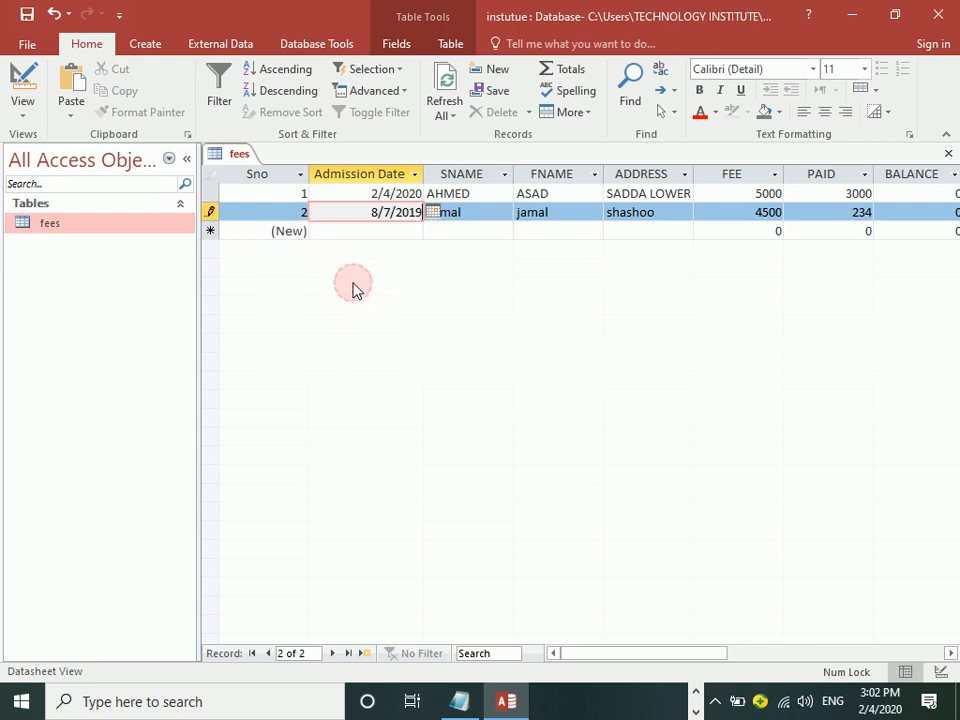
{"action": "key", "text": "Tab"}
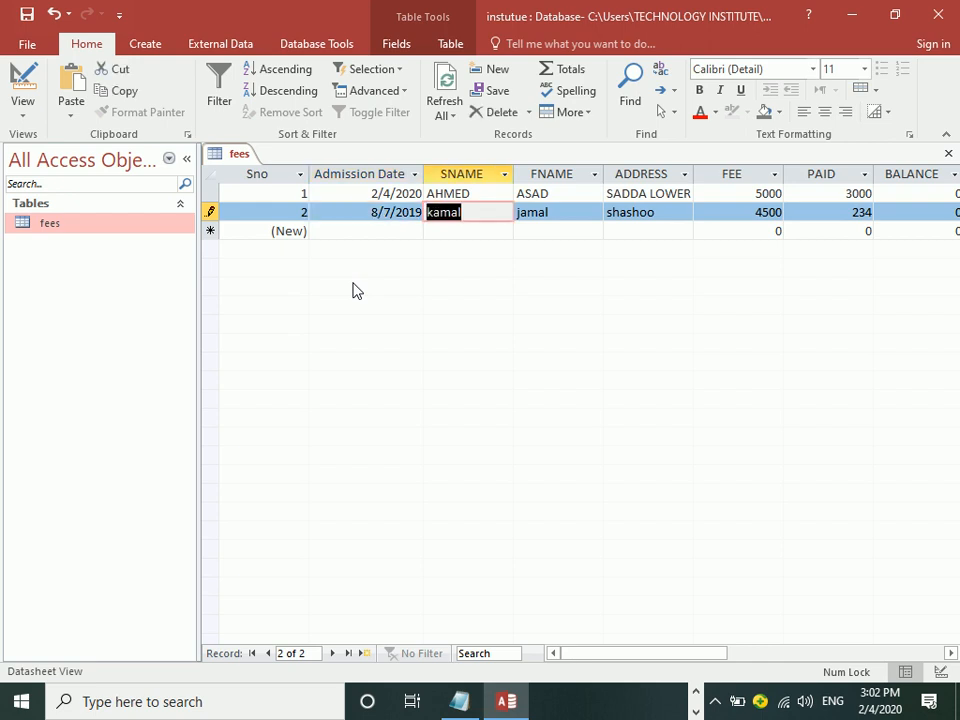
{"action": "key", "text": "Tab"}
{"action": "key", "text": "Tab"}
{"action": "key", "text": "Tab"}
{"action": "key", "text": "Tab"}
{"action": "key", "text": "Tab"}
{"action": "key", "text": "Tab"}
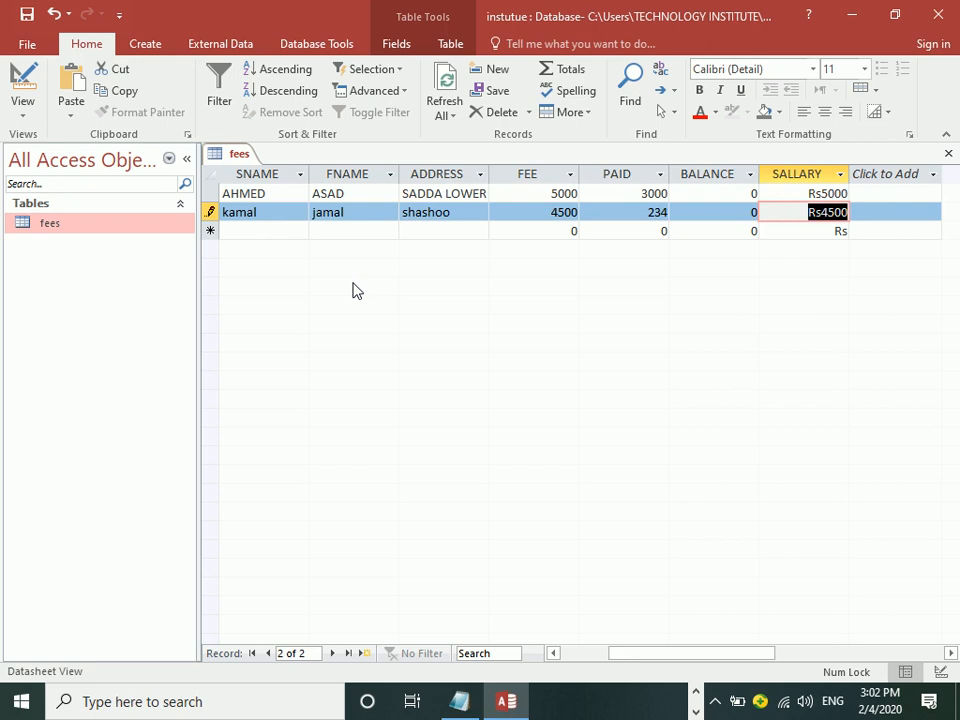
{"action": "key", "text": "shift+Tab"}
{"action": "key", "text": "shift+Tab"}
{"action": "key", "text": "shift+Tab"}
{"action": "key", "text": "shift+Tab"}
{"action": "key", "text": "shift+Tab"}
{"action": "key", "text": "shift+Tab"}
{"action": "key", "text": "shift+Tab"}
{"action": "key", "text": "shift+Tab"}
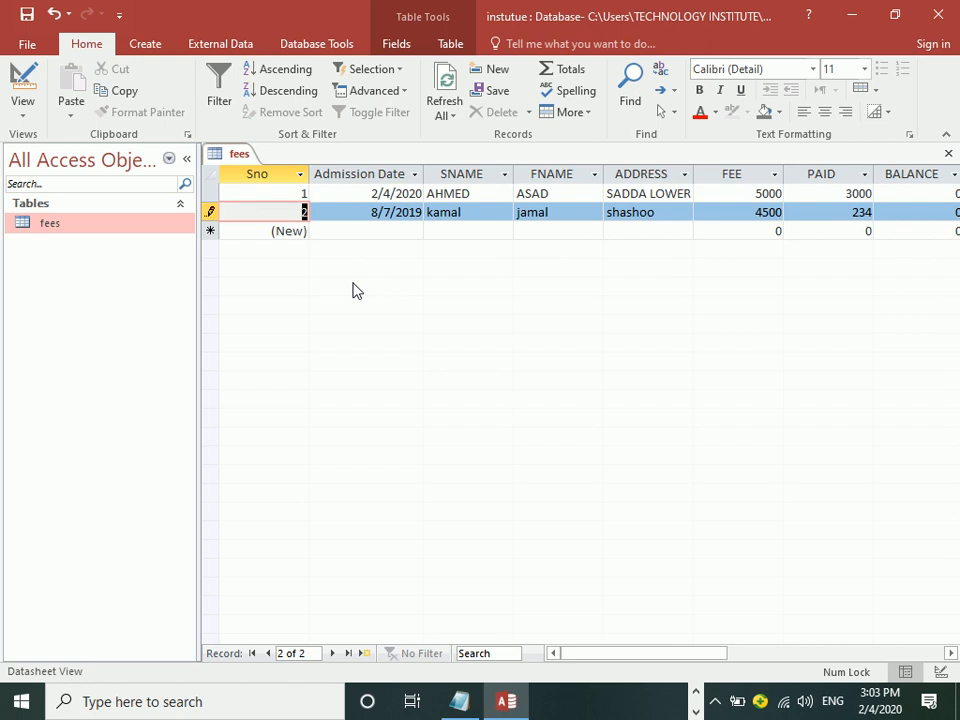
Step: Switch to Design View and review the SALLARY field's data type choices
{"action": "left_click", "coordinate": [28, 80]}
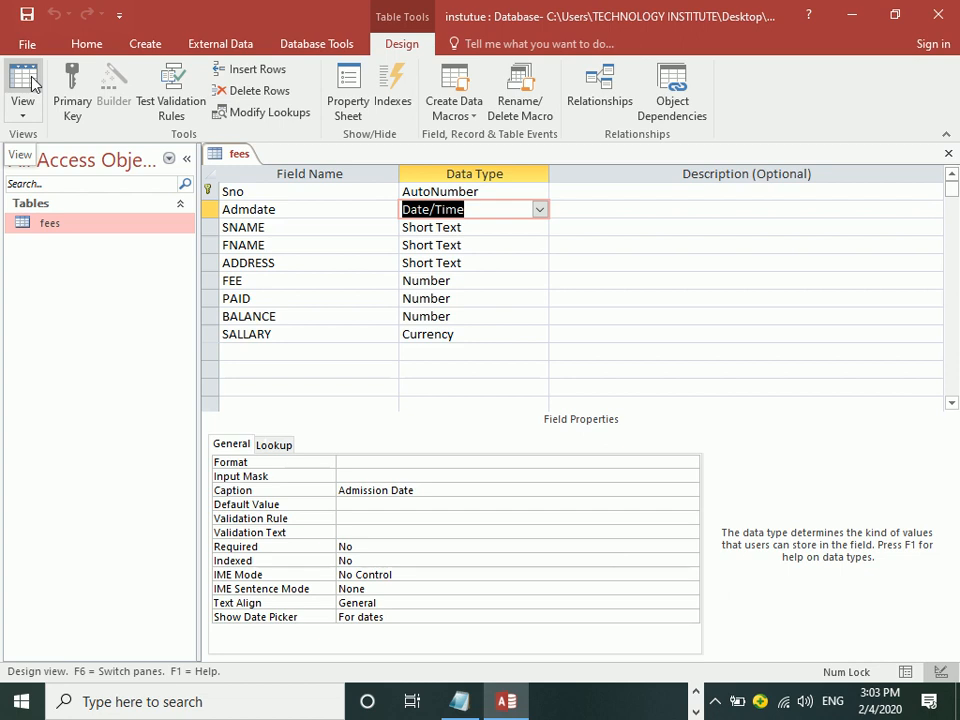
{"action": "left_click", "coordinate": [480, 333]}
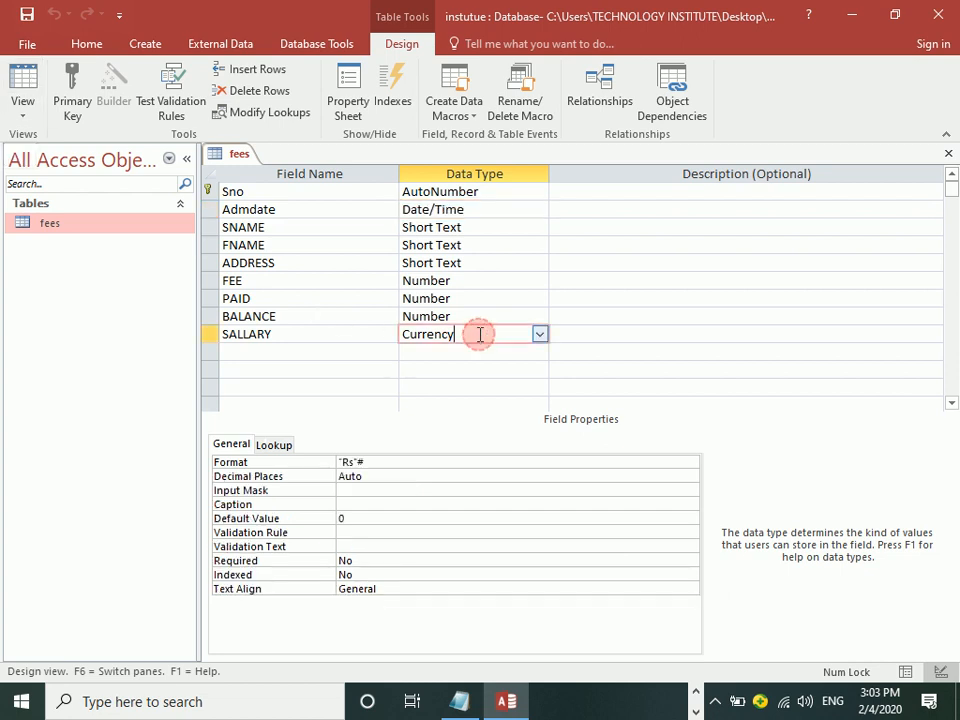
{"action": "left_click", "coordinate": [549, 333]}
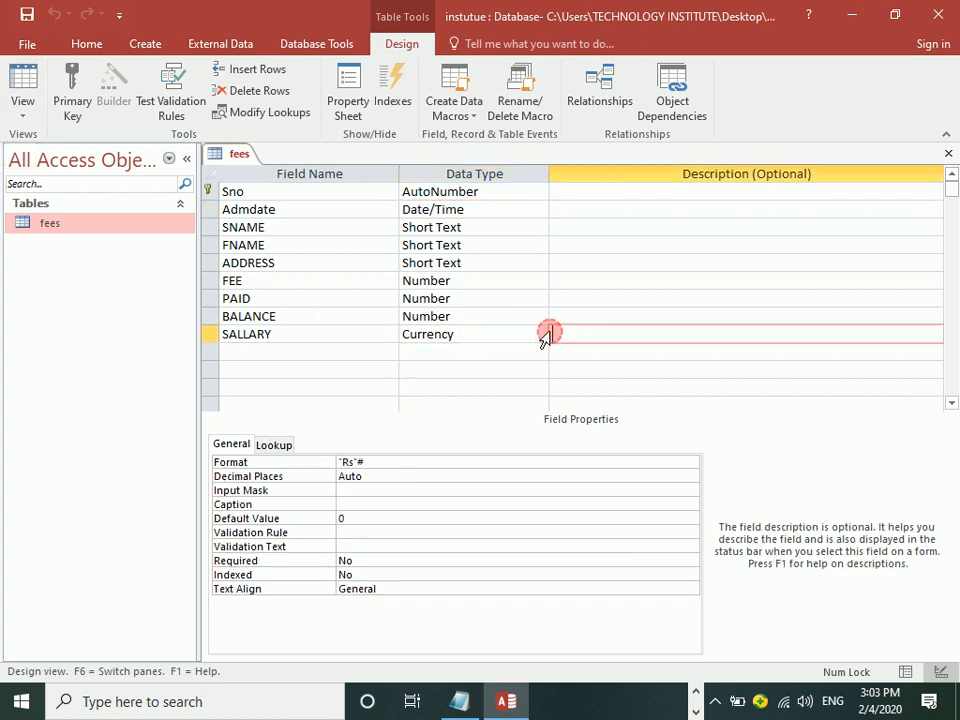
{"action": "left_click", "coordinate": [539, 333]}
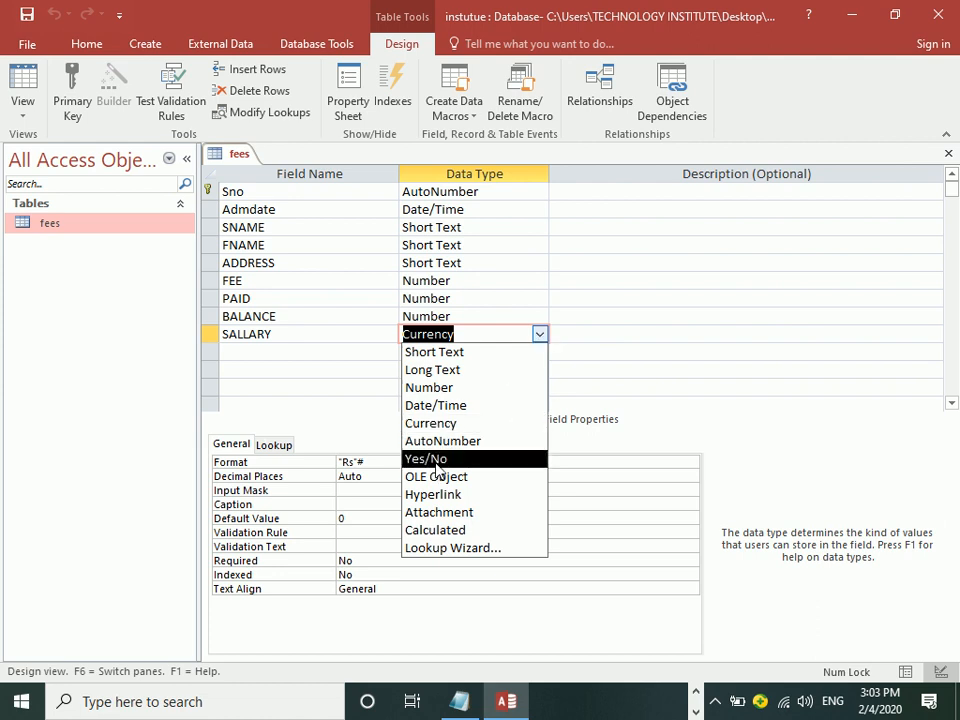
Step: Add a Male field of type Yes/No below SALLARY
{"action": "left_click", "coordinate": [298, 353]}
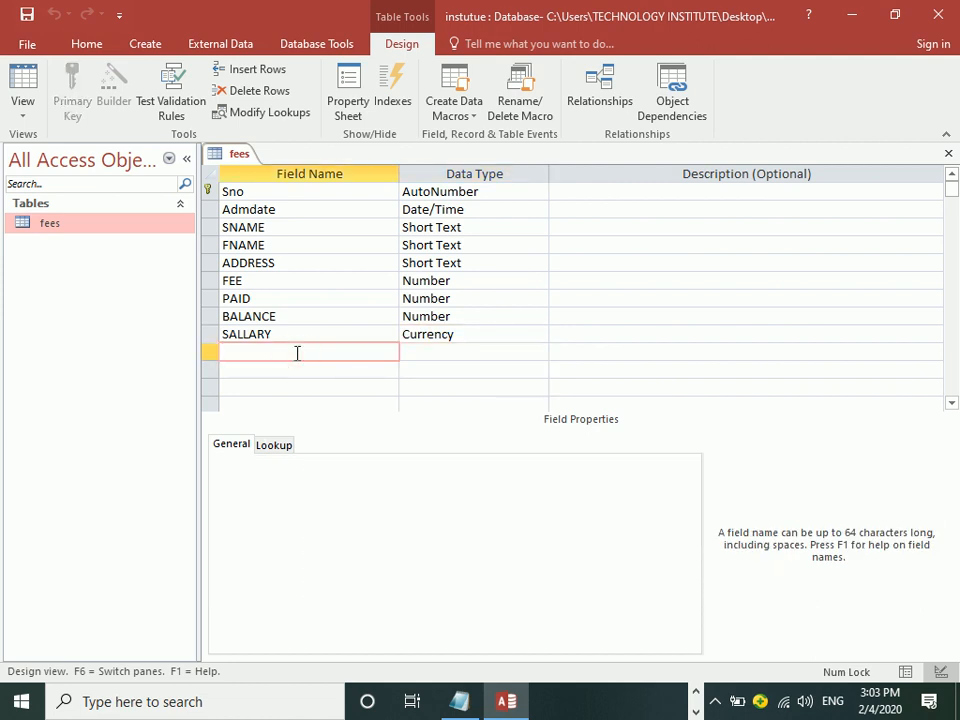
{"action": "type", "text": "ma"}
{"action": "key", "text": "BackSpace"}
{"action": "key", "text": "BackSpace"}
{"action": "type", "text": "mal"}
{"action": "key", "text": "BackSpace"}
{"action": "key", "text": "BackSpace"}
{"action": "key", "text": "BackSpace"}
{"action": "type", "text": "Male"}
{"action": "key", "text": "Tab"}
{"action": "type", "text": "y"}
{"action": "key", "text": "Tab"}
Step: Add a Female Yes/No field and save the table design
{"action": "key", "text": "Tab"}
{"action": "type", "text": "Female"}
{"action": "key", "text": "Tab"}
{"action": "type", "text": "y"}
{"action": "key", "text": "Tab"}
{"action": "key", "text": "ctrl+s"}
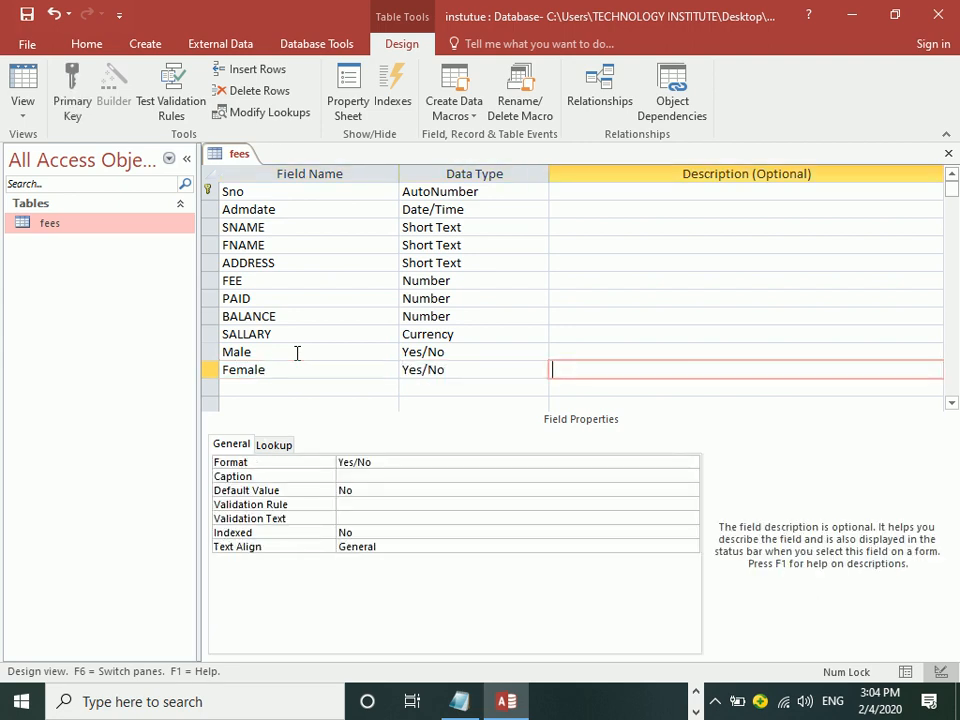
Step: In Datasheet View, tick record 1's Male checkbox after SALLARY
{"action": "left_click", "coordinate": [22, 76]}
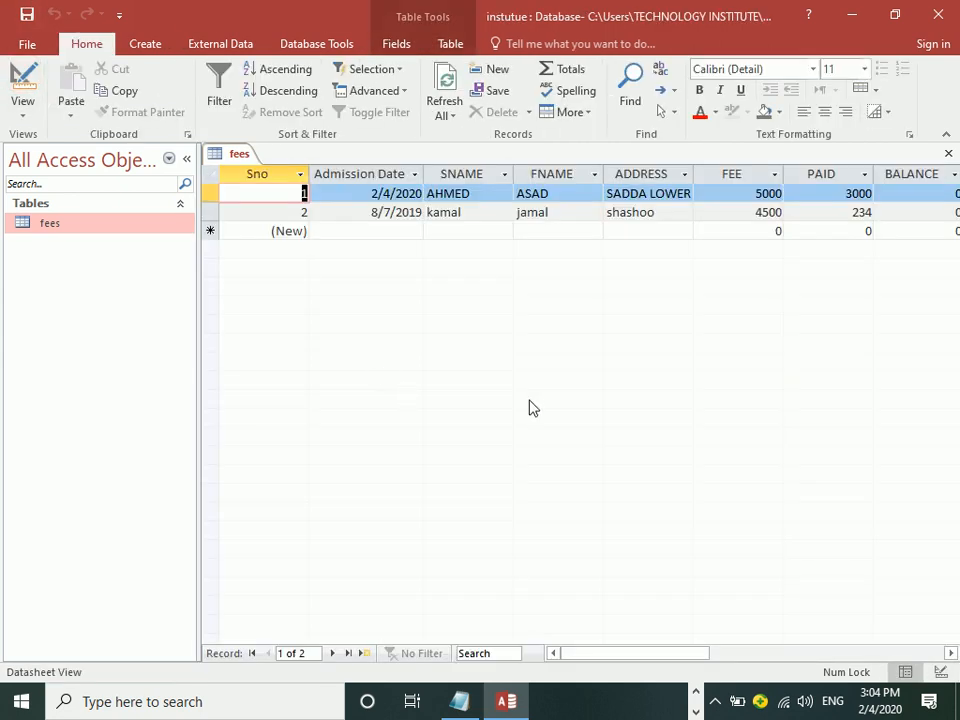
{"action": "left_click_drag", "start_coordinate": [583, 657], "coordinate": [673, 654]}
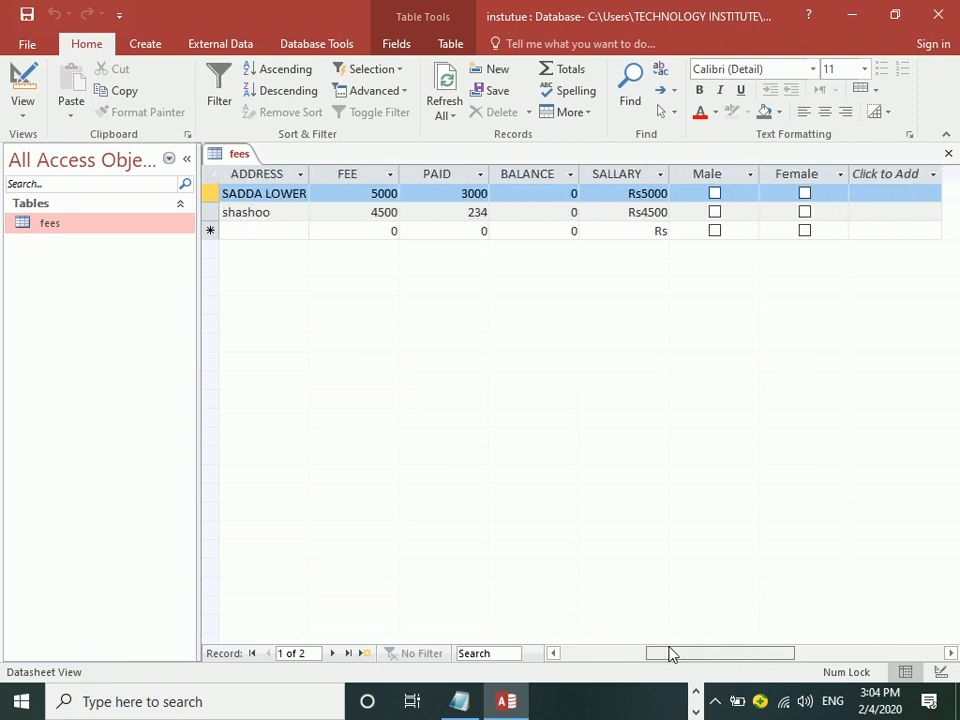
{"action": "left_click", "coordinate": [714, 193]}
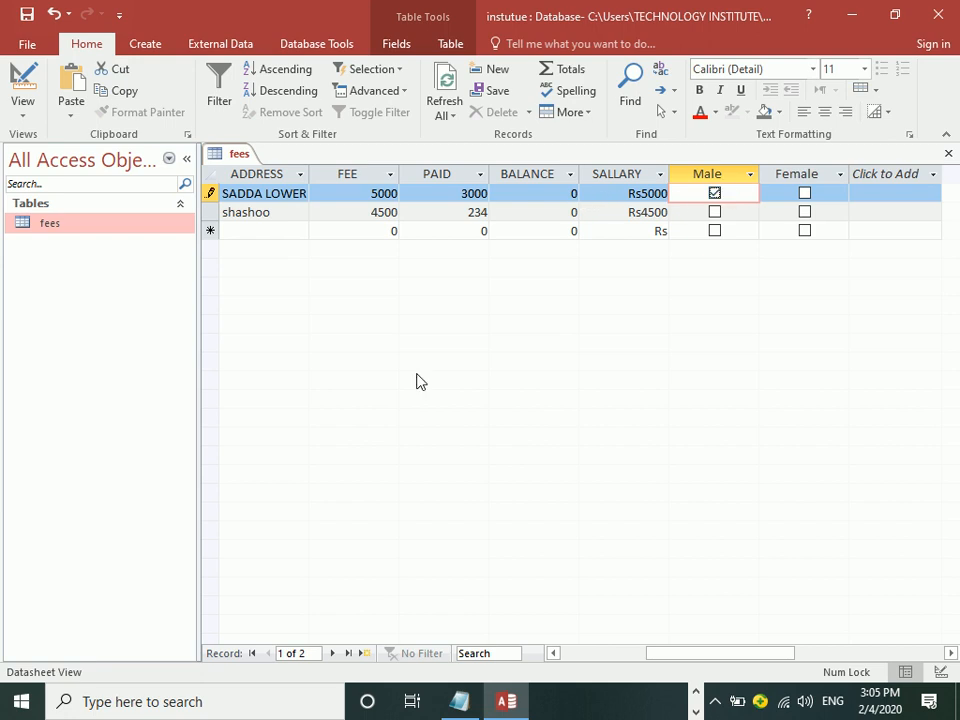
Step: Tick the Male checkbox for kamal's record and move on to the new record row
{"action": "key", "text": "Tab"}
{"action": "key", "text": "Tab"}
{"action": "key", "text": "Tab"}
{"action": "key", "text": "Tab"}
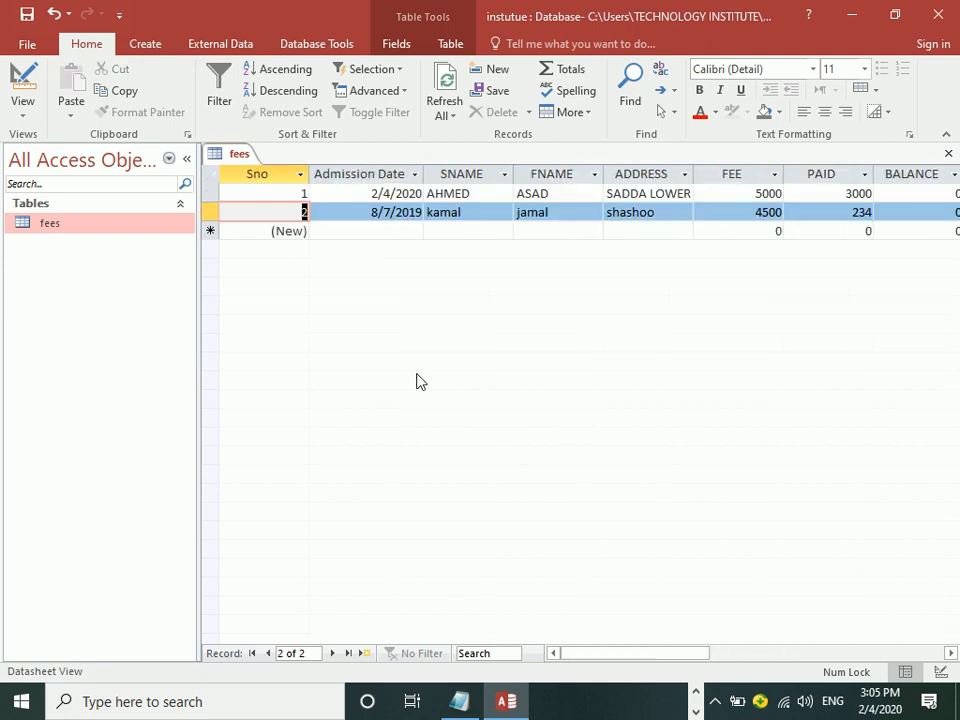
{"action": "key", "text": "Tab"}
{"action": "key", "text": "Tab"}
{"action": "key", "text": "Tab"}
{"action": "key", "text": "Tab"}
{"action": "key", "text": "Tab"}
{"action": "key", "text": "Tab"}
{"action": "key", "text": "Tab"}
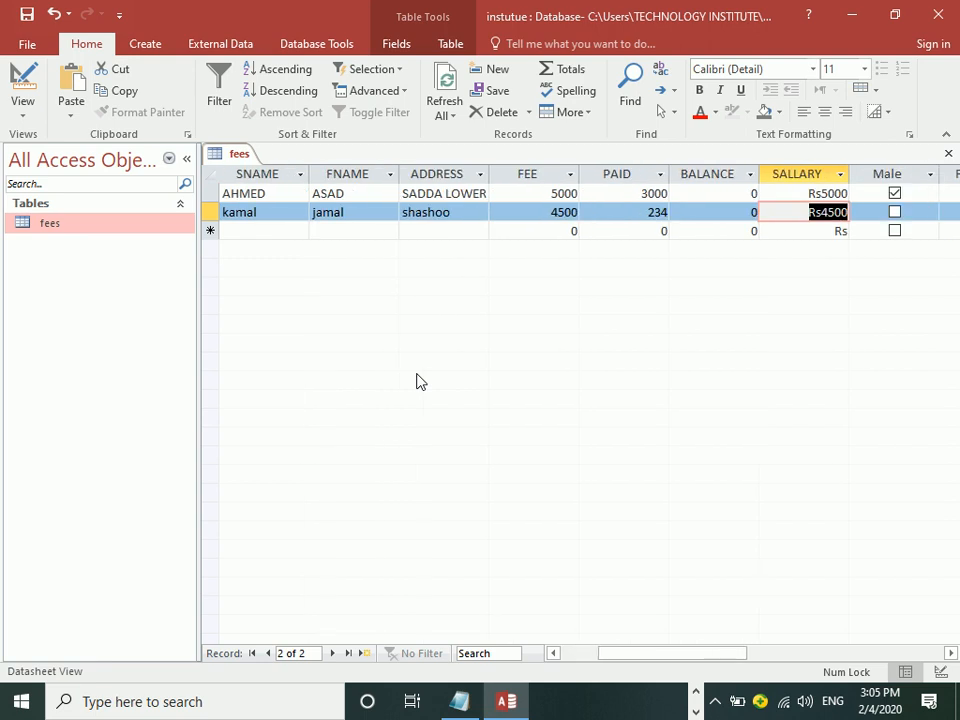
{"action": "key", "text": "Tab"}
{"action": "key", "text": "Tab"}
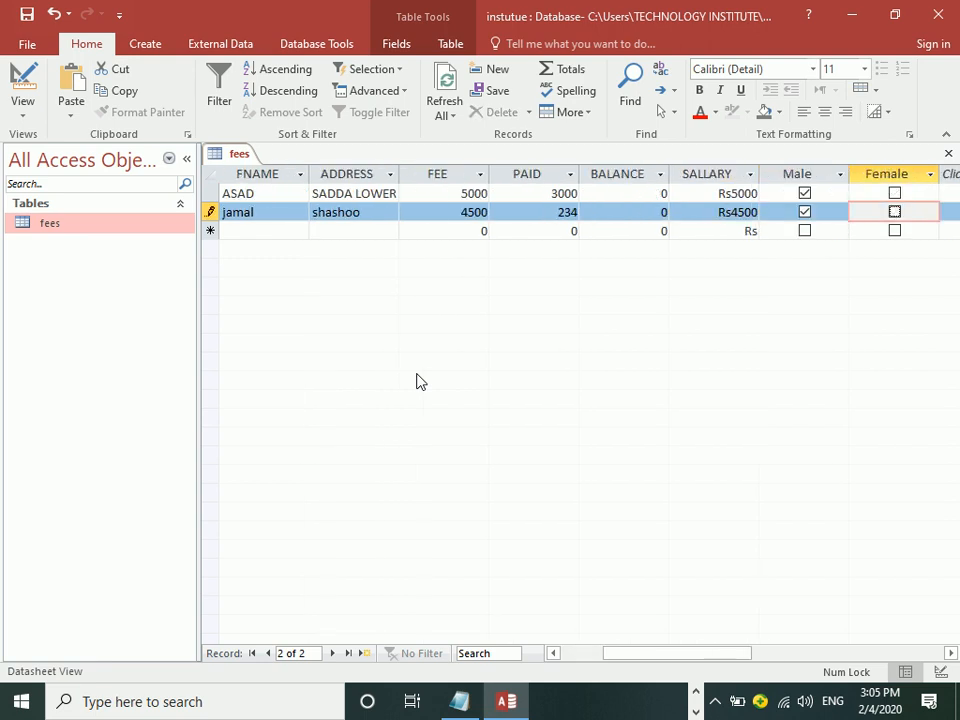
{"action": "key", "text": "Tab"}
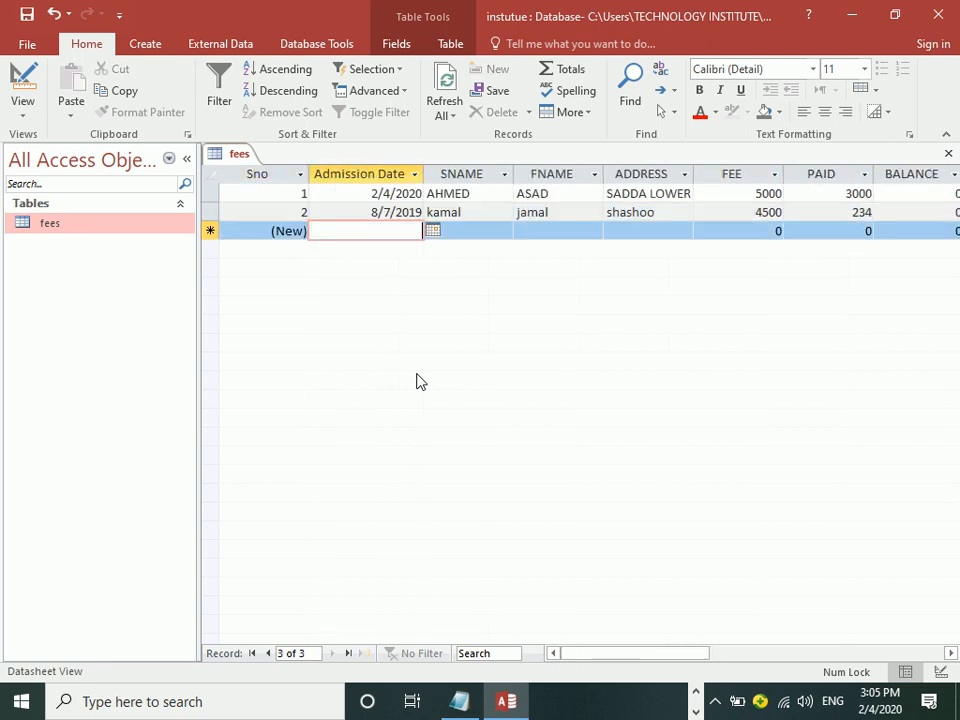
{"action": "key", "text": "ctrl+semicolon"}
{"action": "key", "text": "Tab"}
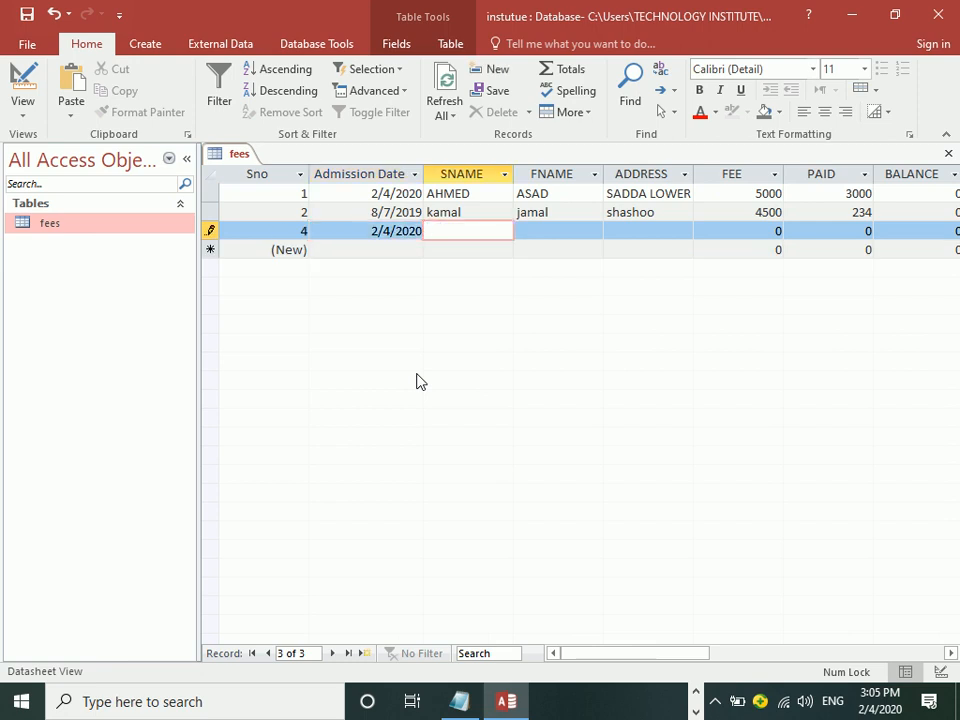
{"action": "type", "text": "shazia"}
{"action": "key", "text": "Tab"}
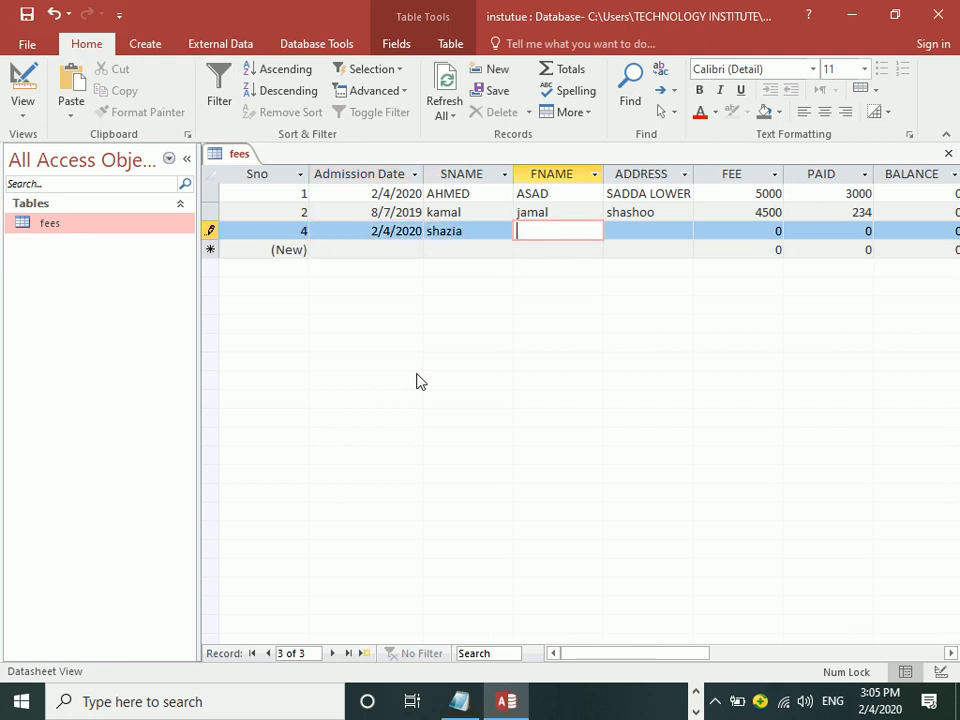
{"action": "type", "text": "salman"}
{"action": "key", "text": "Tab"}
{"action": "type", "text": "sadda"}
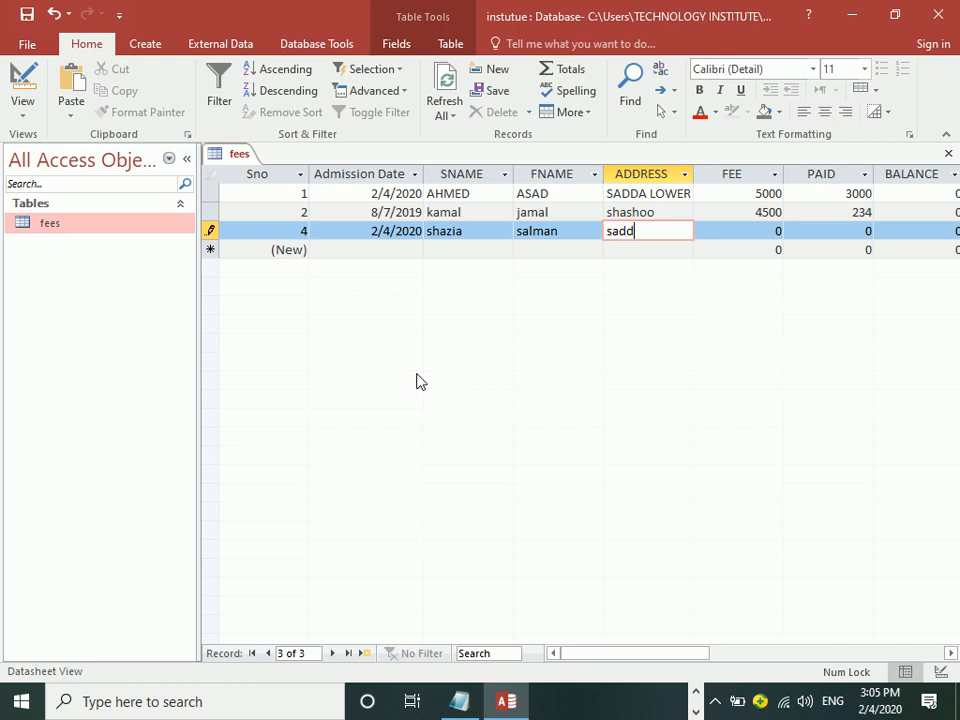
{"action": "key", "text": "Tab"}
{"action": "type", "text": "5000"}
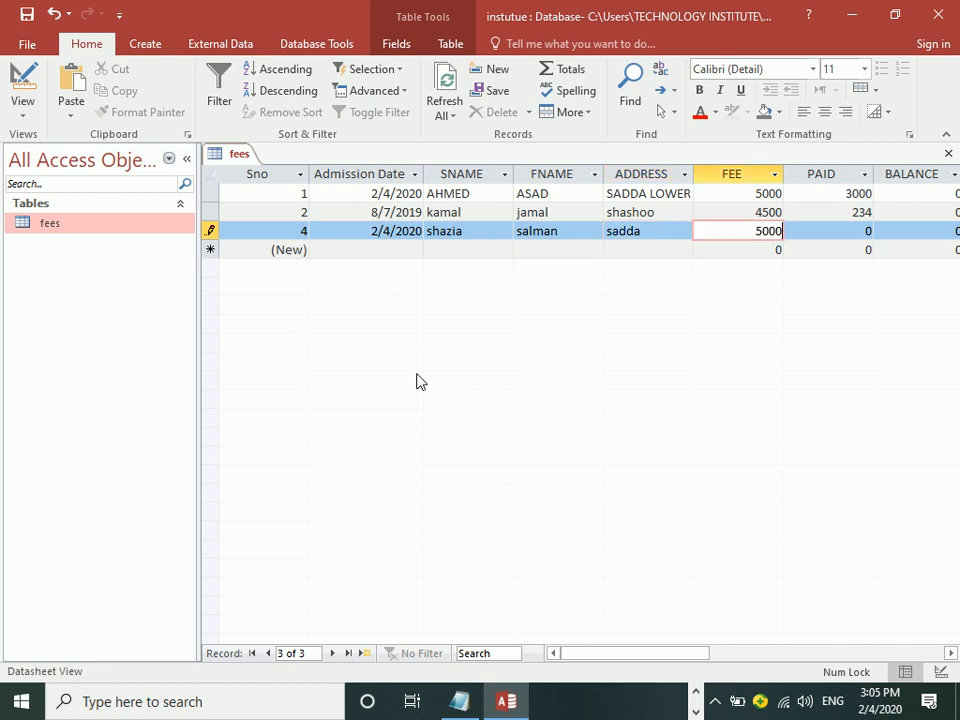
{"action": "key", "text": "Tab"}
{"action": "type", "text": "400"}
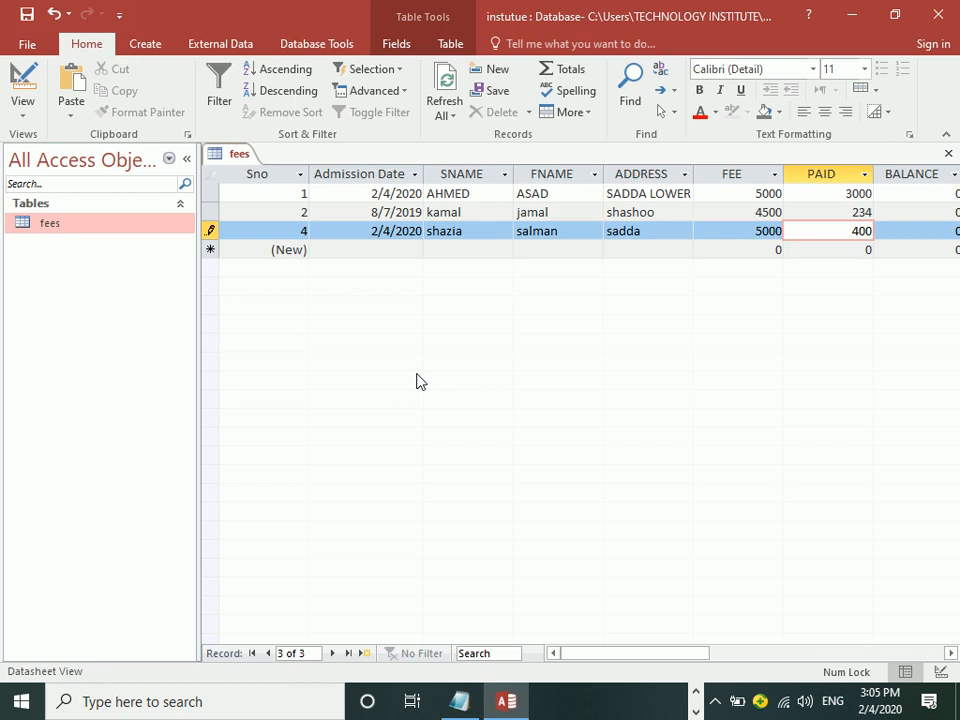
Step: Enter shazia's salary as 35000, mark her Female, and return to her record
{"action": "key", "text": "Tab"}
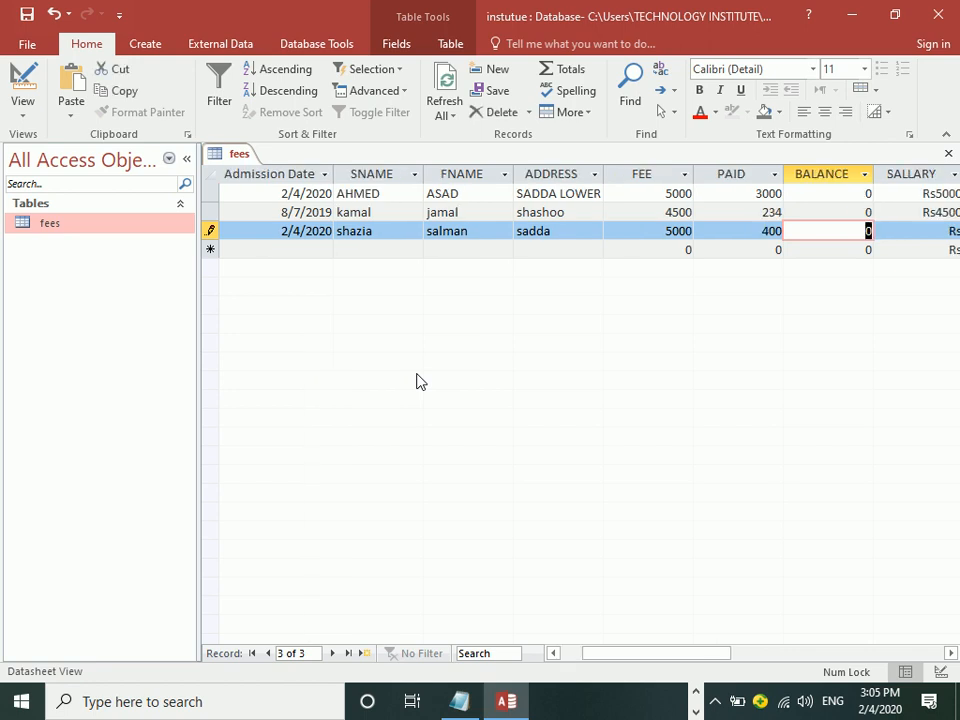
{"action": "key", "text": "Tab"}
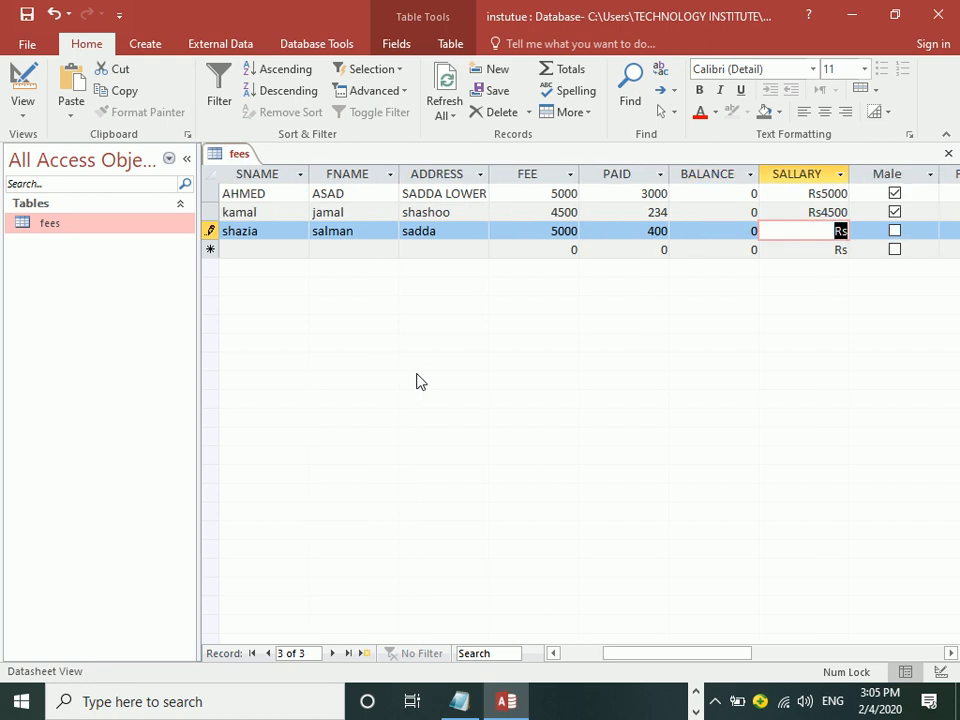
{"action": "type", "text": "000"}
{"action": "key", "text": "Tab"}
{"action": "key", "text": "Tab"}
{"action": "key", "text": "space"}
{"action": "key", "text": "Tab"}
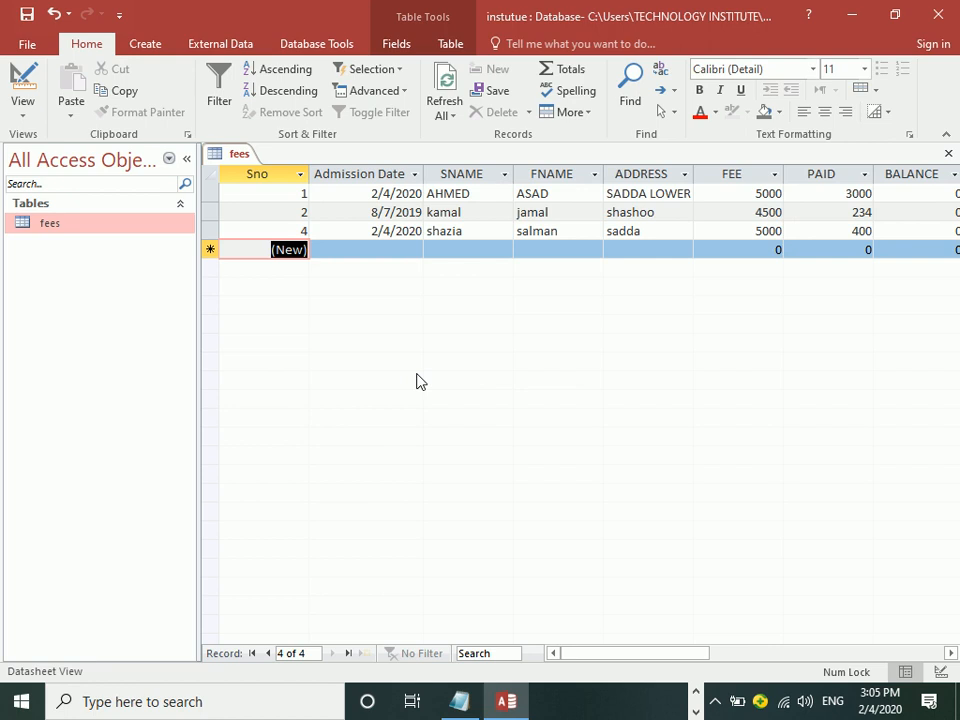
{"action": "key", "text": "Tab"}
{"action": "key", "text": "Tab"}
{"action": "key", "text": "Tab"}
{"action": "key", "text": "Tab"}
{"action": "key", "text": "Tab"}
{"action": "key", "text": "Tab"}
{"action": "key", "text": "Tab"}
{"action": "key", "text": "Tab"}
{"action": "key", "text": "Tab"}
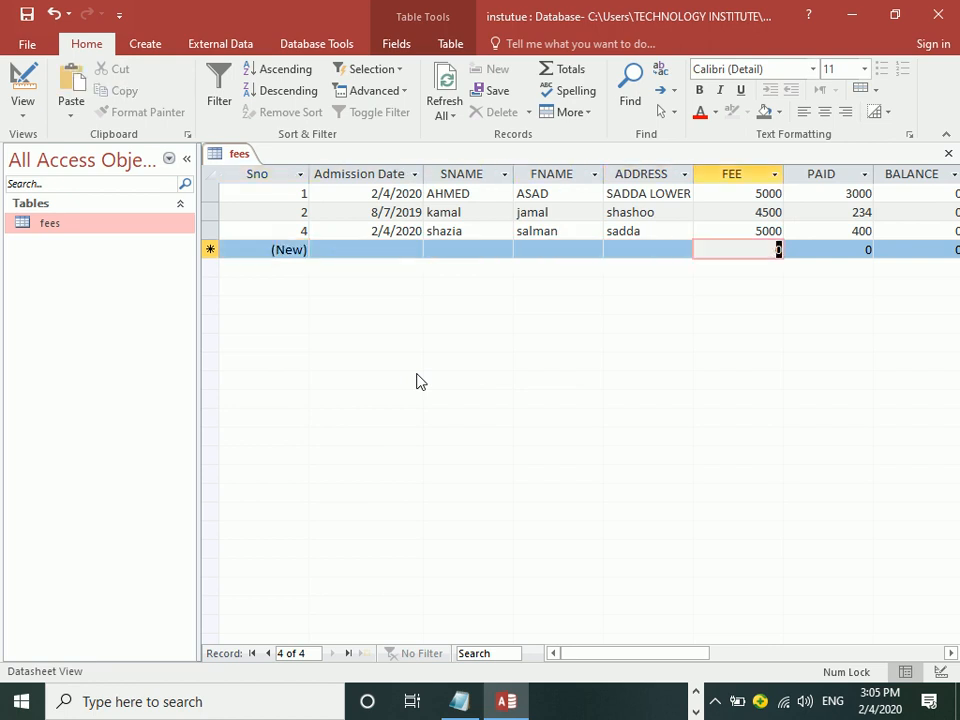
{"action": "key", "text": "shift+Tab"}
{"action": "key", "text": "shift+Tab"}
{"action": "key", "text": "shift+Tab"}
{"action": "key", "text": "shift+Tab"}
{"action": "key", "text": "shift+Tab"}
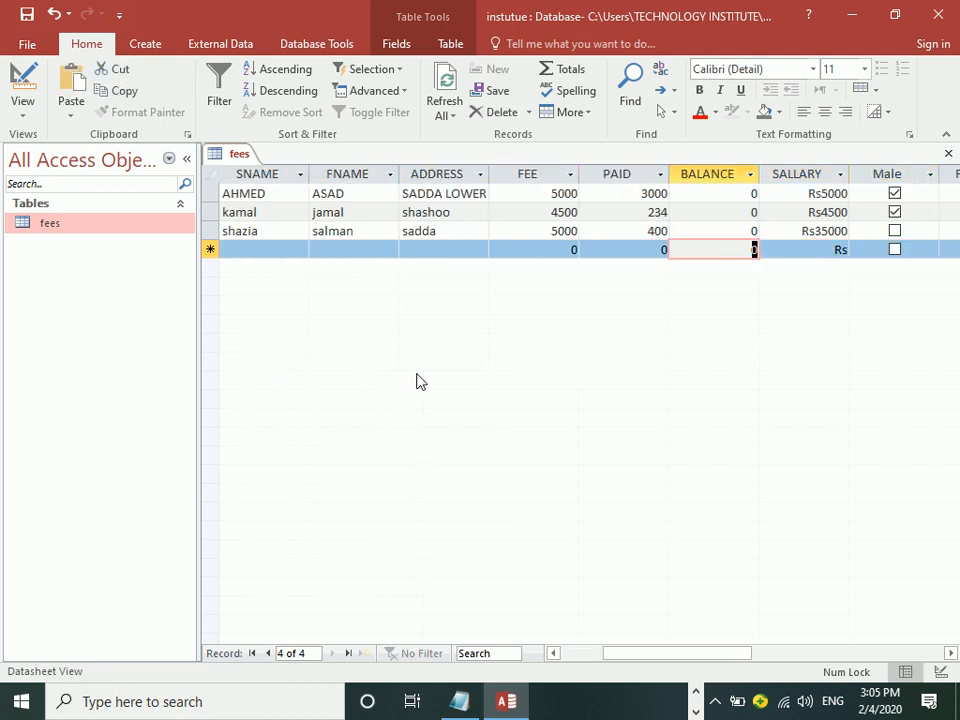
{"action": "key", "text": "Tab"}
{"action": "key", "text": "Tab"}
{"action": "key", "text": "Tab"}
{"action": "key", "text": "Tab"}
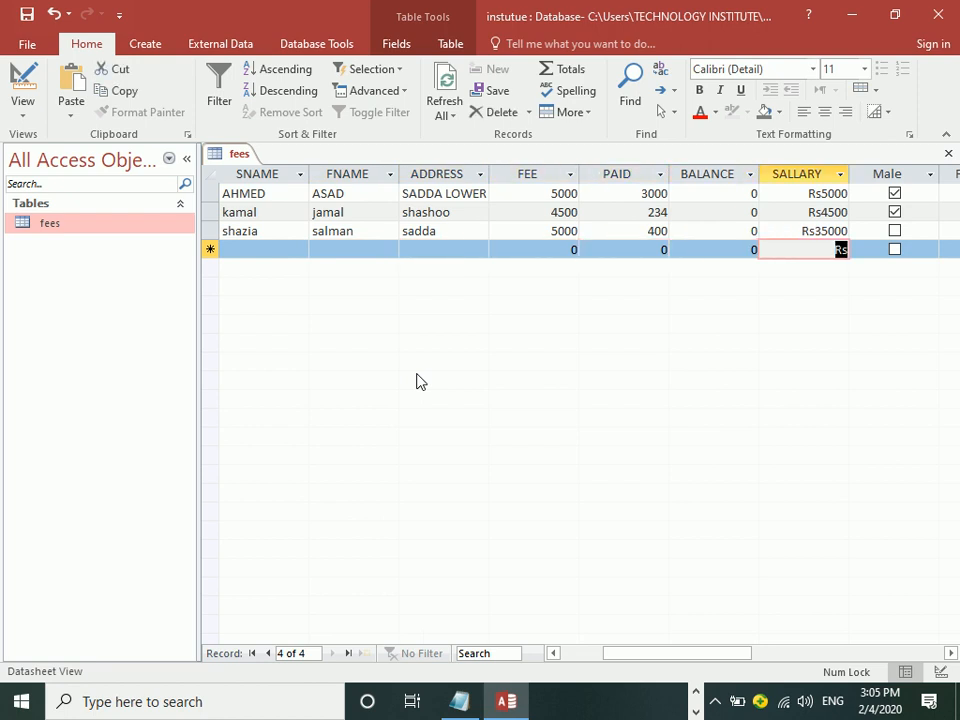
{"action": "key", "text": "shift+Tab"}
{"action": "key", "text": "shift+Tab"}
{"action": "key", "text": "shift+Tab"}
{"action": "key", "text": "shift+Tab"}
{"action": "key", "text": "shift+Tab"}
{"action": "key", "text": "shift+Tab"}
{"action": "key", "text": "shift+Tab"}
{"action": "key", "text": "shift+Tab"}
{"action": "key", "text": "shift+Tab"}
{"action": "key", "text": "shift+Tab"}
{"action": "key", "text": "shift+Tab"}
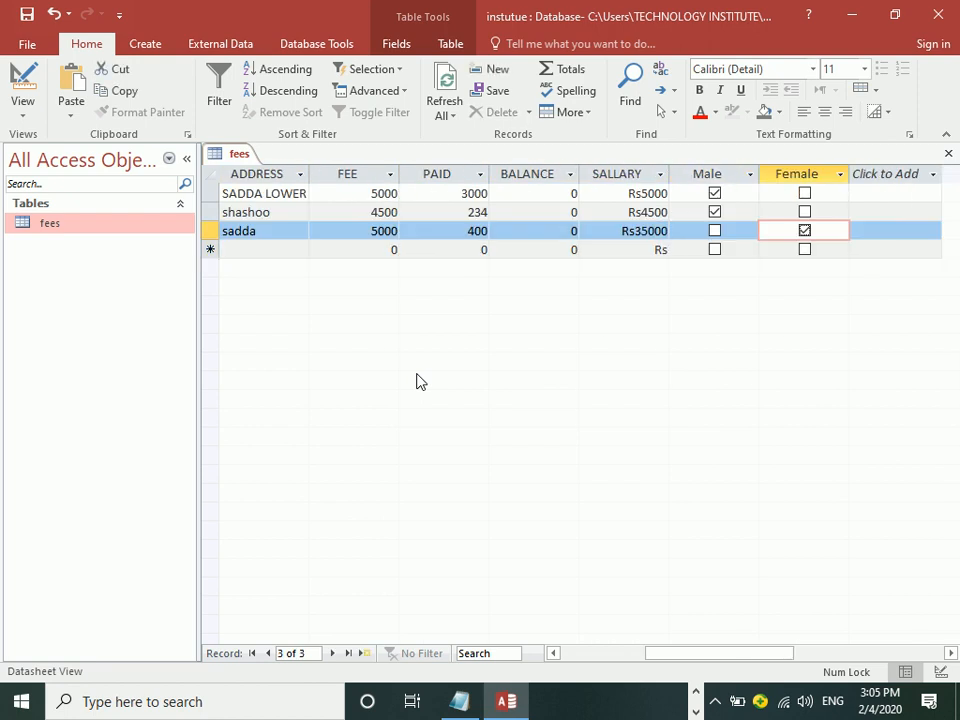
{"action": "key", "text": "shift+Tab"}
{"action": "key", "text": "shift+Tab"}
{"action": "key", "text": "shift+Tab"}
{"action": "key", "text": "shift+Tab"}
{"action": "key", "text": "shift+Tab"}
{"action": "key", "text": "shift+Tab"}
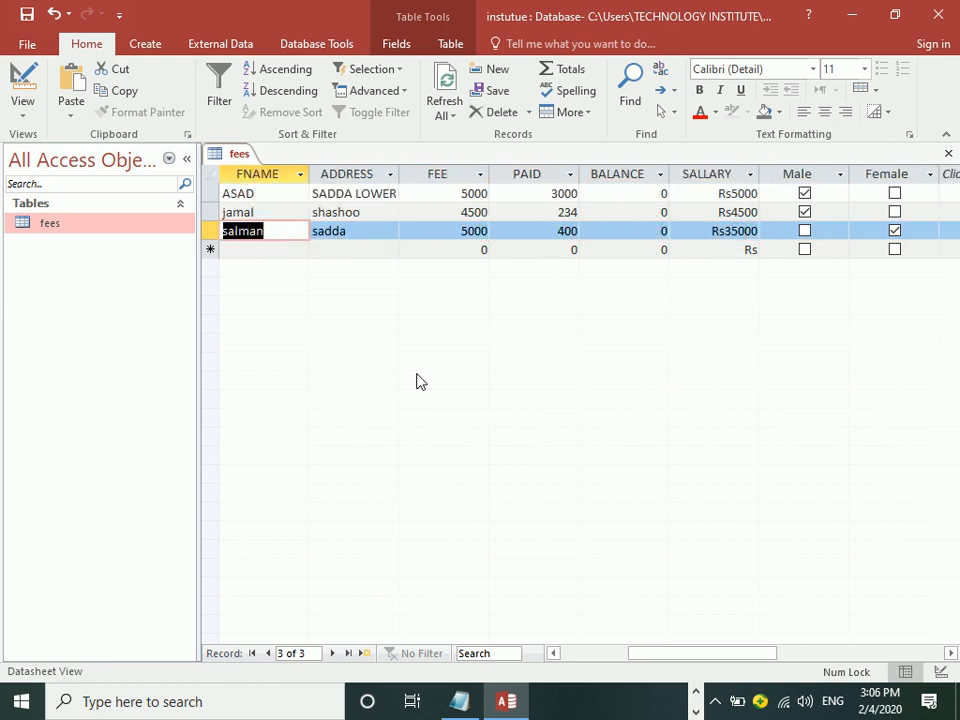
Step: In Design view, add a Photo field of type OLE Object below Female, then return to Datasheet View
{"action": "left_click", "coordinate": [22, 80]}
{"action": "left_click", "coordinate": [484, 372]}
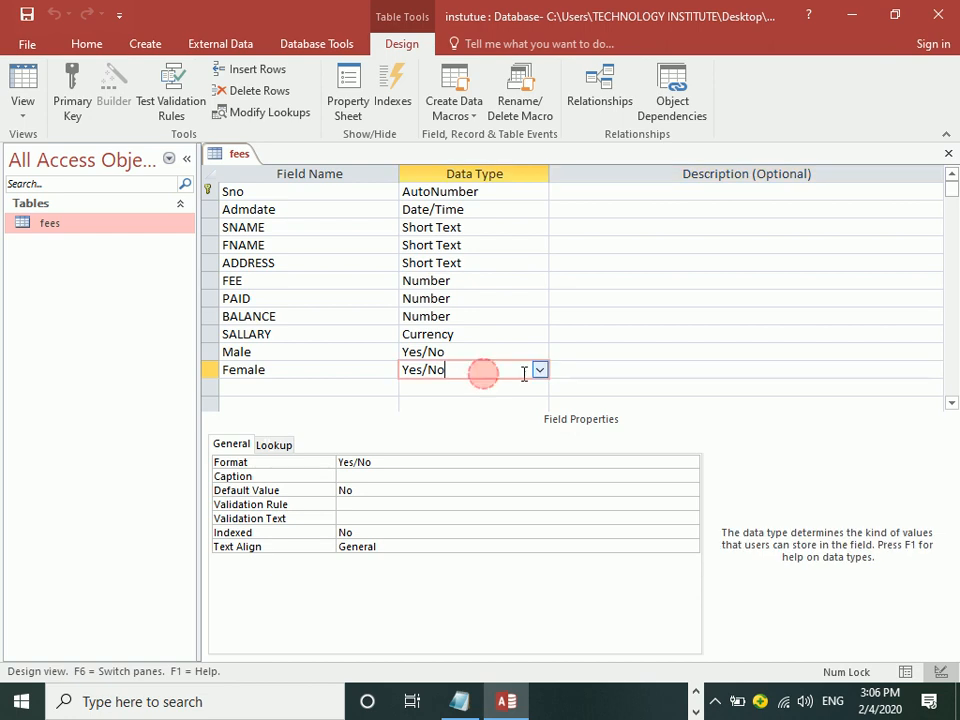
{"action": "left_click", "coordinate": [540, 372]}
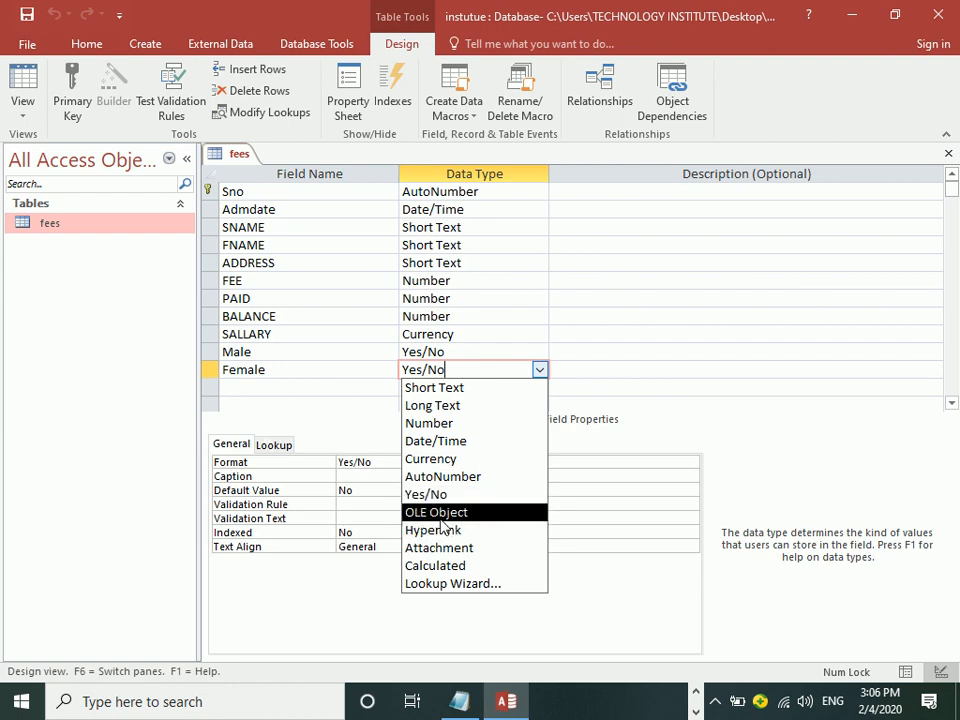
{"action": "left_click", "coordinate": [279, 392]}
{"action": "type", "text": "phos"}
{"action": "key", "text": "BackSpace"}
{"action": "key", "text": "BackSpace"}
{"action": "key", "text": "BackSpace"}
{"action": "key", "text": "BackSpace"}
{"action": "type", "text": "Photo"}
{"action": "key", "text": "Tab"}
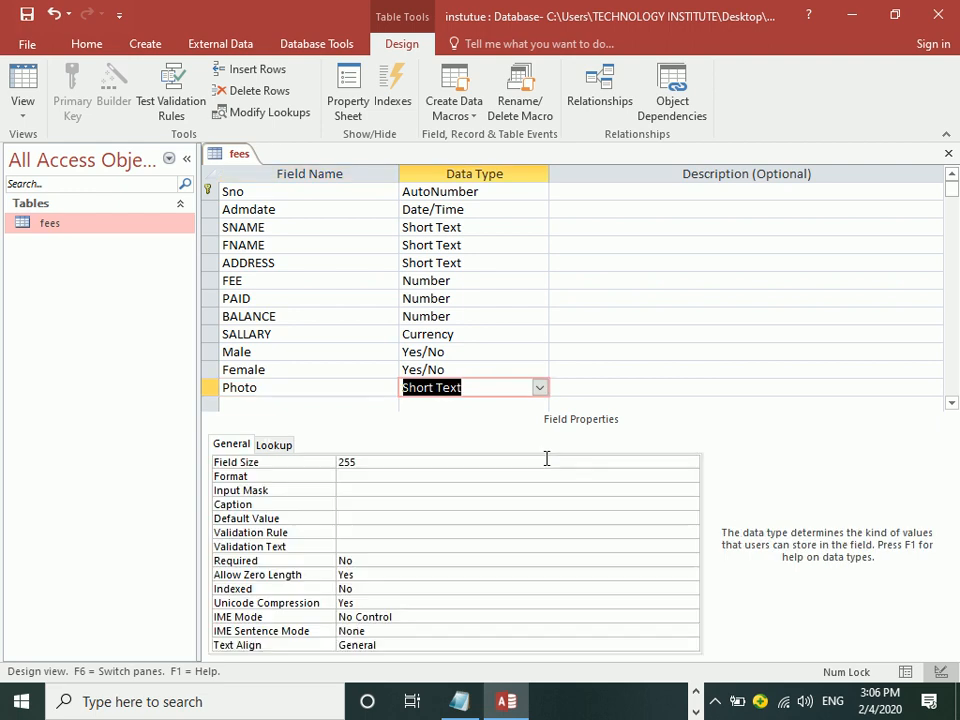
{"action": "type", "text": "oLE Object"}
{"action": "key", "text": "Tab"}
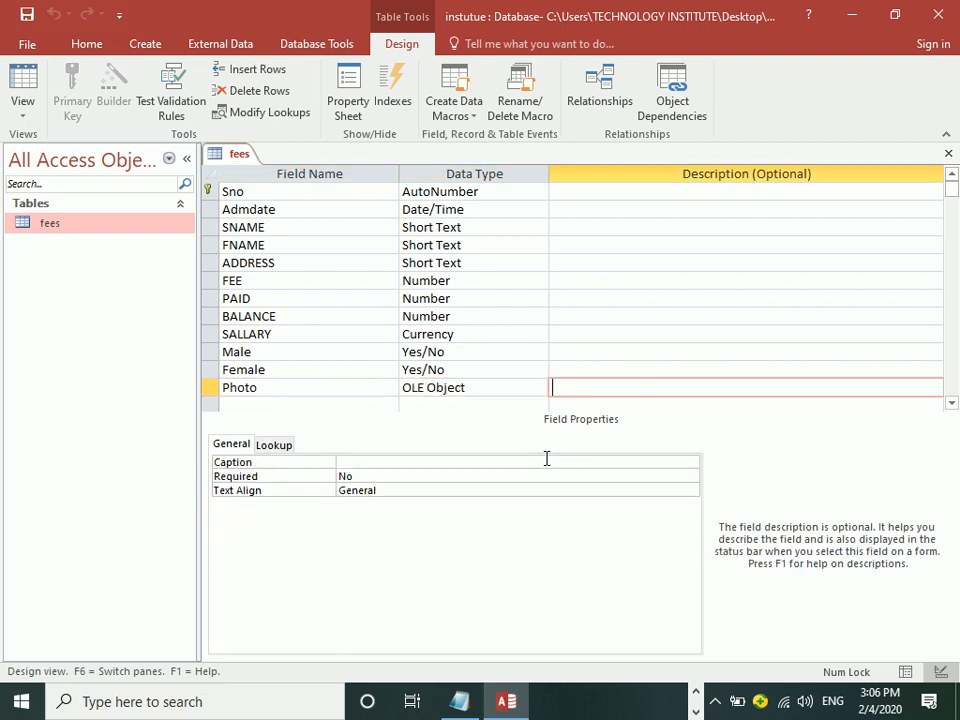
{"action": "left_click", "coordinate": [28, 86]}
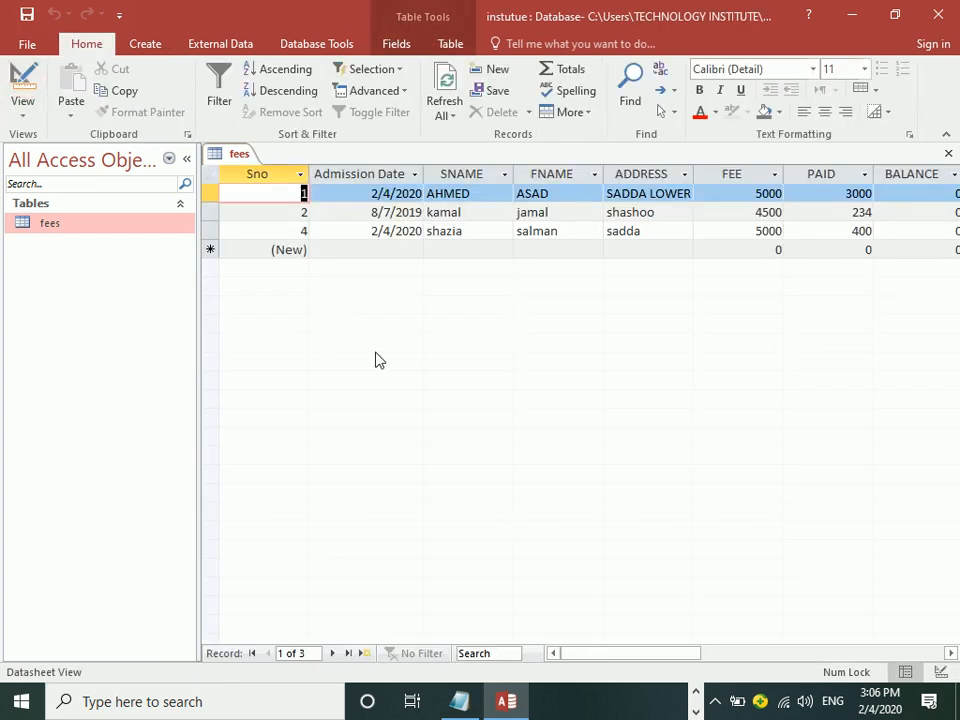
Step: Open Insert Object for the first student's Photo cell and choose Create from File
{"action": "left_click_drag", "start_coordinate": [606, 654], "coordinate": [748, 656]}
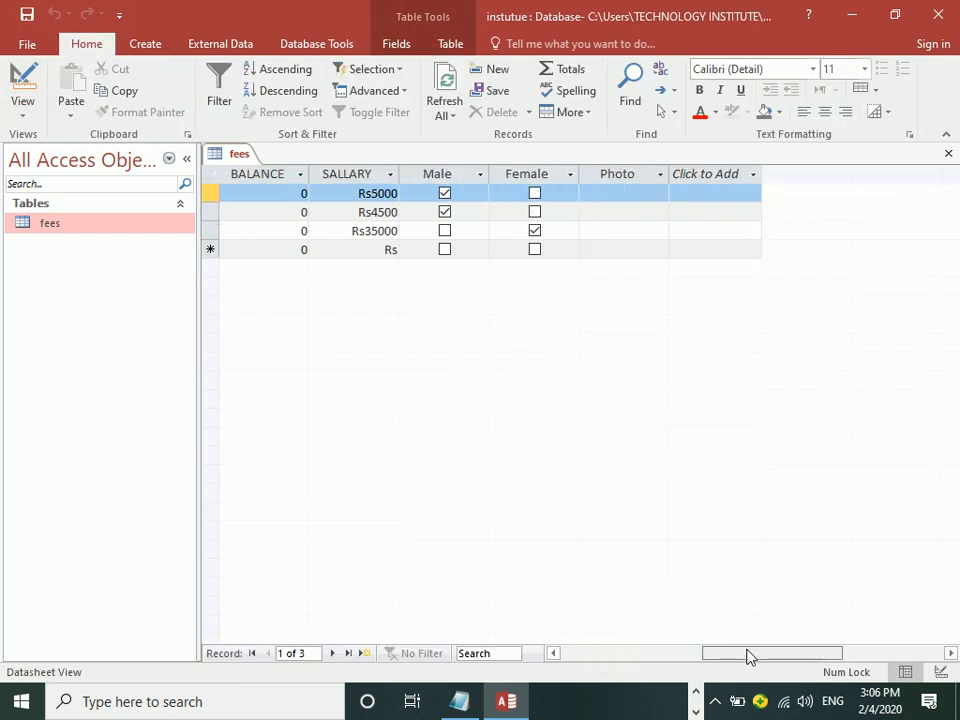
{"action": "left_click", "coordinate": [613, 199]}
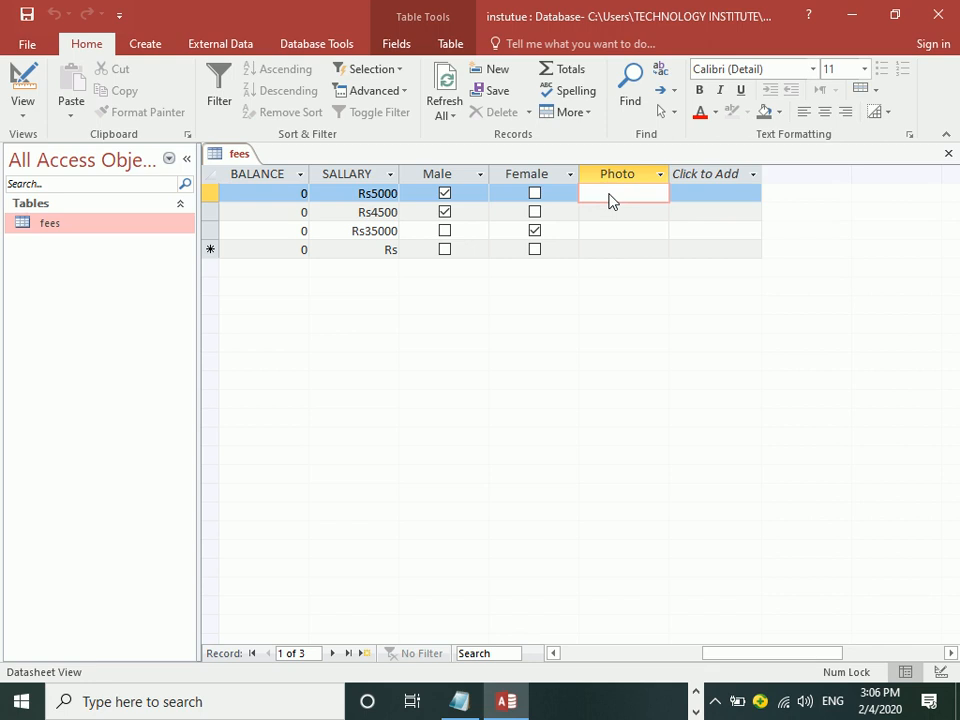
{"action": "right_click", "coordinate": [612, 199]}
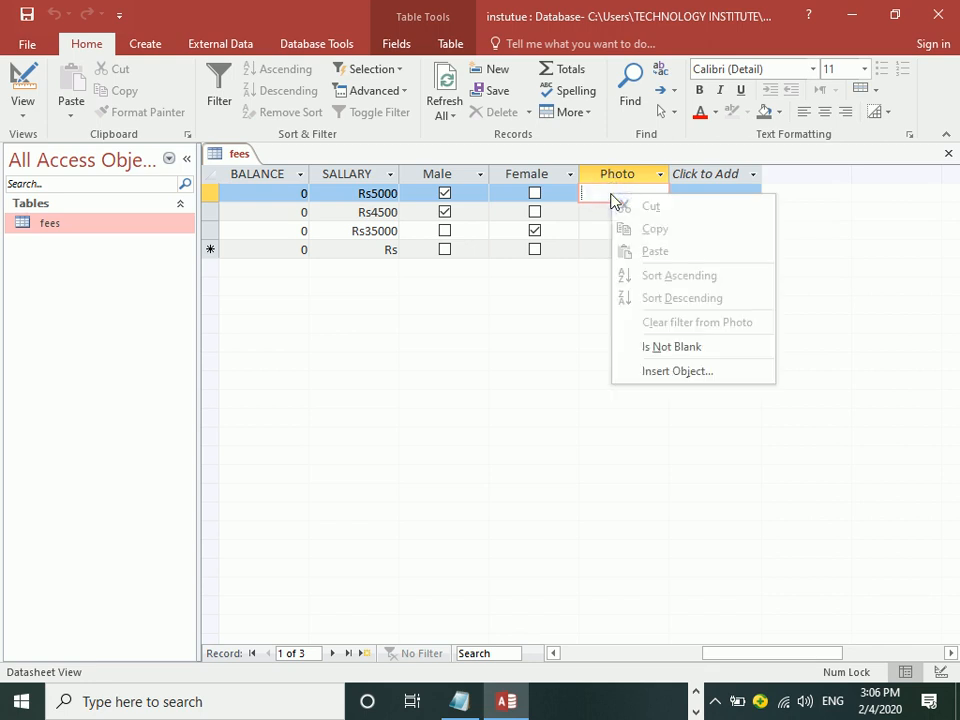
{"action": "left_click", "coordinate": [690, 373]}
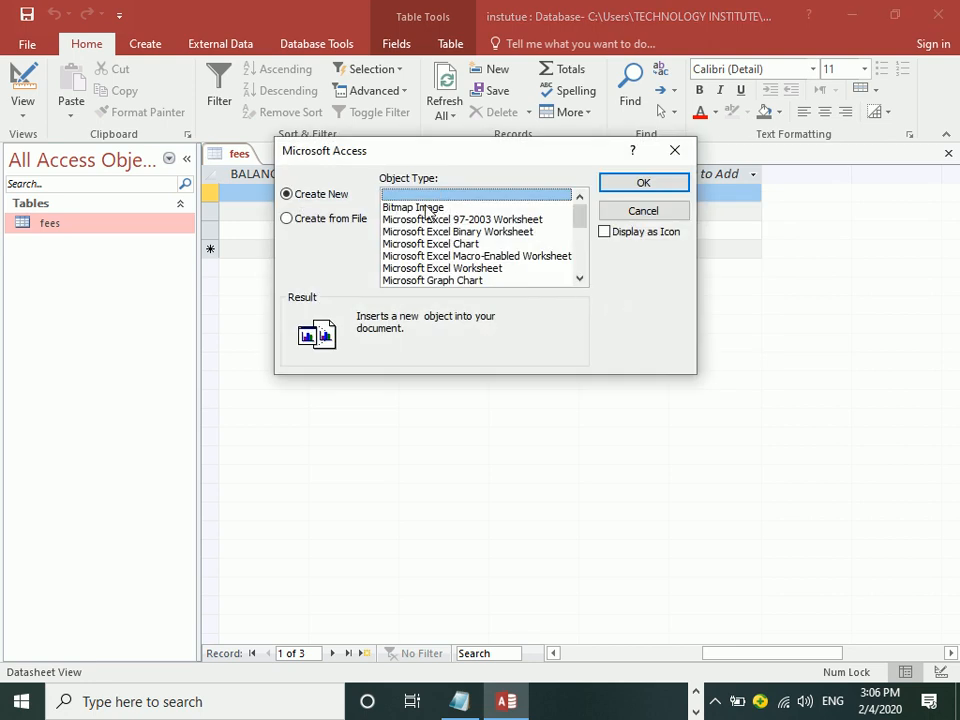
{"action": "left_click", "coordinate": [350, 223]}
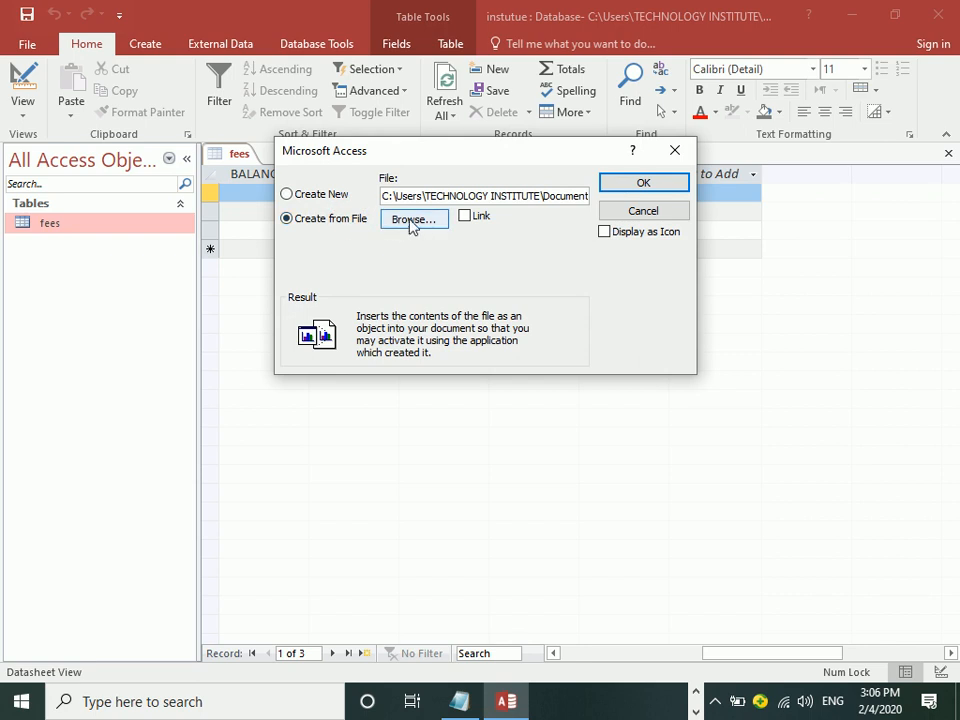
Step: Browse Create New object types like Bitmap Image and Excel objects, then return to Create from File
{"action": "left_click", "coordinate": [321, 194]}
{"action": "left_click", "coordinate": [434, 209]}
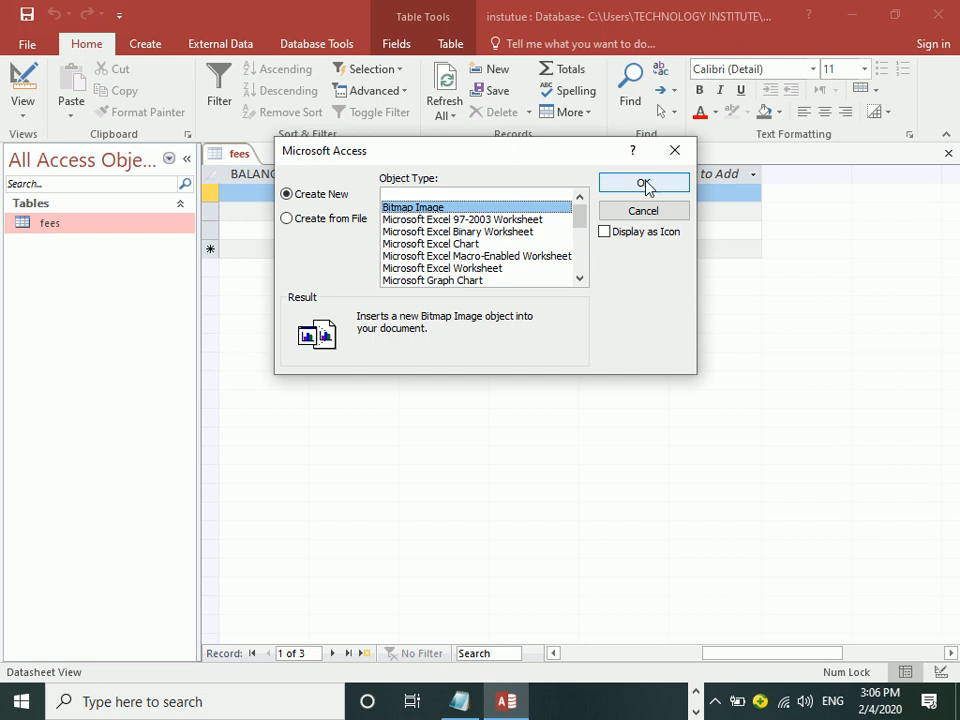
{"action": "left_click", "coordinate": [491, 218]}
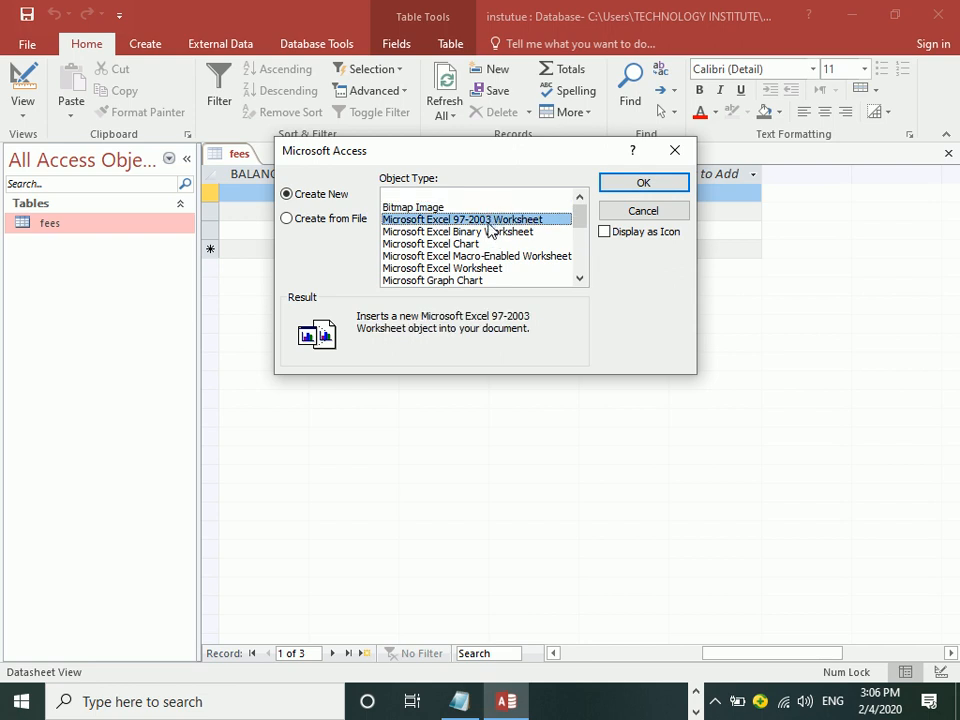
{"action": "left_click", "coordinate": [485, 231]}
{"action": "left_click", "coordinate": [467, 243]}
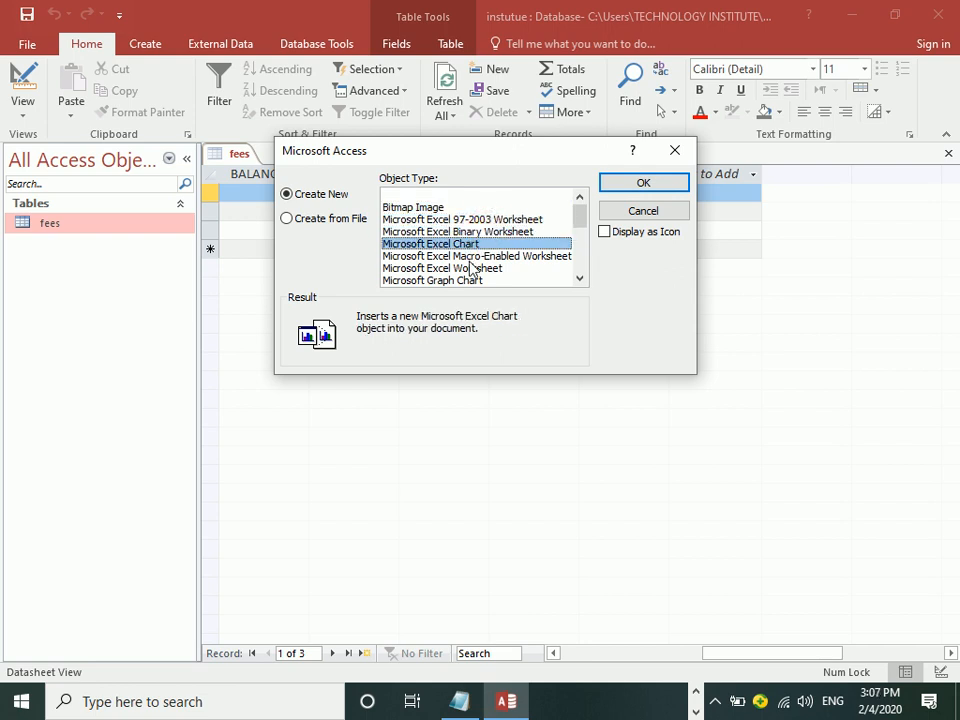
{"action": "left_click", "coordinate": [471, 257]}
{"action": "left_click", "coordinate": [489, 269]}
{"action": "left_click_drag", "start_coordinate": [580, 222], "coordinate": [590, 300]}
{"action": "scroll", "coordinate": [500, 250], "scroll_direction": "up", "scroll_amount": 5}
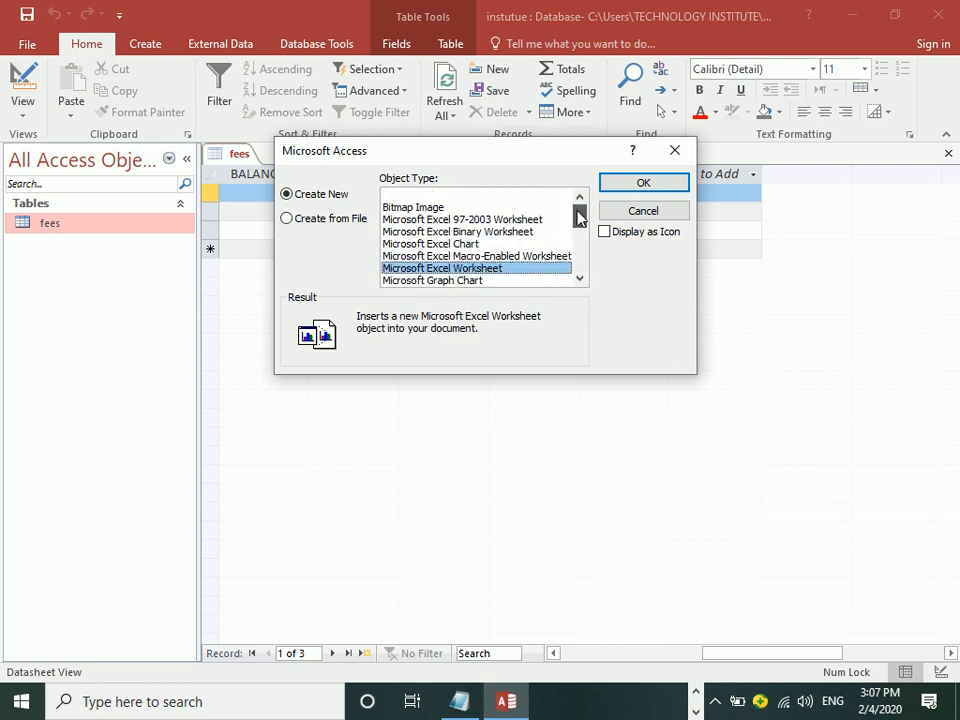
{"action": "left_click", "coordinate": [334, 218]}
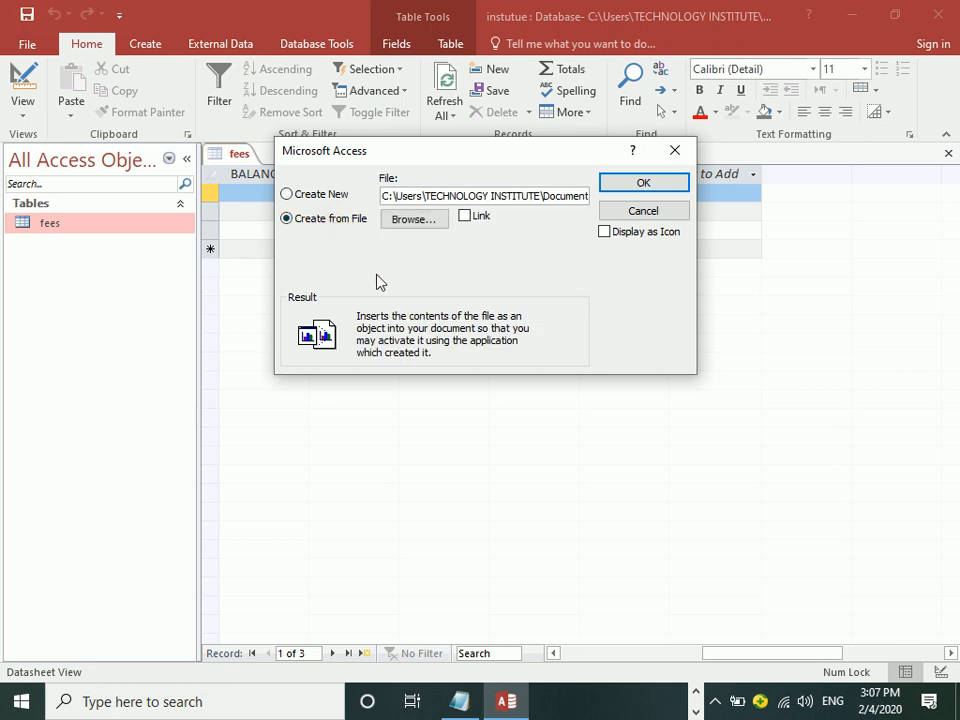
Step: Embed sd.png in the first record's Photo cell and open the package to view the picture
{"action": "left_click", "coordinate": [414, 220]}
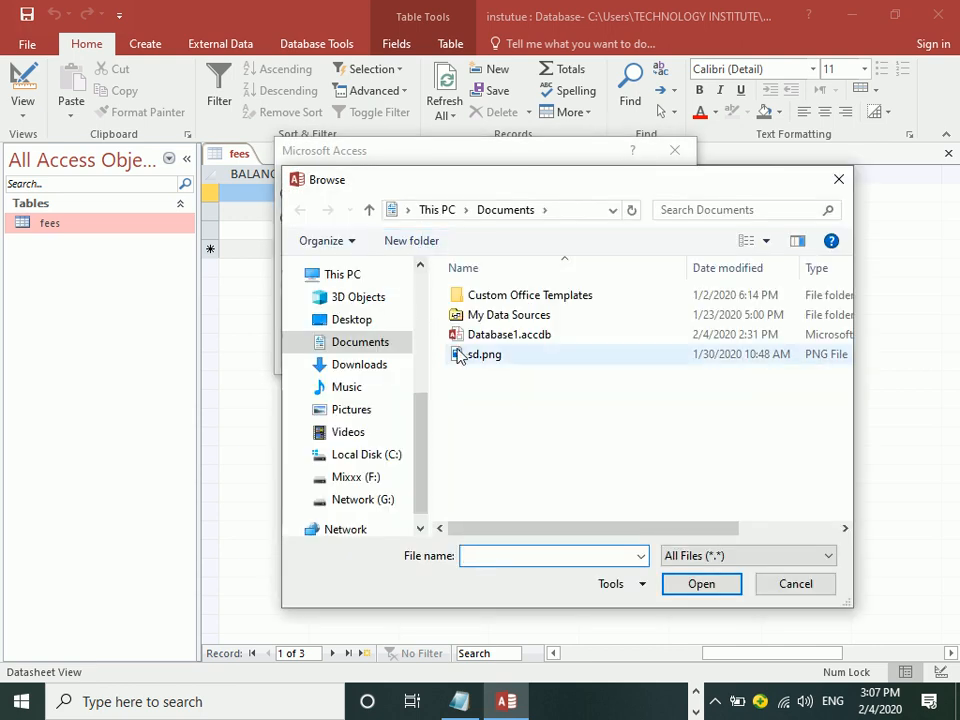
{"action": "left_click", "coordinate": [478, 356]}
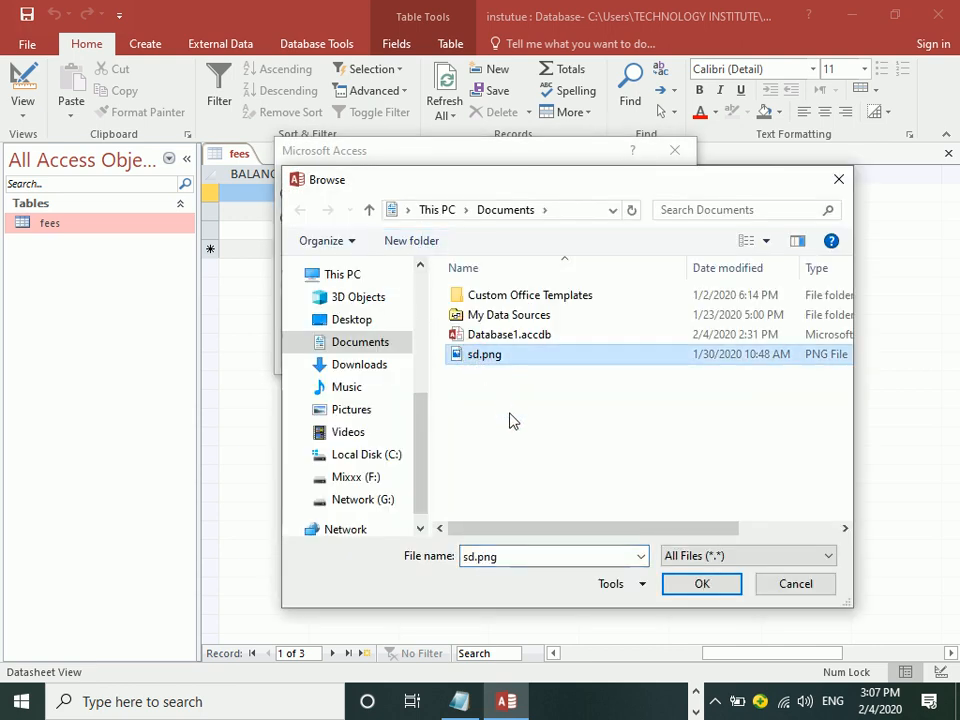
{"action": "left_click", "coordinate": [690, 585]}
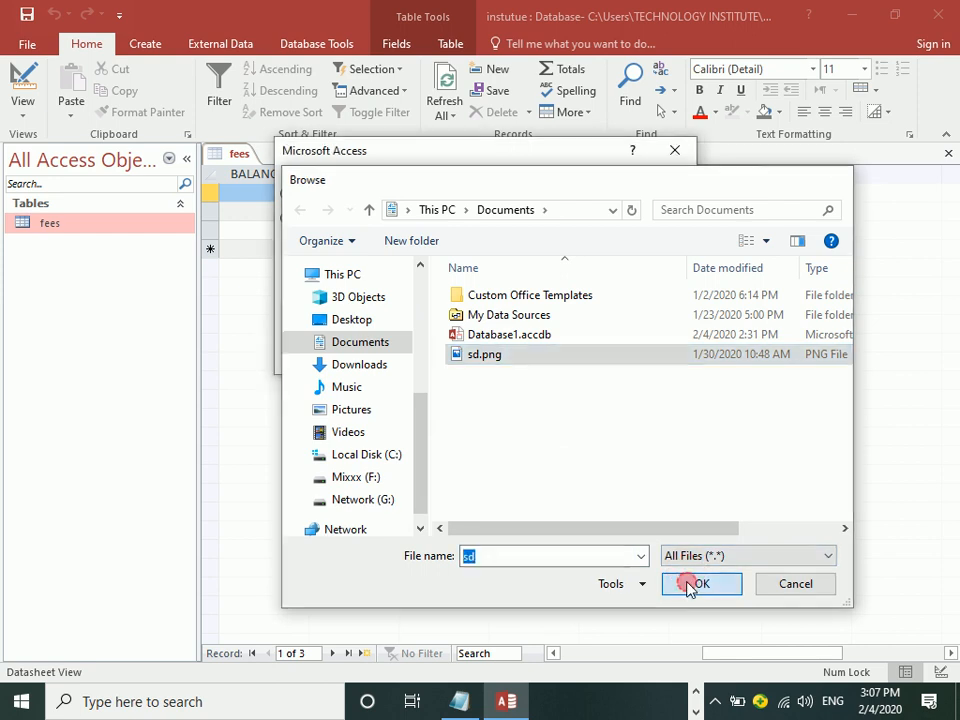
{"action": "left_click", "coordinate": [638, 183]}
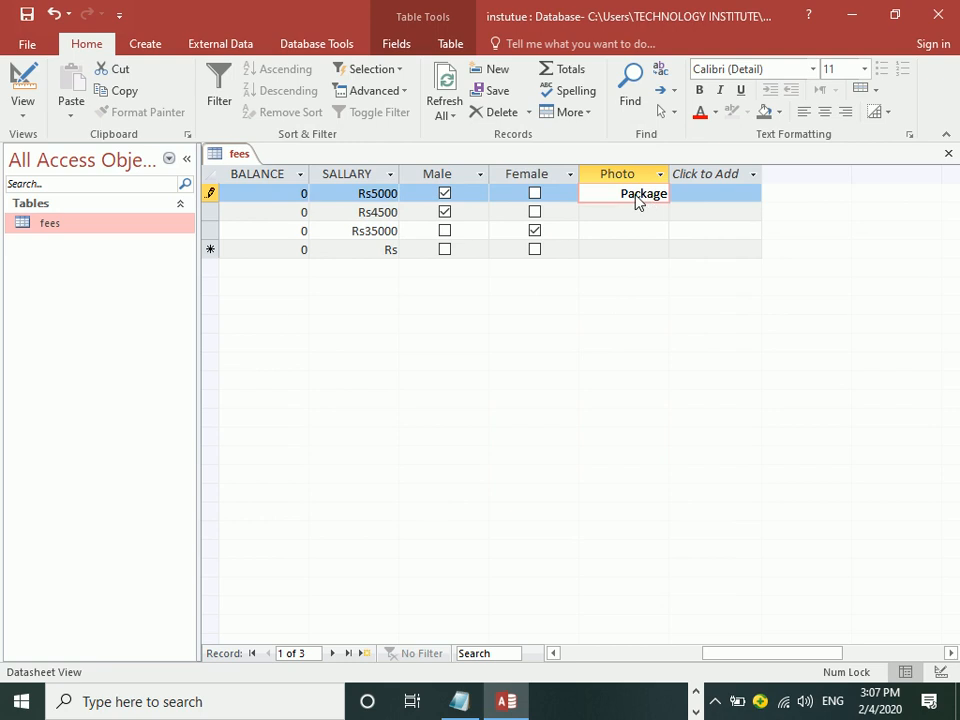
{"action": "left_click", "coordinate": [634, 194]}
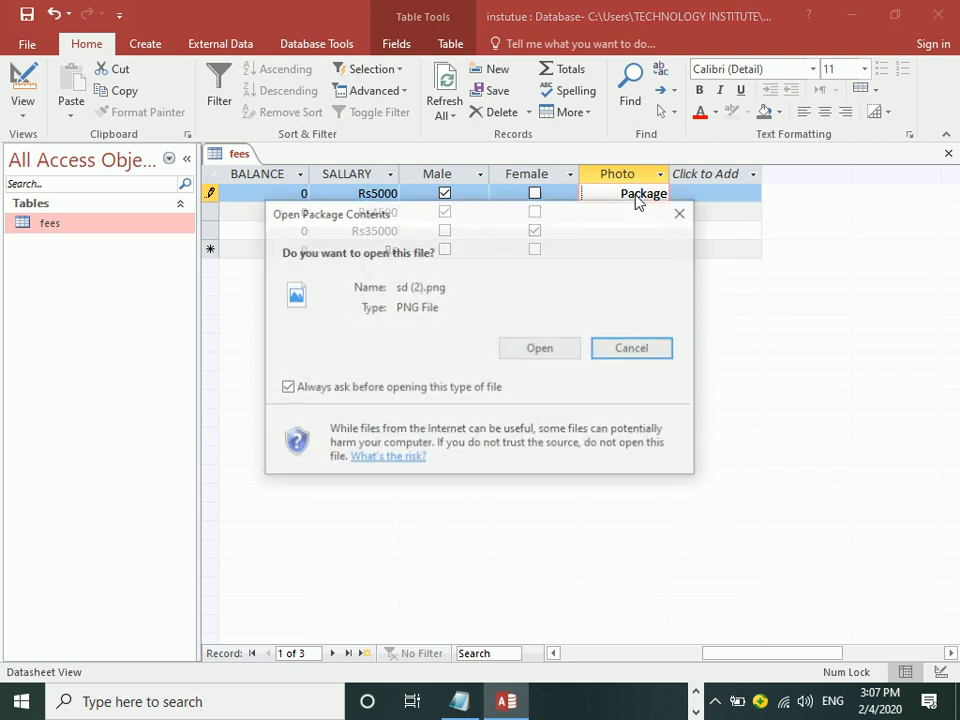
{"action": "left_click", "coordinate": [536, 350]}
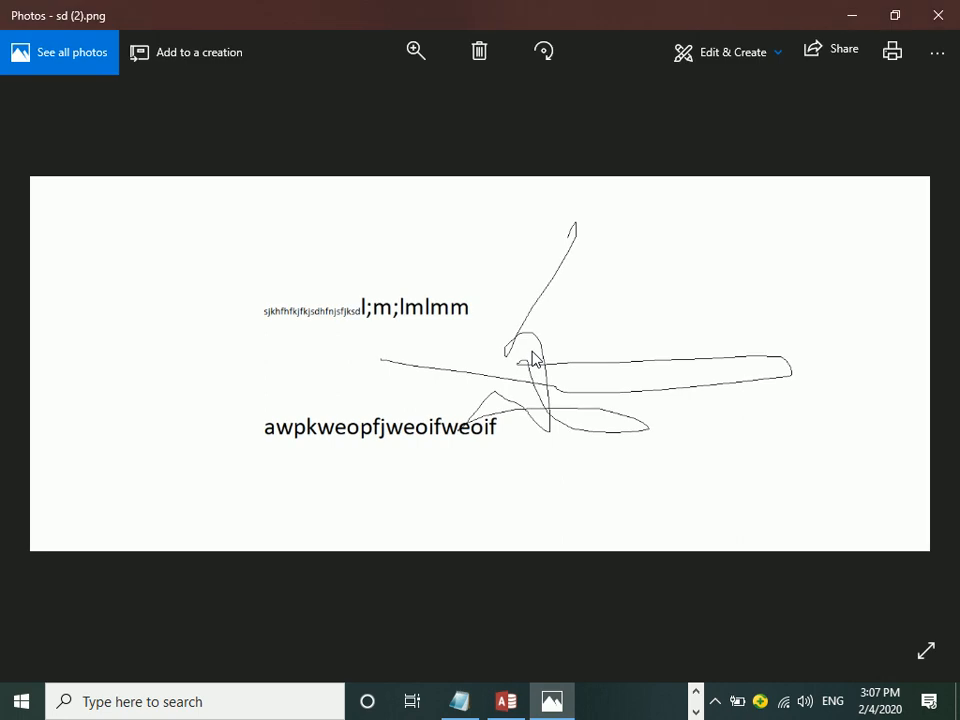
Step: Close the Photos viewer and move to the second record's Photo field
{"action": "left_click", "coordinate": [933, 20]}
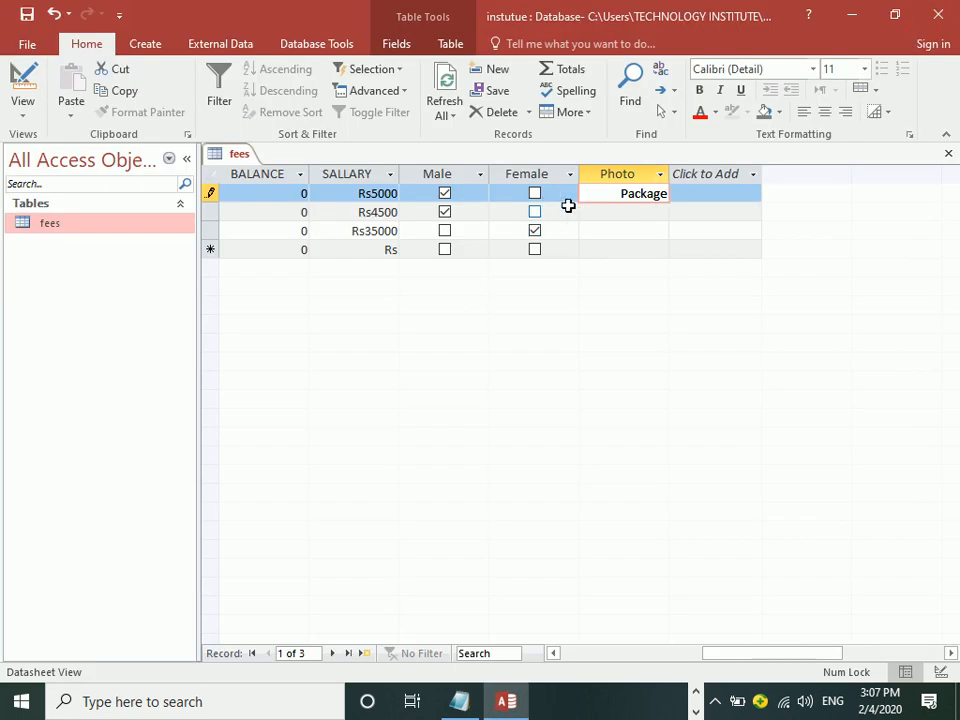
{"action": "key", "text": "Tab"}
{"action": "key", "text": "Tab"}
{"action": "key", "text": "Tab"}
{"action": "key", "text": "Tab"}
{"action": "key", "text": "Tab"}
{"action": "key", "text": "Tab"}
{"action": "key", "text": "Tab"}
{"action": "key", "text": "Tab"}
{"action": "key", "text": "Tab"}
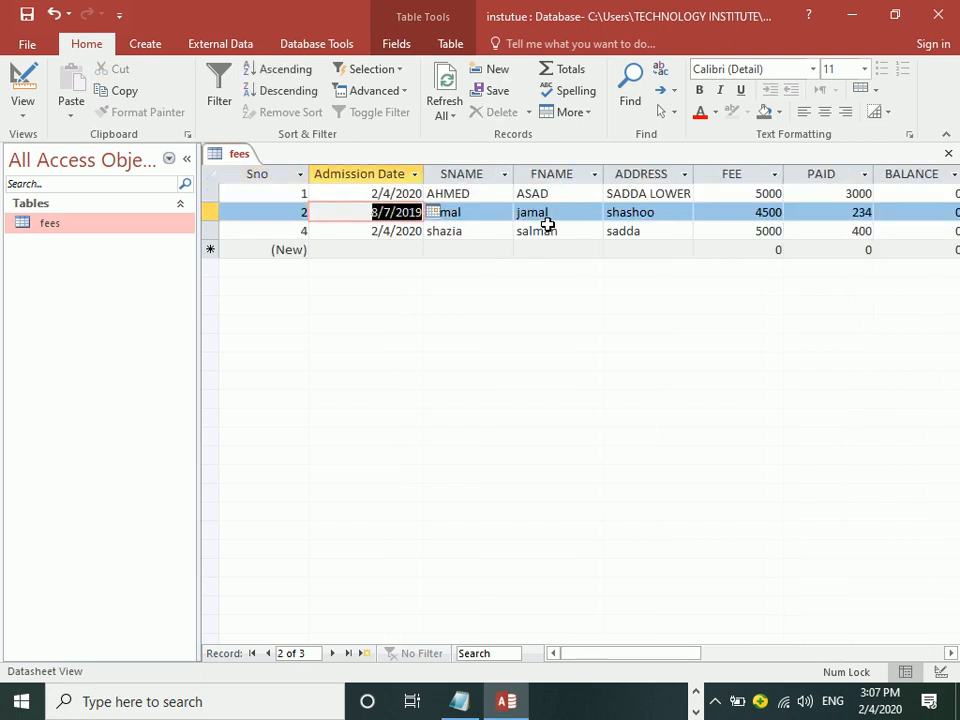
{"action": "key", "text": "Tab"}
{"action": "key", "text": "Tab"}
{"action": "key", "text": "Tab"}
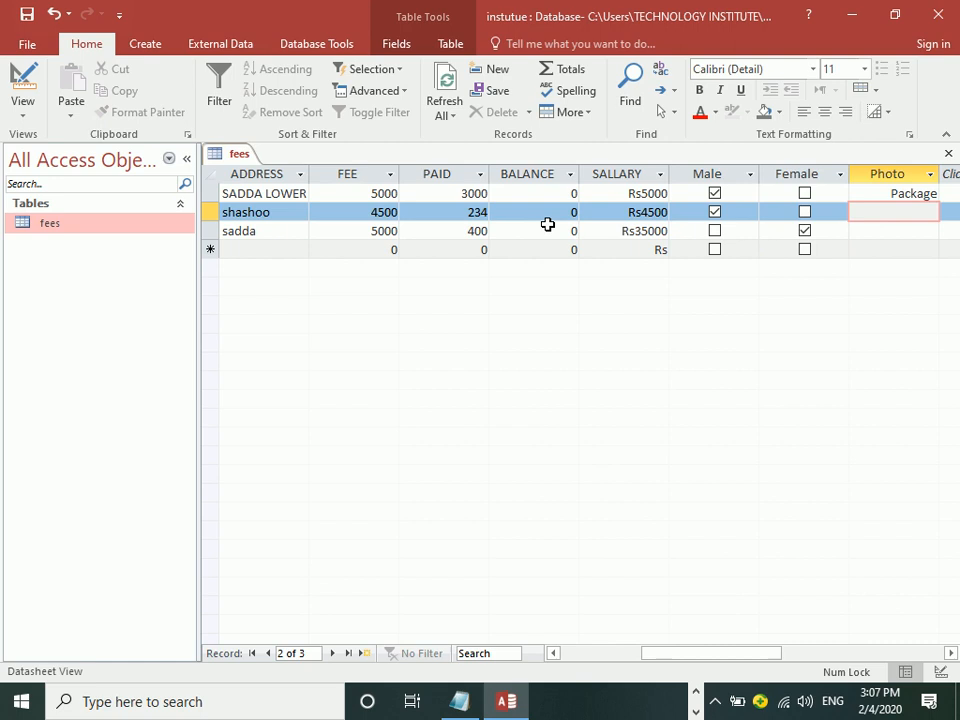
Step: Embed the portrait jpg from Downloads in record 2's Photo cell, then open and close it
{"action": "right_click", "coordinate": [920, 216]}
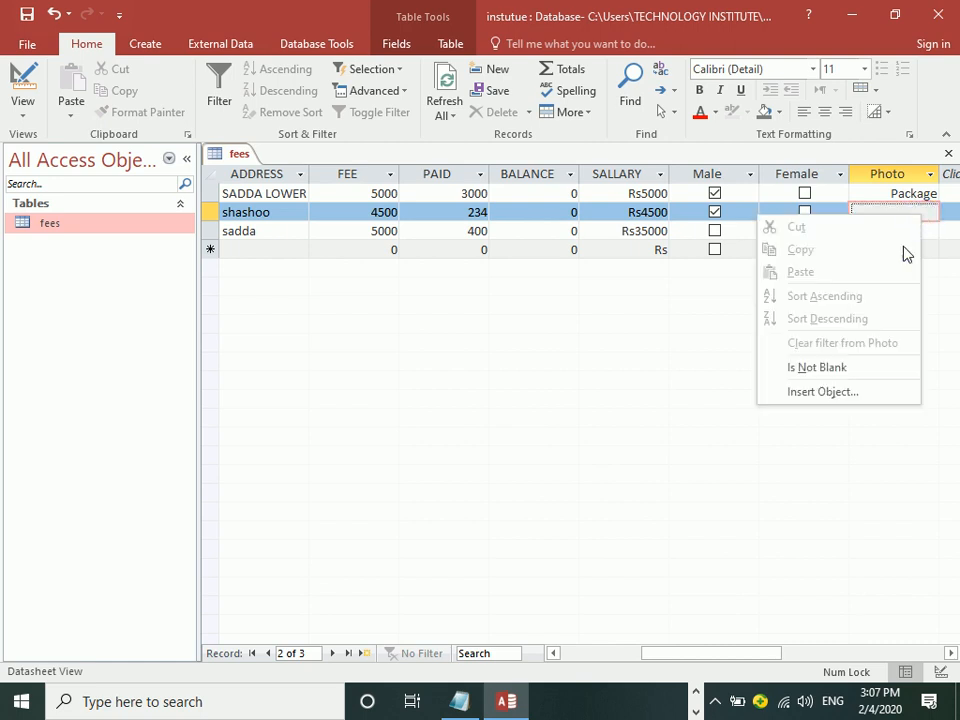
{"action": "left_click", "coordinate": [811, 392]}
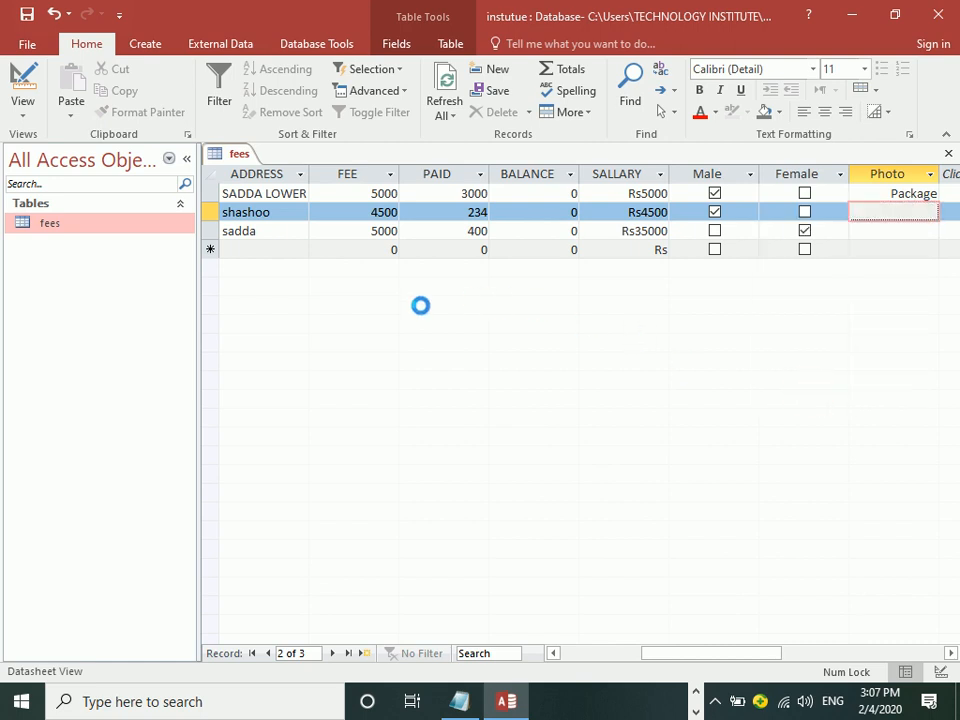
{"action": "left_click", "coordinate": [310, 227]}
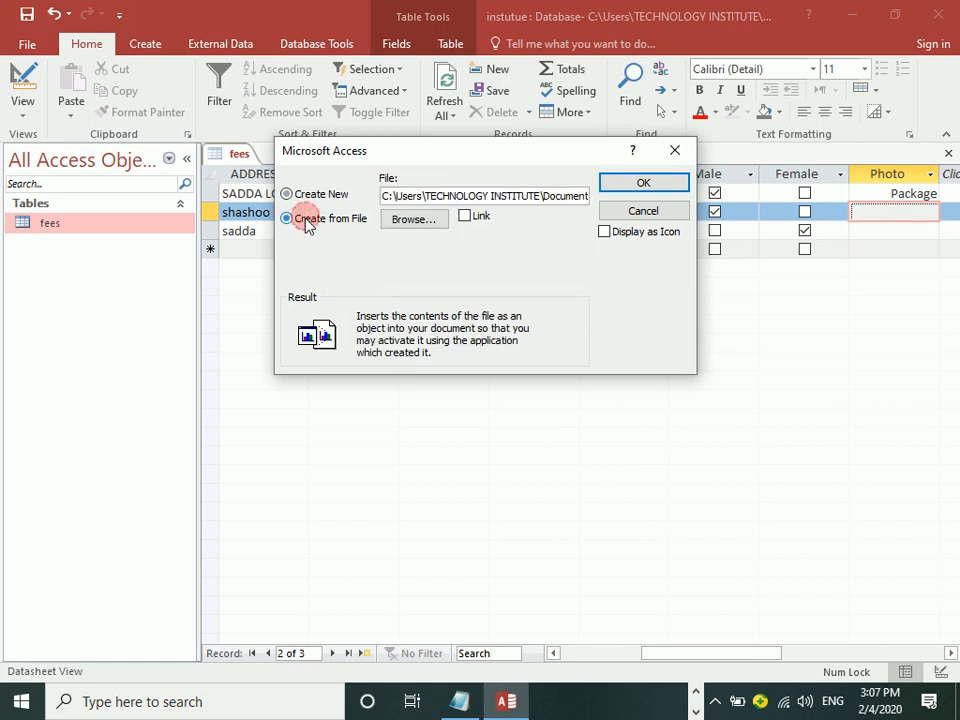
{"action": "left_click", "coordinate": [420, 221]}
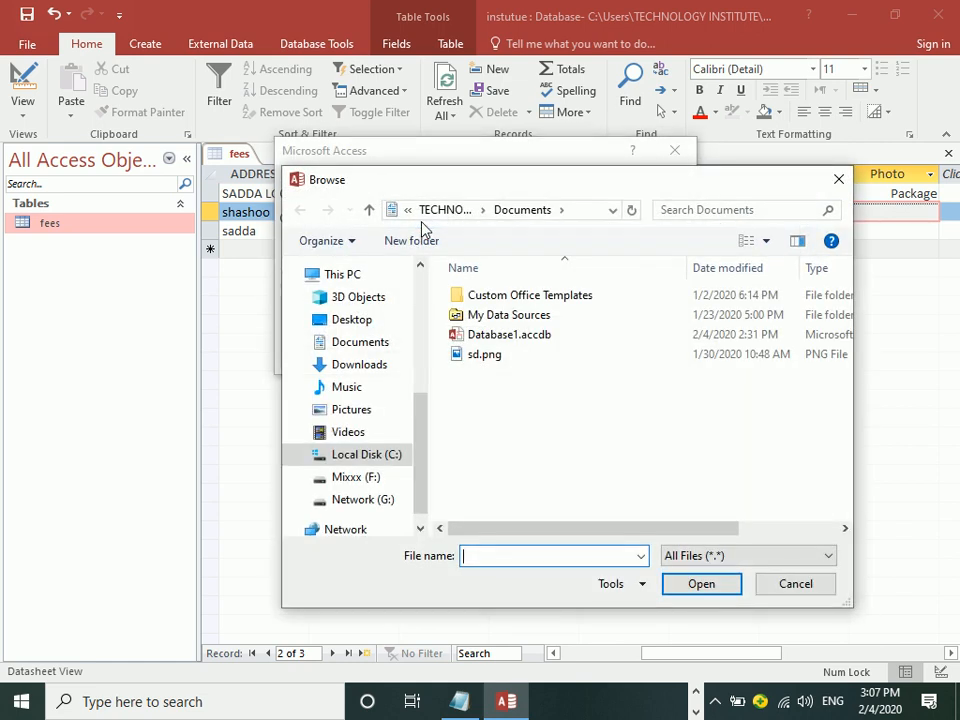
{"action": "left_click", "coordinate": [358, 343]}
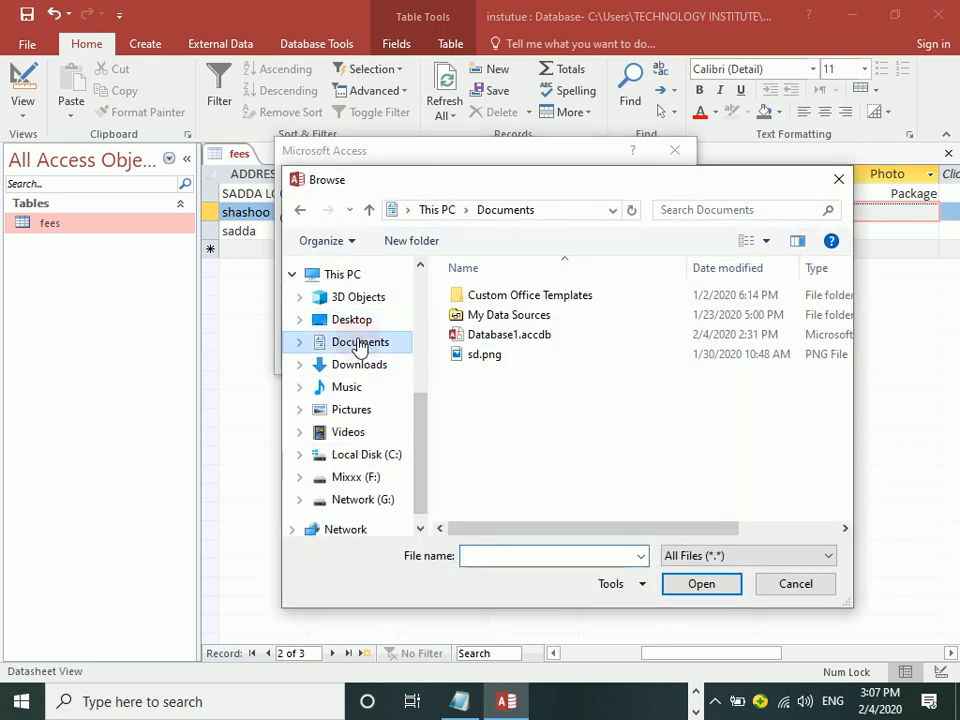
{"action": "left_click", "coordinate": [345, 371]}
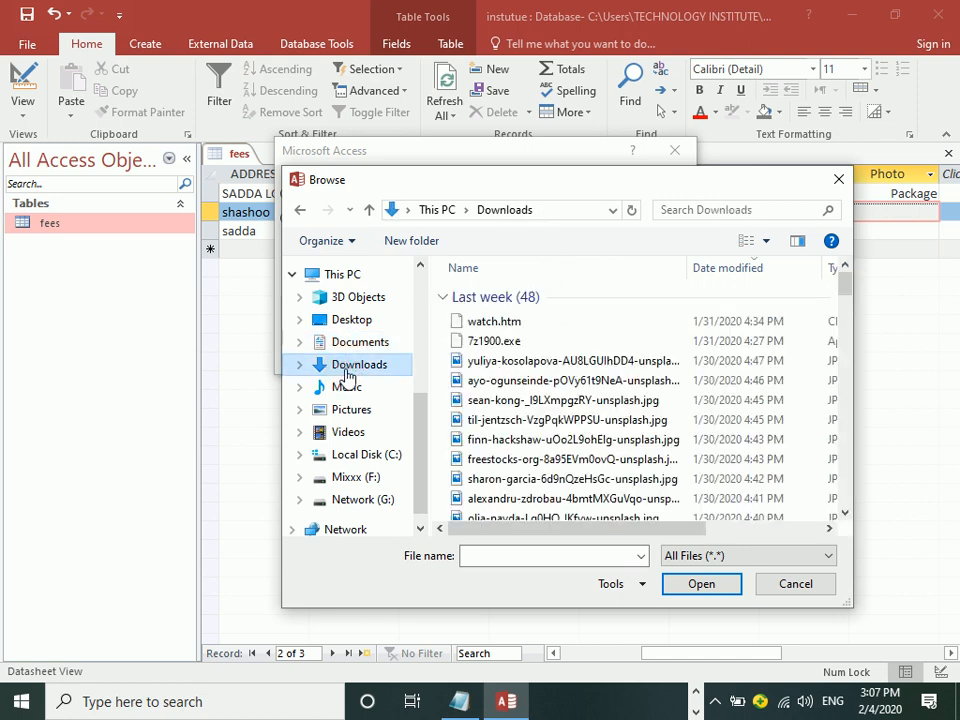
{"action": "double_click", "coordinate": [512, 370]}
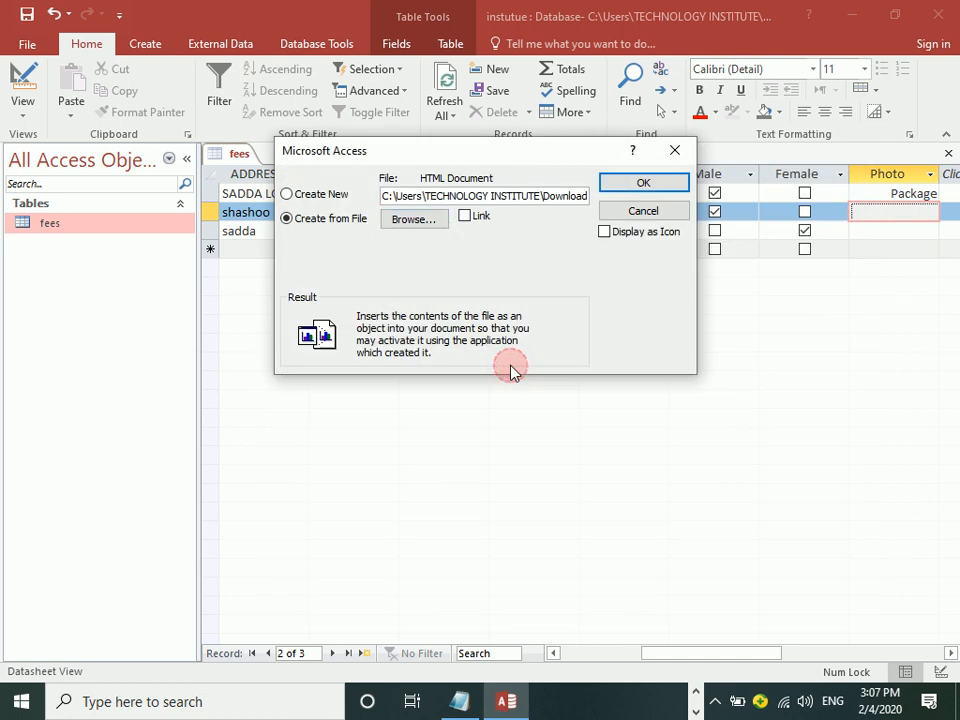
{"action": "left_click", "coordinate": [648, 178]}
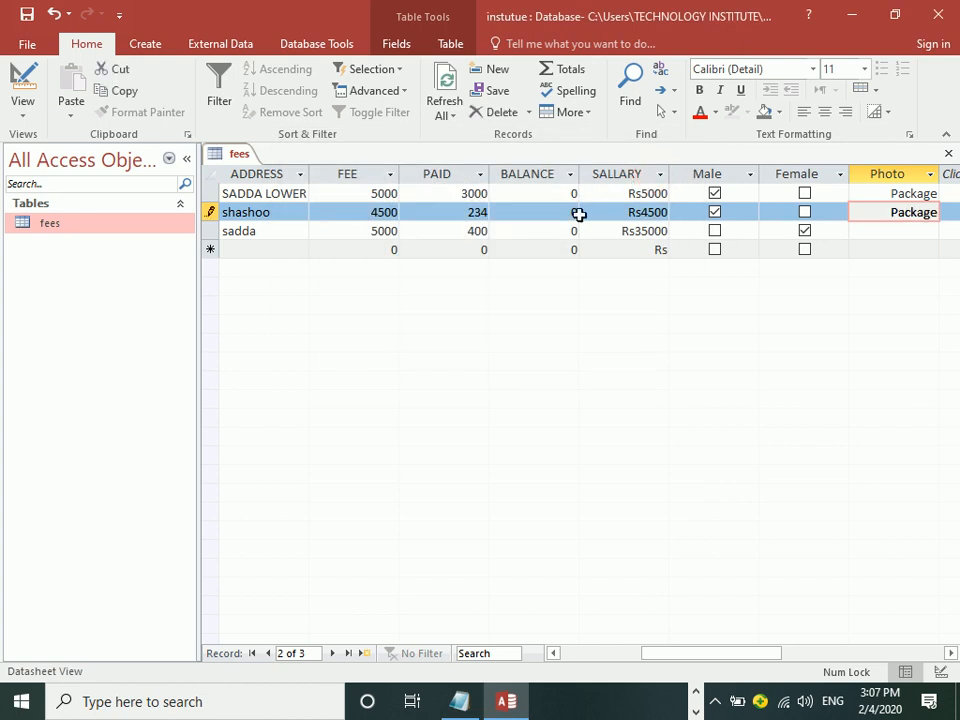
{"action": "double_click", "coordinate": [899, 221]}
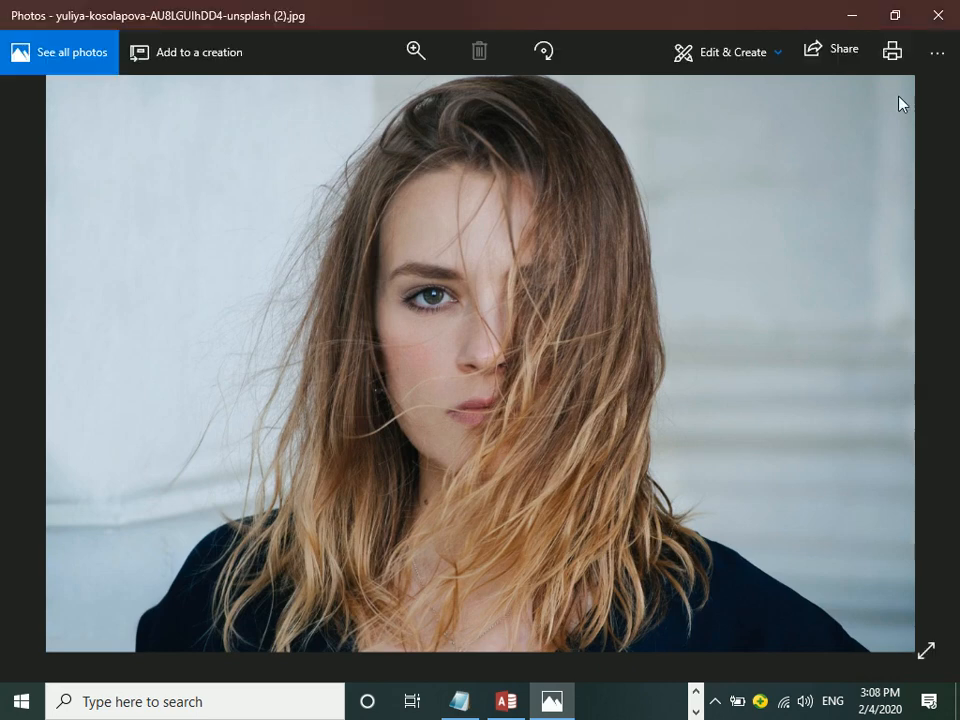
{"action": "left_click", "coordinate": [937, 16]}
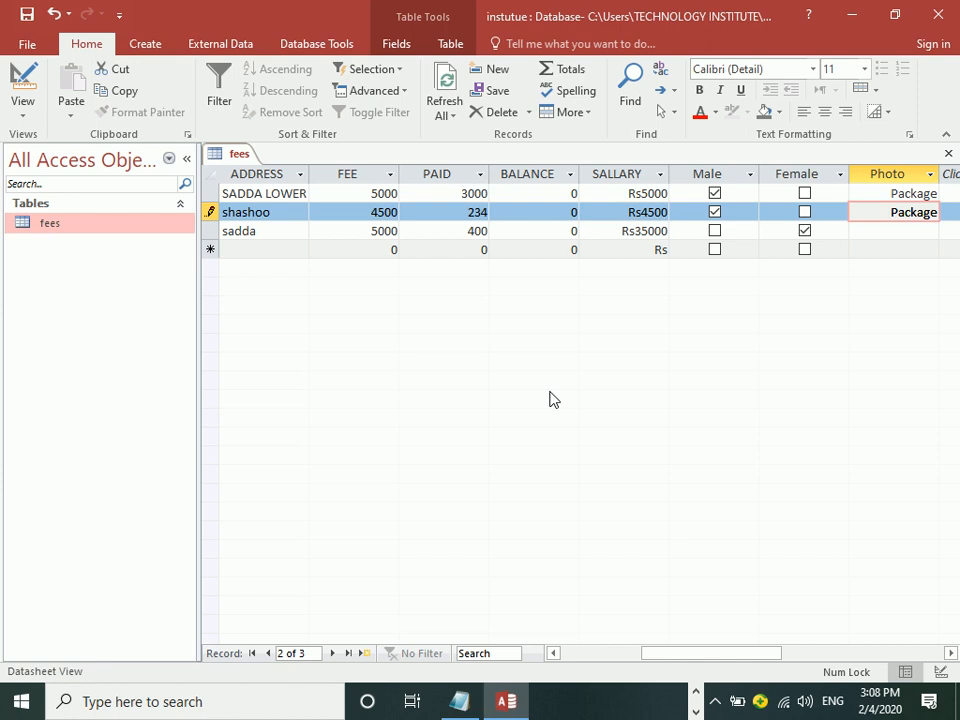
Step: Reopen the fees table in Design view, review Photo's data type list, then show the desktop
{"action": "left_click_drag", "start_coordinate": [731, 653], "coordinate": [650, 652]}
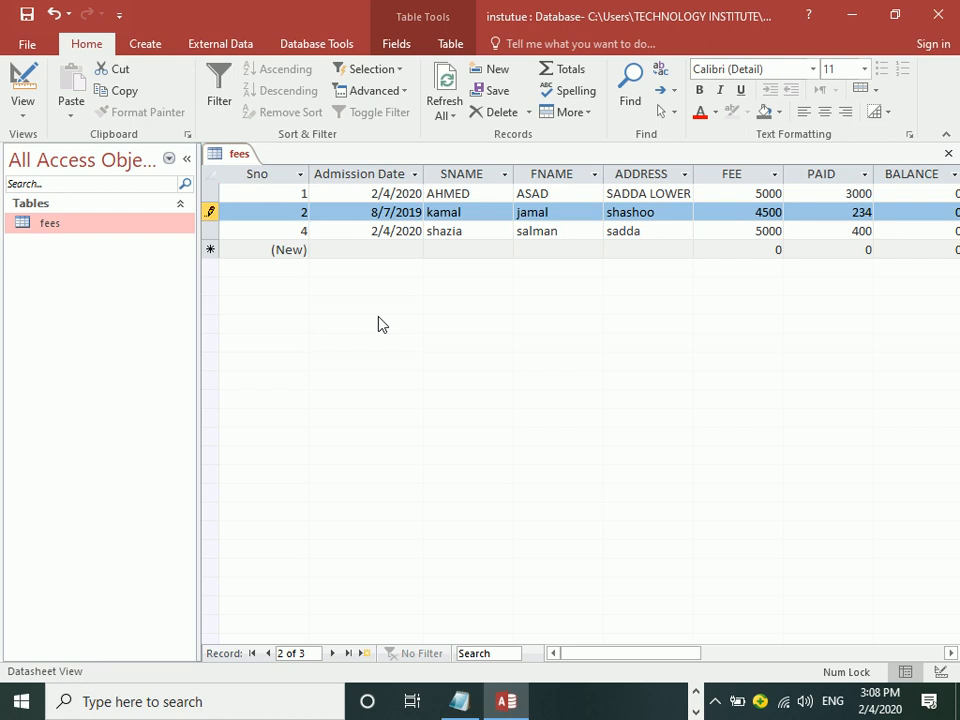
{"action": "left_click", "coordinate": [23, 82]}
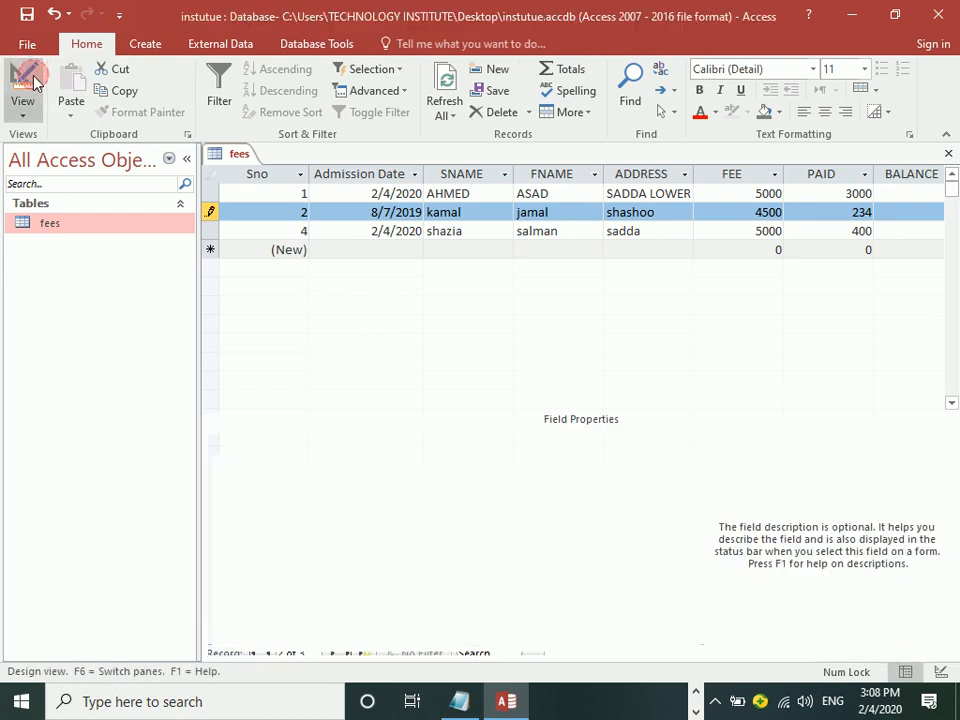
{"action": "left_click", "coordinate": [485, 387]}
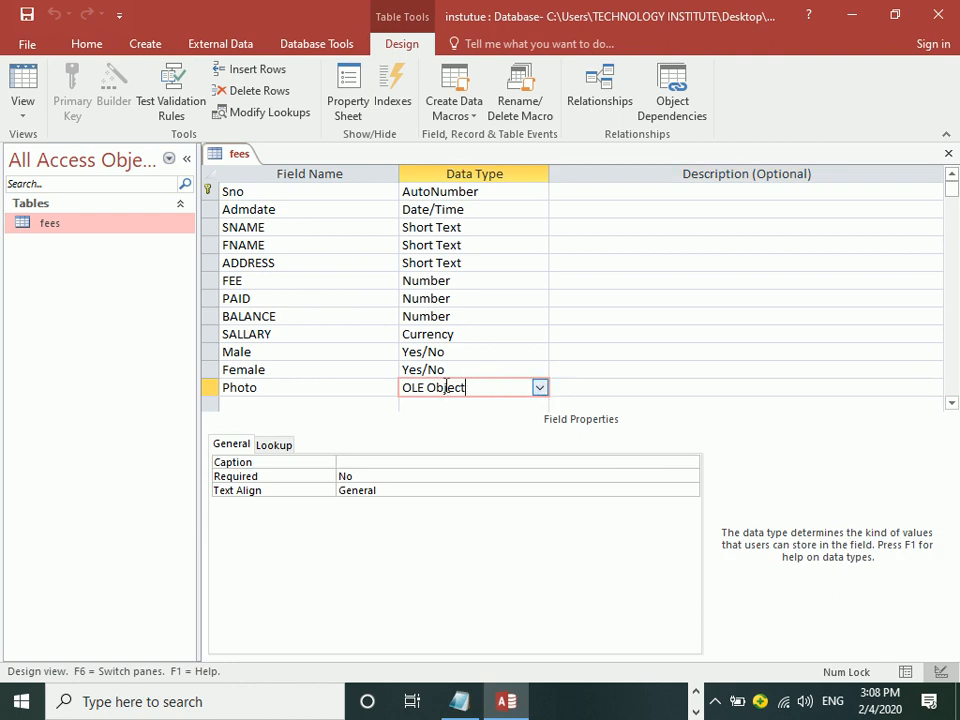
{"action": "left_click", "coordinate": [540, 388]}
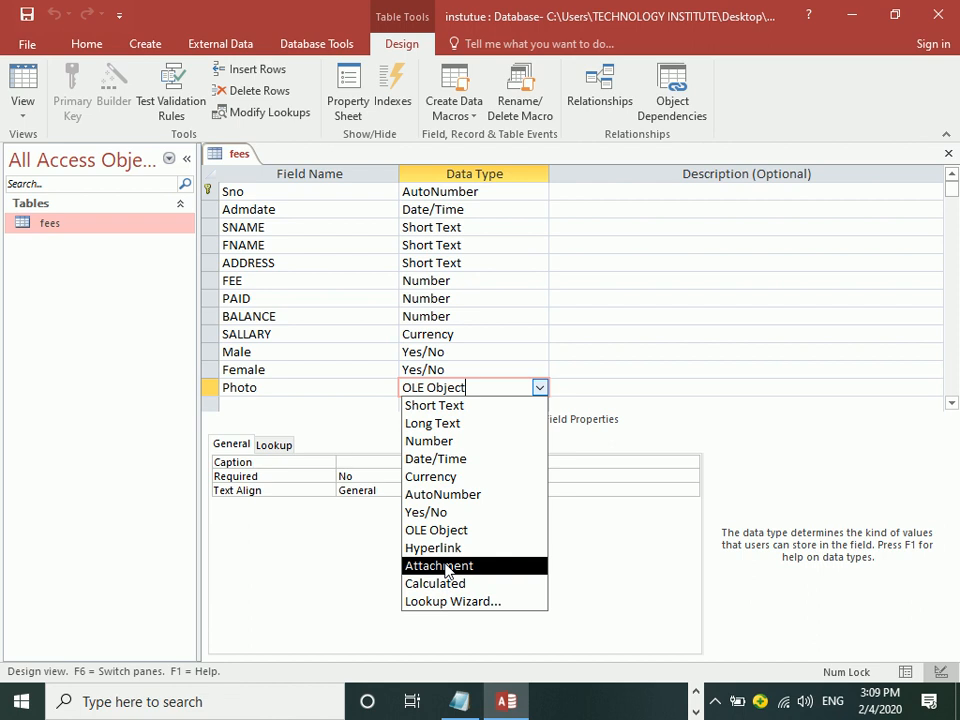
{"action": "key", "text": "super+d"}
Step: Through This PC and the Network (G:) drive, open INT Database 2019.mdb
{"action": "double_click", "coordinate": [40, 113]}
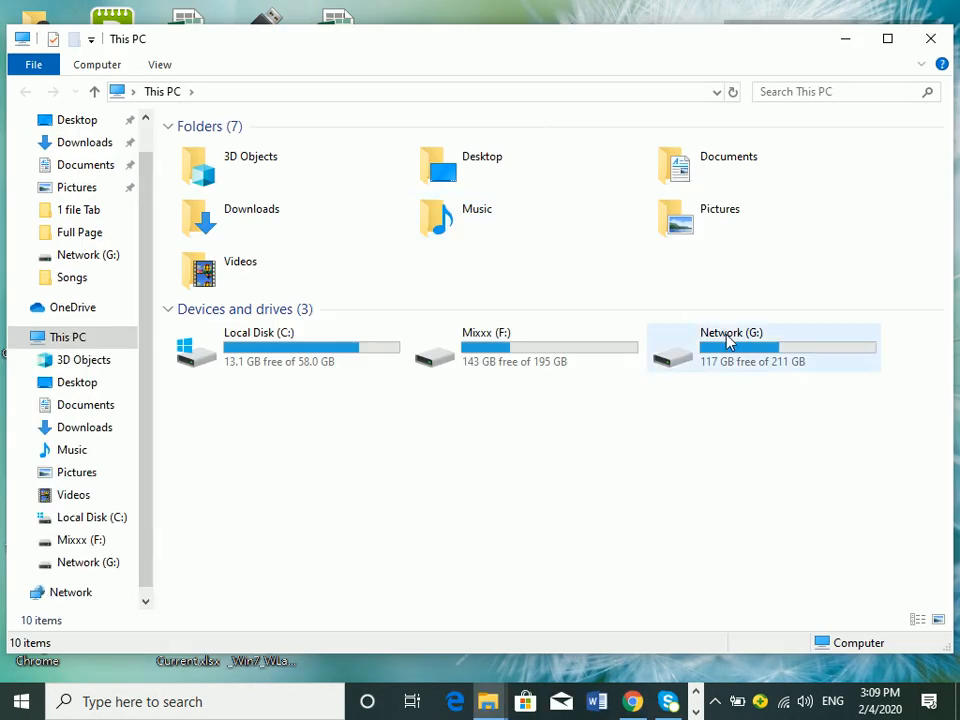
{"action": "double_click", "coordinate": [729, 341]}
{"action": "left_click_drag", "start_coordinate": [950, 205], "coordinate": [921, 439]}
{"action": "double_click", "coordinate": [541, 532]}
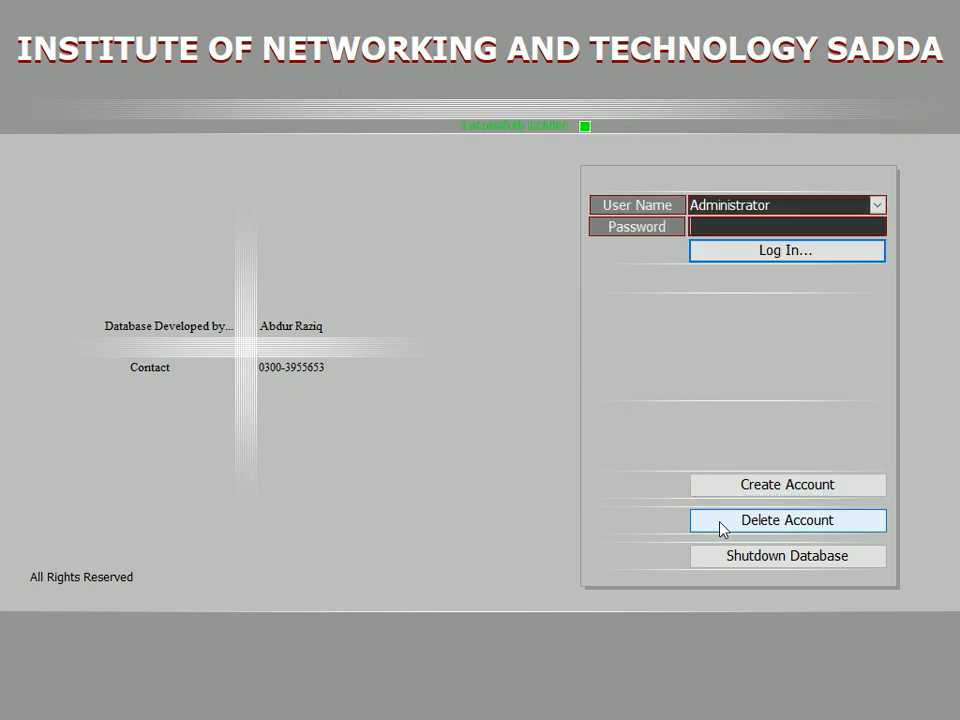
Step: Select Administrator as the user name, enter the account password, and log in
{"action": "left_click", "coordinate": [877, 205]}
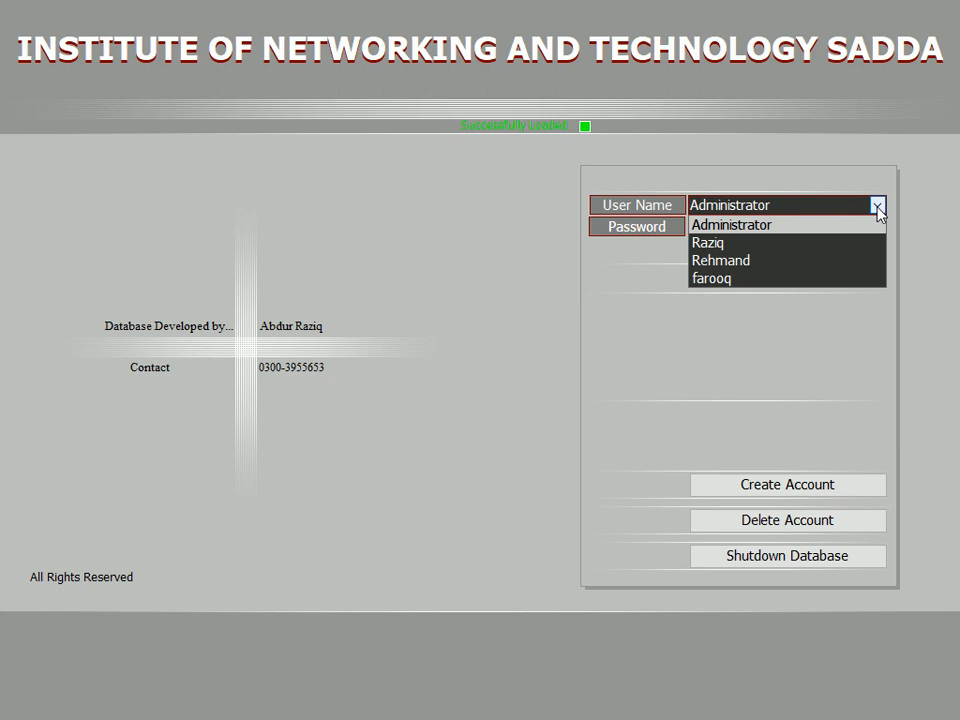
{"action": "left_click", "coordinate": [877, 206]}
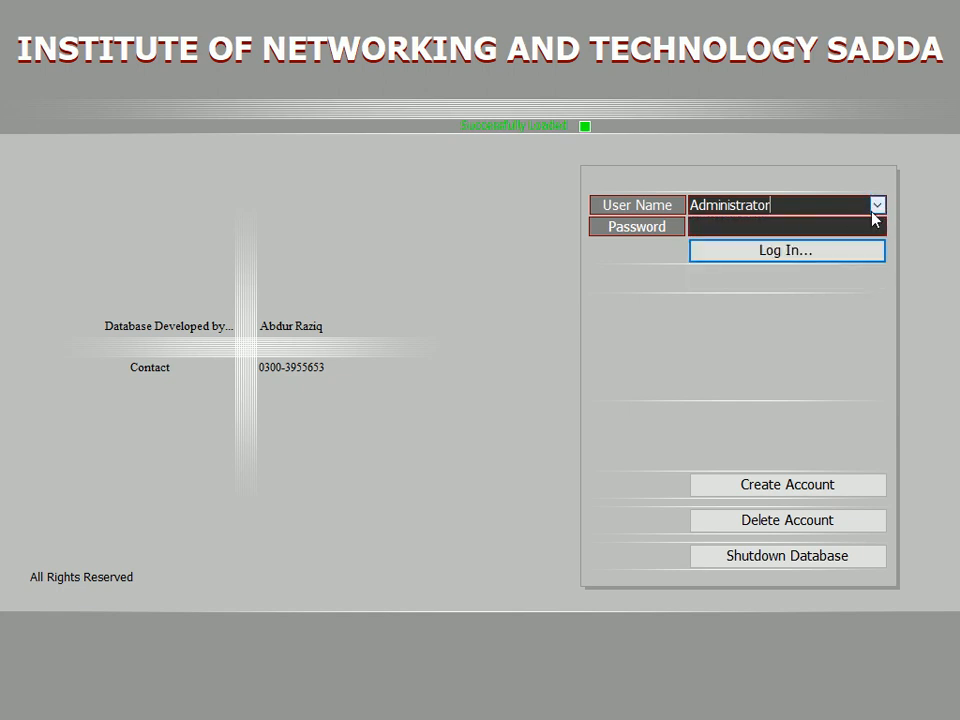
{"action": "left_click", "coordinate": [797, 228]}
{"action": "type", "text": "***"}
{"action": "key", "text": "Return"}
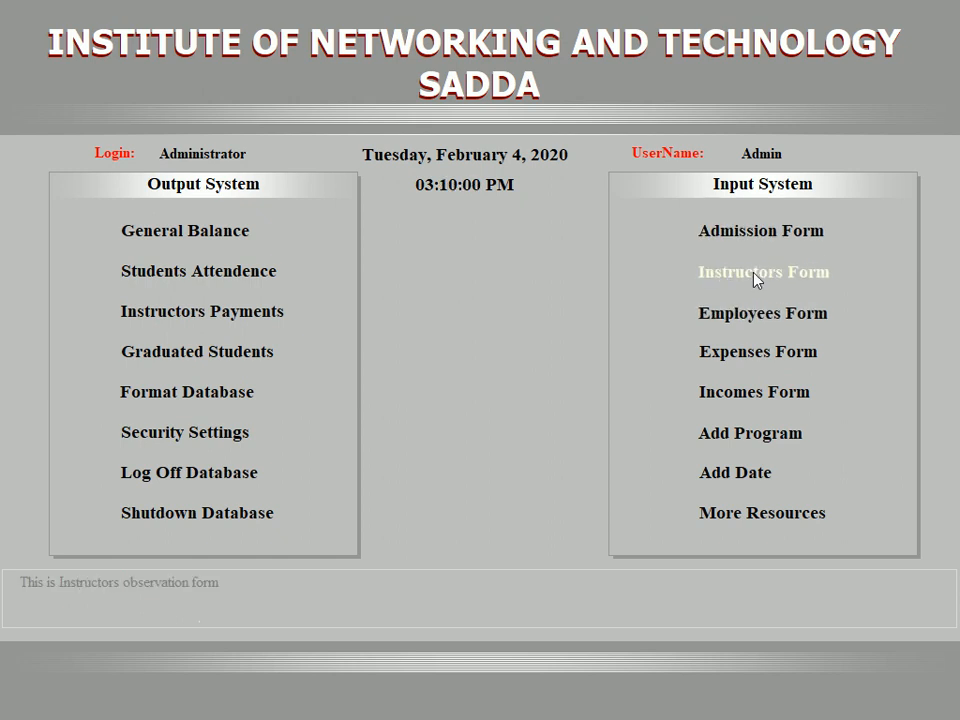
Step: Open the Admission Form and preview the current student's Admission Receipt, showing 2,500.00 received
{"action": "left_click", "coordinate": [758, 231]}
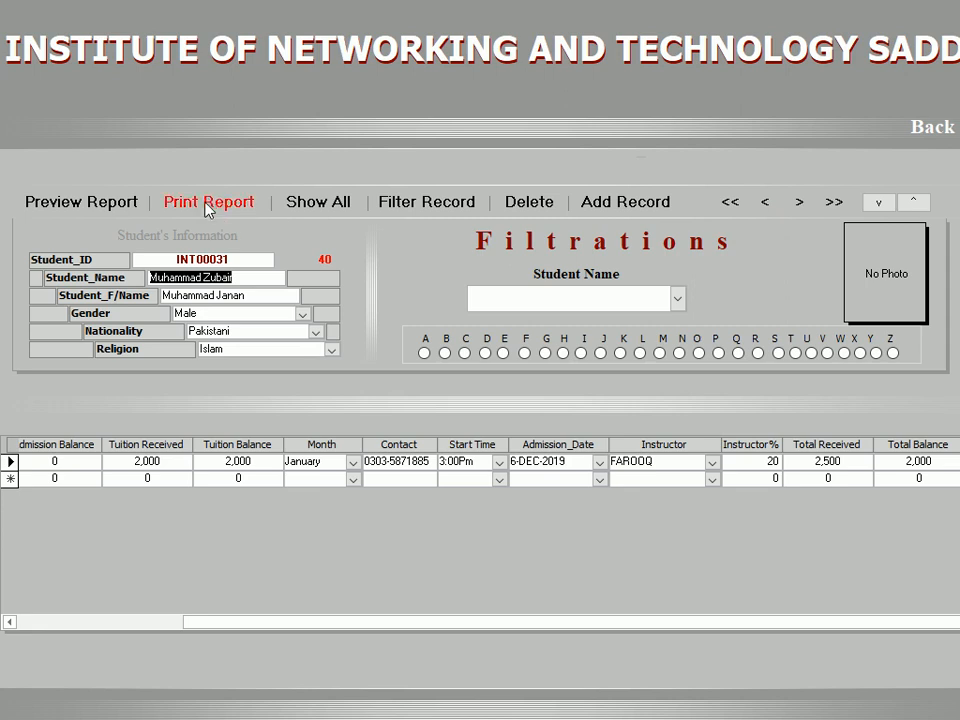
{"action": "left_click", "coordinate": [111, 205]}
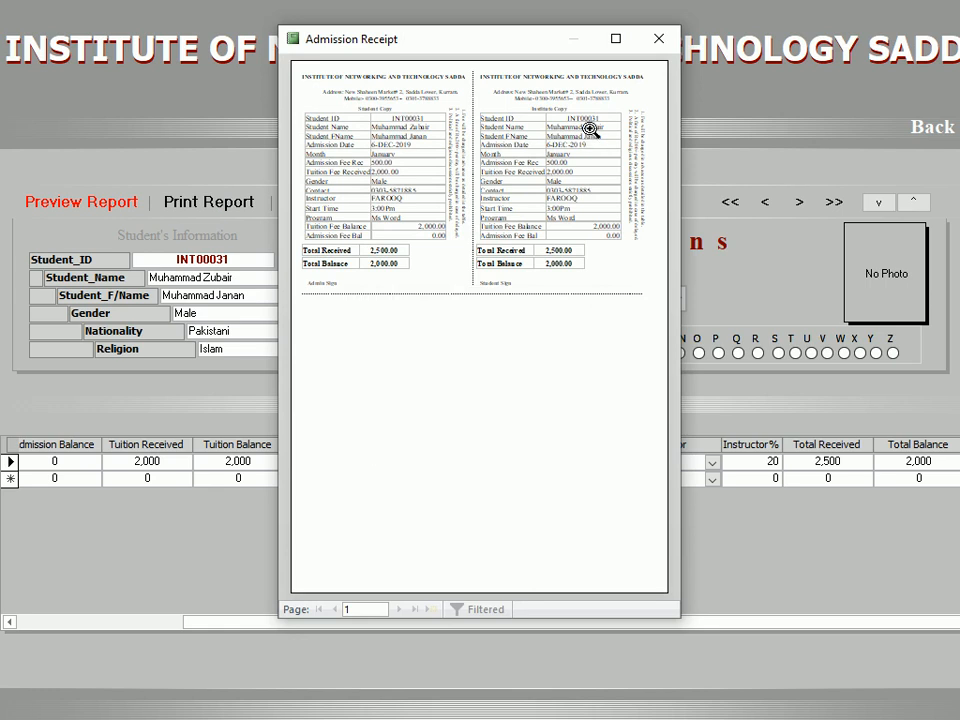
Step: Maximize and zoom in on the Admission Receipt preview to read it, then close it
{"action": "left_click", "coordinate": [616, 38]}
{"action": "left_click", "coordinate": [507, 62]}
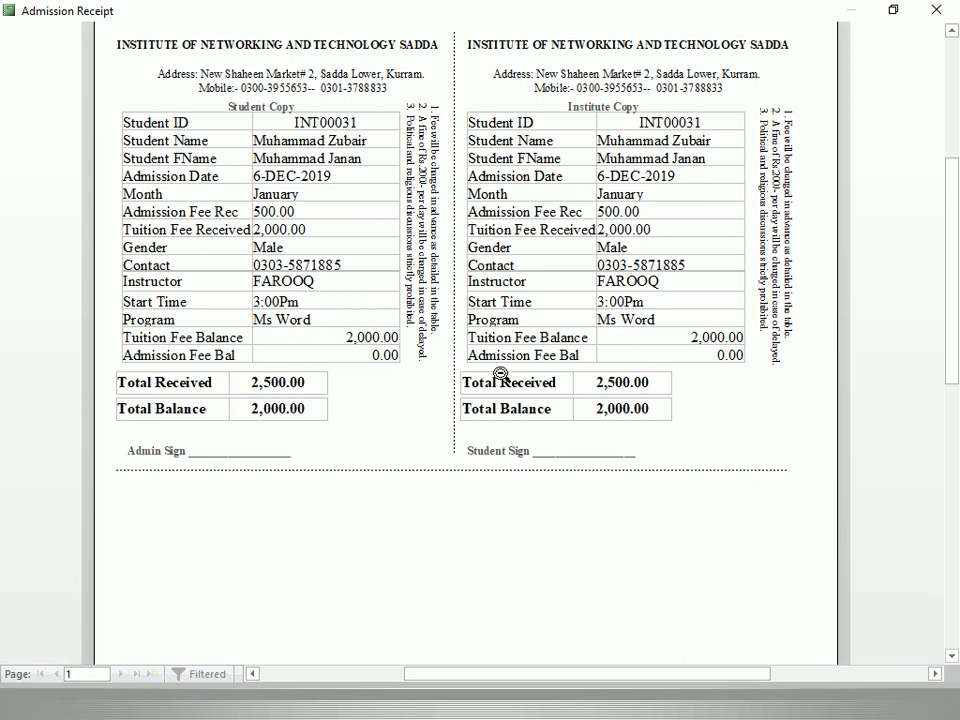
{"action": "left_click", "coordinate": [936, 9]}
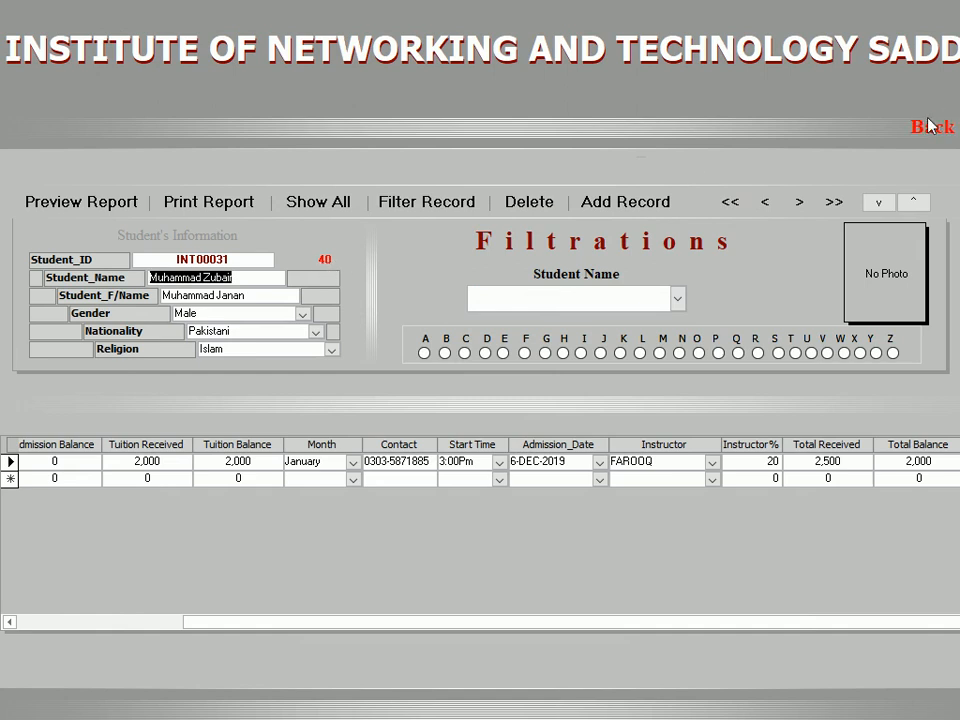
Step: Drop down the Student Name list and scroll through the names without choosing one
{"action": "left_click", "coordinate": [591, 299]}
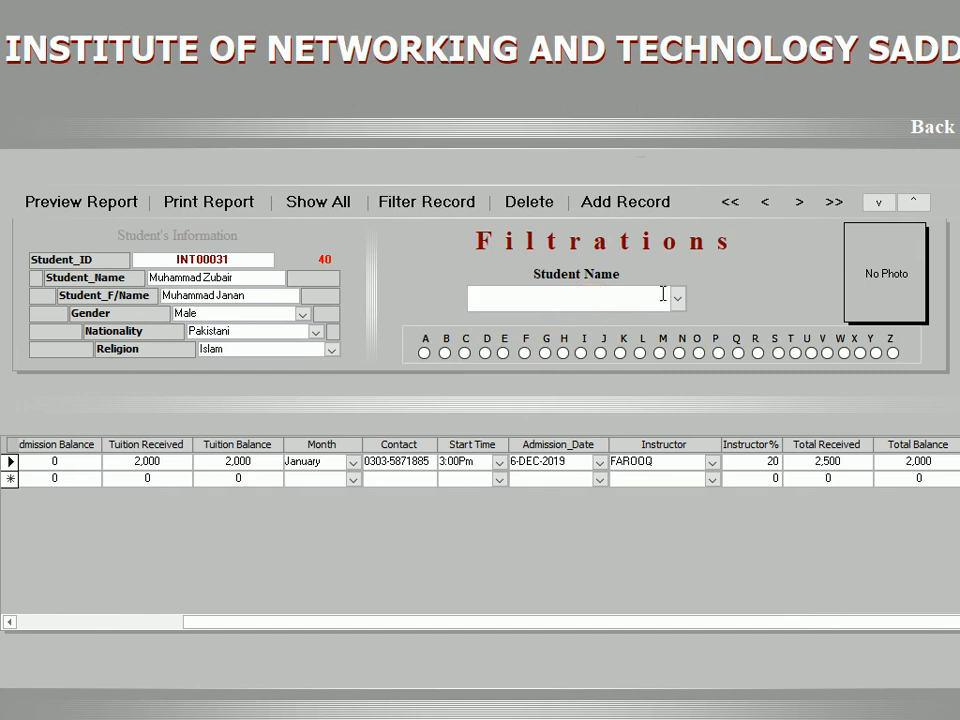
{"action": "left_click", "coordinate": [678, 298]}
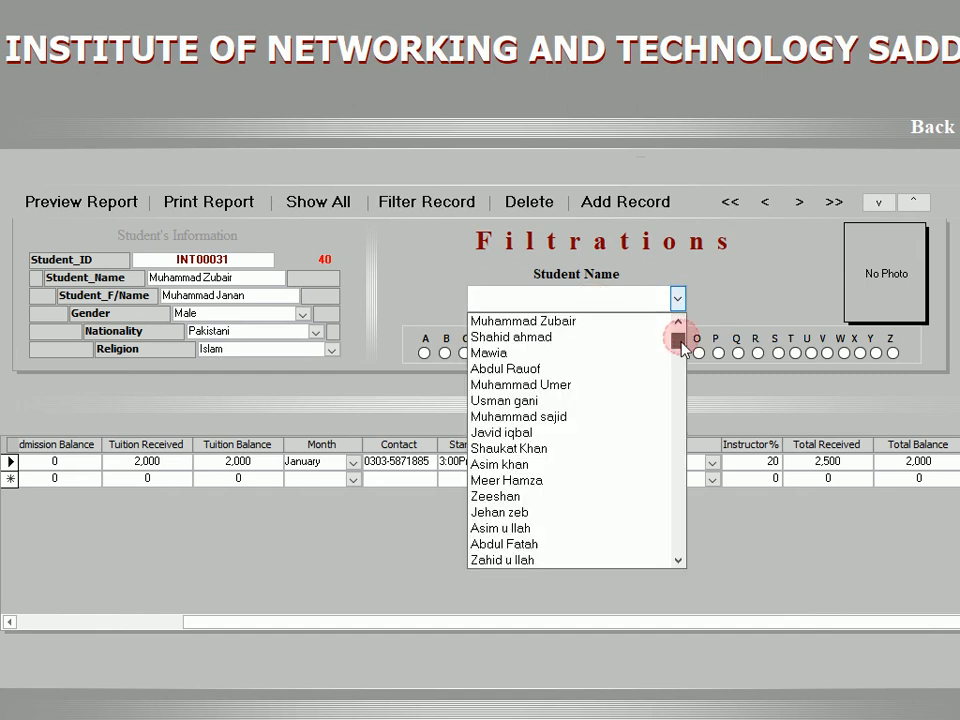
{"action": "scroll", "coordinate": [677, 370], "scroll_direction": "down", "scroll_amount": 10}
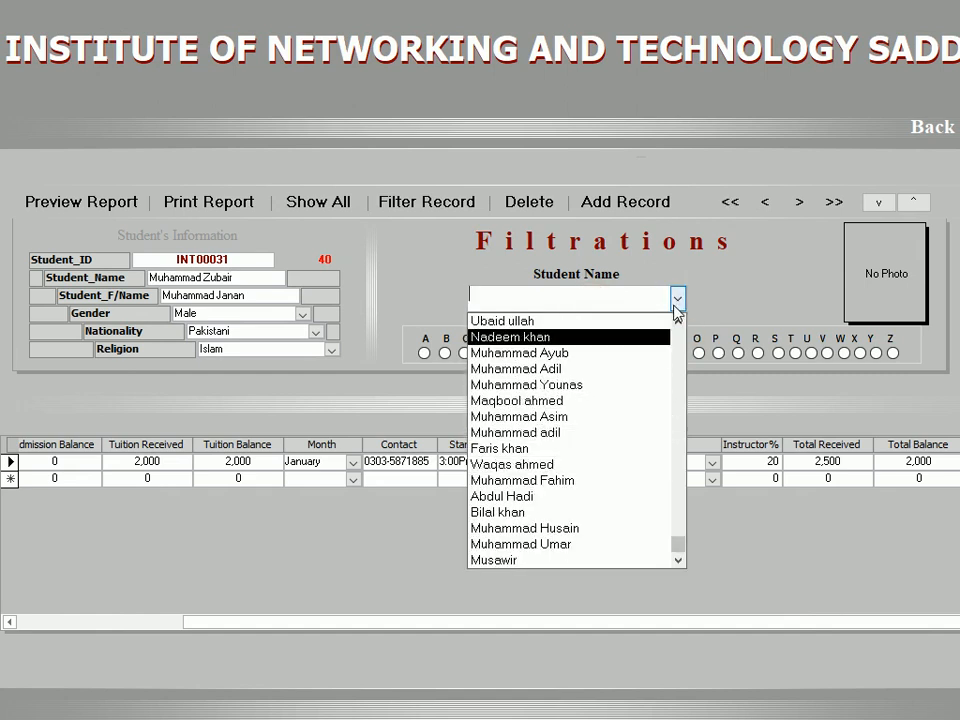
{"action": "left_click_drag", "start_coordinate": [683, 320], "coordinate": [677, 321]}
{"action": "left_click", "coordinate": [620, 290]}
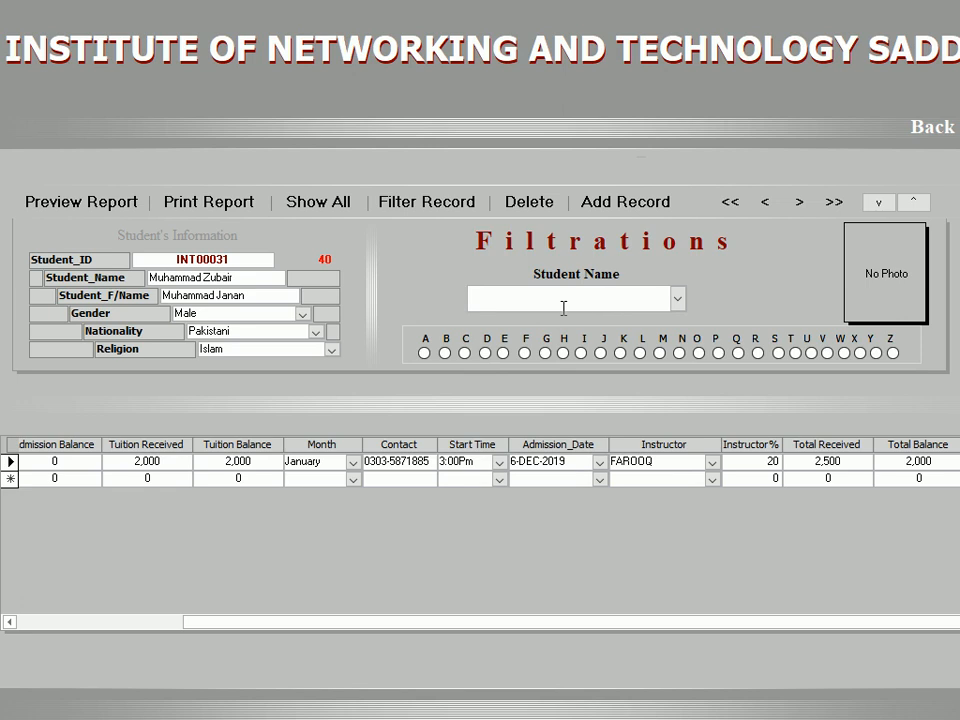
Step: Type a student's partial name in Student Name, fix the search text, and load their record
{"action": "type", "text": "asim"}
{"action": "key", "text": "BackSpace"}
{"action": "key", "text": "Return"}
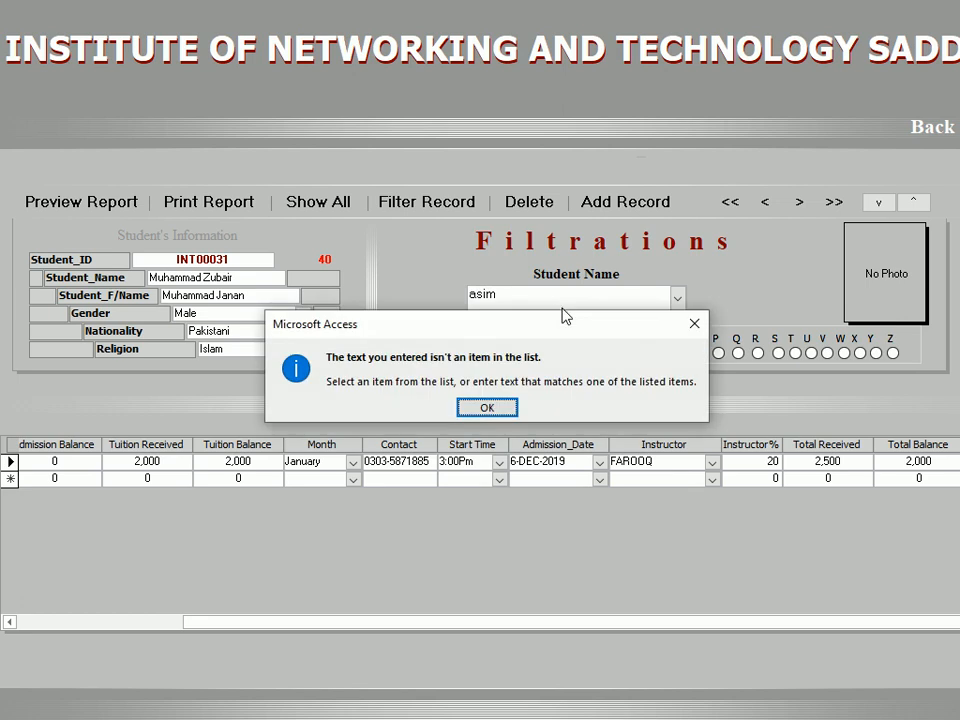
{"action": "key", "text": "Return"}
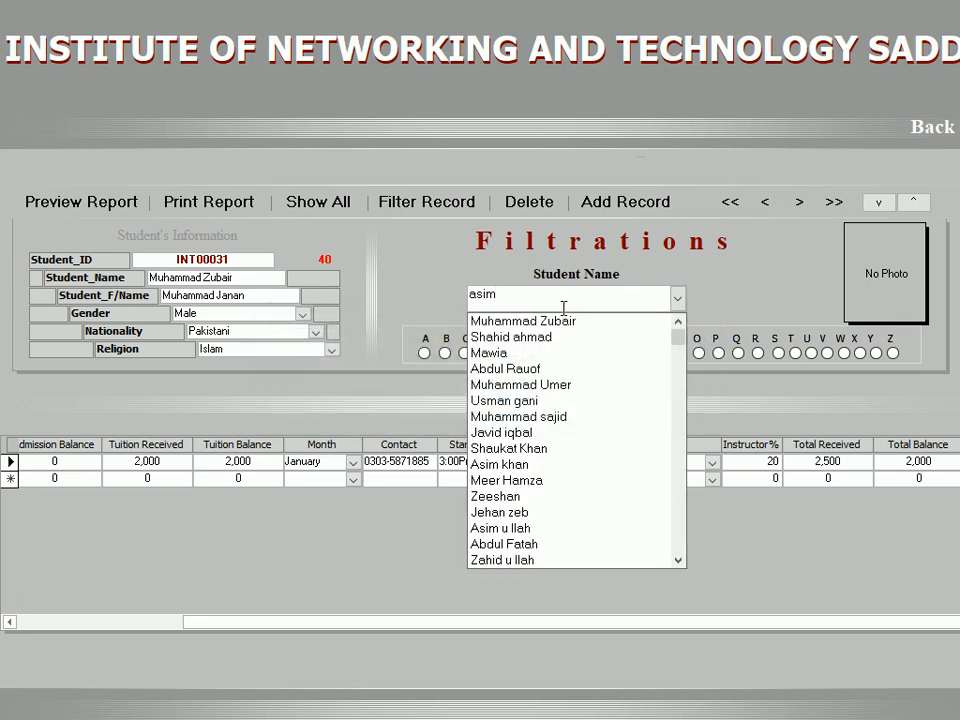
{"action": "key", "text": "BackSpace"}
{"action": "key", "text": "BackSpace"}
{"action": "type", "text": "im"}
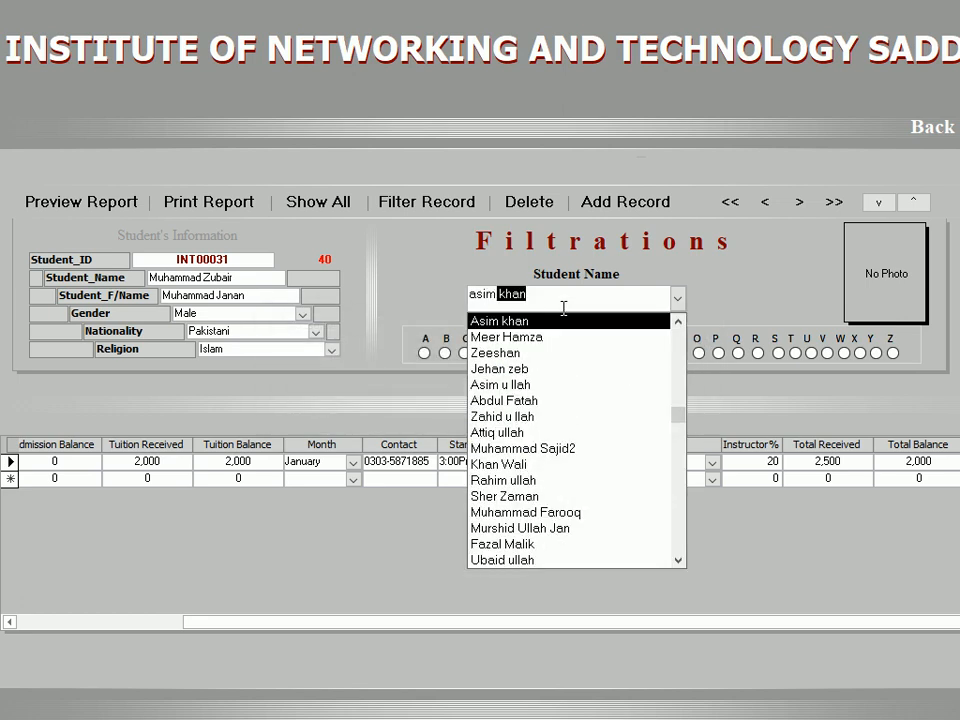
{"action": "key", "text": "Return"}
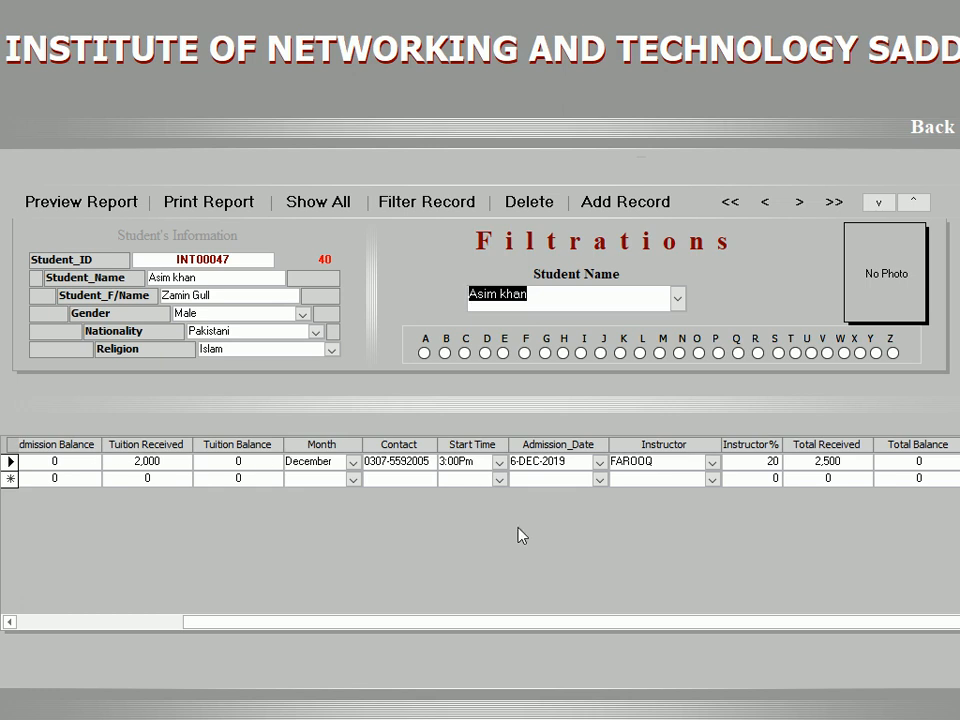
Step: Replace the name with another student's to load their record, showing 3,500 total received
{"action": "left_click_drag", "start_coordinate": [322, 624], "coordinate": [88, 630]}
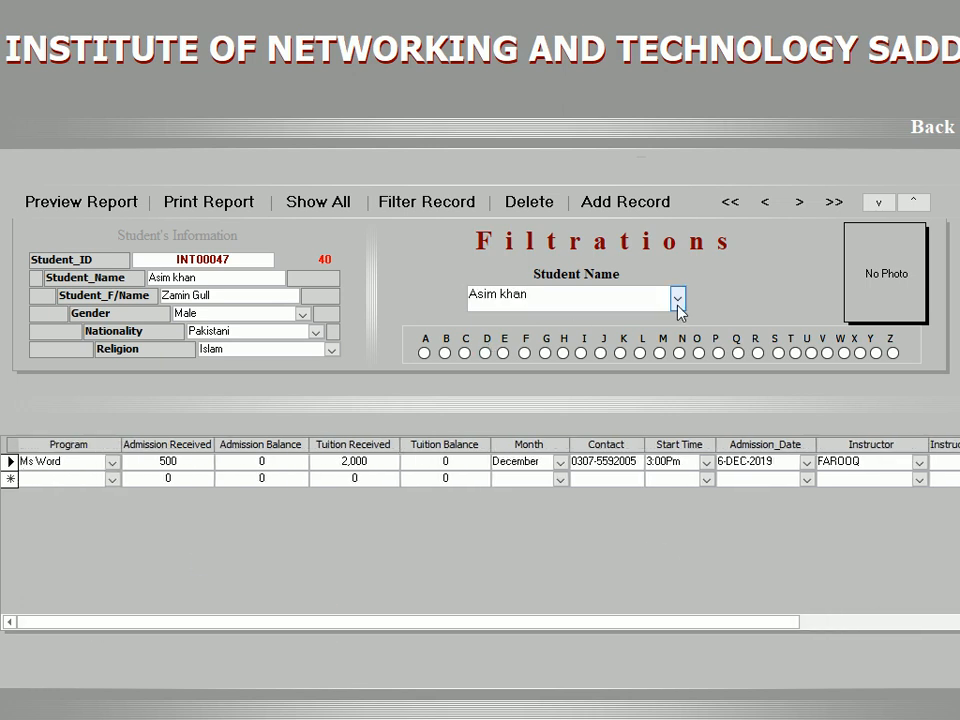
{"action": "left_click_drag", "start_coordinate": [566, 302], "coordinate": [386, 286]}
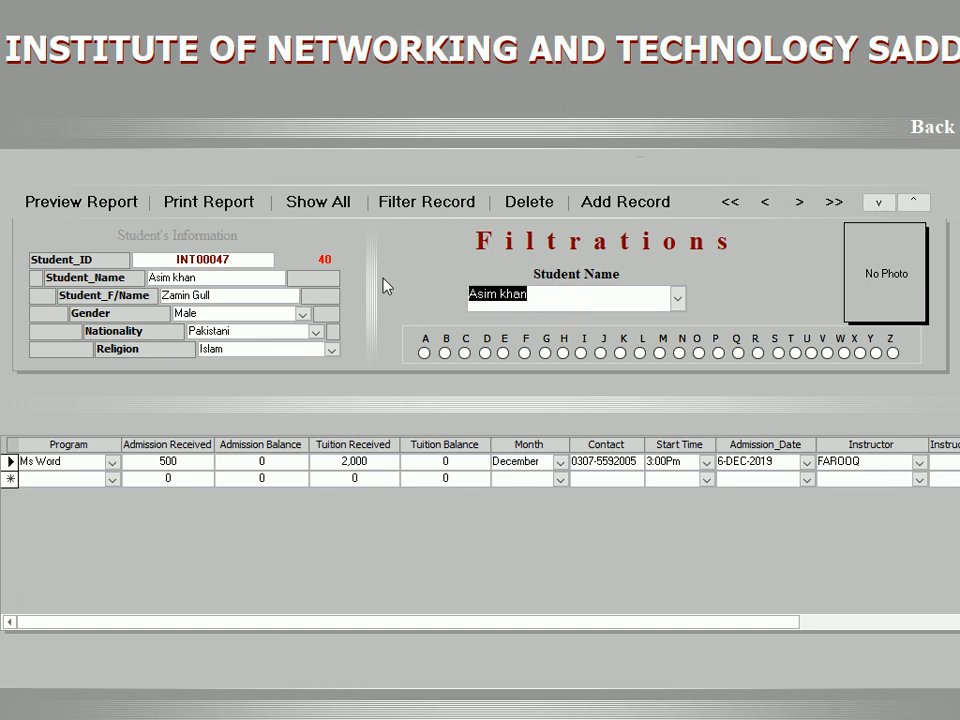
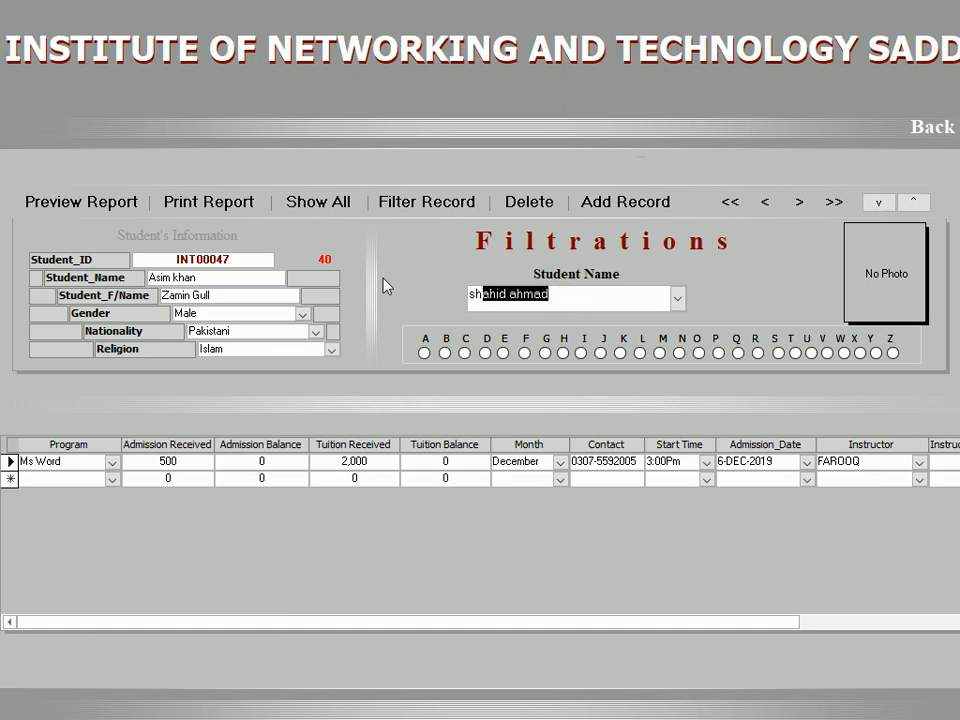
{"action": "key", "text": "Return"}
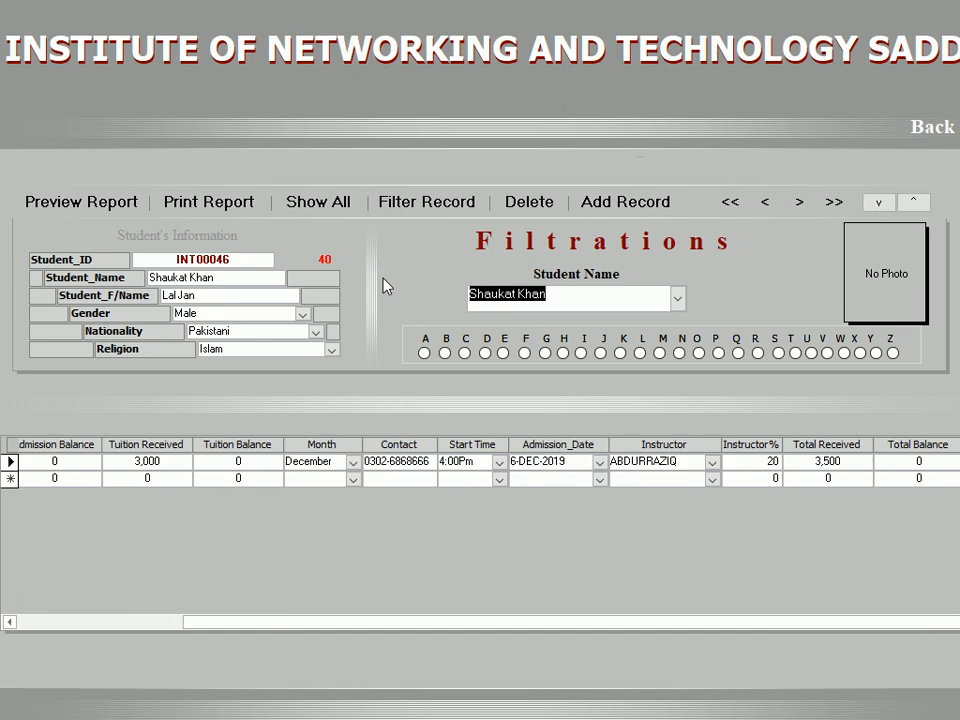
Step: Preview and enlarge this student's Admission Receipt, then close it and return to the main menu
{"action": "left_click", "coordinate": [95, 203]}
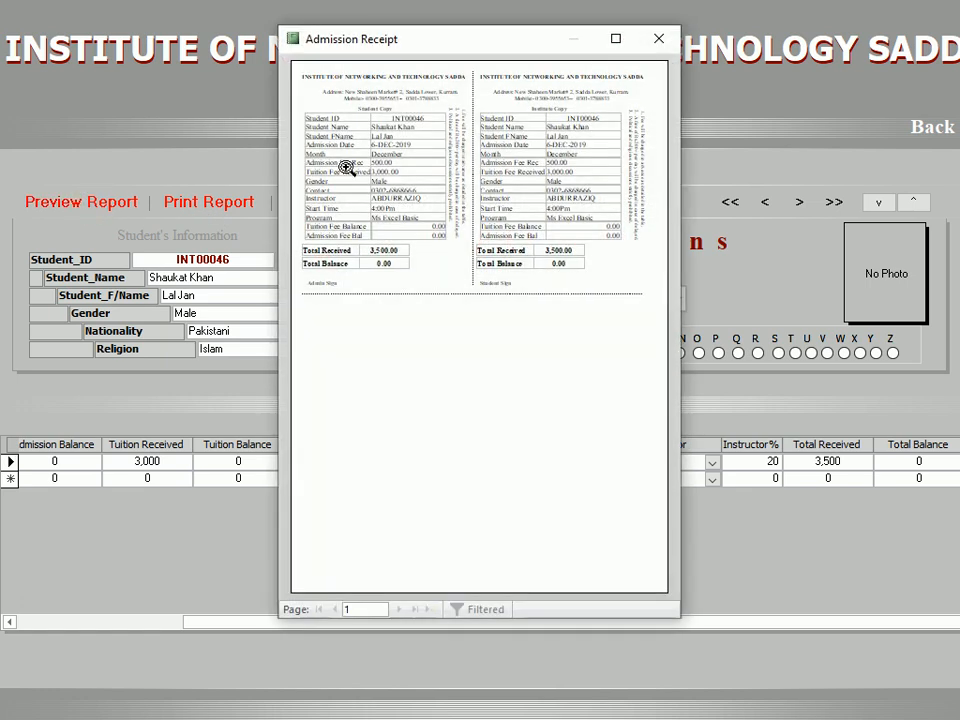
{"action": "left_click", "coordinate": [616, 42]}
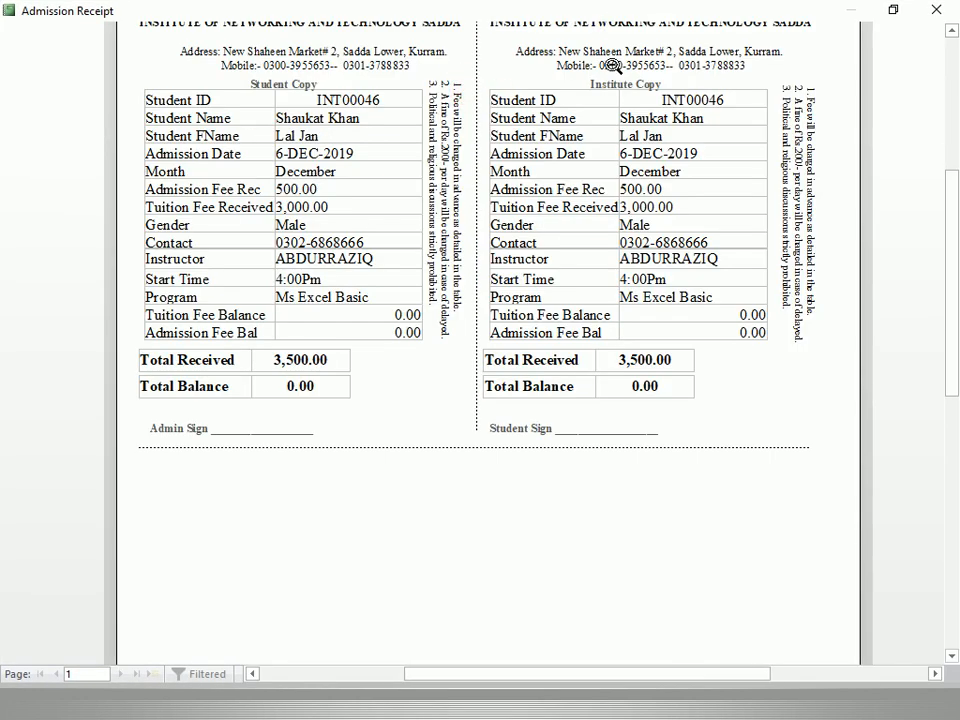
{"action": "left_click", "coordinate": [934, 13]}
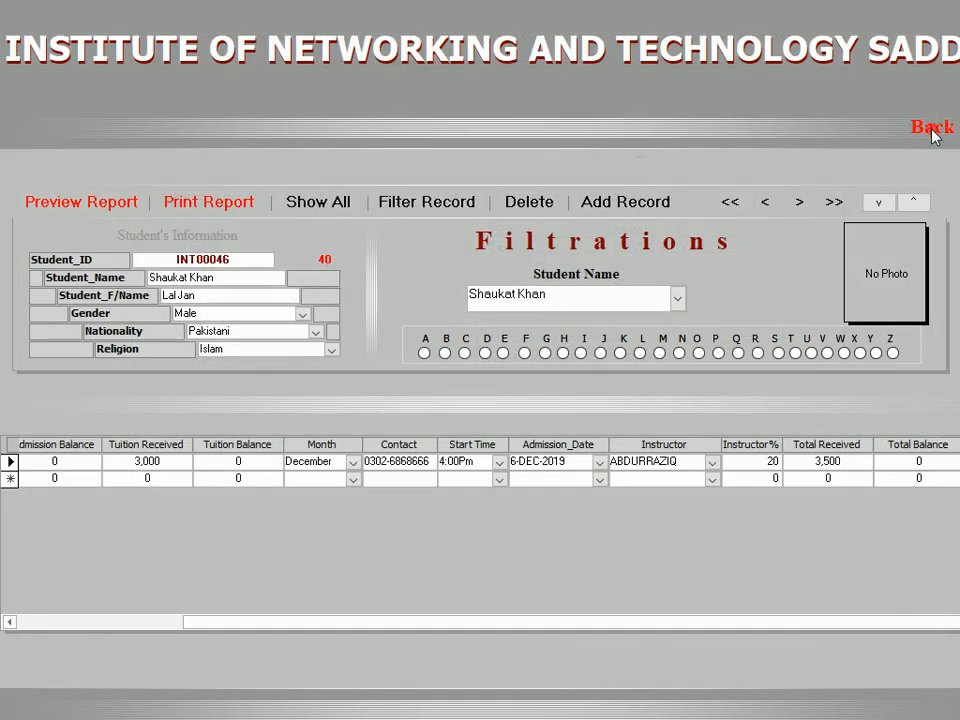
{"action": "left_click", "coordinate": [932, 127]}
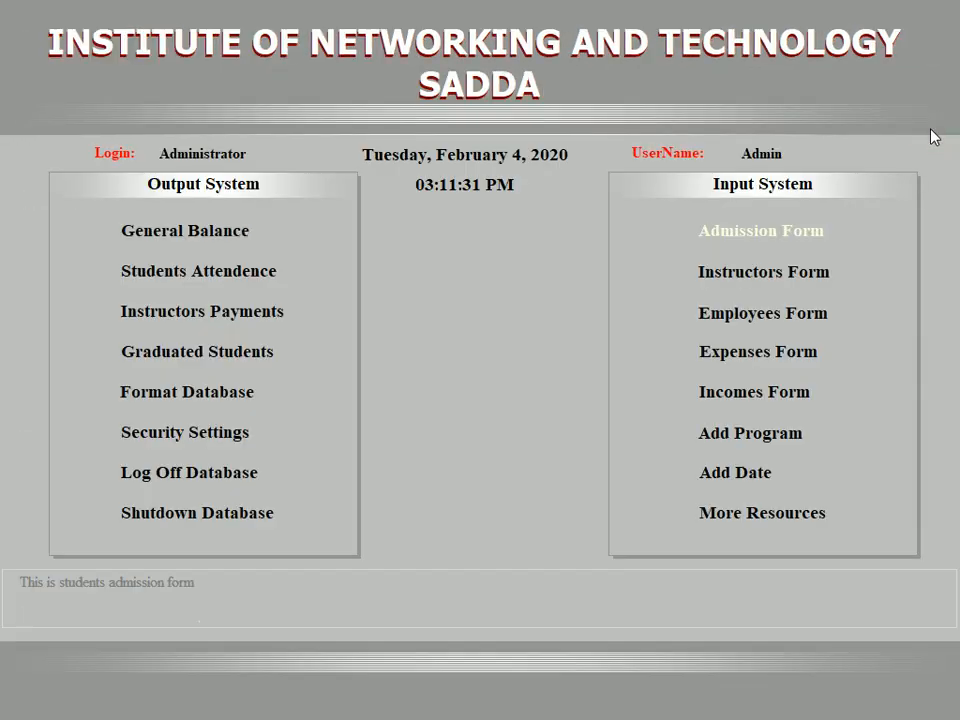
Step: In the General Balance form, preview each instructor's balance report (last Rs 2,000), then go back
{"action": "left_click", "coordinate": [214, 238]}
{"action": "left_click", "coordinate": [279, 105]}
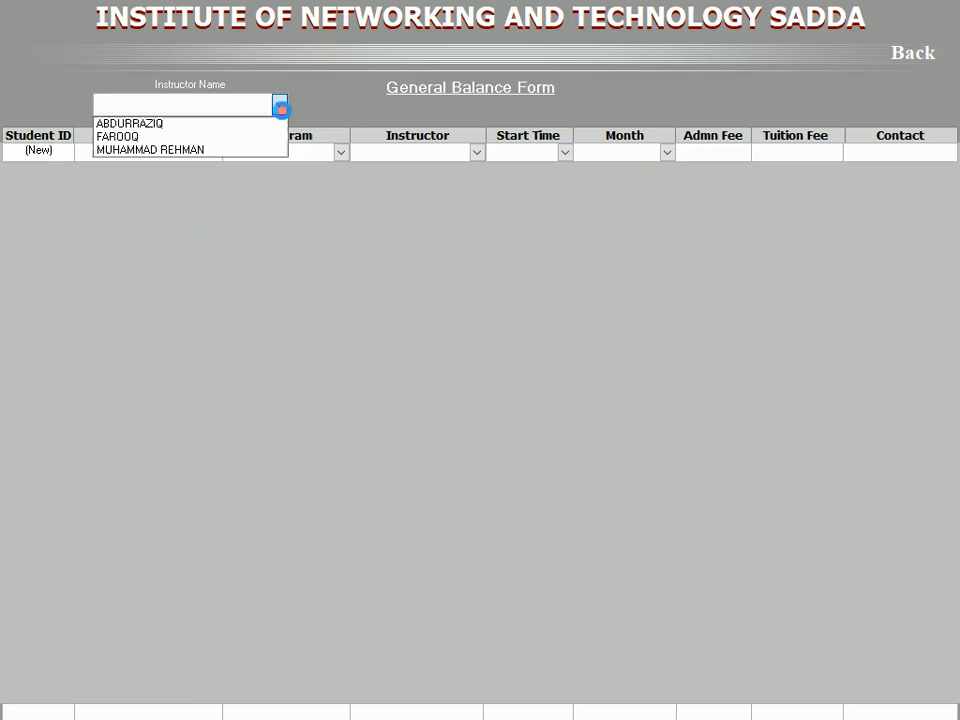
{"action": "left_click", "coordinate": [202, 124]}
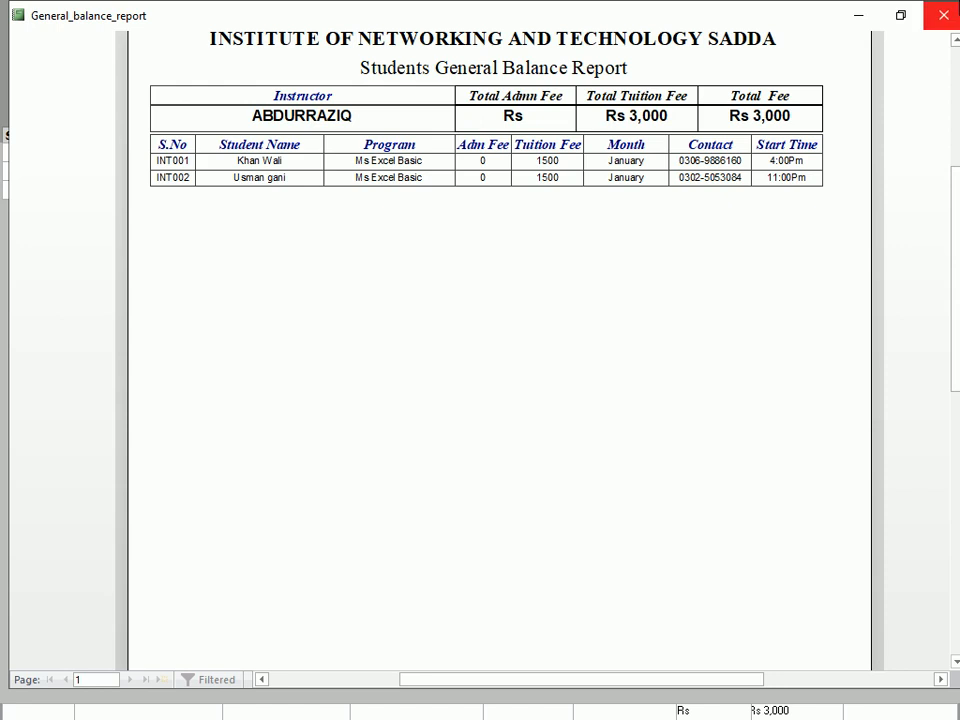
{"action": "left_click", "coordinate": [943, 15]}
{"action": "left_click", "coordinate": [279, 103]}
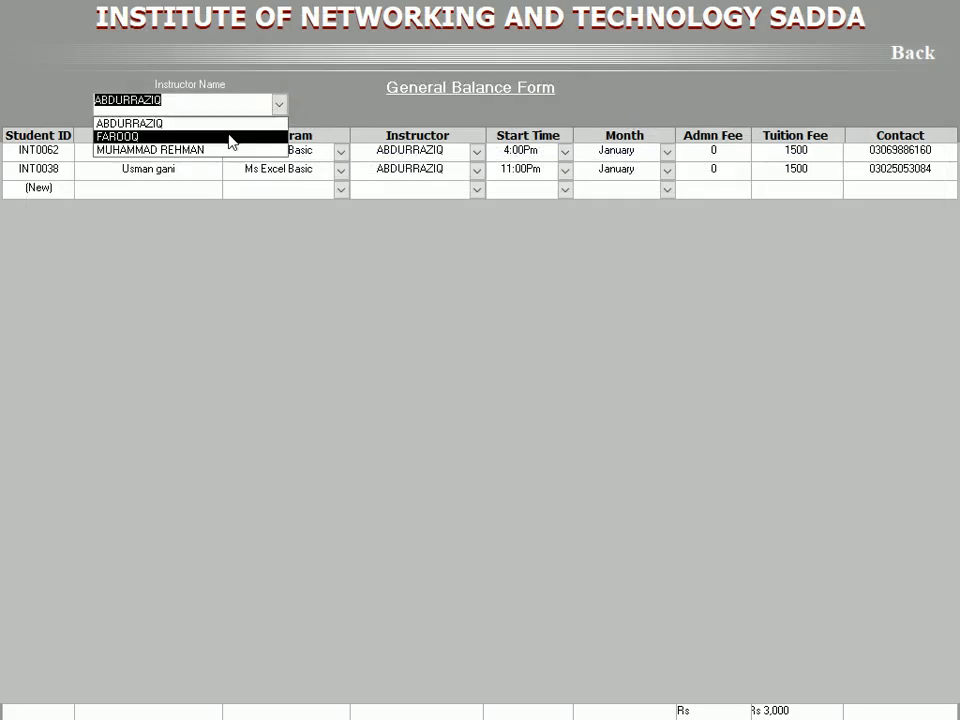
{"action": "left_click", "coordinate": [230, 133]}
{"action": "left_click", "coordinate": [655, 125]}
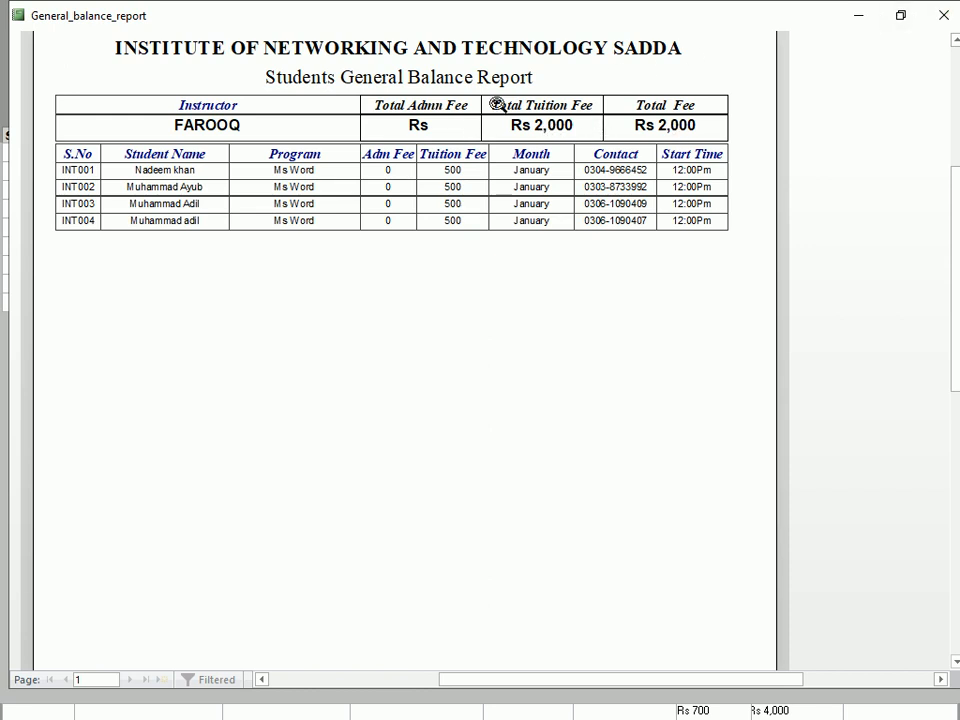
{"action": "left_click", "coordinate": [943, 15]}
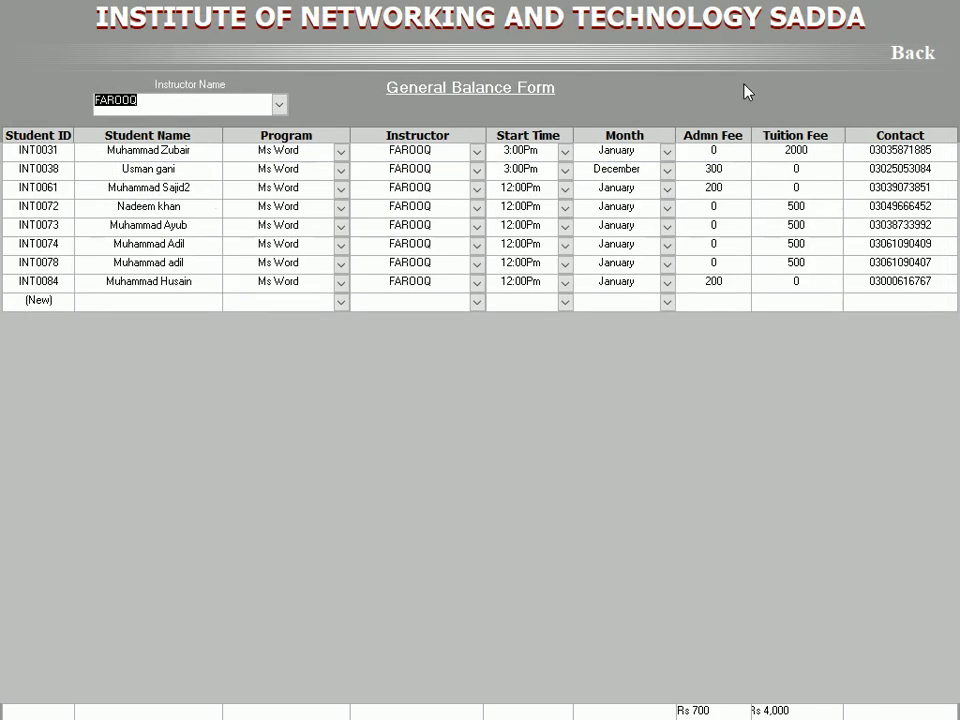
{"action": "left_click", "coordinate": [899, 63]}
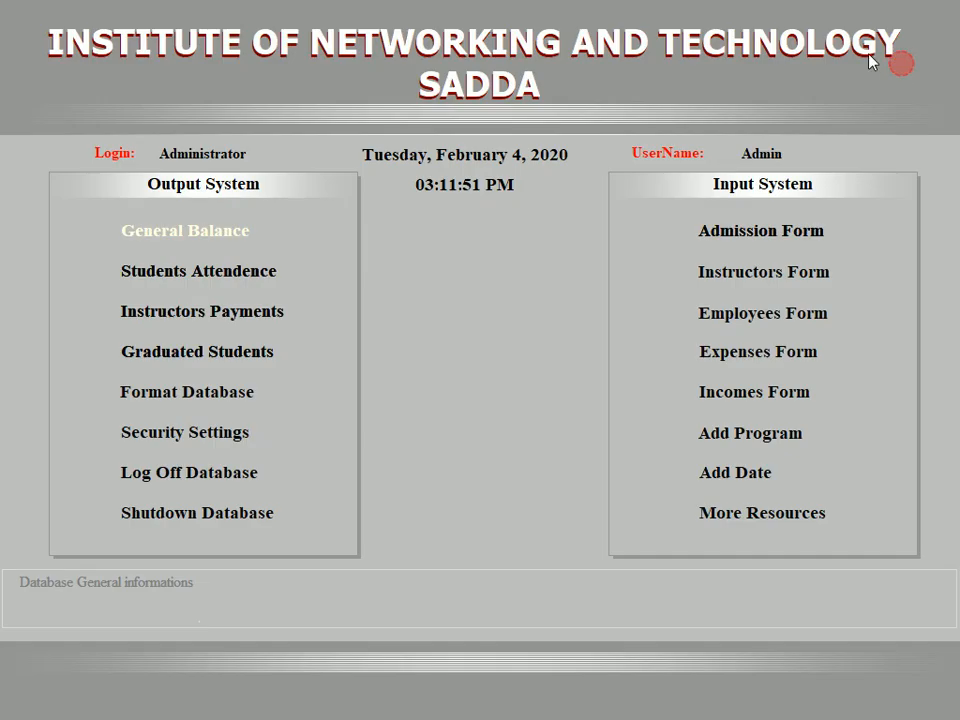
Step: Preview the Students Attendence sheet for each of the two instructors, then return to the main menu
{"action": "left_click", "coordinate": [165, 285]}
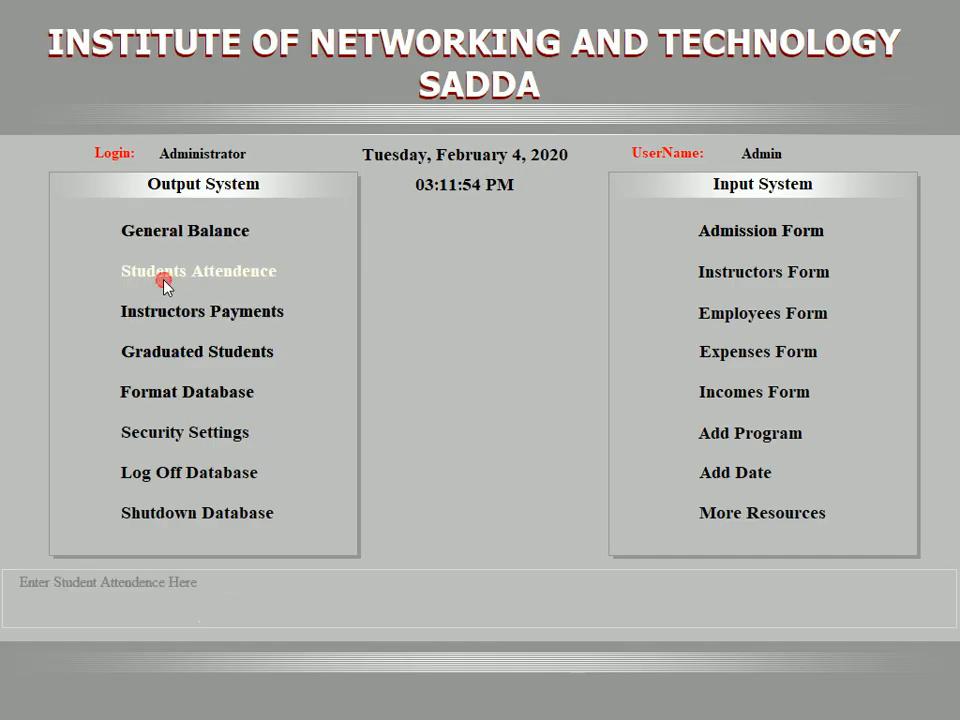
{"action": "left_click", "coordinate": [279, 101]}
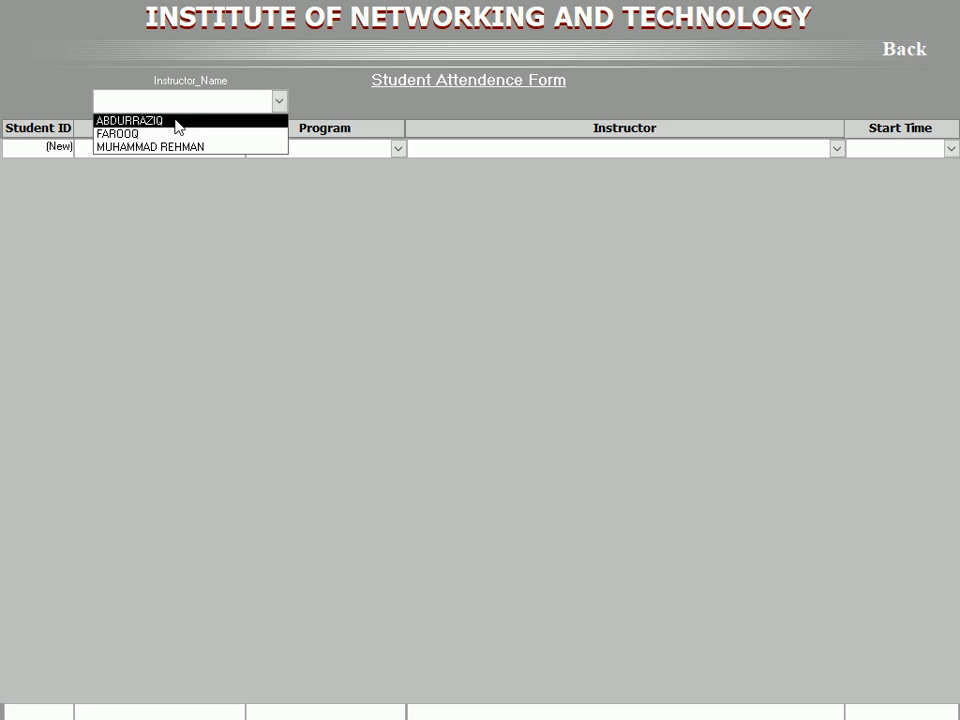
{"action": "left_click", "coordinate": [177, 121]}
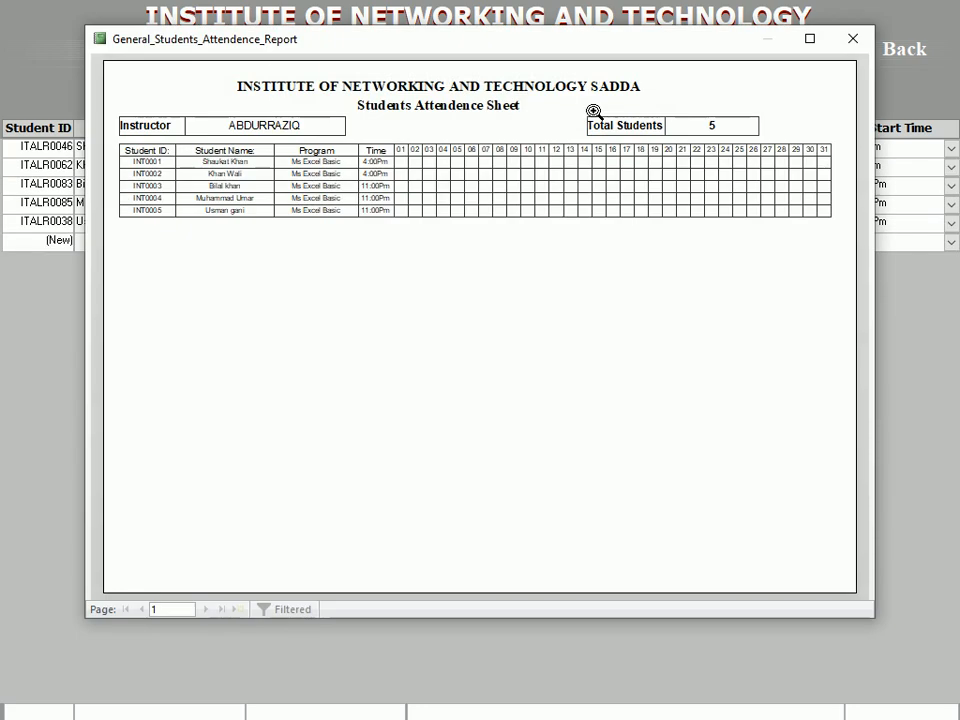
{"action": "left_click", "coordinate": [852, 38]}
{"action": "left_click", "coordinate": [279, 101]}
{"action": "left_click", "coordinate": [186, 134]}
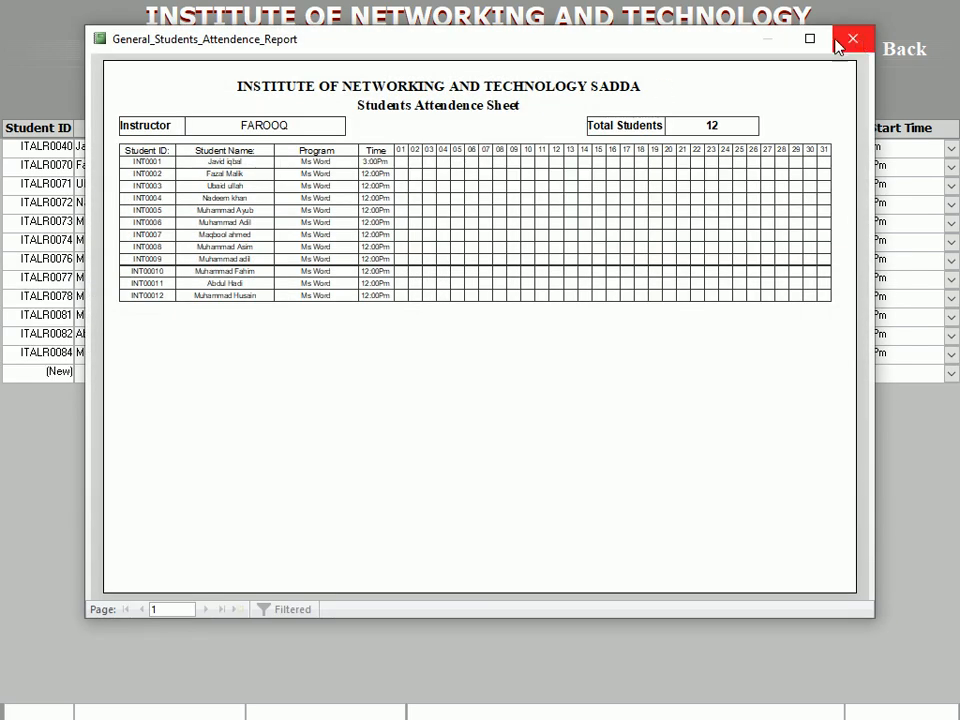
{"action": "left_click", "coordinate": [227, 162]}
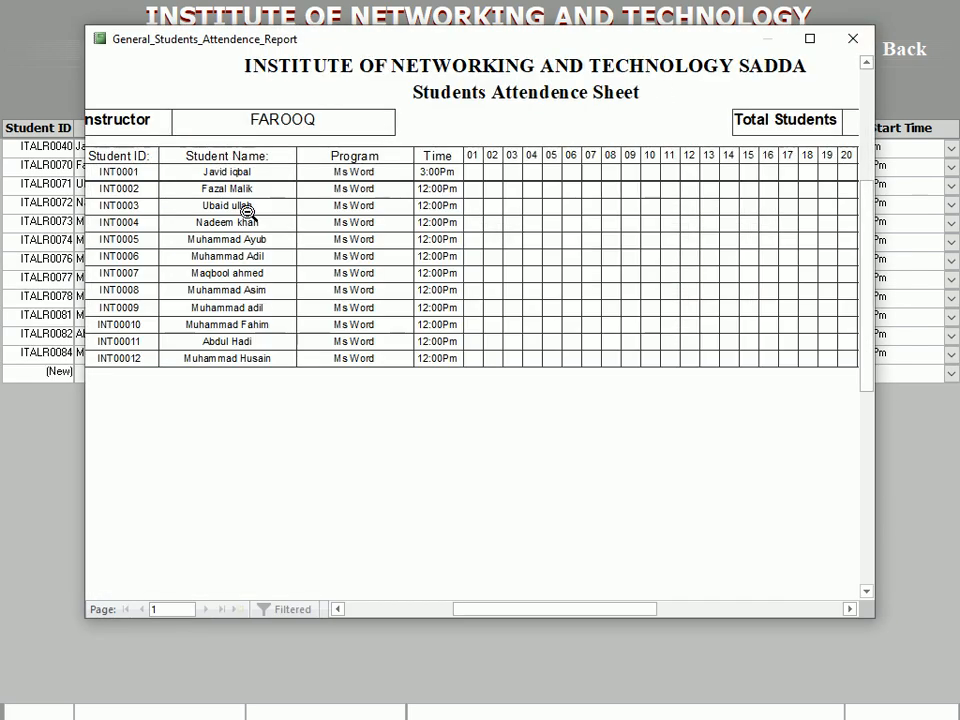
{"action": "left_click", "coordinate": [850, 44]}
{"action": "left_click", "coordinate": [893, 56]}
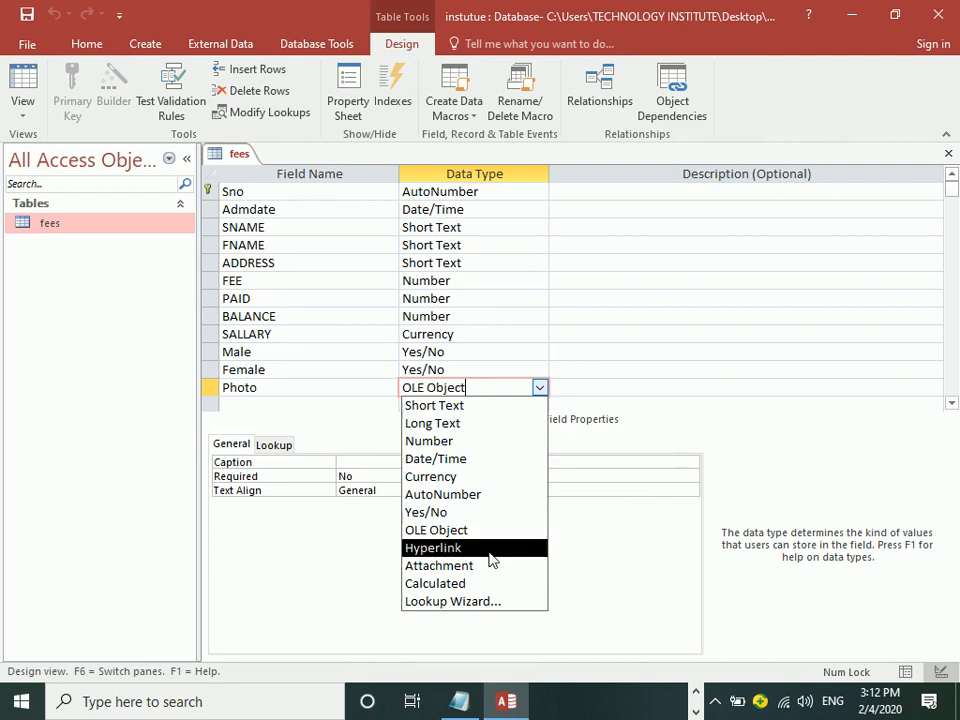
Step: Keep Photo as OLE Object, check the Male field's data type, and select the empty row below Photo
{"action": "left_click", "coordinate": [276, 386]}
{"action": "left_click", "coordinate": [258, 408]}
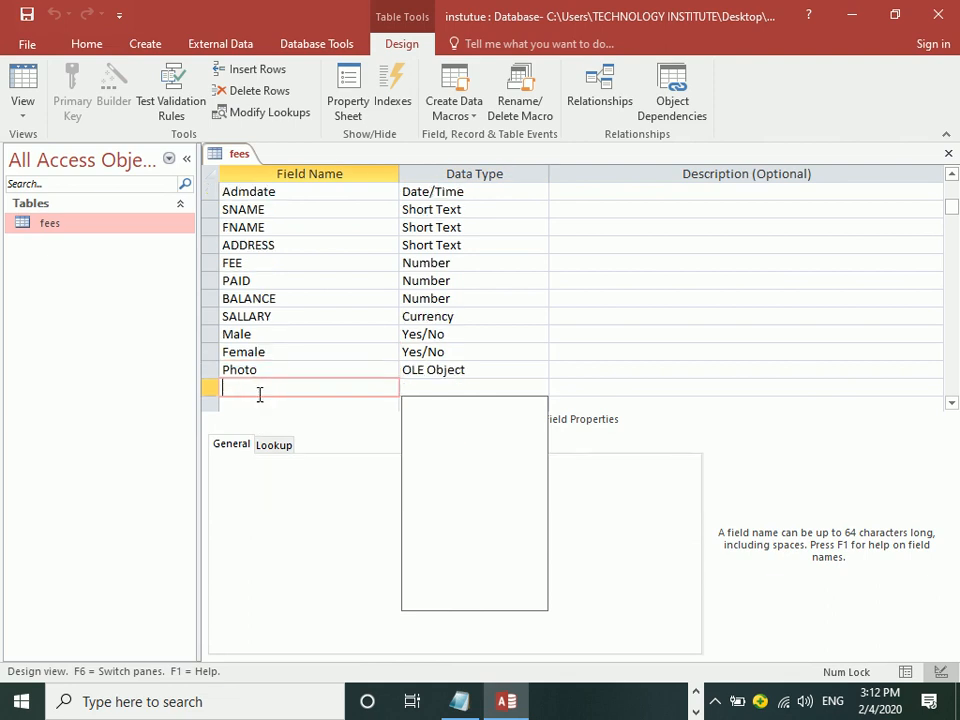
{"action": "left_click", "coordinate": [497, 338]}
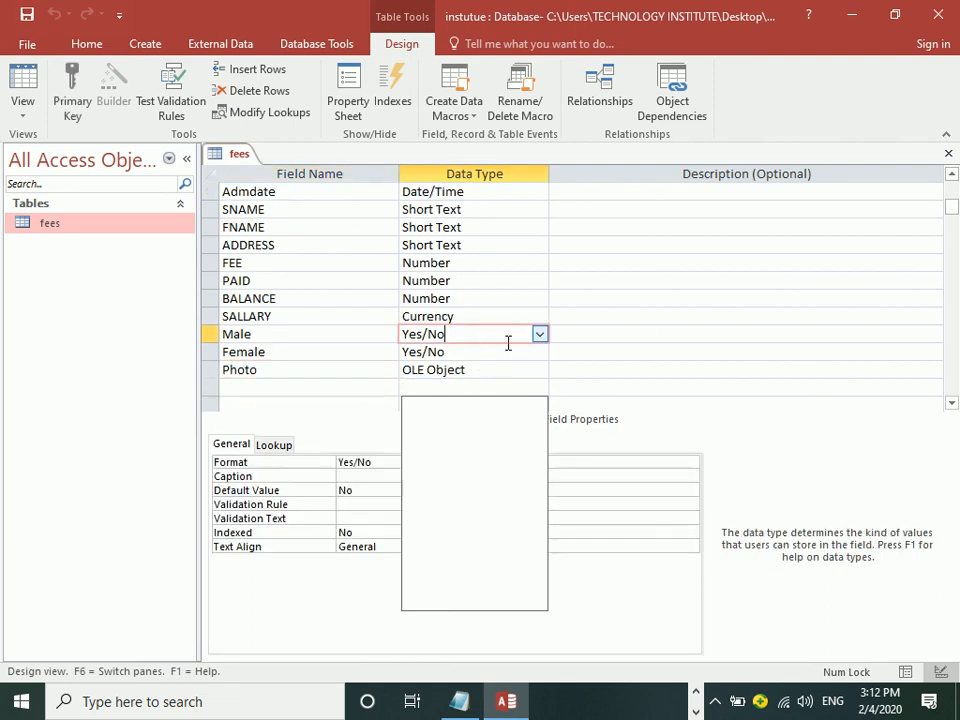
{"action": "key", "text": "F2"}
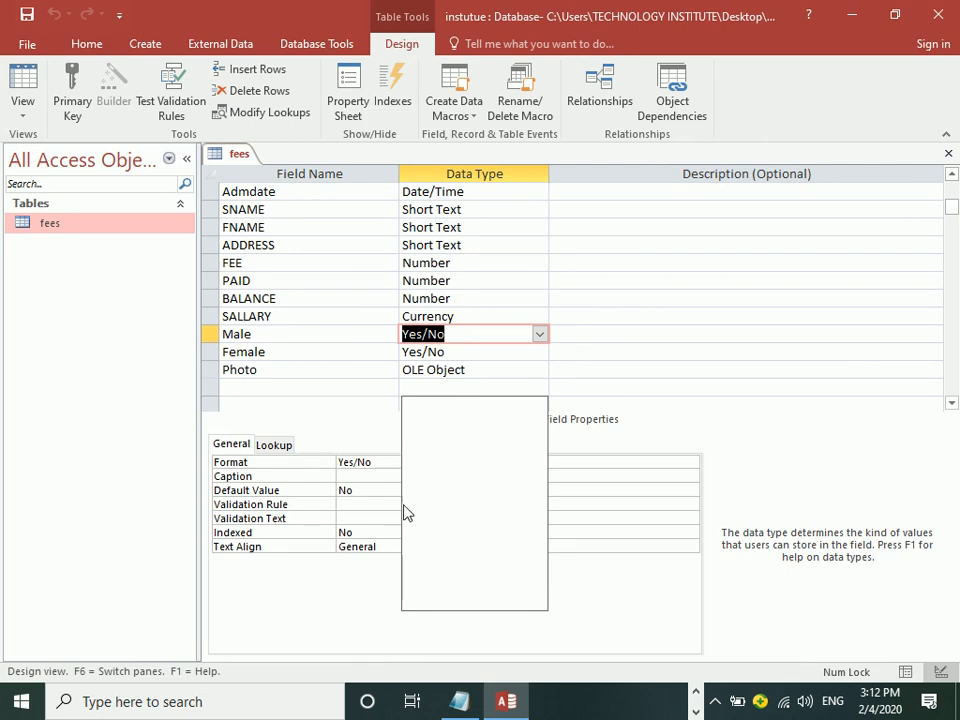
{"action": "left_click", "coordinate": [256, 387]}
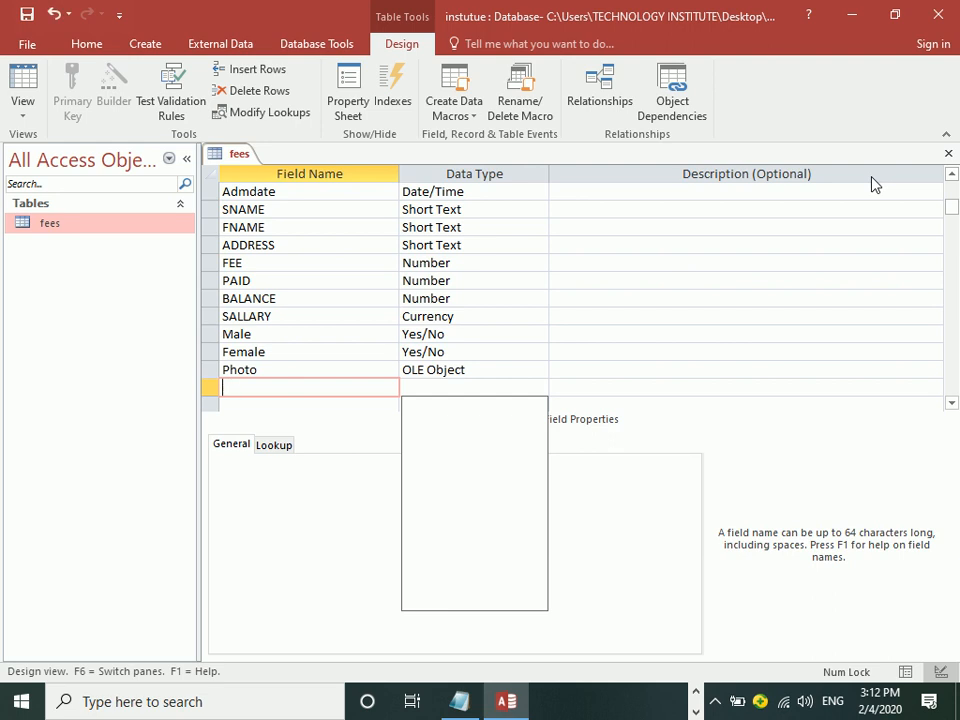
Step: Name the new field CV with Hyperlink data type, save the table, and switch to Datasheet view
{"action": "key", "text": "Caps_Lock"}
{"action": "type", "text": "CV"}
{"action": "key", "text": "Tab"}
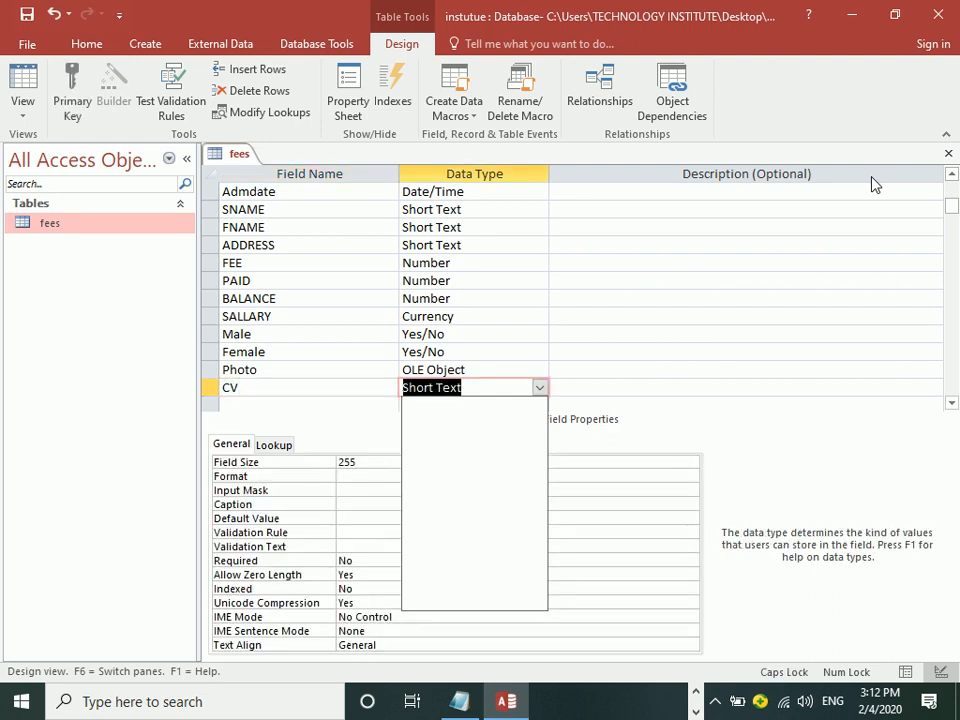
{"action": "type", "text": "Hyperlink"}
{"action": "key", "text": "Tab"}
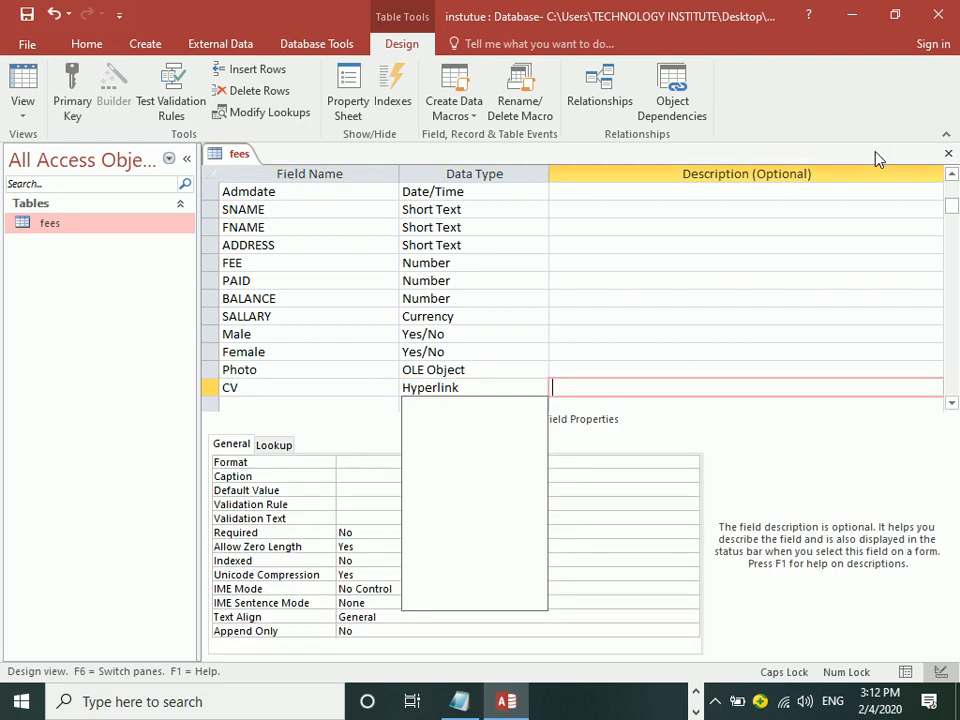
{"action": "key", "text": "ctrl+s"}
{"action": "left_click", "coordinate": [14, 88]}
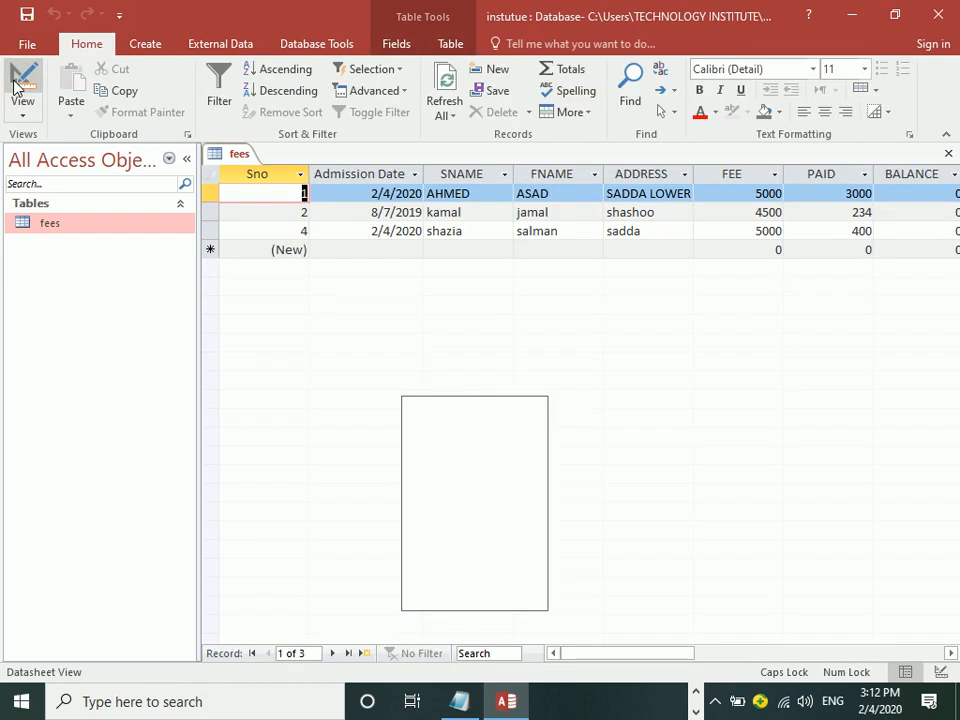
Step: Link the first record's CV cell to GPF CURRENT UPDATES 2020.xlsx, displayed as MY CV.xlsx
{"action": "key", "text": "Tab"}
{"action": "key", "text": "Tab"}
{"action": "key", "text": "Tab"}
{"action": "key", "text": "Tab"}
{"action": "key", "text": "Tab"}
{"action": "key", "text": "Tab"}
{"action": "key", "text": "Tab"}
{"action": "key", "text": "Tab"}
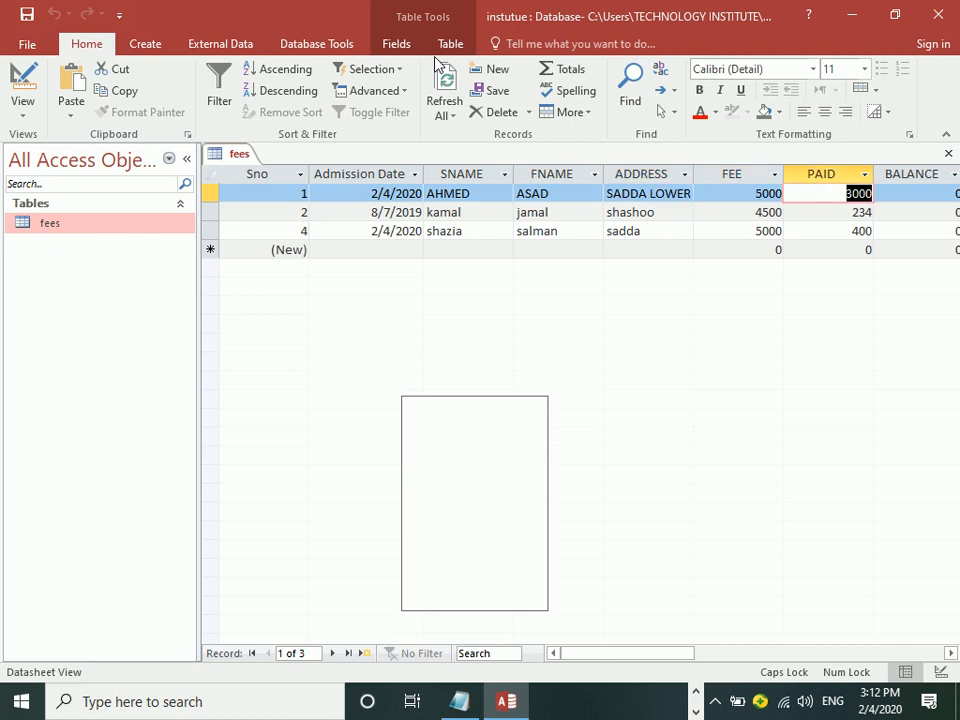
{"action": "key", "text": "Tab"}
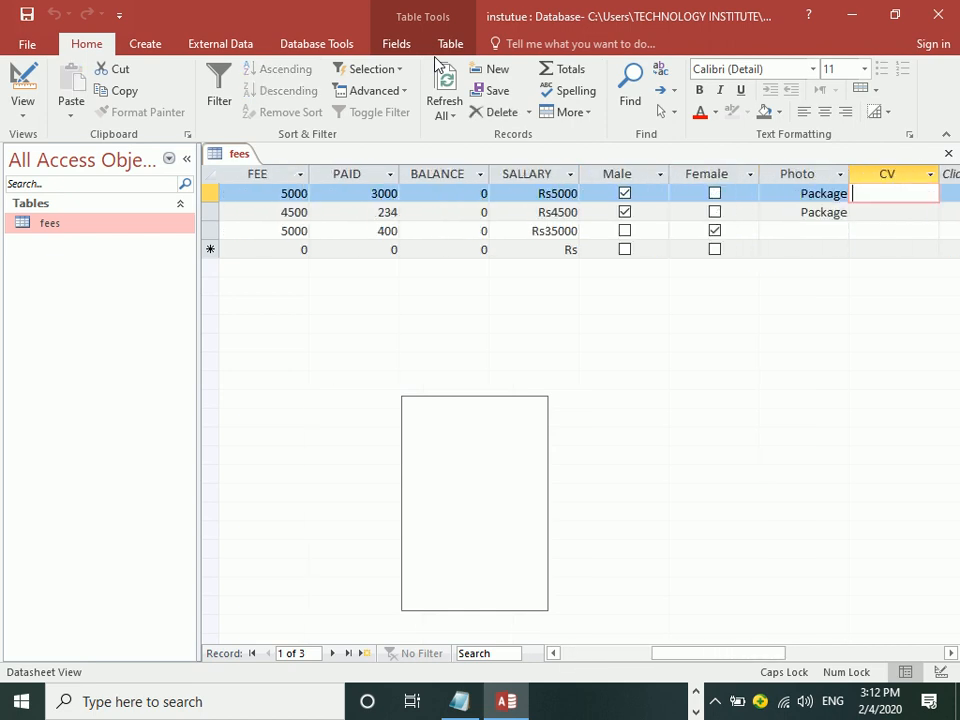
{"action": "right_click", "coordinate": [912, 192]}
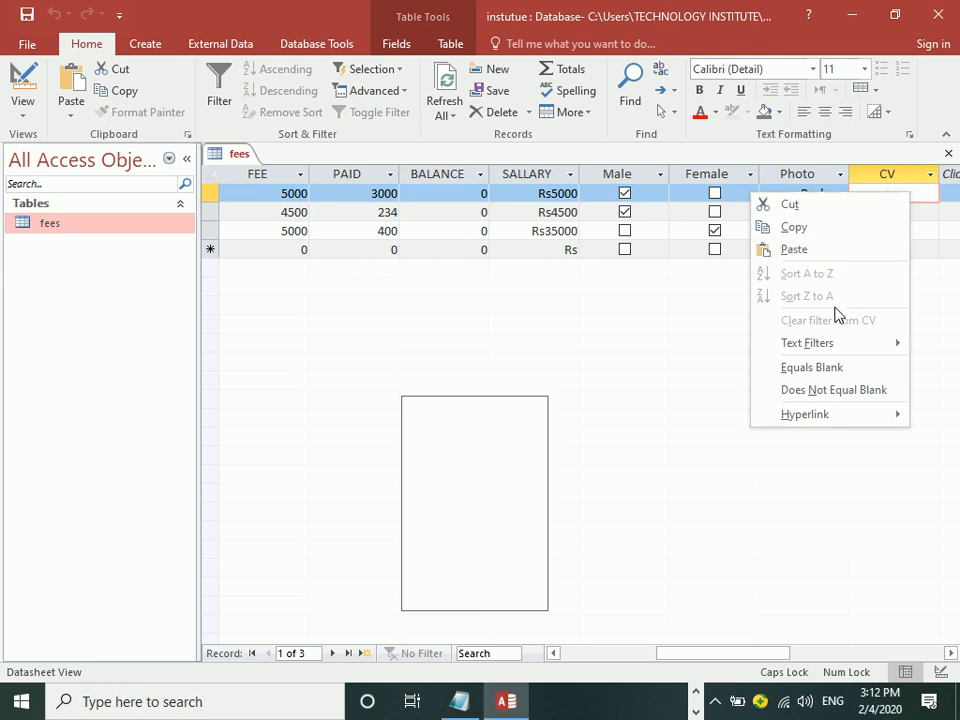
{"action": "mouse_move", "coordinate": [815, 416]}
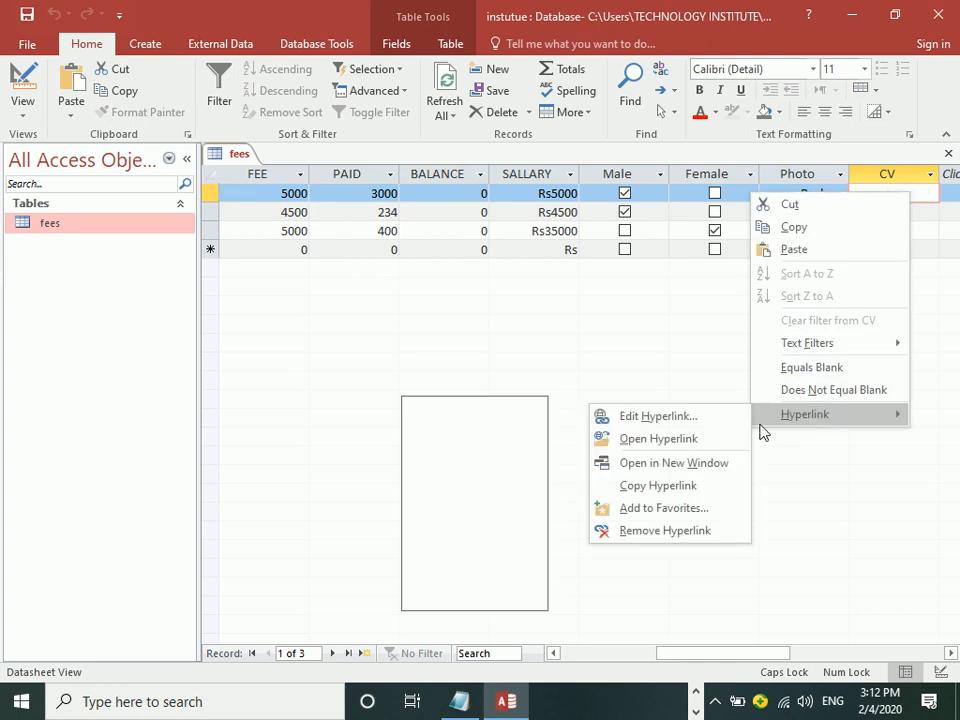
{"action": "left_click", "coordinate": [643, 418]}
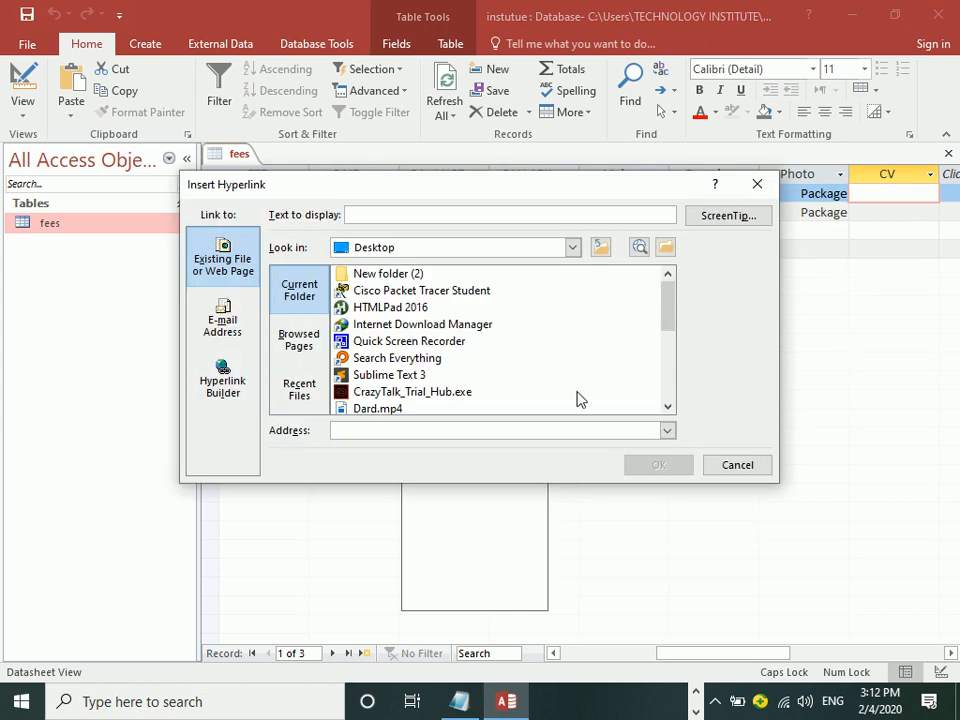
{"action": "left_click_drag", "start_coordinate": [674, 307], "coordinate": [654, 343]}
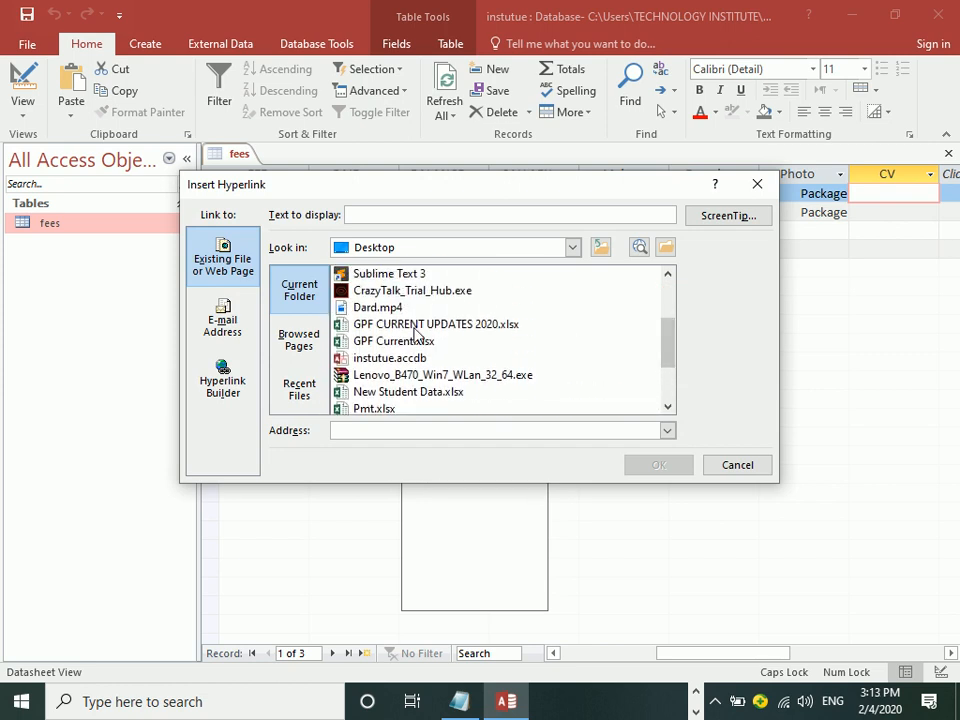
{"action": "left_click", "coordinate": [407, 325]}
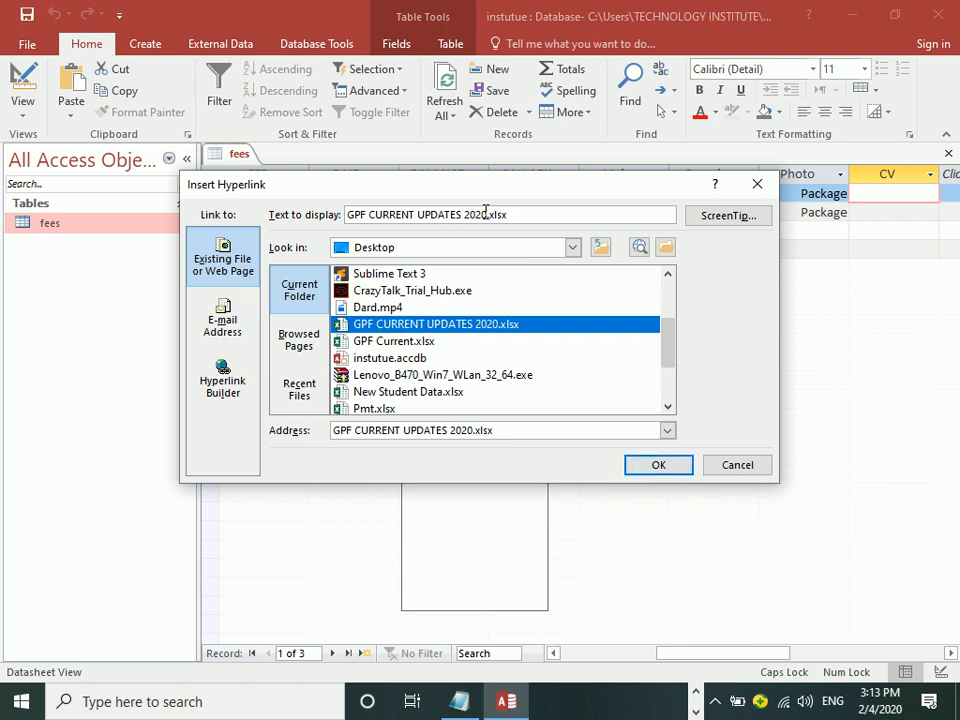
{"action": "left_click_drag", "start_coordinate": [488, 214], "coordinate": [346, 216]}
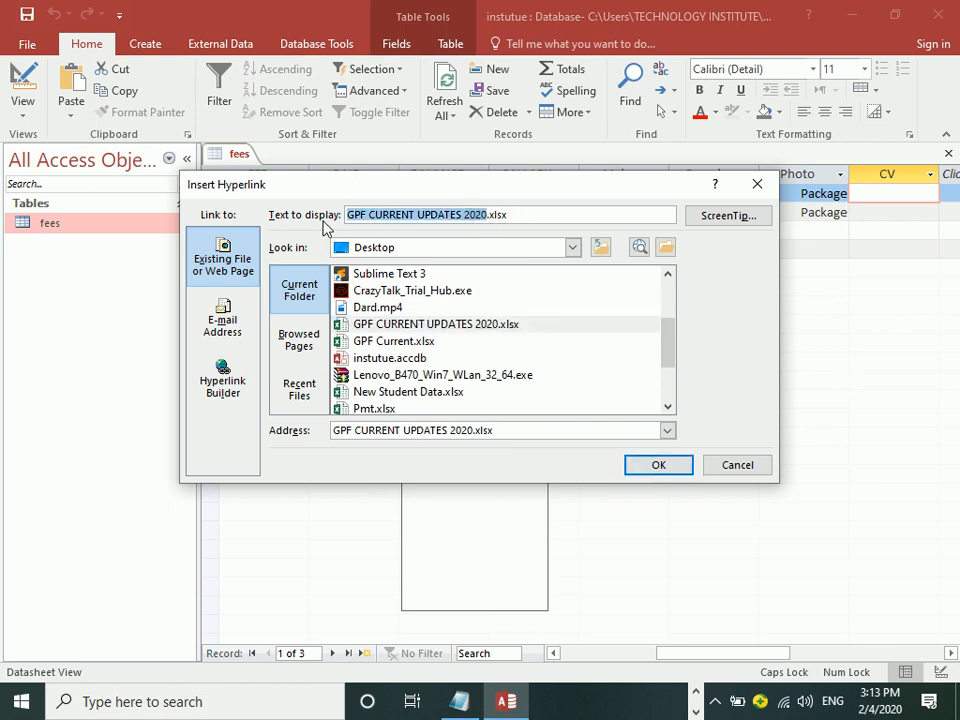
{"action": "type", "text": "MY CV"}
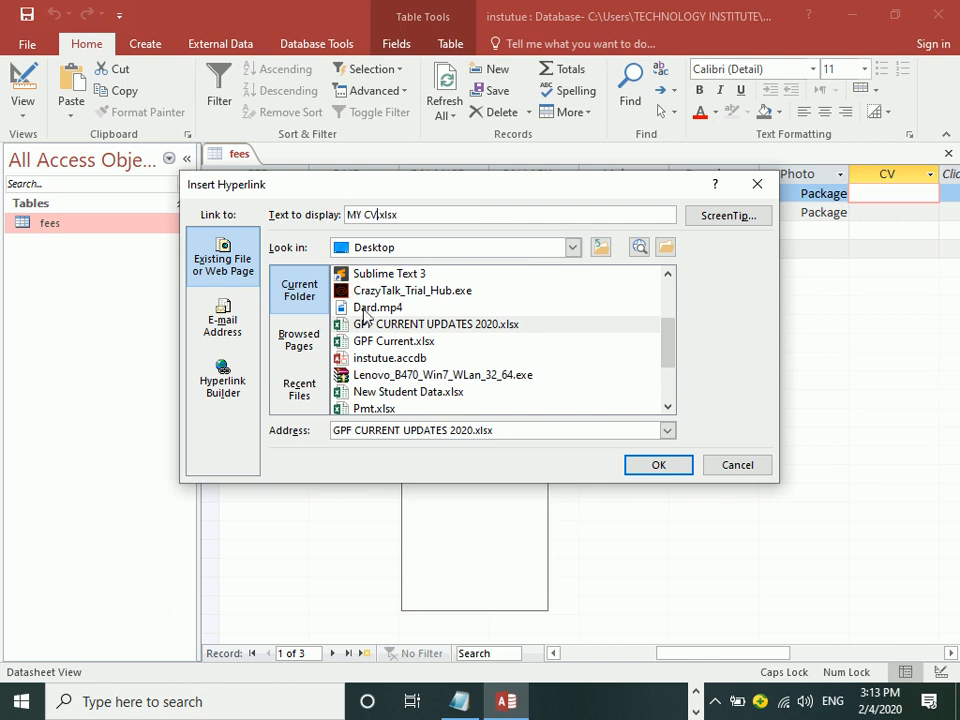
{"action": "left_click", "coordinate": [650, 467]}
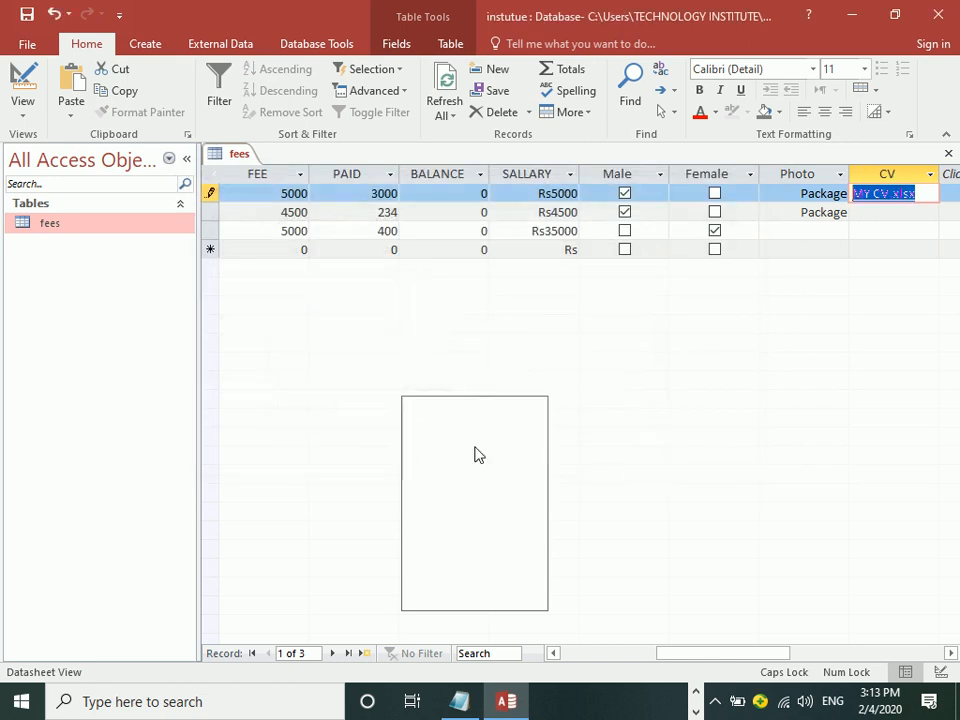
{"action": "left_click", "coordinate": [910, 215]}
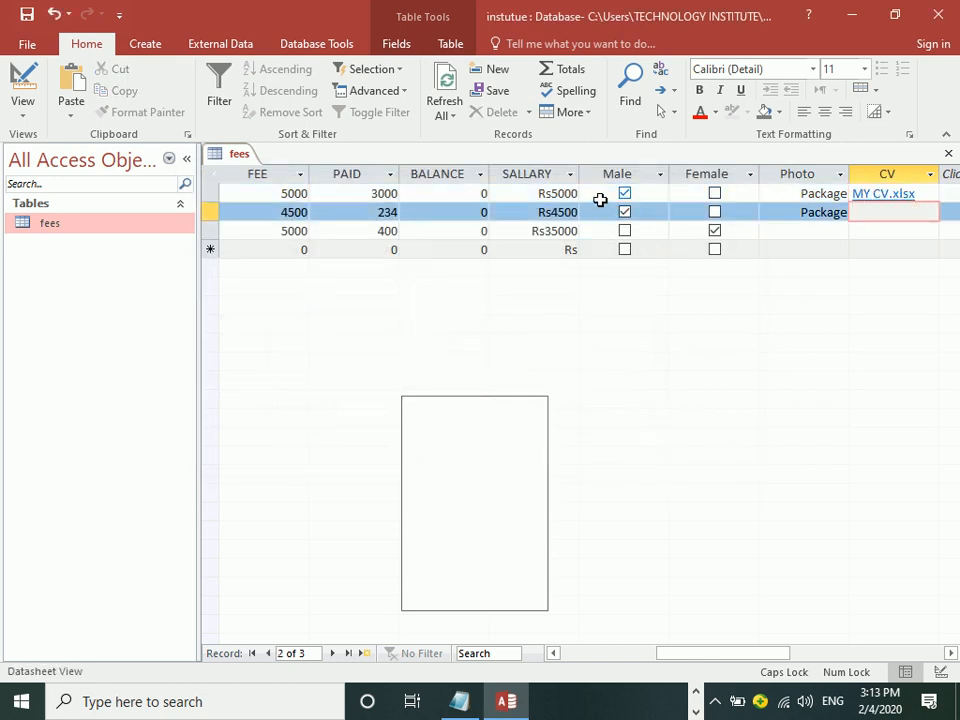
{"action": "left_click", "coordinate": [873, 197]}
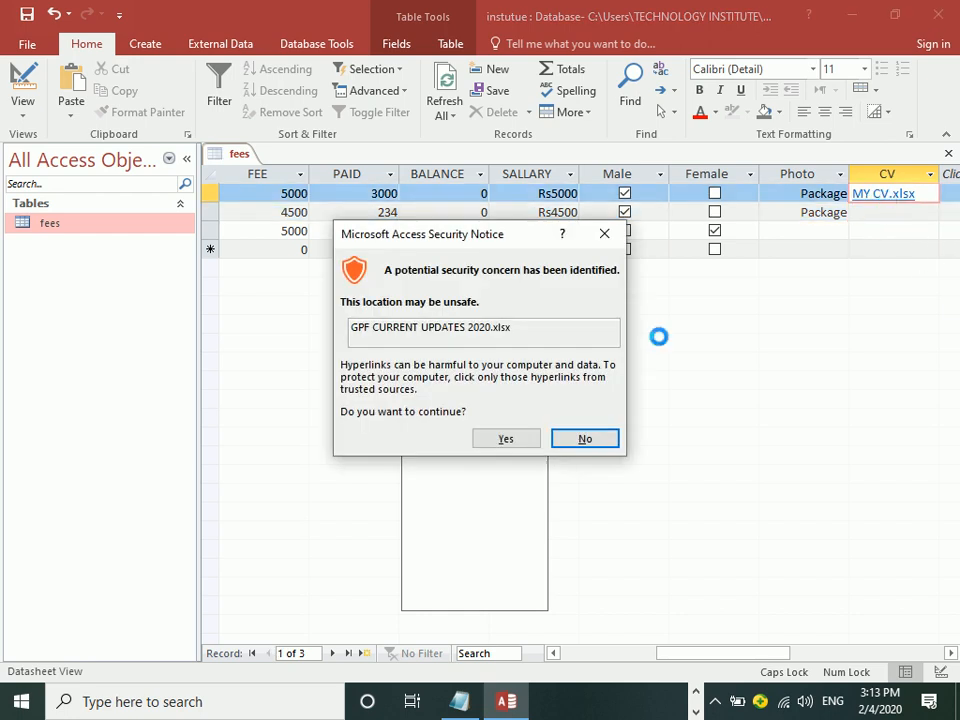
{"action": "left_click", "coordinate": [491, 441]}
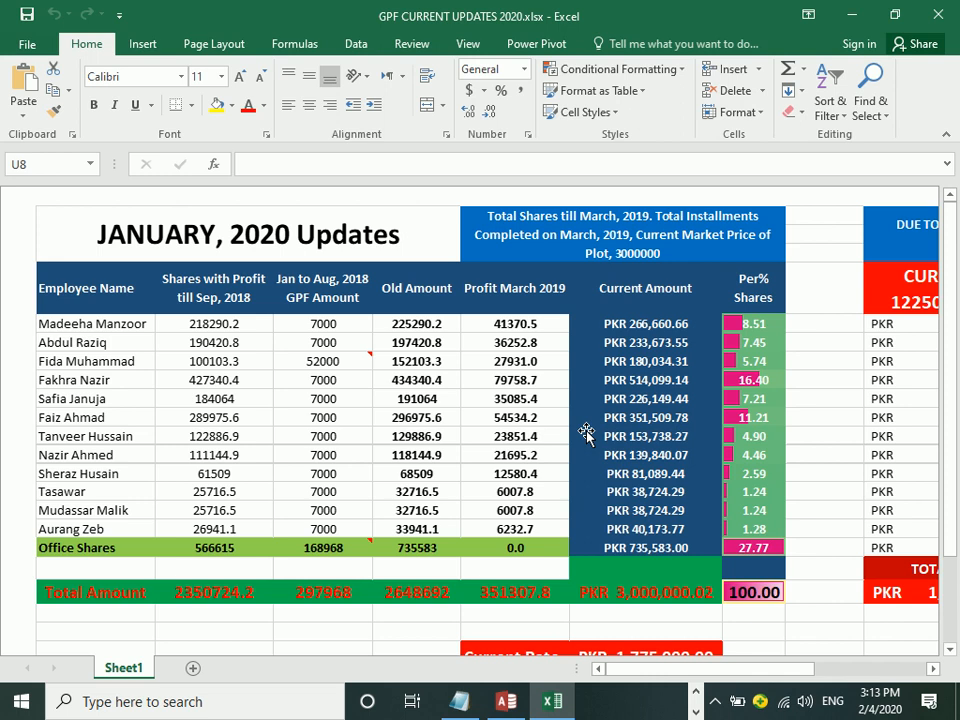
{"action": "left_click", "coordinate": [957, 8]}
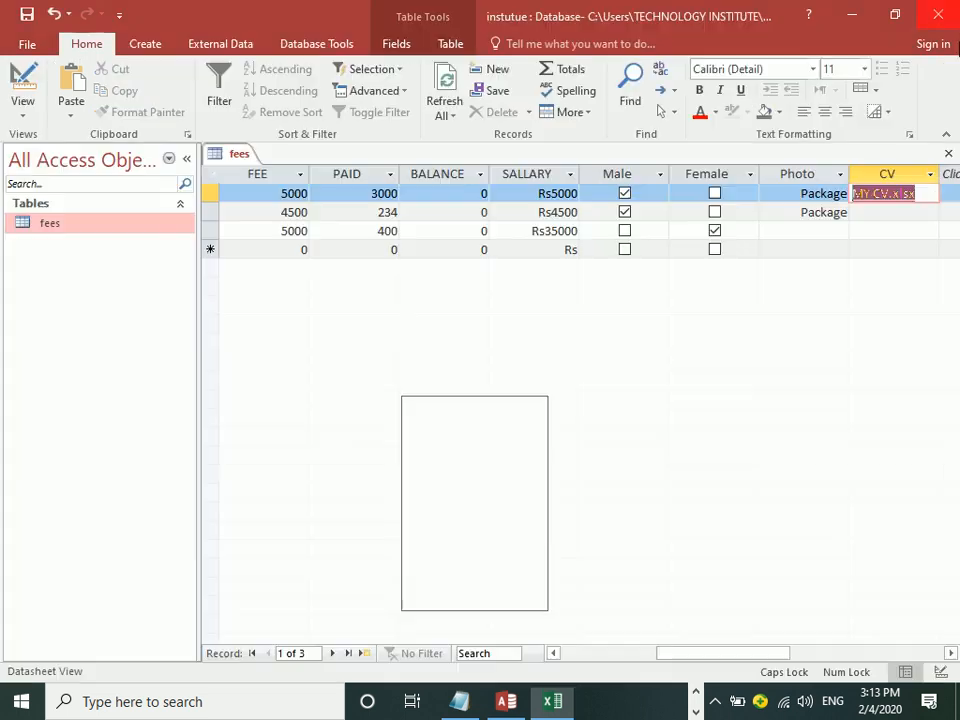
Step: Edit the second record's CV hyperlink to point to Pmt.xlsx
{"action": "left_click", "coordinate": [884, 212]}
{"action": "right_click", "coordinate": [886, 214]}
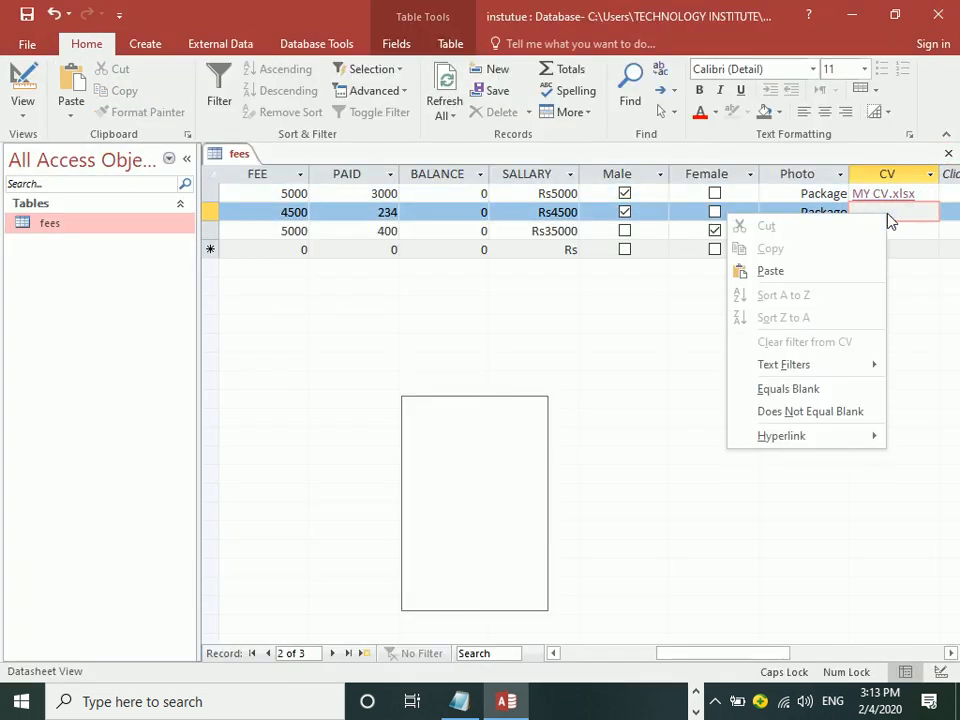
{"action": "left_click", "coordinate": [775, 437]}
{"action": "left_click", "coordinate": [640, 437]}
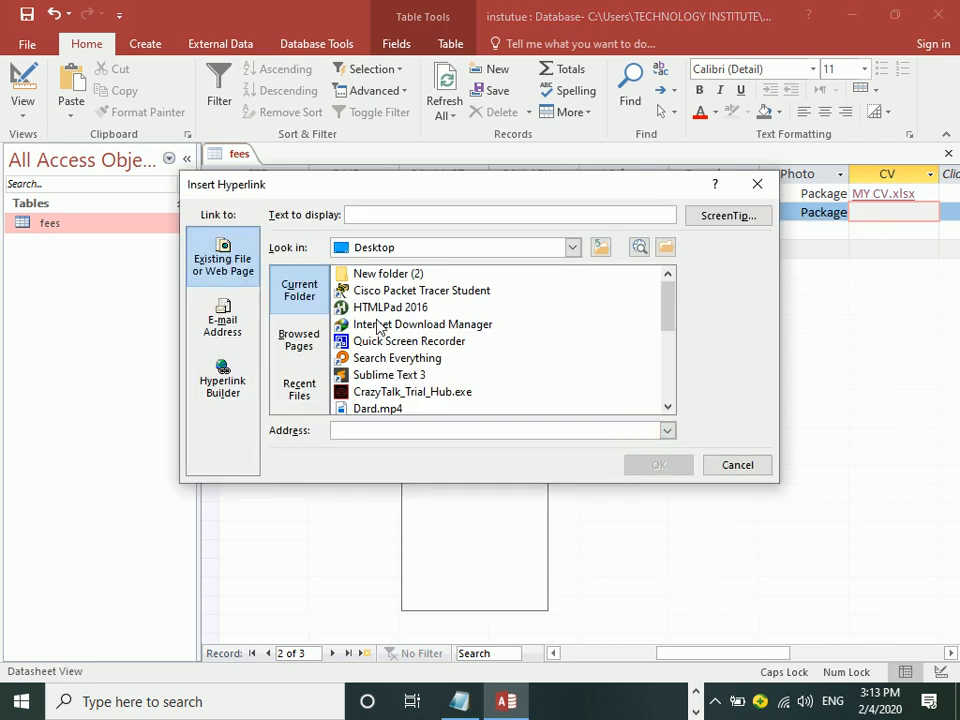
{"action": "left_click_drag", "start_coordinate": [669, 326], "coordinate": [675, 370]}
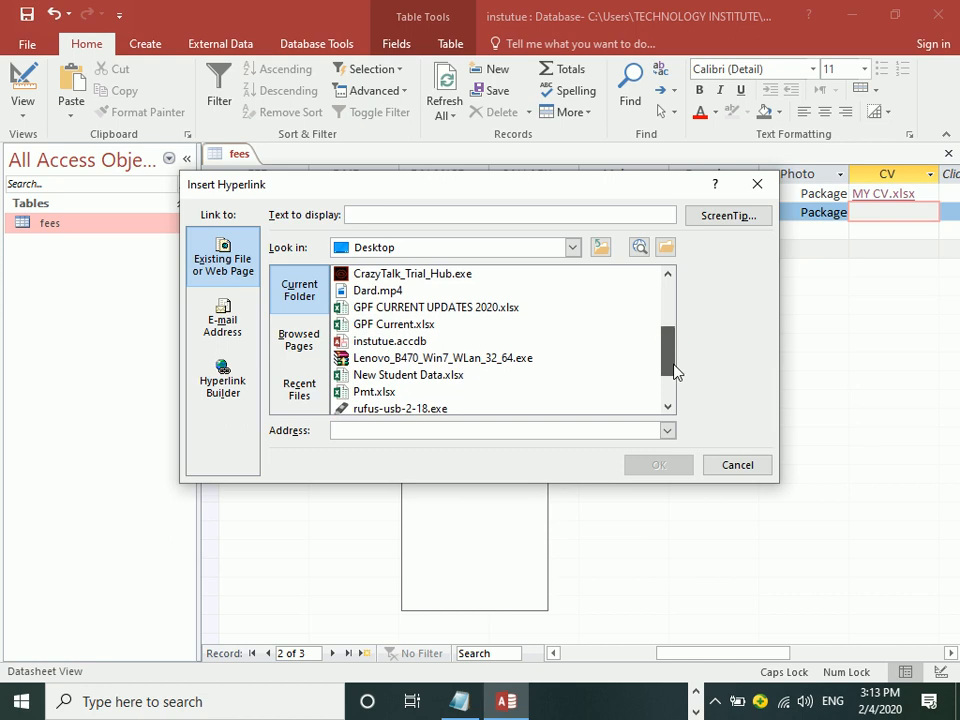
{"action": "left_click", "coordinate": [384, 392]}
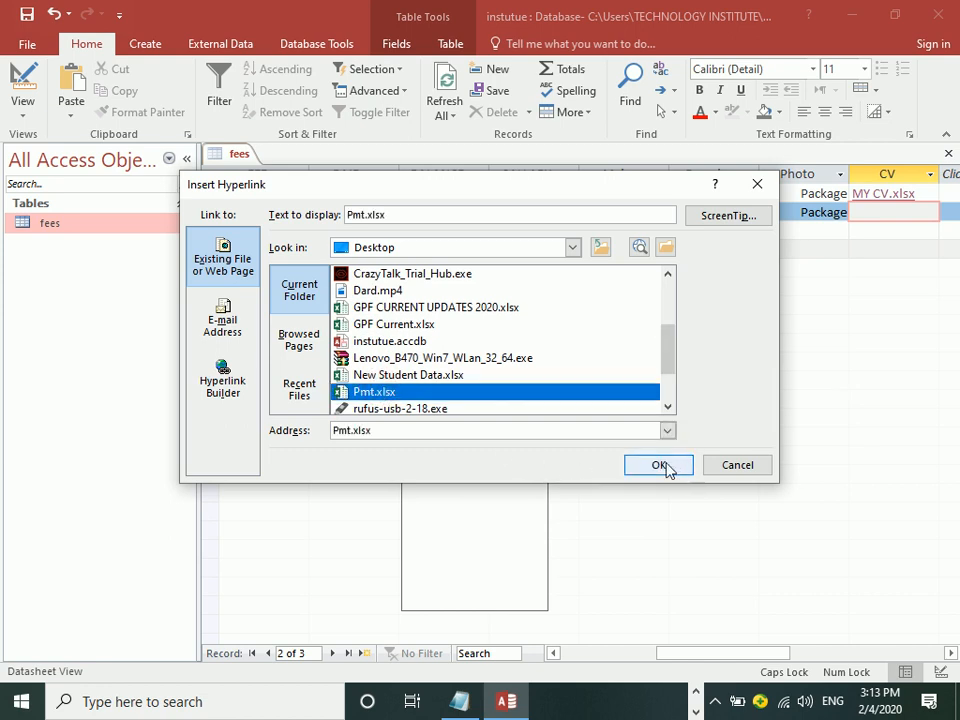
{"action": "left_click", "coordinate": [676, 468]}
Step: Follow the Pmt.xlsx link to open it in Excel, then close it without saving
{"action": "left_click", "coordinate": [872, 214]}
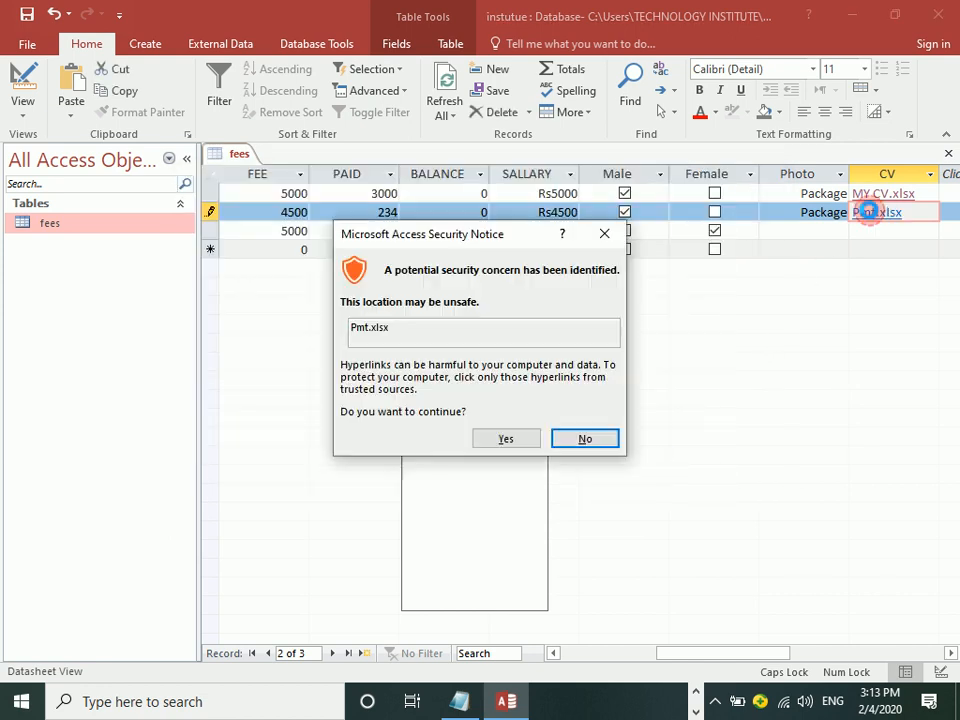
{"action": "left_click", "coordinate": [508, 440]}
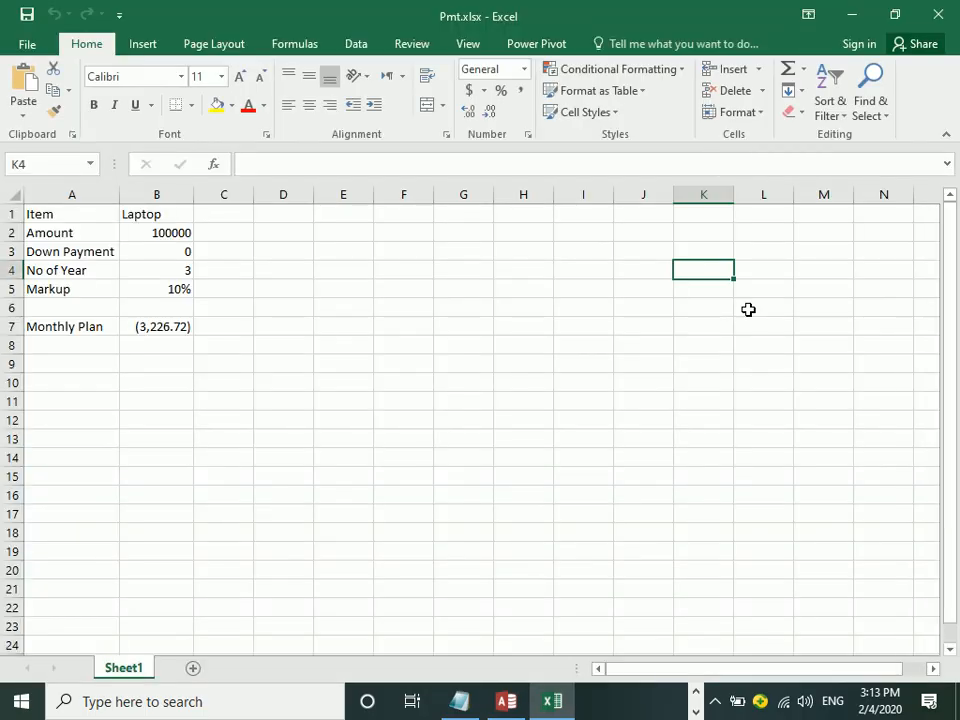
{"action": "left_click", "coordinate": [955, 13]}
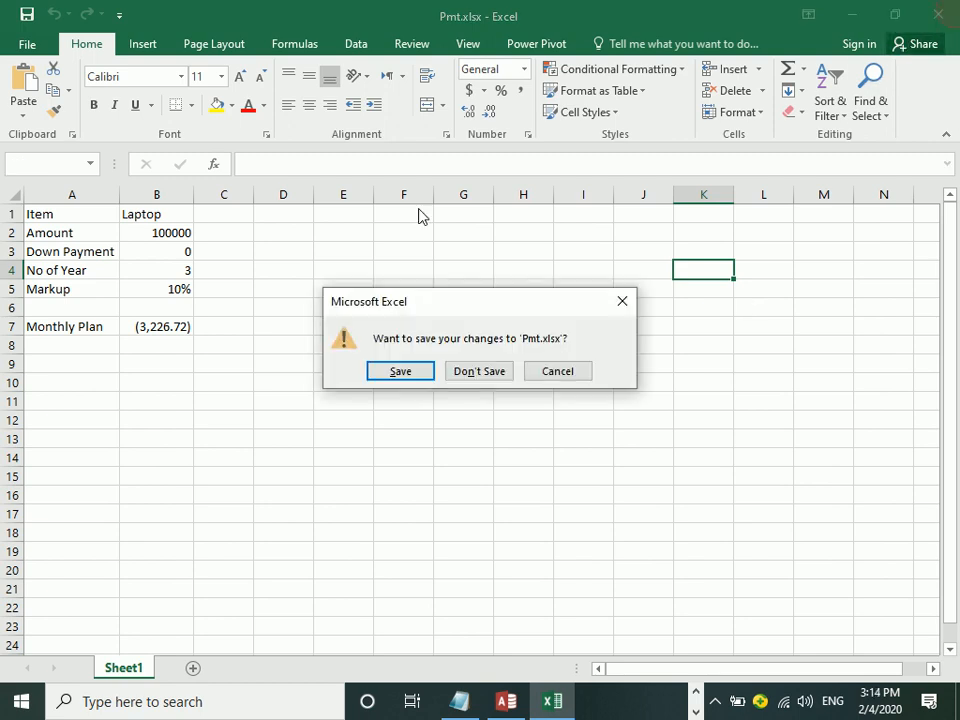
{"action": "left_click", "coordinate": [482, 376]}
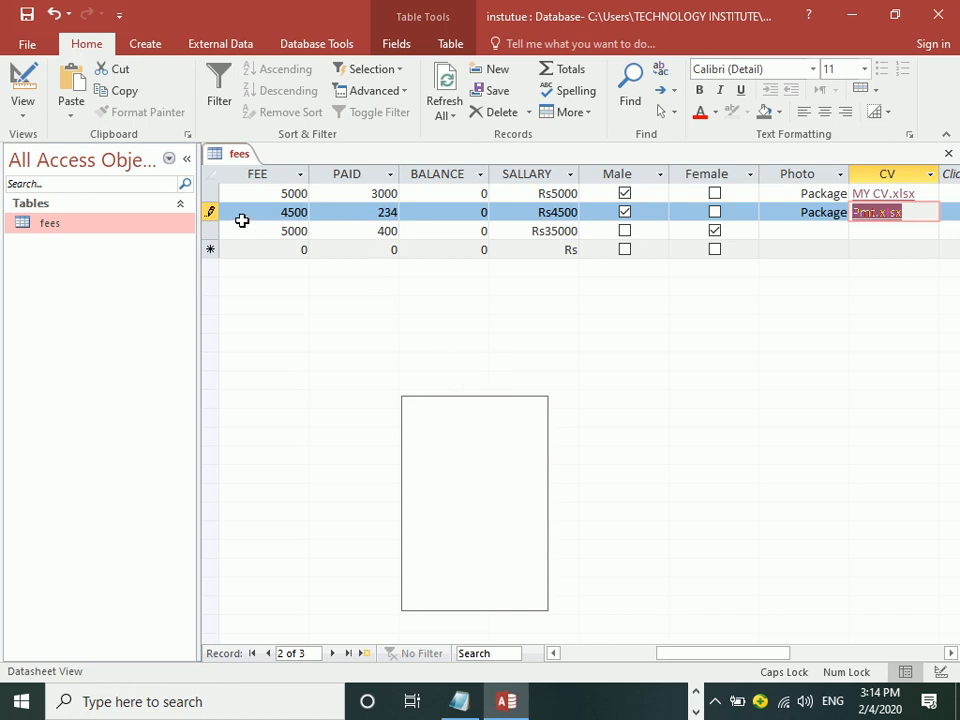
{"action": "left_click", "coordinate": [270, 237]}
{"action": "key", "text": "shift+Tab"}
{"action": "key", "text": "shift+Tab"}
{"action": "key", "text": "shift+Tab"}
{"action": "key", "text": "shift+Tab"}
{"action": "key", "text": "shift+Tab"}
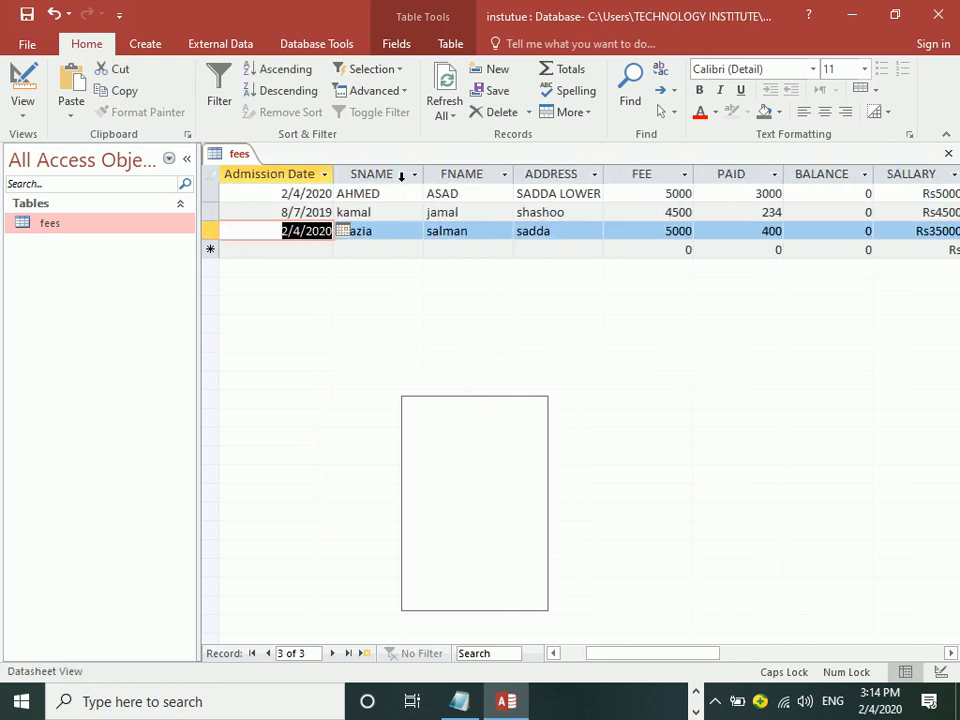
Step: Move through the fees records, then switch to Design view and check the fields' data types
{"action": "key", "text": "shift+Tab"}
{"action": "key", "text": "Tab"}
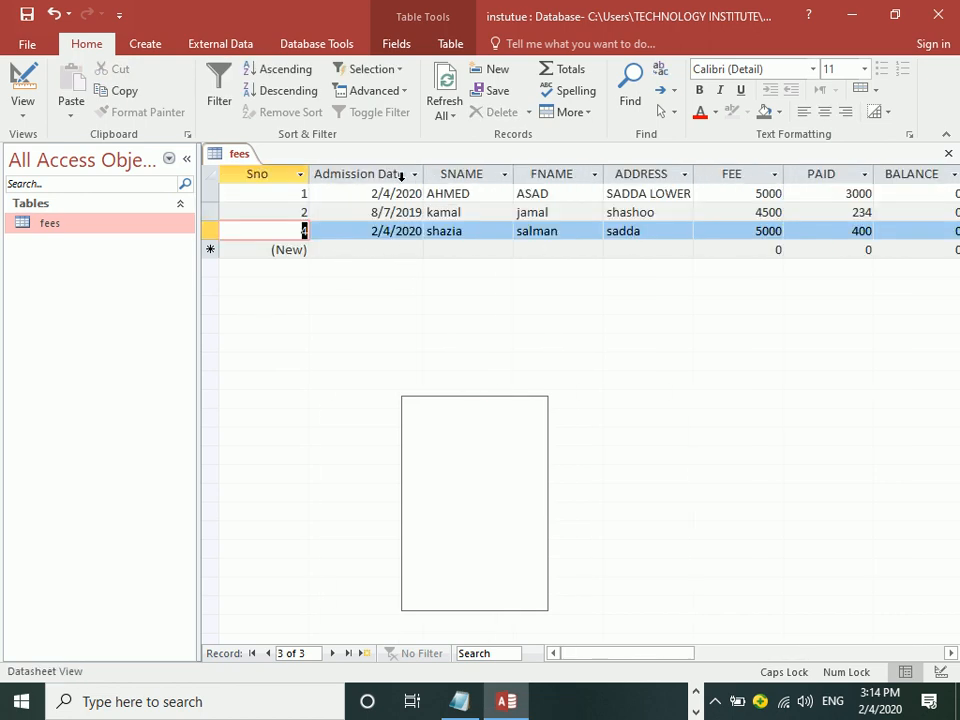
{"action": "key", "text": "Down"}
{"action": "key", "text": "Tab"}
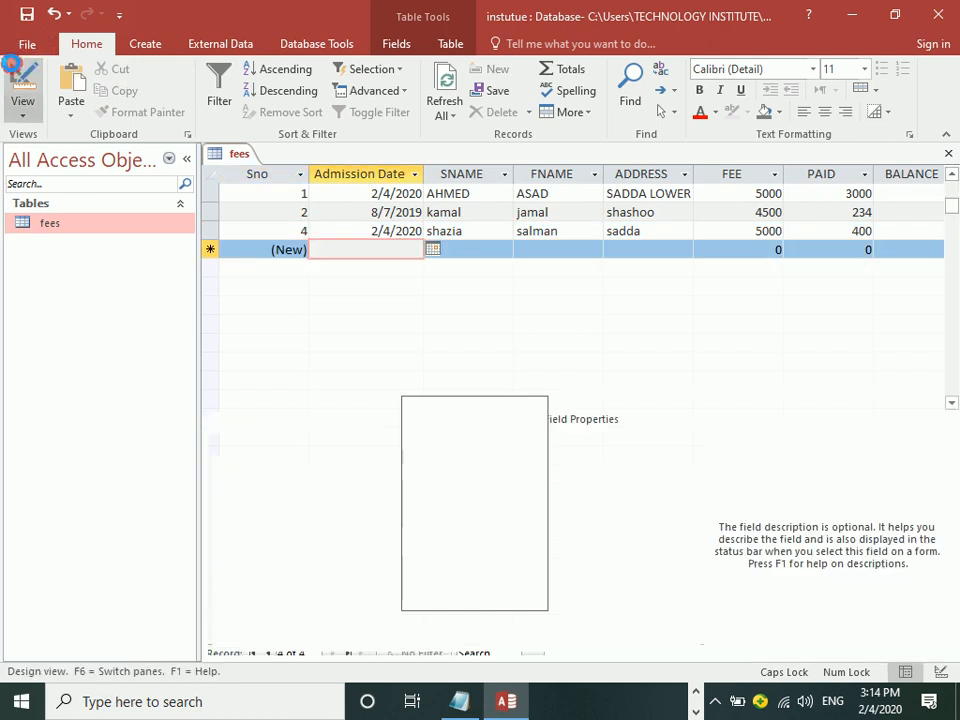
{"action": "left_click", "coordinate": [22, 88]}
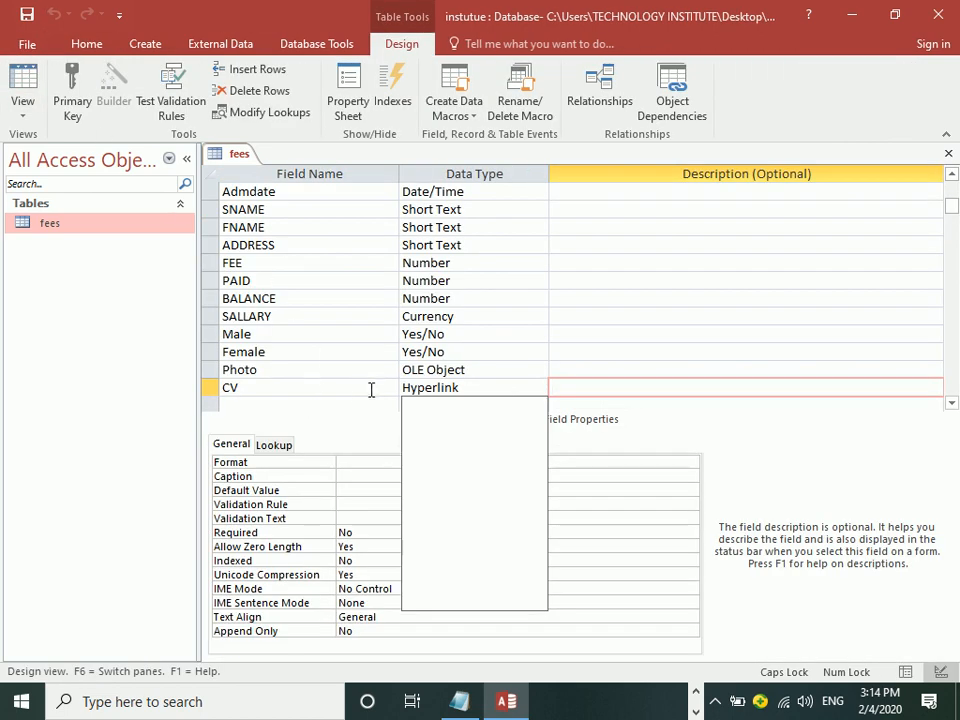
{"action": "left_click", "coordinate": [484, 374]}
{"action": "left_click", "coordinate": [545, 388]}
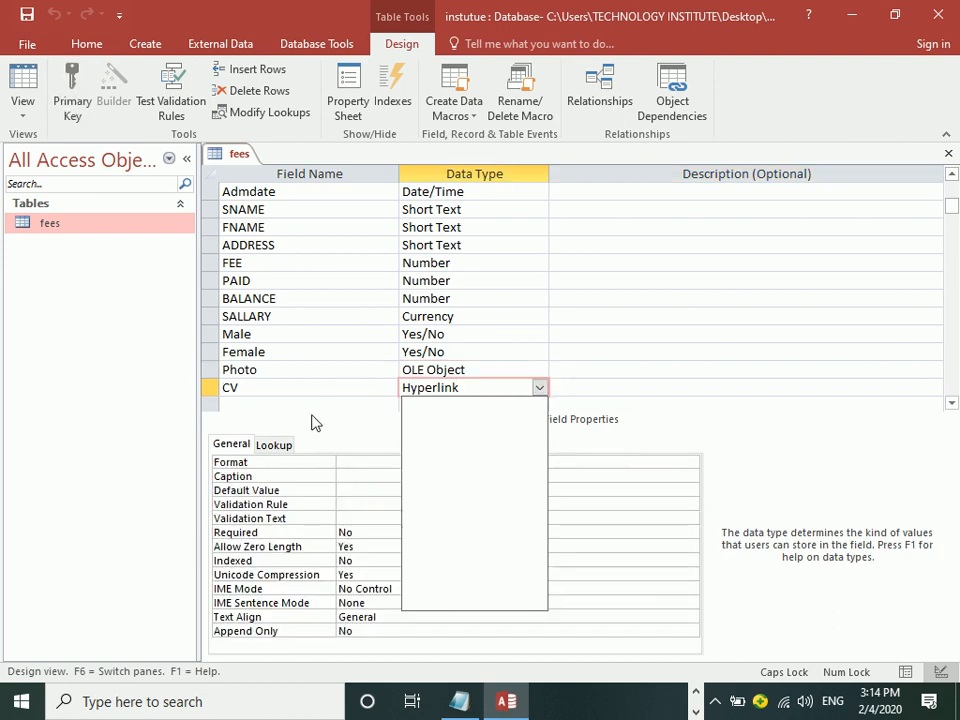
Step: Add a new field below CV with Attachment data type; saving raises a duplicate-name warning
{"action": "left_click", "coordinate": [272, 400]}
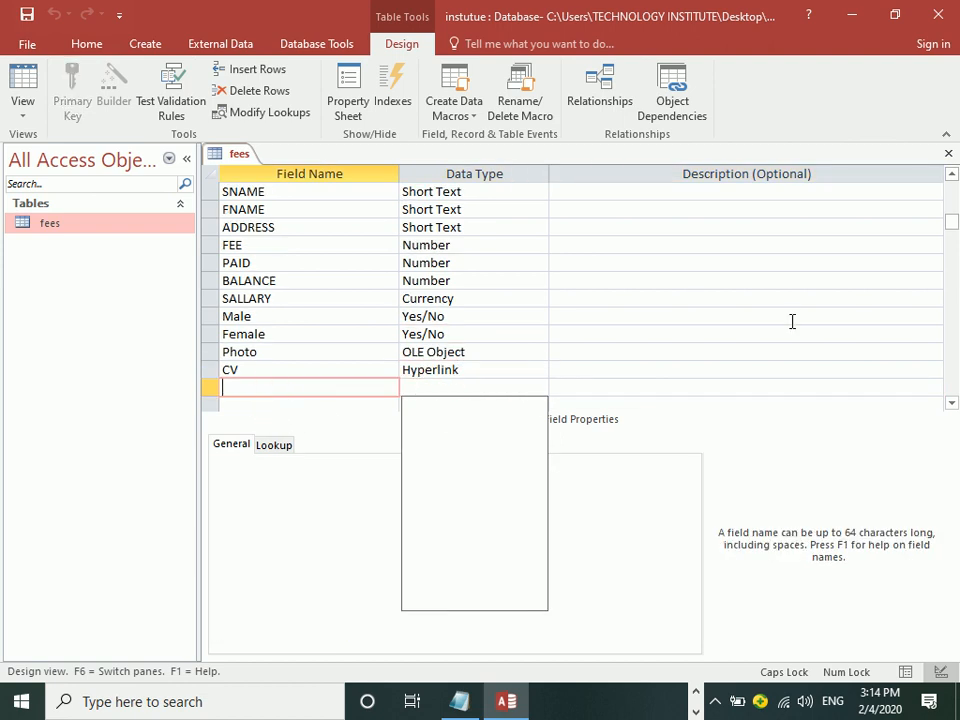
{"action": "type", "text": "IMA"}
{"action": "key", "text": "Tab"}
{"action": "left_click", "coordinate": [541, 388]}
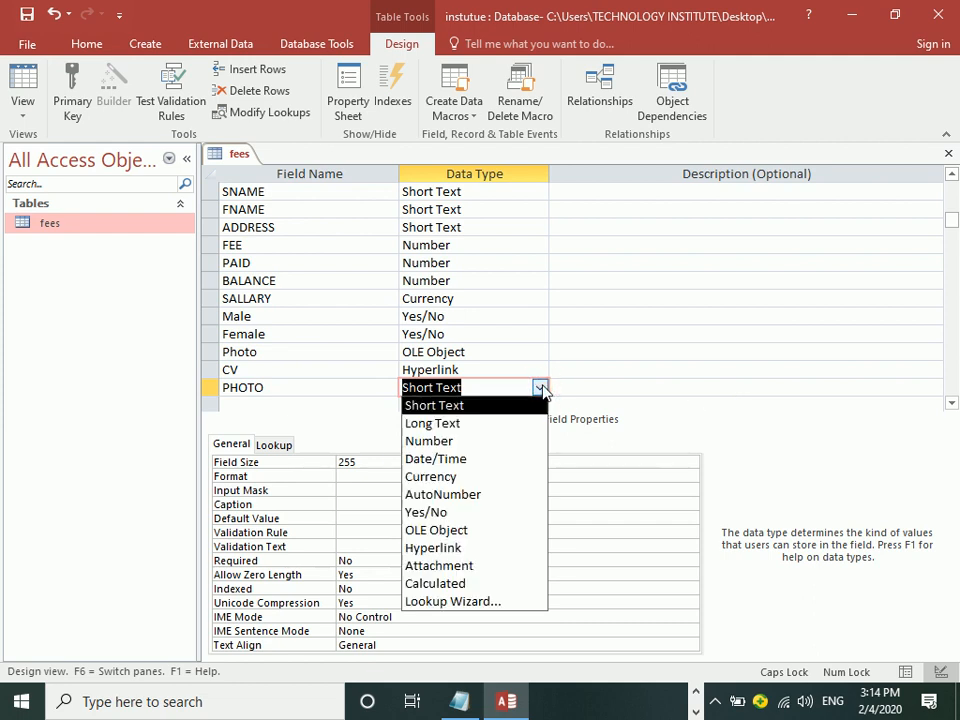
{"action": "left_click", "coordinate": [441, 566]}
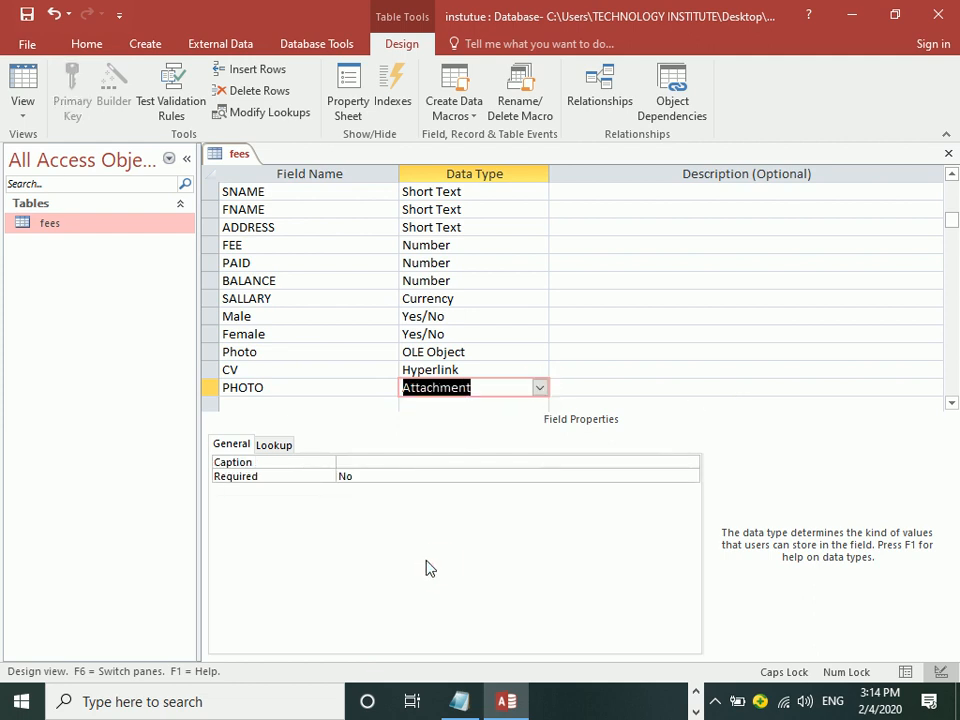
{"action": "left_click", "coordinate": [27, 14]}
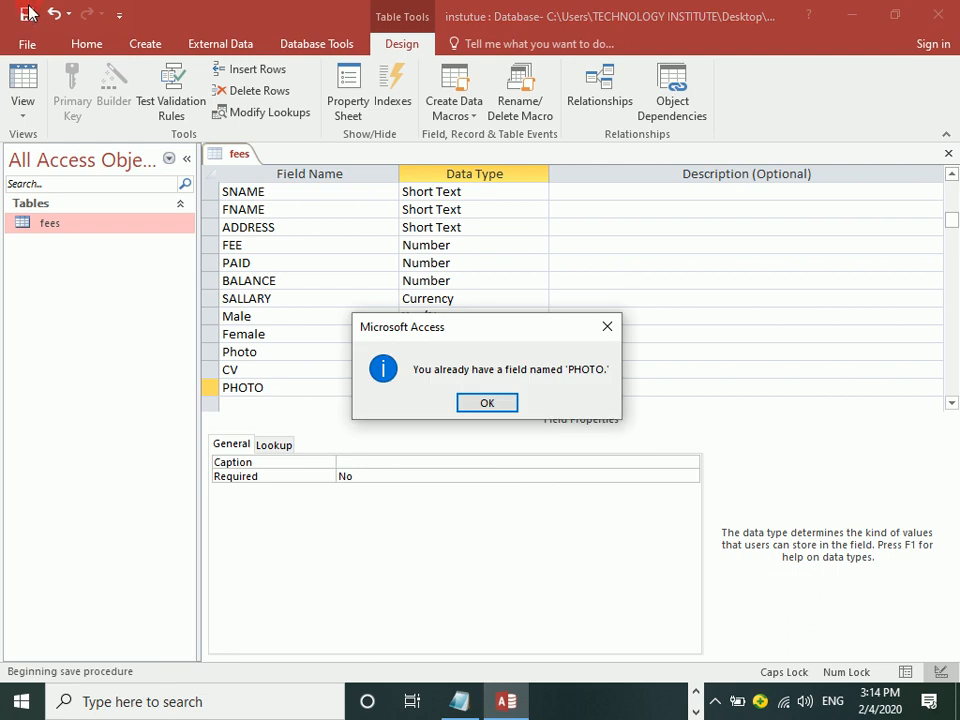
{"action": "left_click", "coordinate": [489, 404]}
Step: Rename the new field to PHOTOS, save the design, and return to Datasheet view
{"action": "left_click", "coordinate": [304, 386]}
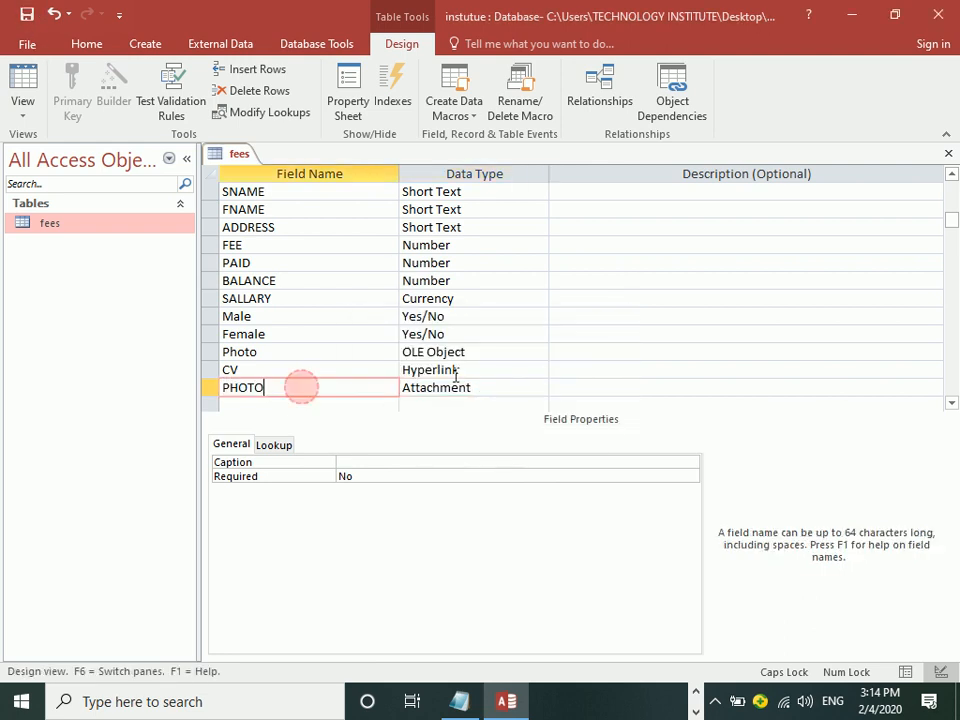
{"action": "type", "text": "S"}
{"action": "key", "text": "Tab"}
{"action": "key", "text": "ctrl+s"}
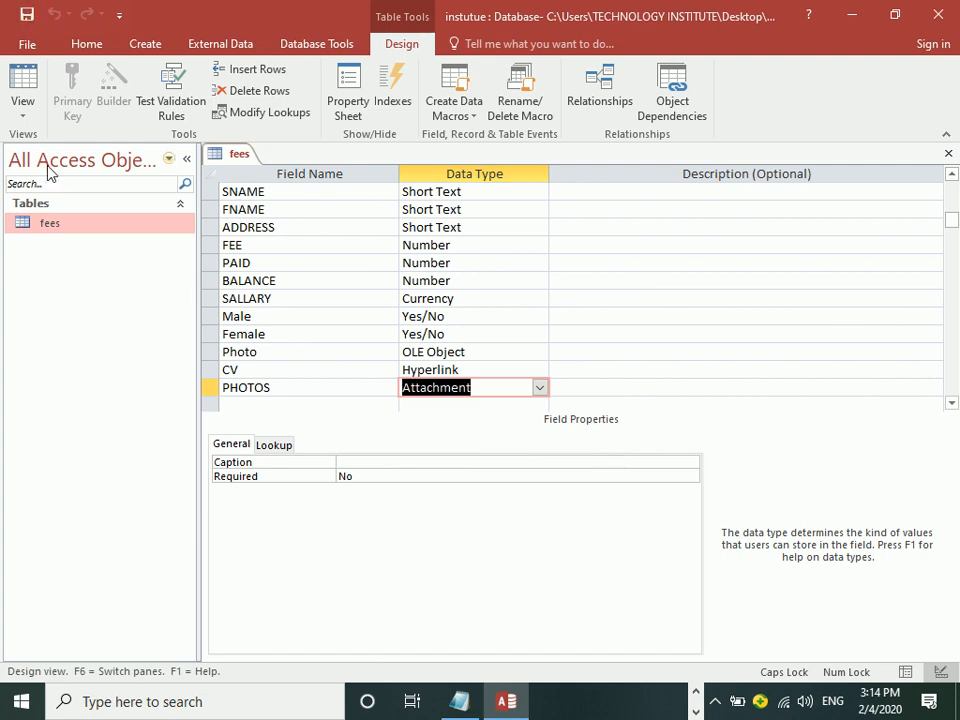
{"action": "left_click", "coordinate": [21, 95]}
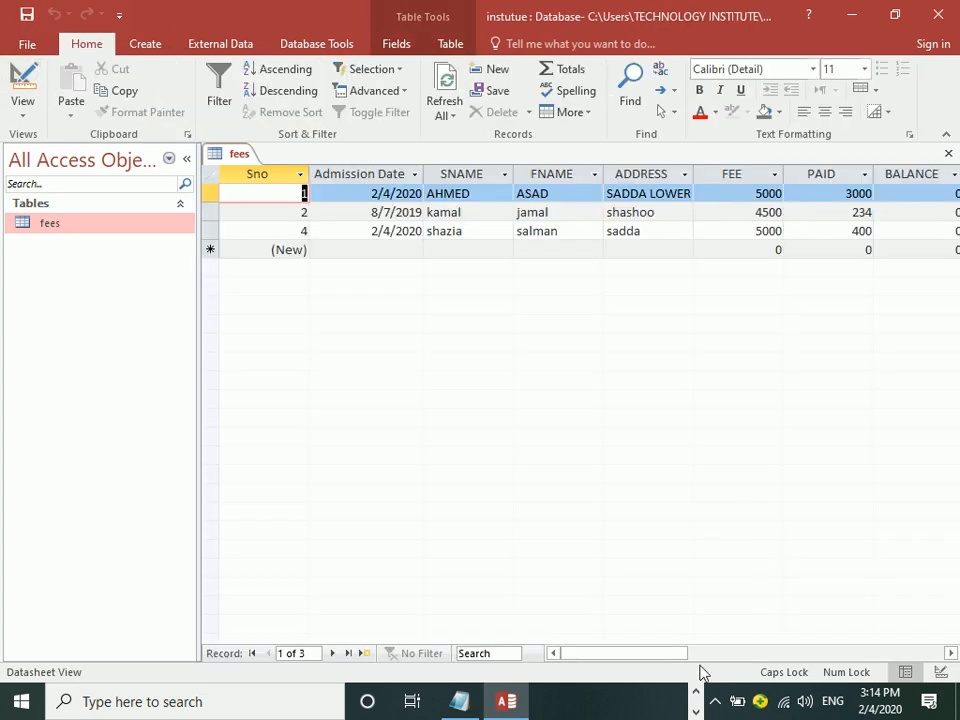
Step: Attach the avi-richards unsplash .jpg from Downloads to the first record's PHOTOS field
{"action": "left_click_drag", "start_coordinate": [638, 654], "coordinate": [814, 636]}
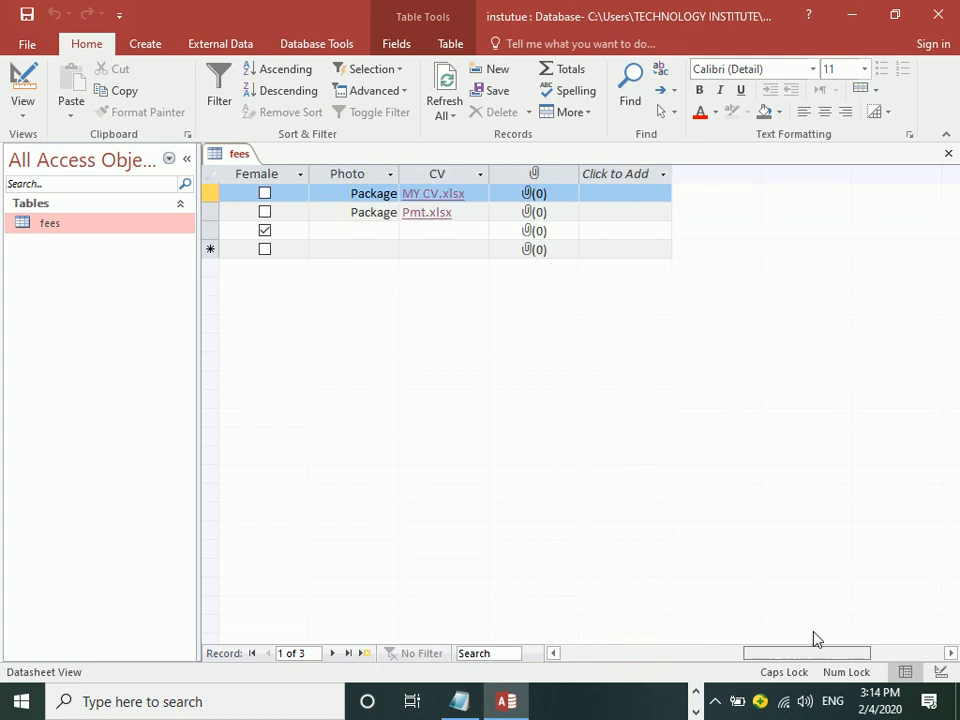
{"action": "double_click", "coordinate": [535, 200]}
{"action": "left_click", "coordinate": [634, 294]}
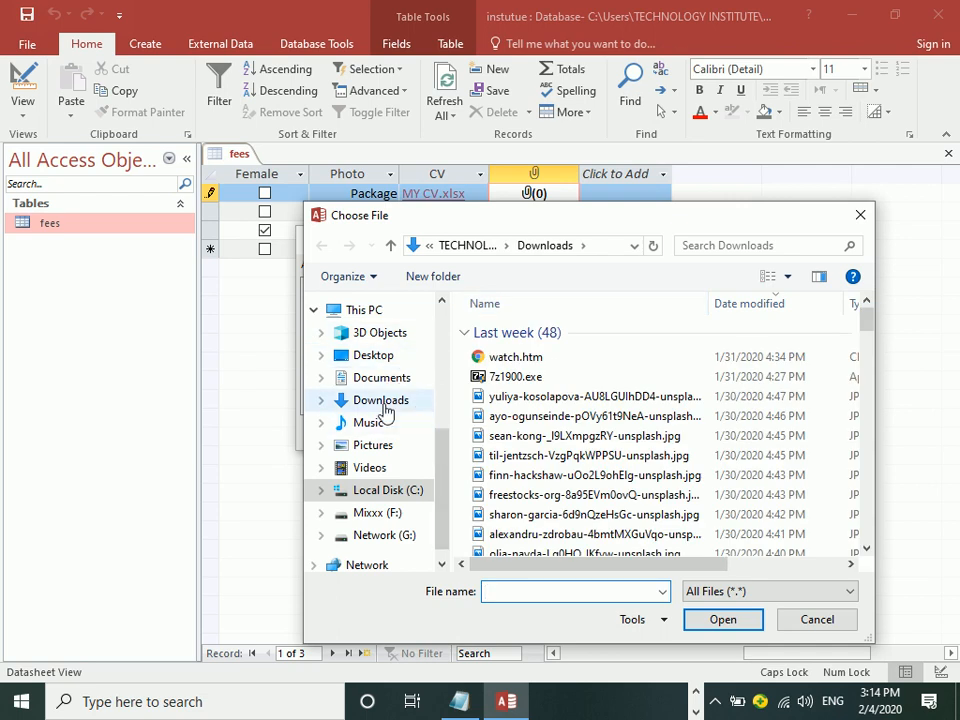
{"action": "left_click", "coordinate": [384, 408]}
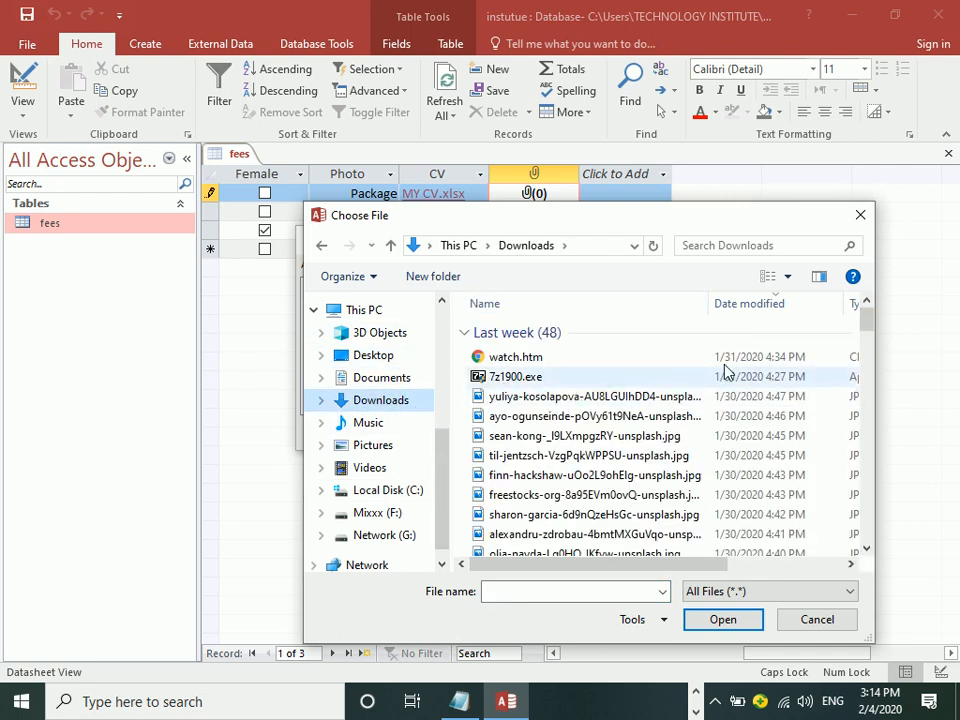
{"action": "left_click", "coordinate": [820, 277]}
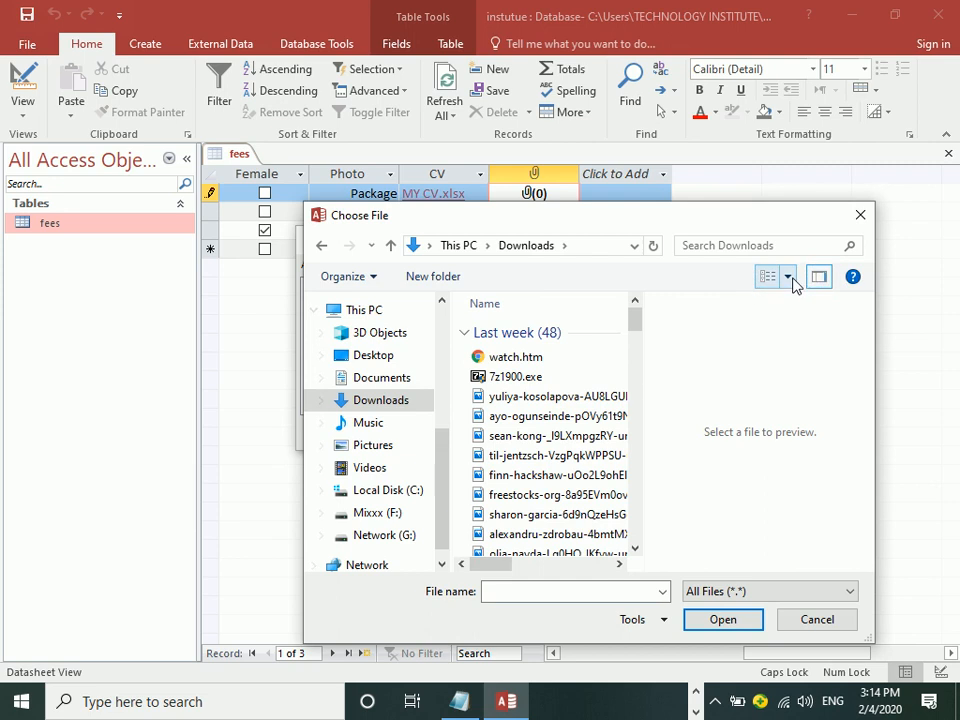
{"action": "left_click", "coordinate": [788, 277]}
{"action": "left_click", "coordinate": [849, 186]}
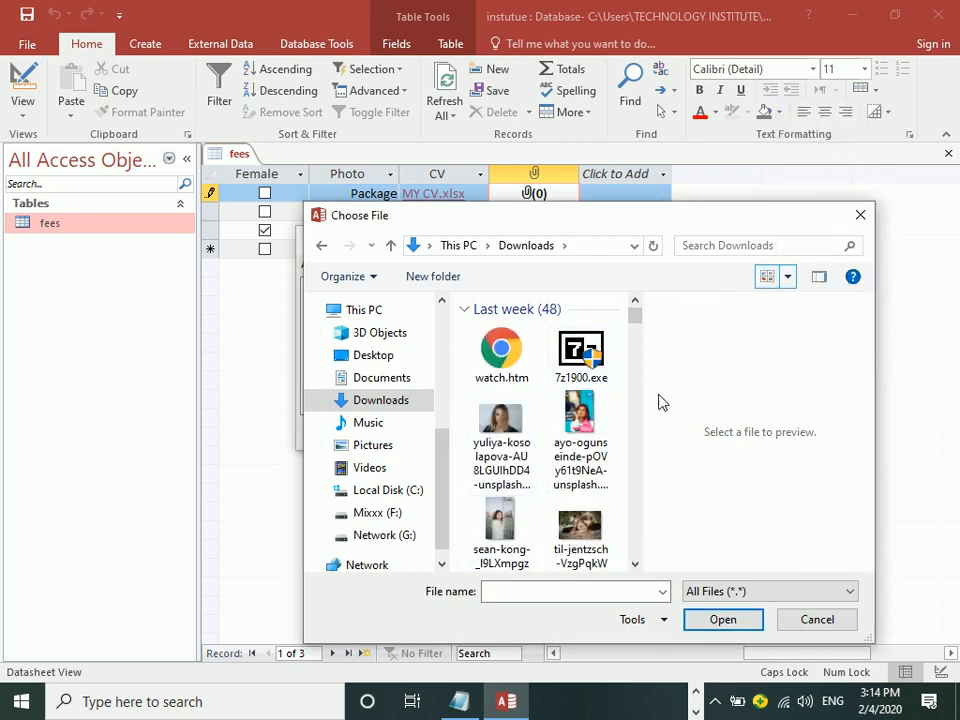
{"action": "left_click_drag", "start_coordinate": [636, 322], "coordinate": [639, 360]}
{"action": "double_click", "coordinate": [506, 478]}
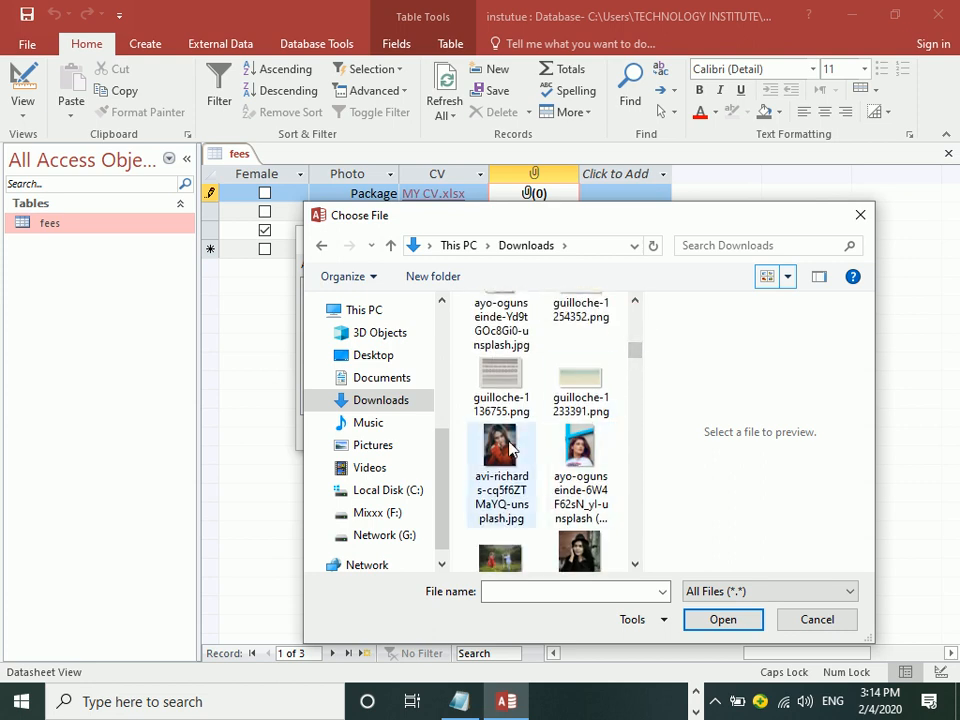
{"action": "left_click", "coordinate": [542, 431]}
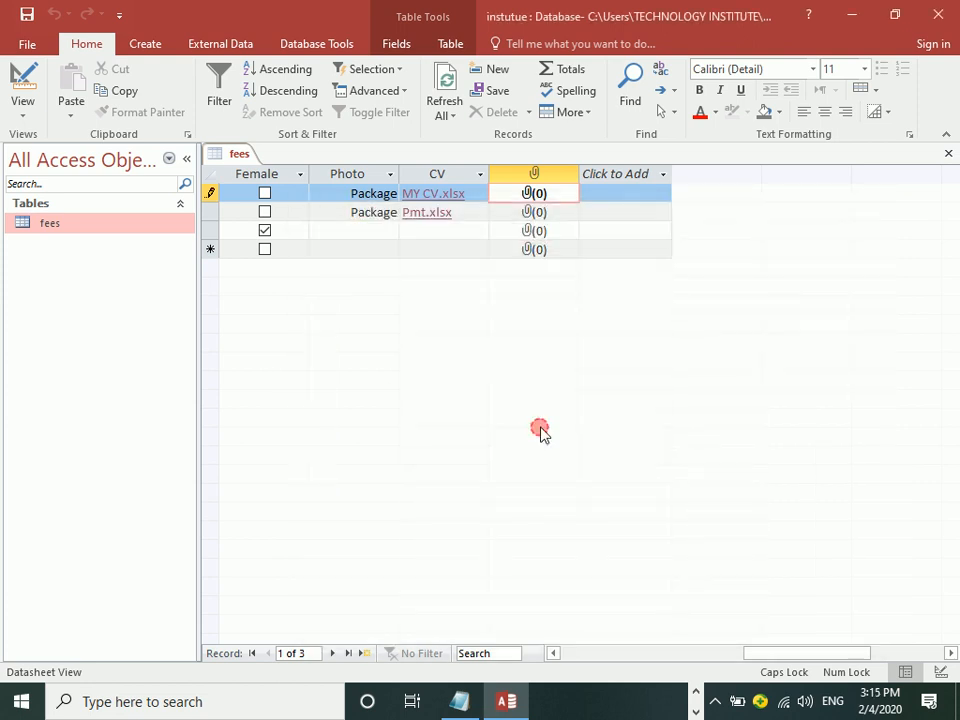
Step: Reopen the first record's attachments to verify the photo is listed, then close the list
{"action": "double_click", "coordinate": [527, 195]}
{"action": "left_click", "coordinate": [546, 432]}
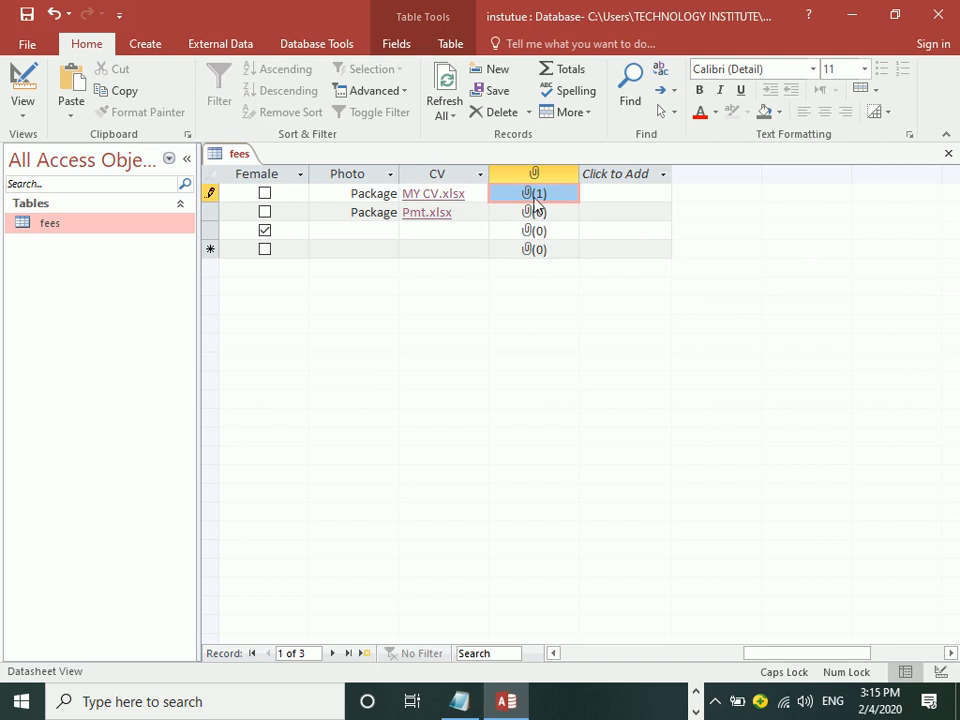
{"action": "double_click", "coordinate": [530, 195]}
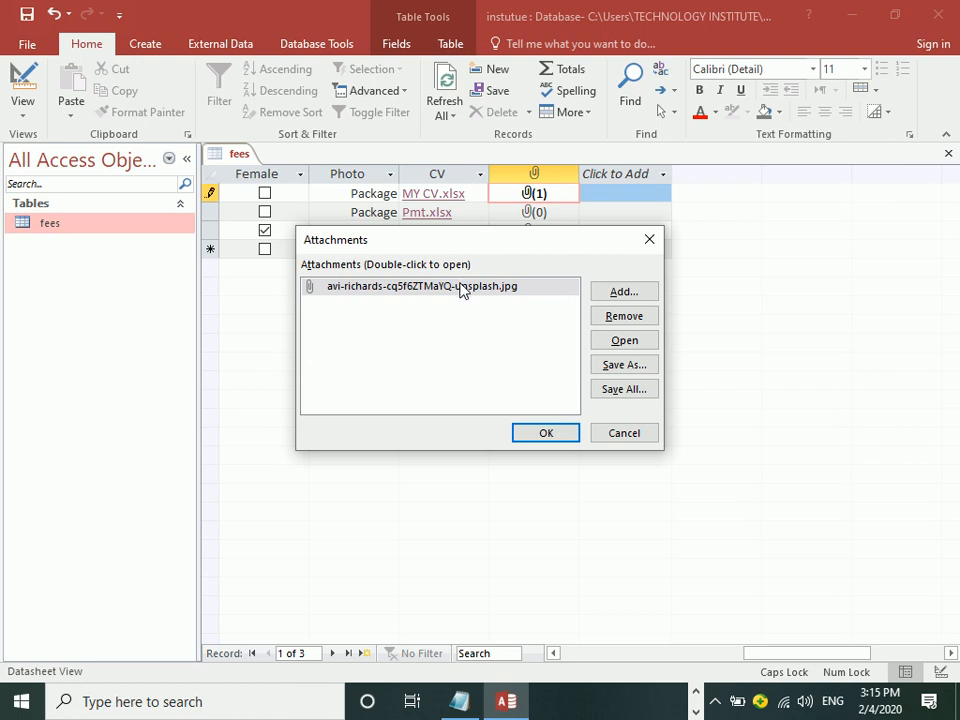
{"action": "left_click", "coordinate": [539, 441]}
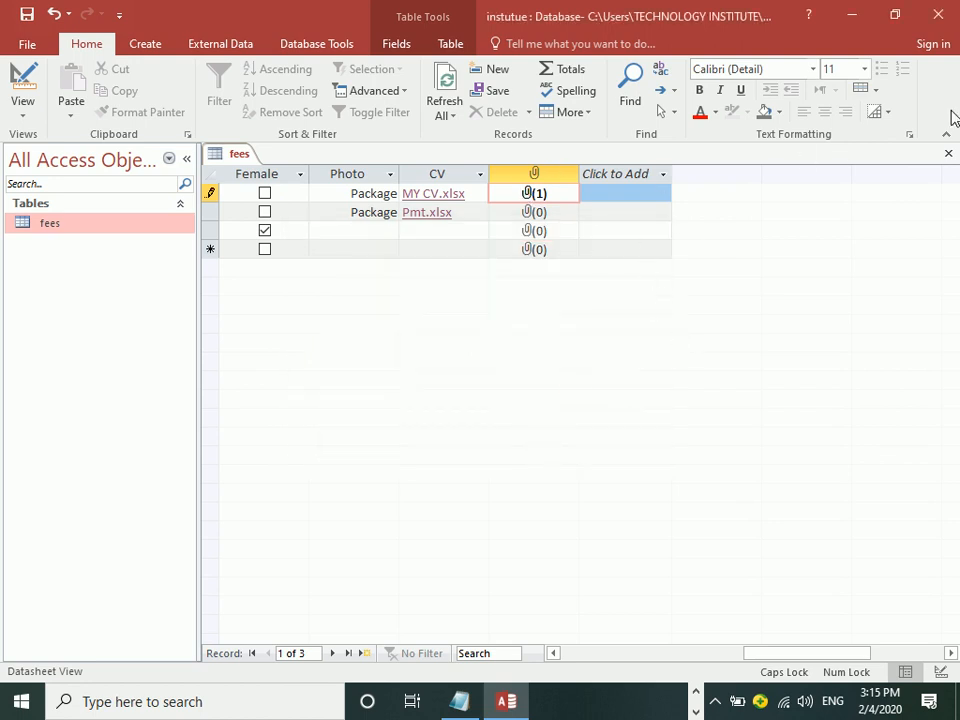
{"action": "left_click", "coordinate": [146, 46]}
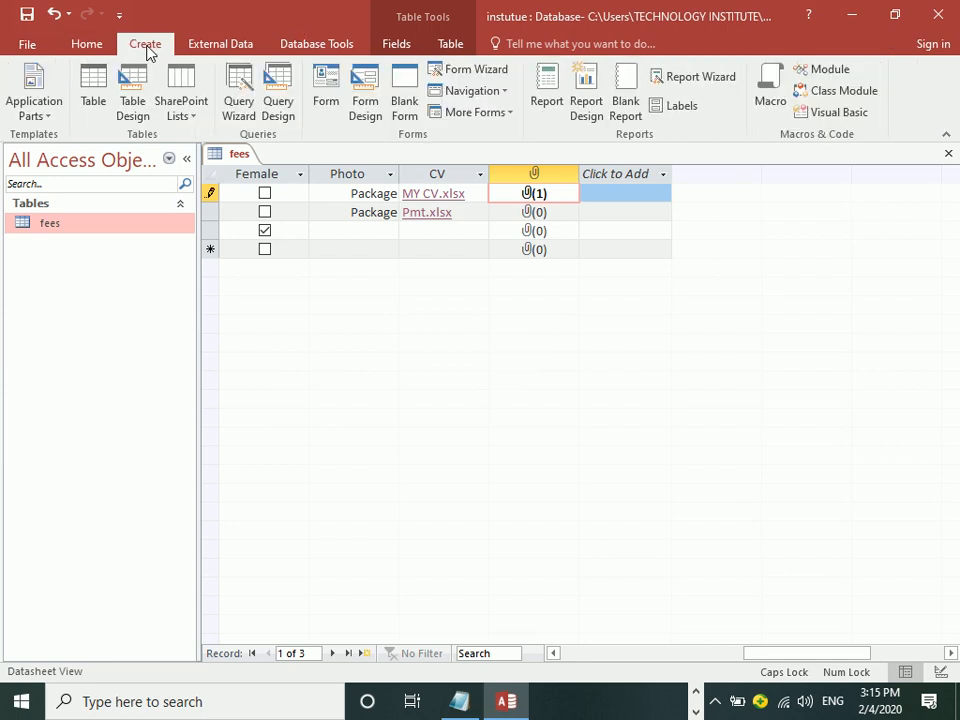
Step: Auto-generate a form from the fees table, check the student's photo under PHOTOS, then close it
{"action": "left_click", "coordinate": [322, 104]}
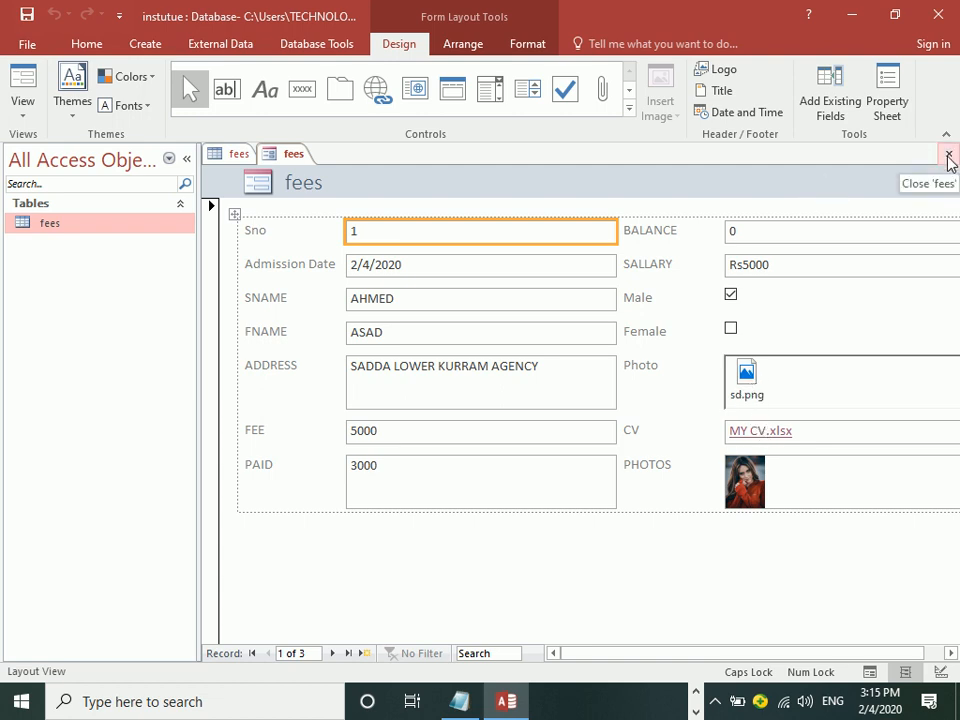
{"action": "left_click", "coordinate": [948, 153]}
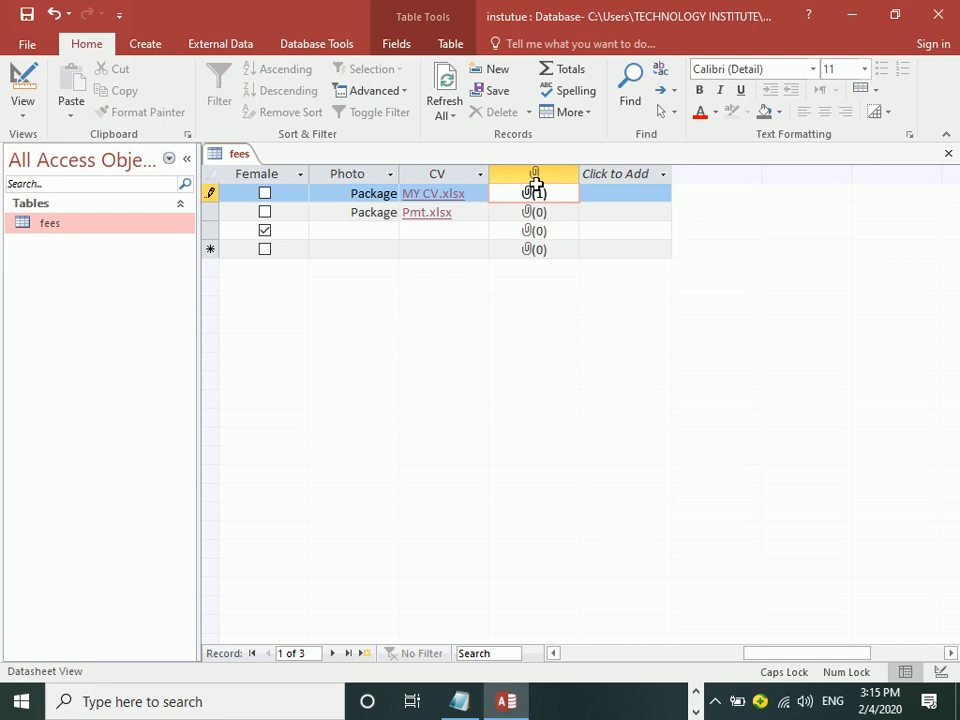
Step: In Design view, set the PHOTOS attachment field's caption to 'PHOTOS', then return to Datasheet view
{"action": "left_click", "coordinate": [24, 80]}
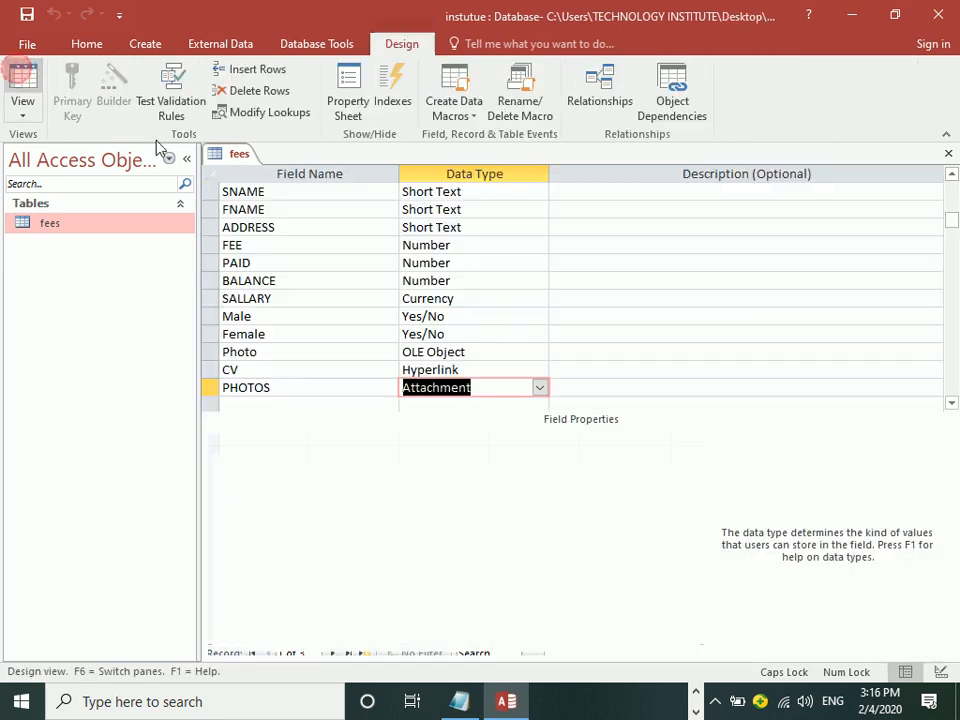
{"action": "left_click", "coordinate": [299, 386]}
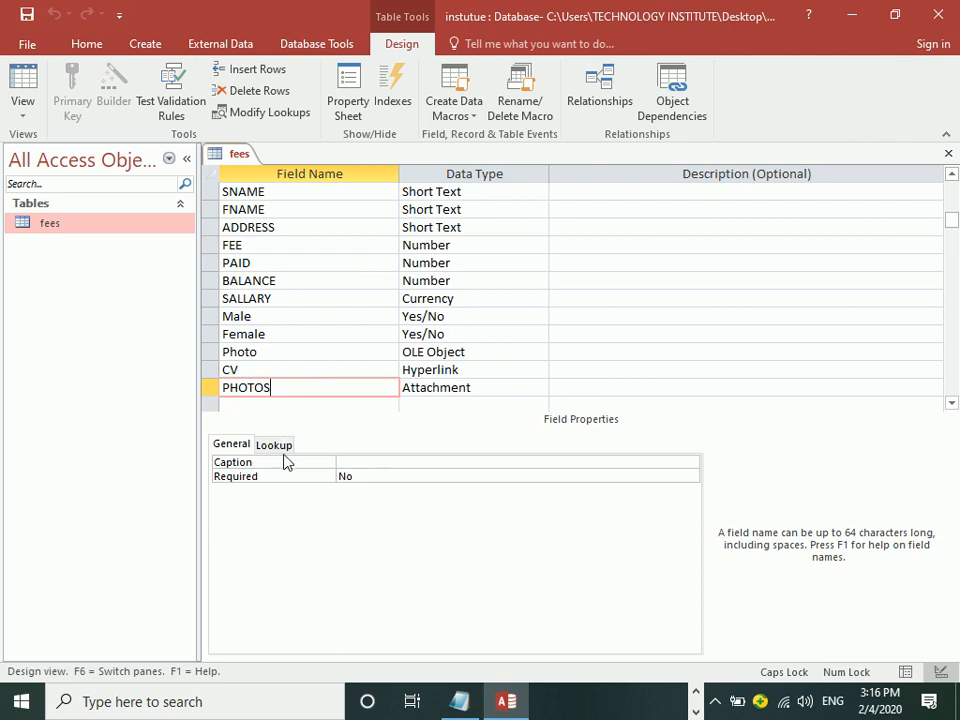
{"action": "left_click", "coordinate": [364, 462]}
{"action": "type", "text": "PHOTOS"}
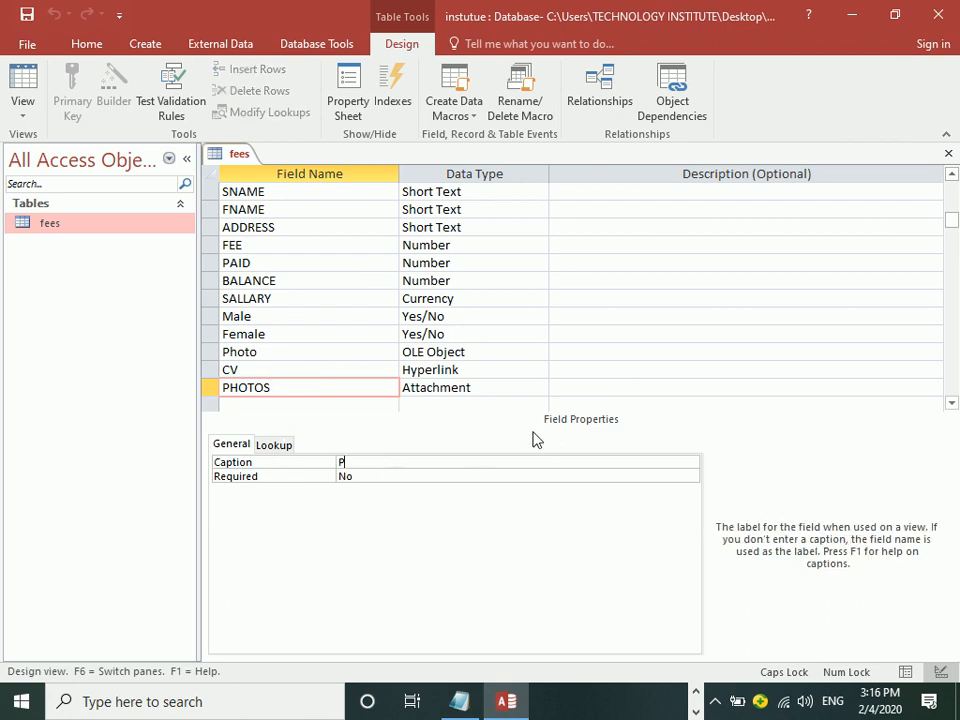
{"action": "key", "text": "Return"}
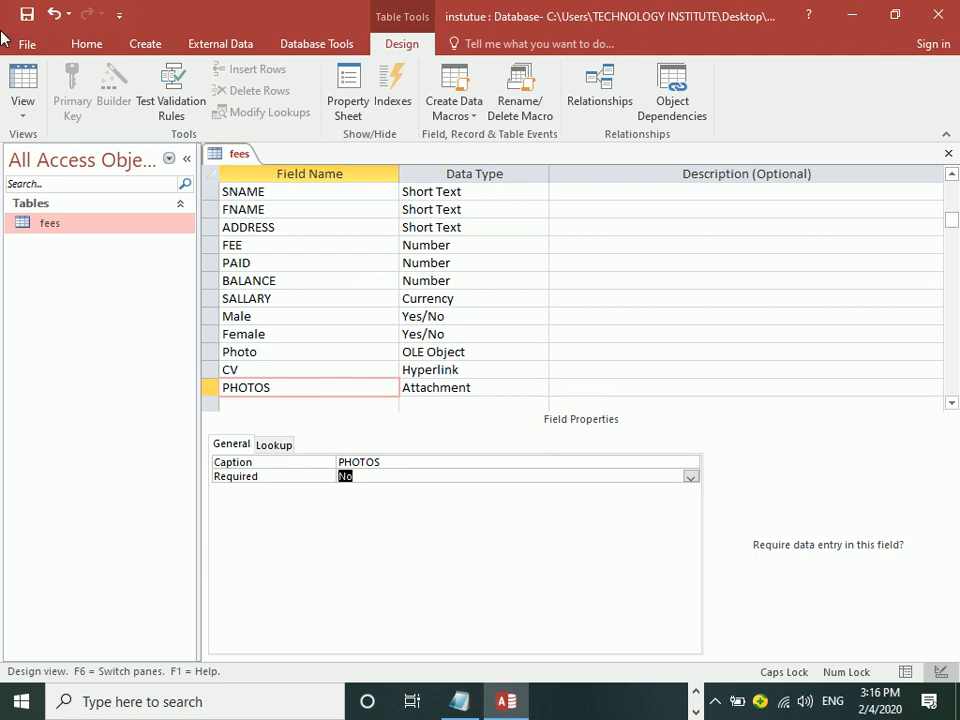
{"action": "left_click", "coordinate": [22, 85]}
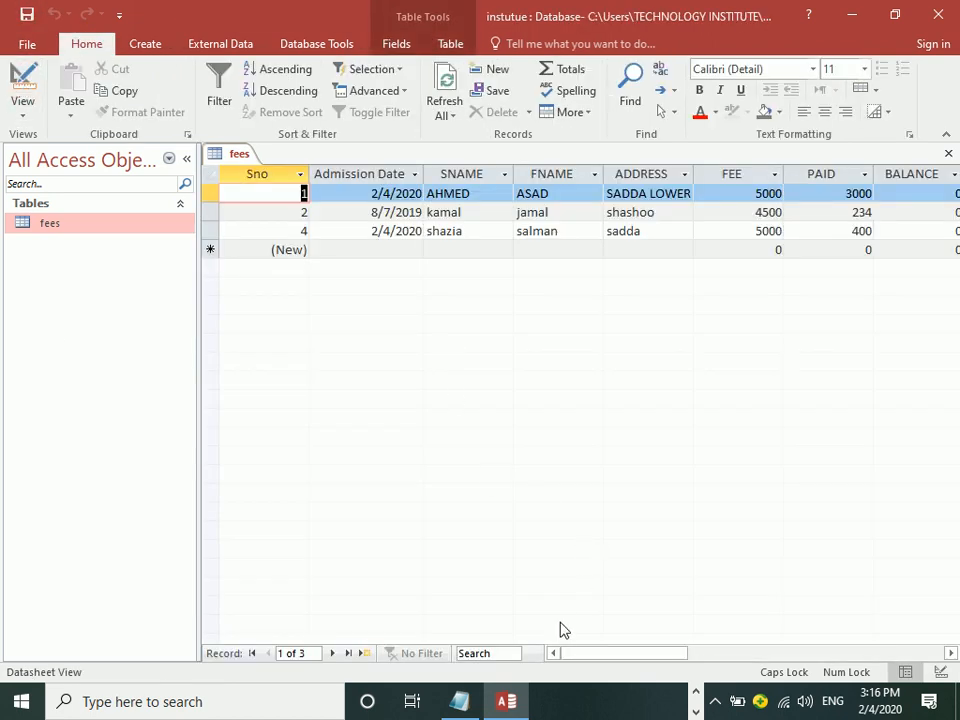
{"action": "left_click_drag", "start_coordinate": [574, 653], "coordinate": [756, 652]}
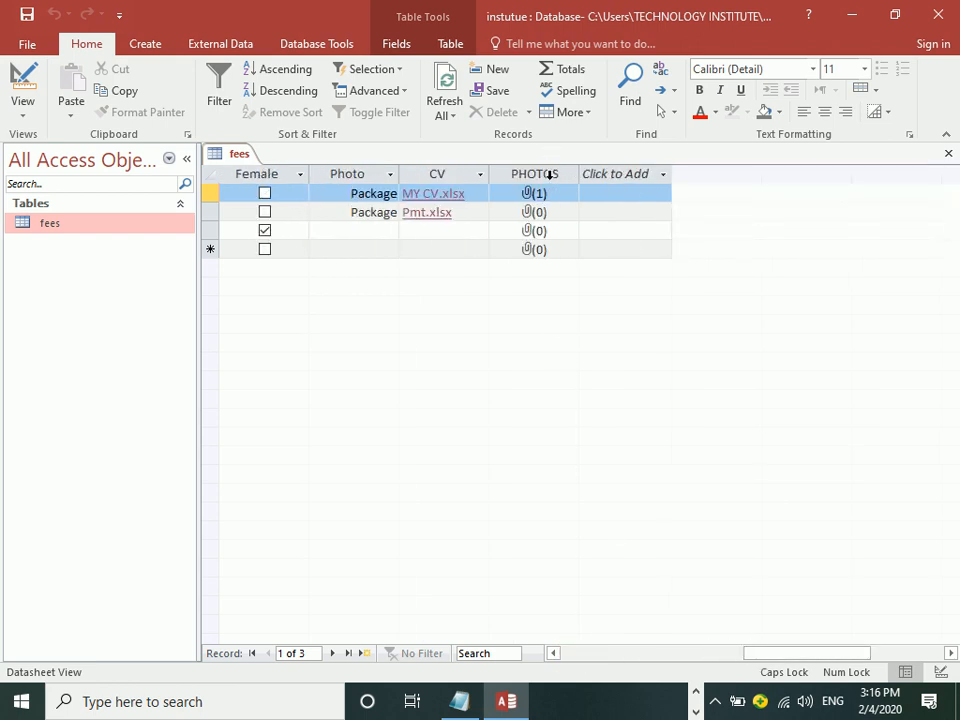
{"action": "left_click", "coordinate": [30, 85]}
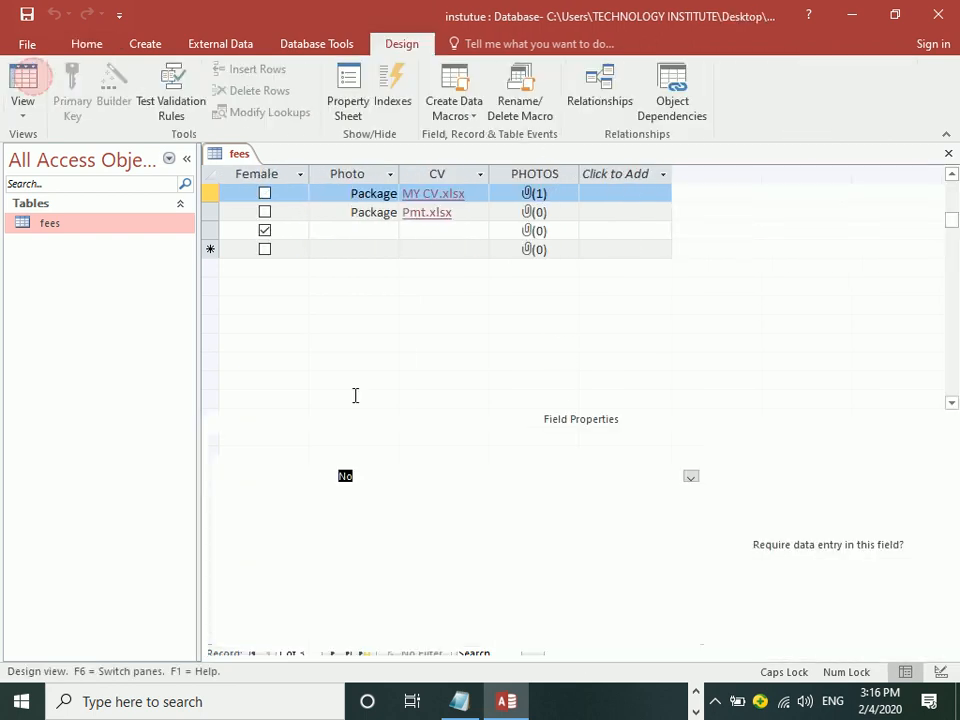
{"action": "left_click_drag", "start_coordinate": [398, 463], "coordinate": [281, 463]}
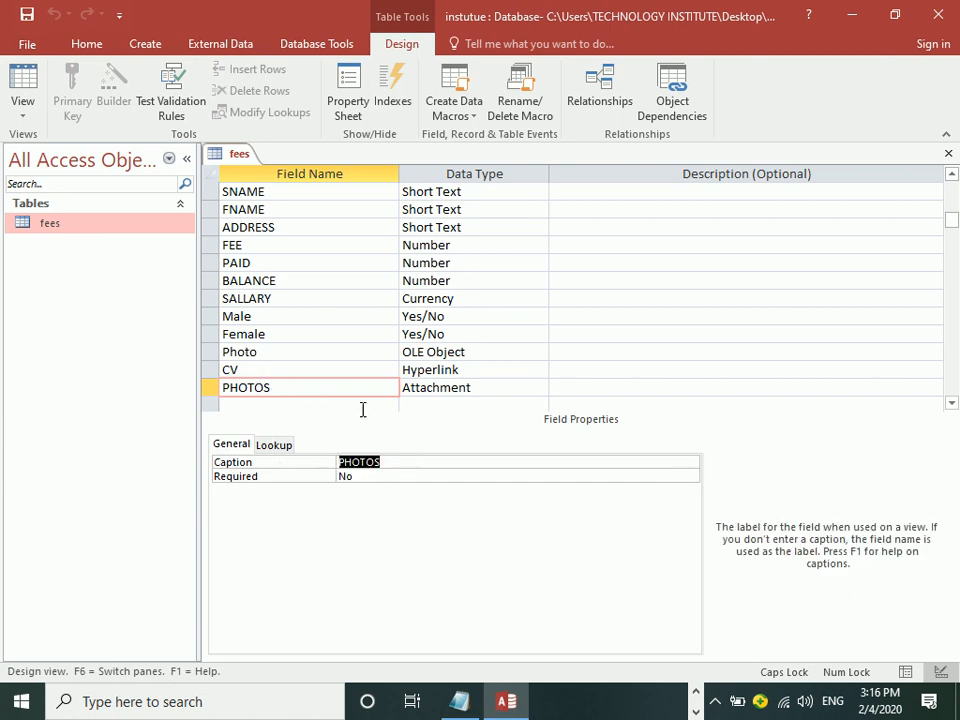
{"action": "left_click", "coordinate": [489, 387]}
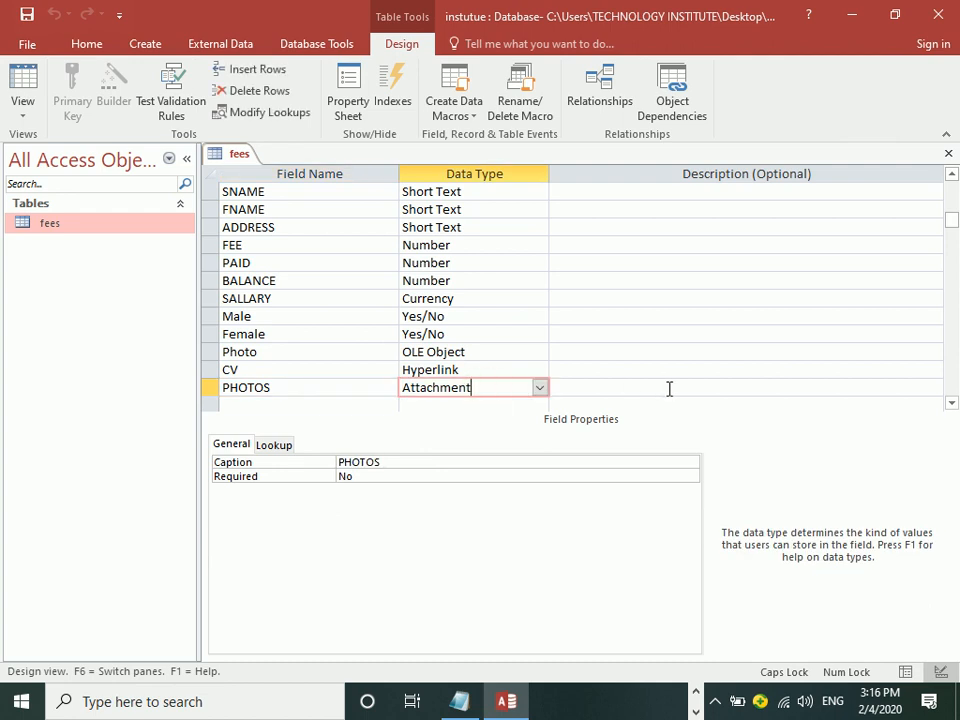
{"action": "left_click", "coordinate": [539, 389]}
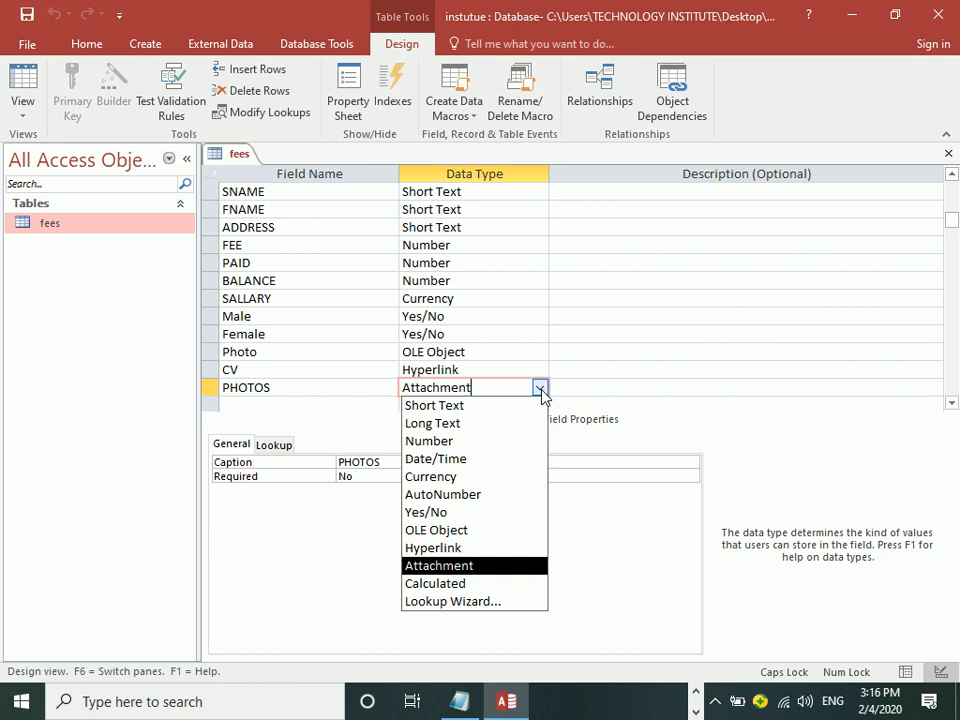
{"action": "left_click", "coordinate": [541, 396]}
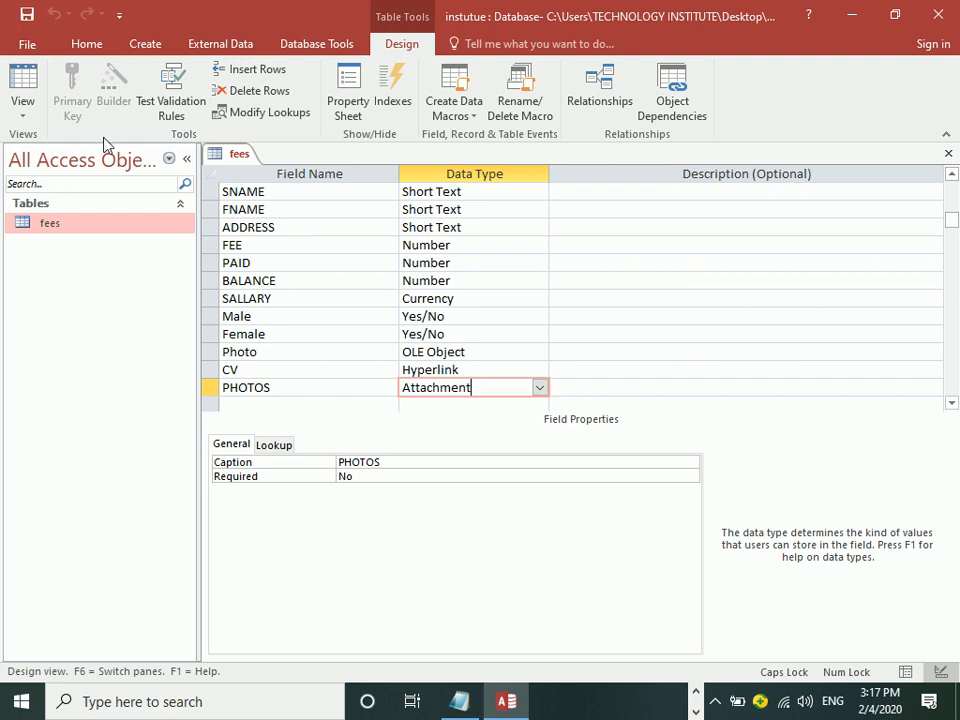
{"action": "left_click", "coordinate": [24, 95]}
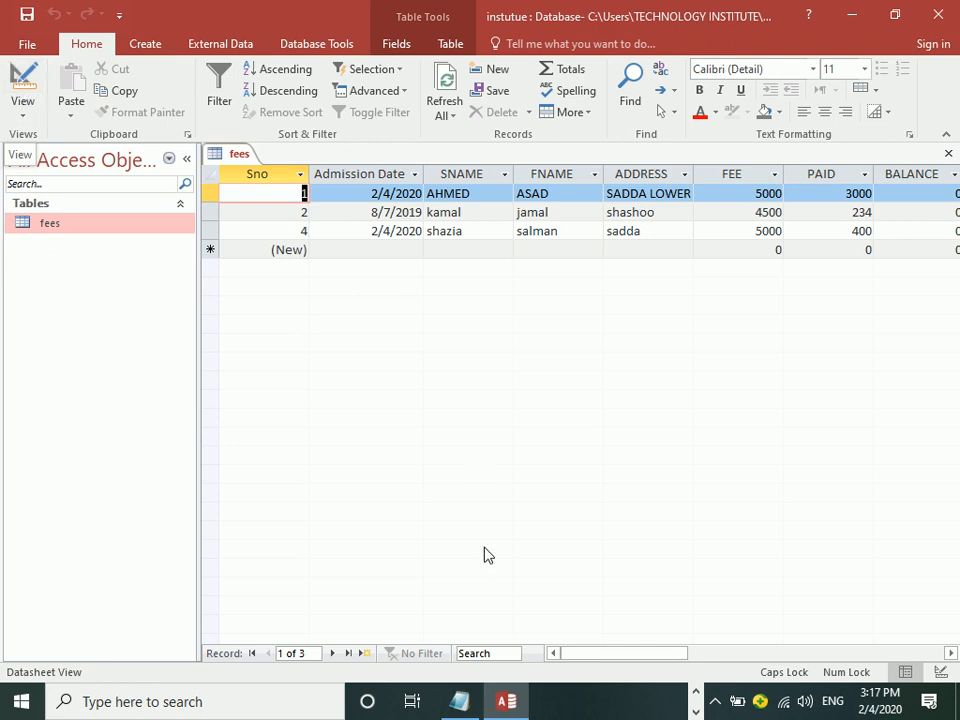
{"action": "left_click", "coordinate": [722, 703]}
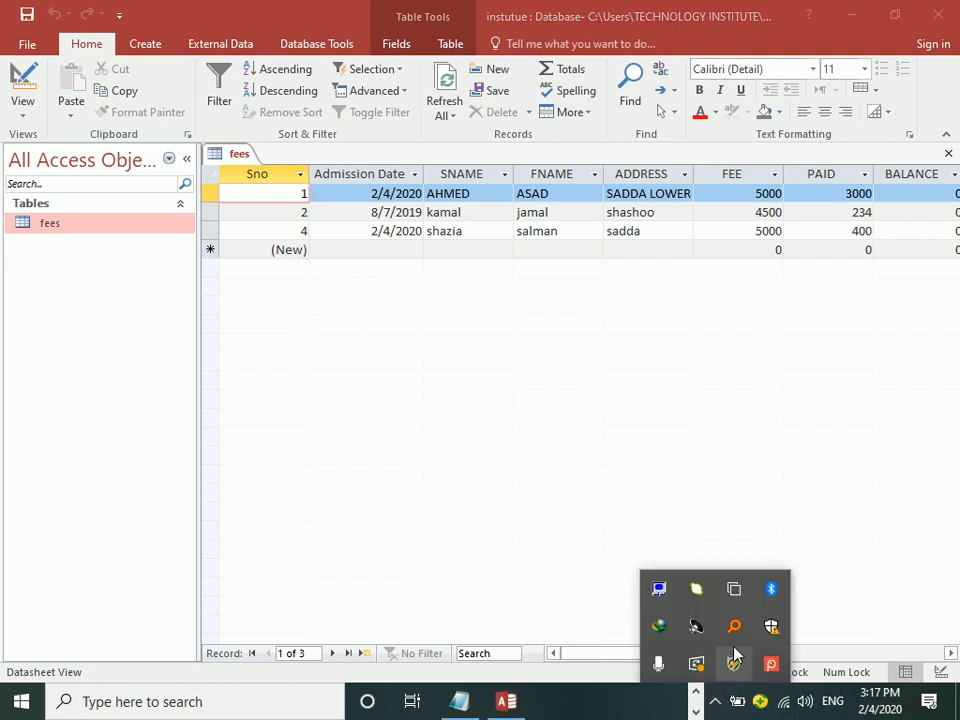
{"action": "left_click", "coordinate": [771, 665]}
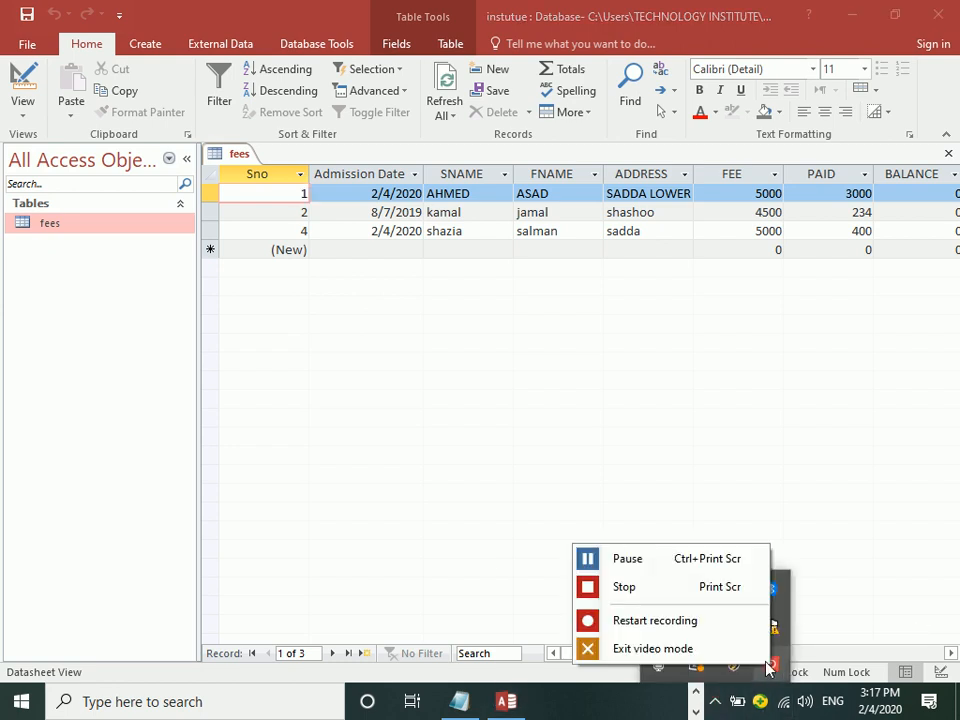